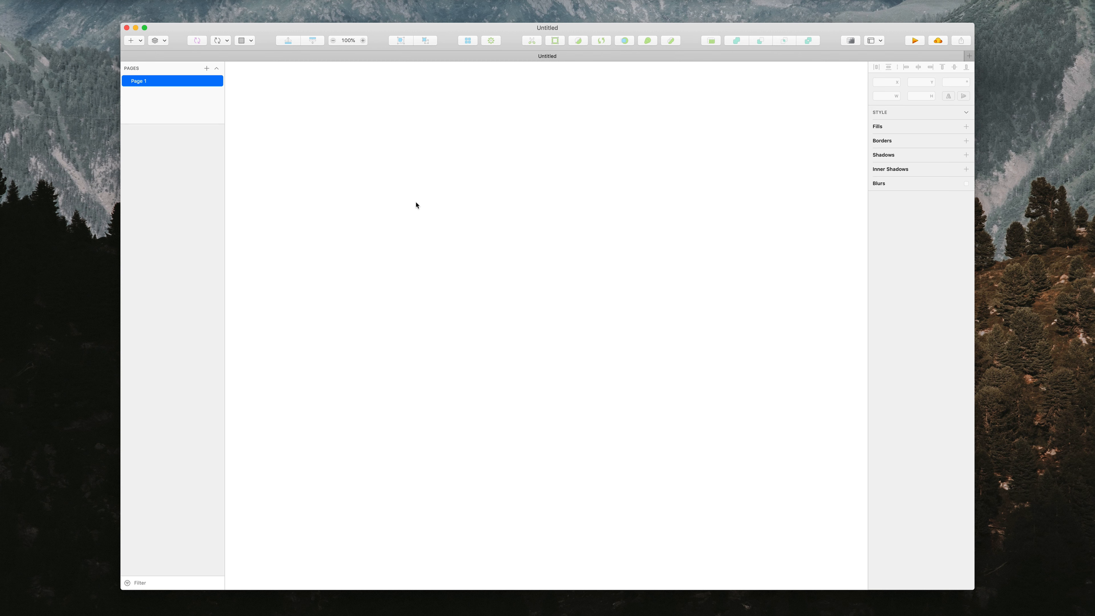
Step: Create a Desktop HD artboard (1440×1024) from the Responsive Web presets
key("a")
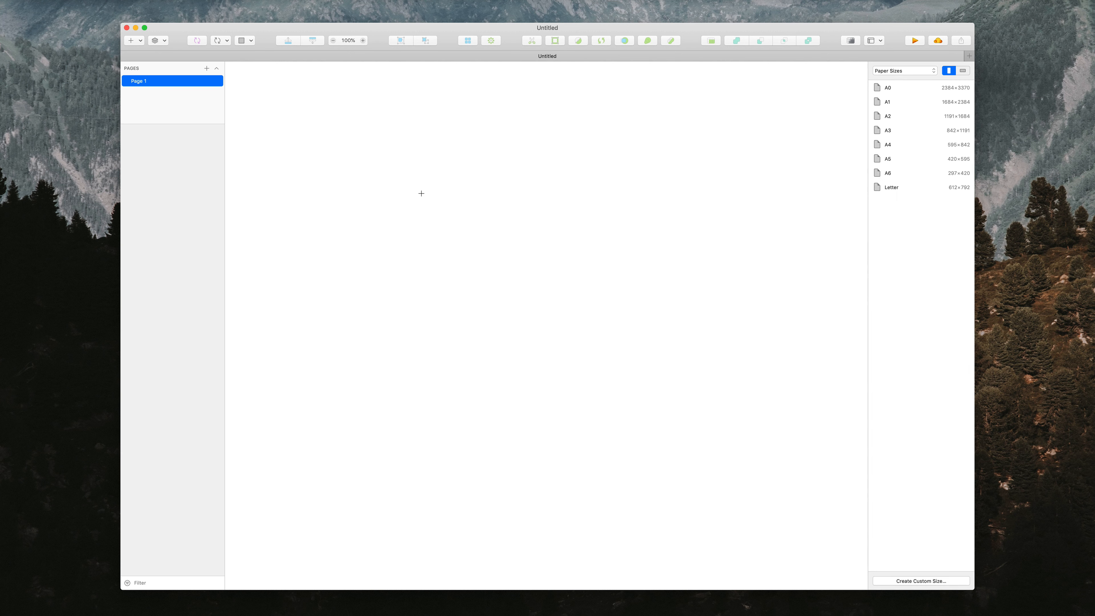
left_click(894, 71)
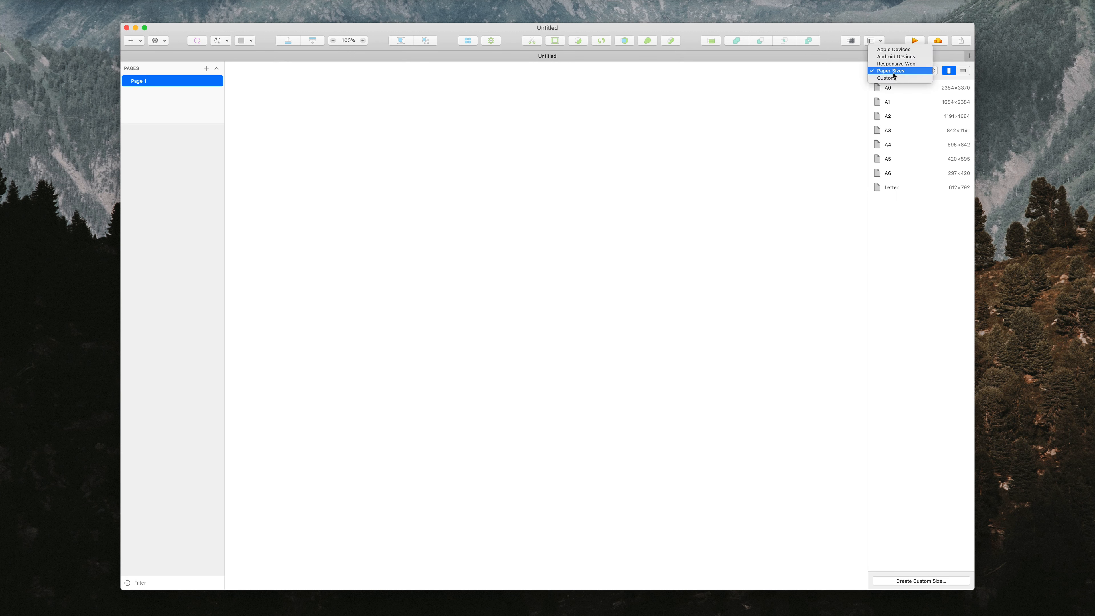
left_click(895, 65)
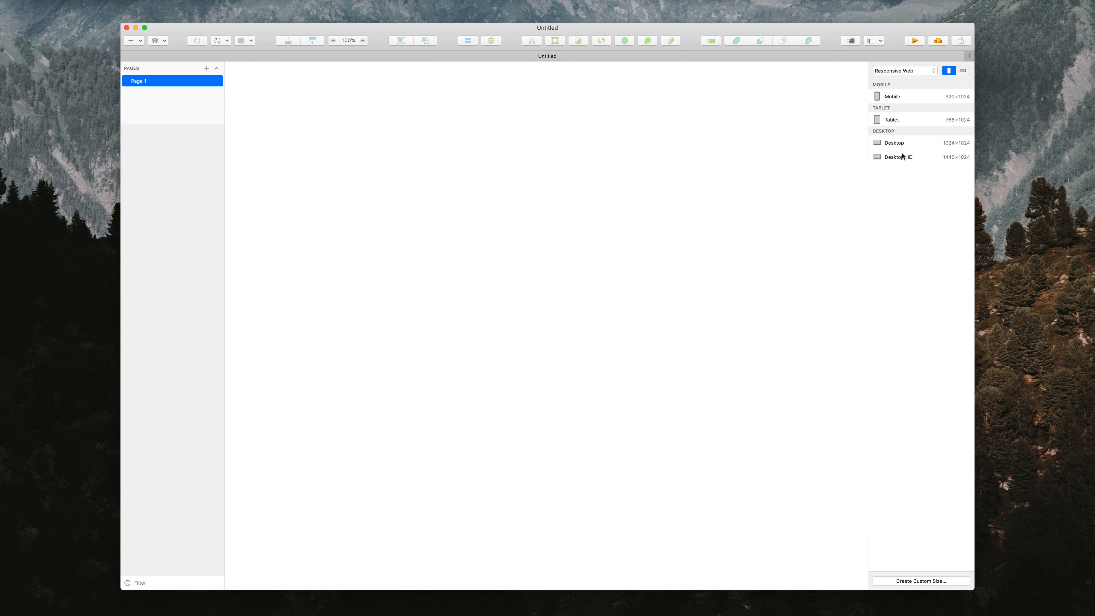
left_click(903, 156)
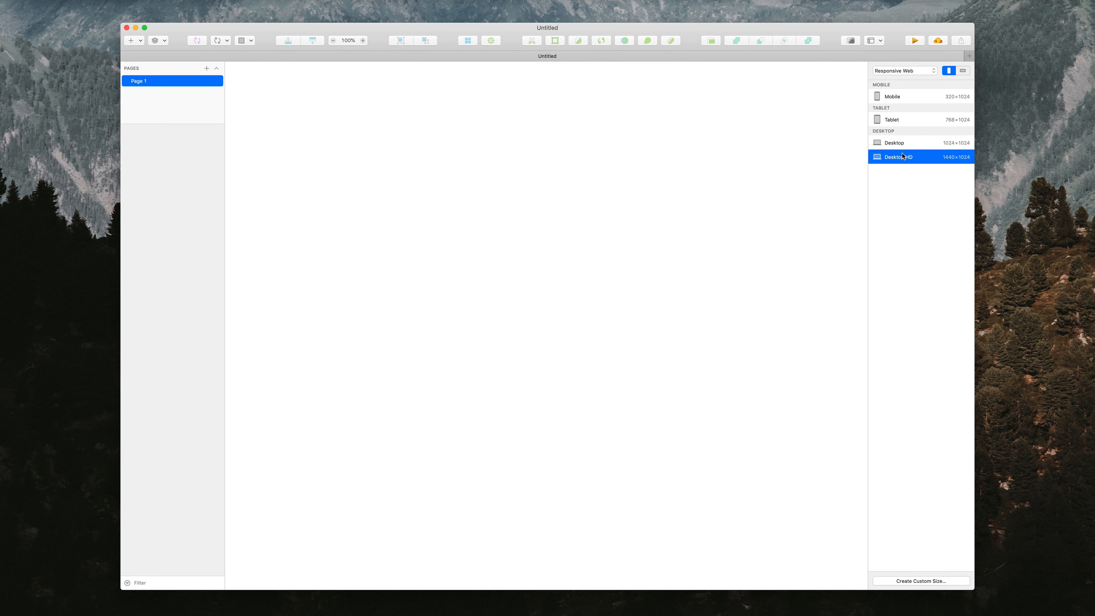
left_click(903, 157)
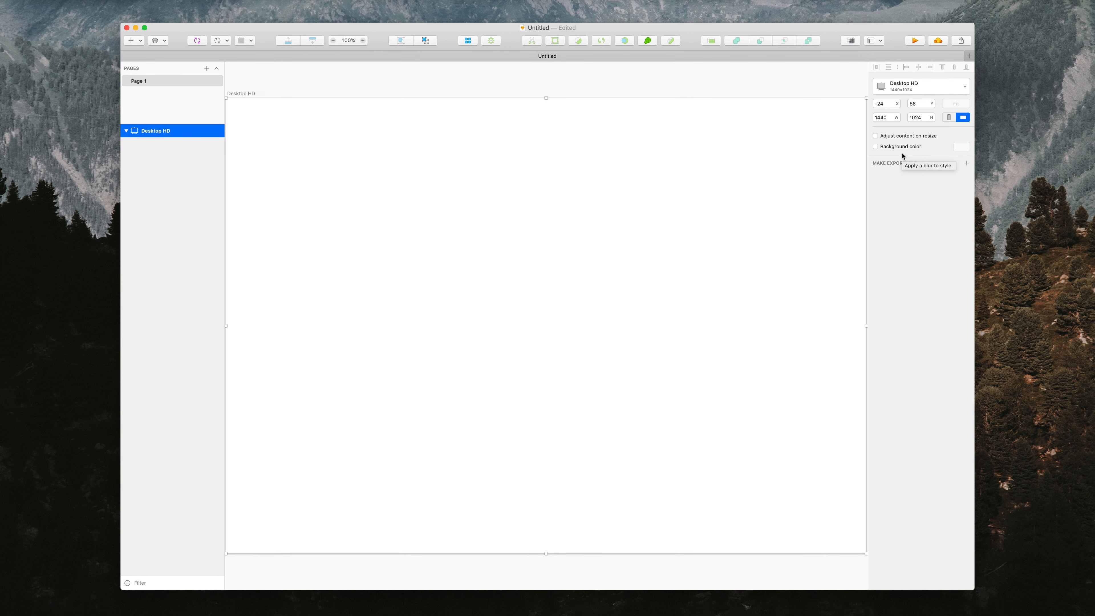
left_click(738, 78)
Step: Insert a text layer with the placeholder text in the upper part of the artboard
scroll(739, 78, "right", 1)
scroll(737, 79, "down", 2)
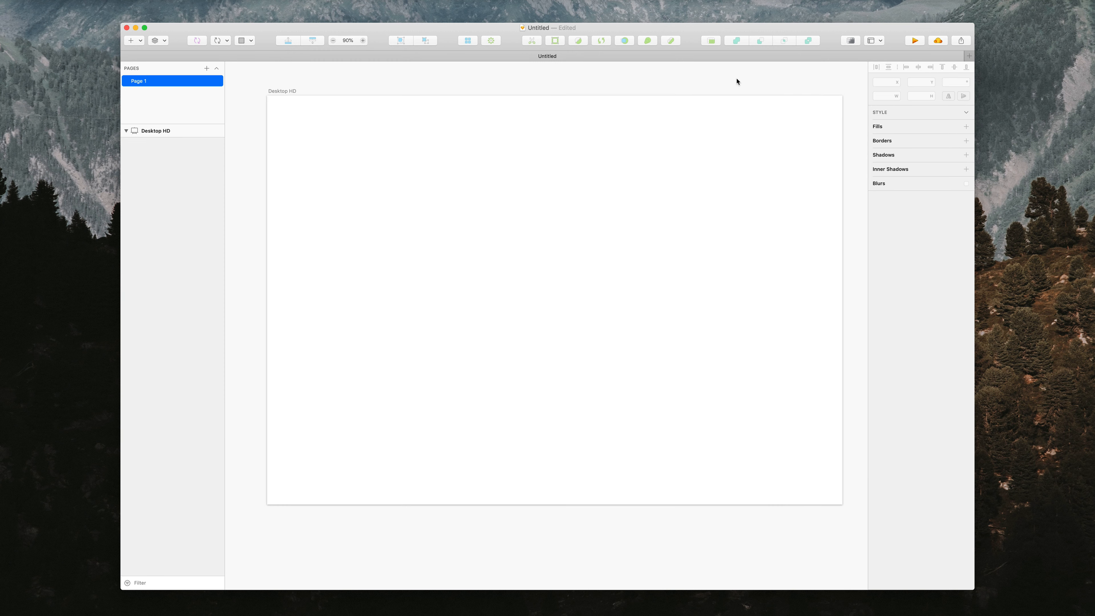
scroll(737, 79, "left", 1)
scroll(737, 82, "right", 1)
scroll(737, 82, "up", 1)
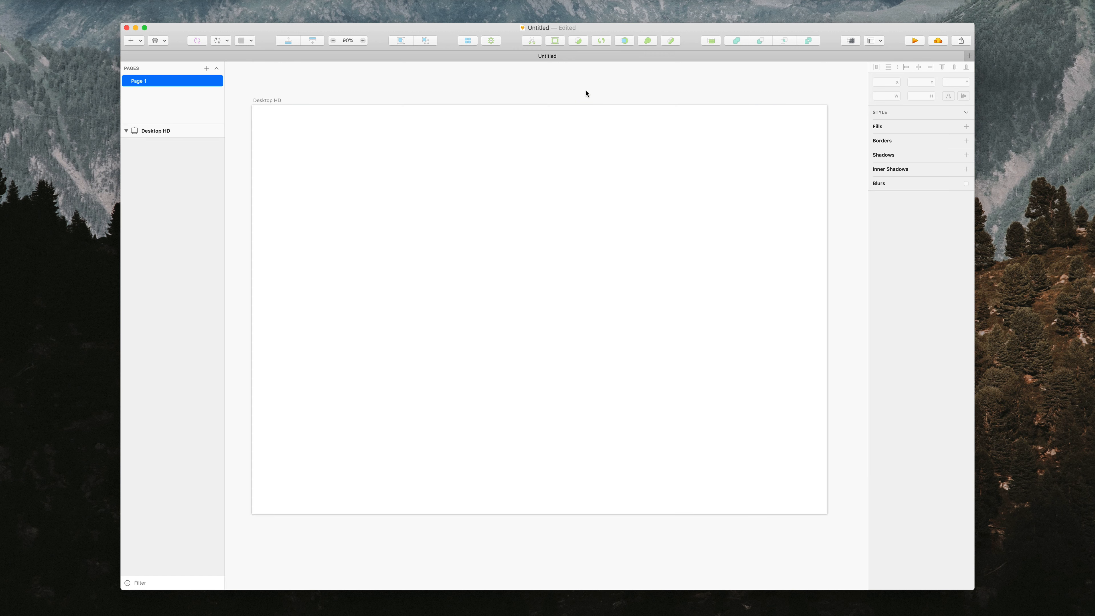
key("t")
left_click(424, 200)
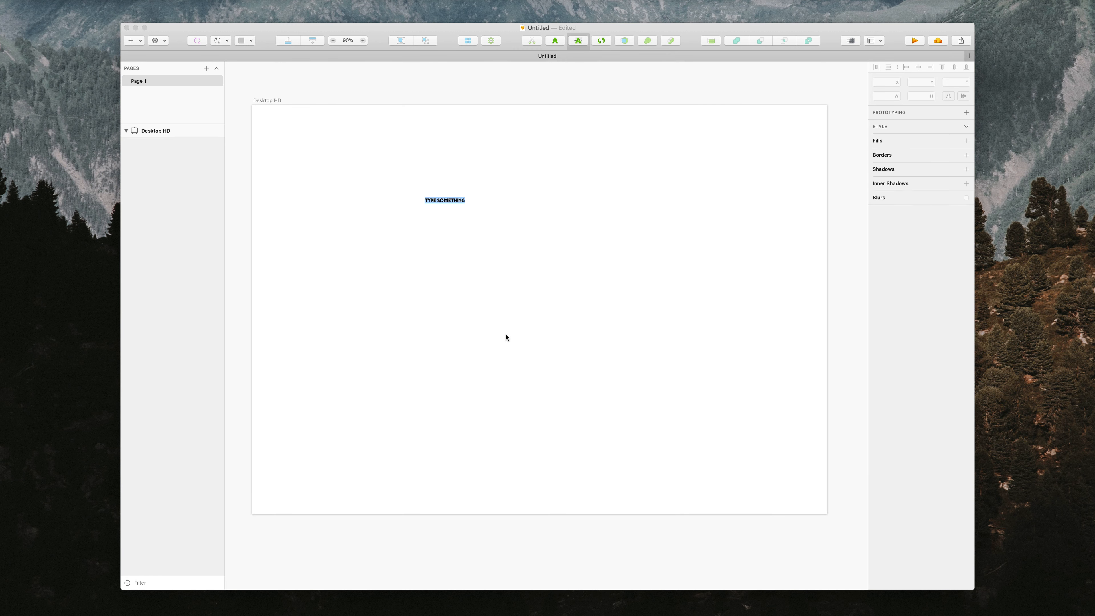
key("Escape")
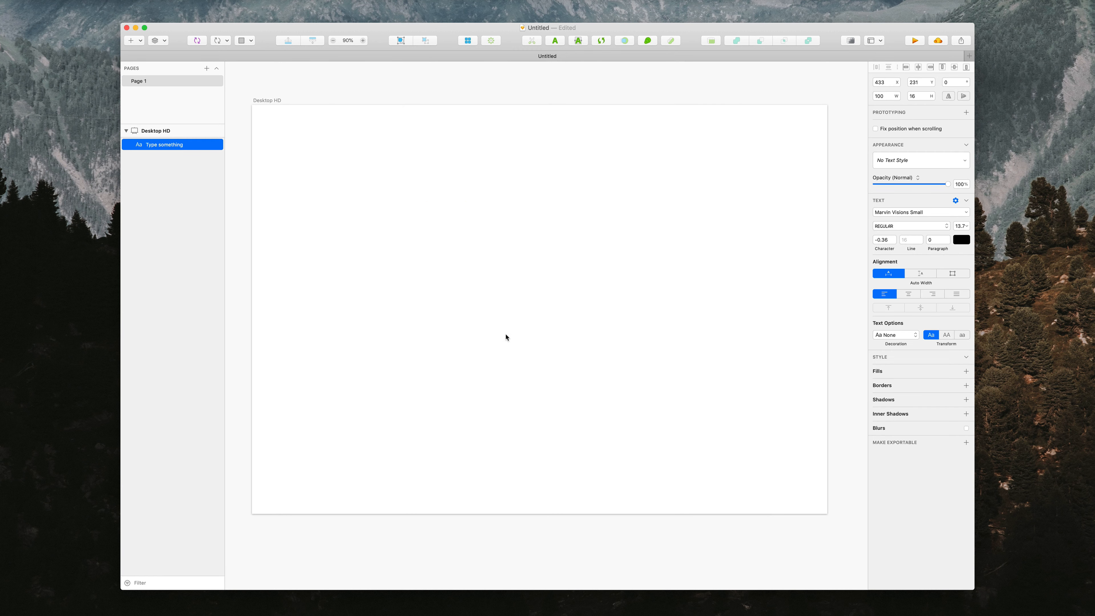
Step: Search the typefaces for "robo" and apply Roboto to the placeholder text
scroll(505, 335, "up", 5)
scroll(581, 263, "up", 2)
scroll(581, 263, "left", 1)
scroll(577, 250, "down", 4)
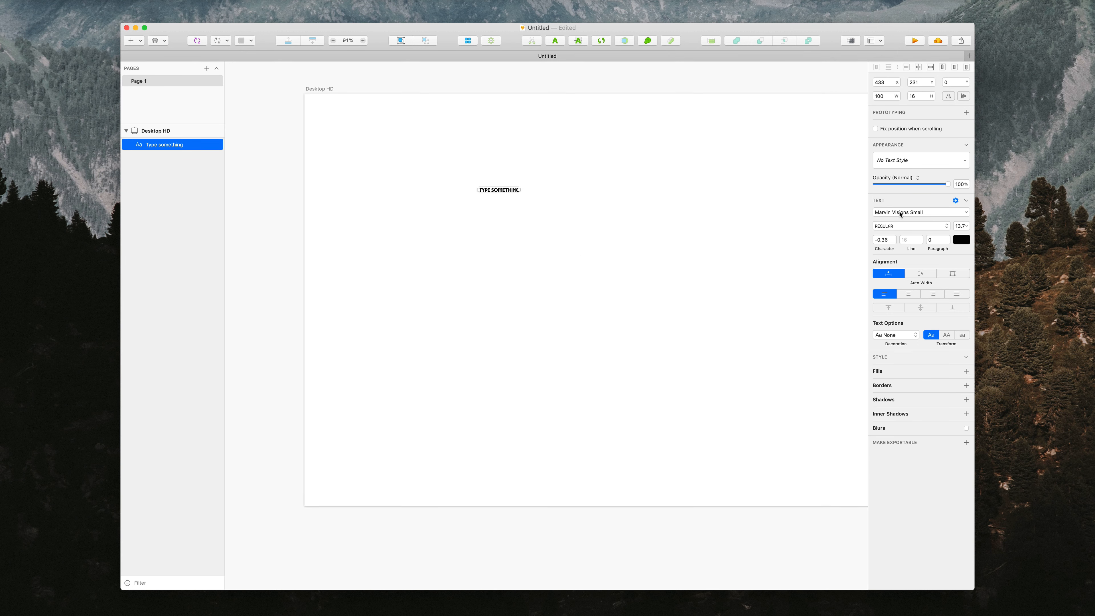
left_click(901, 214)
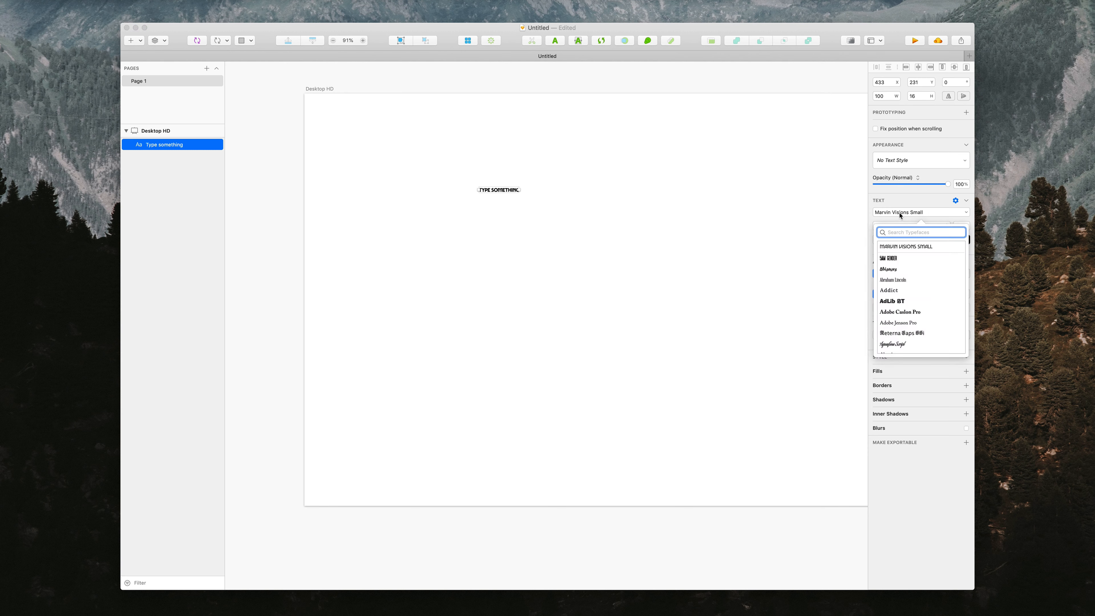
type("robo")
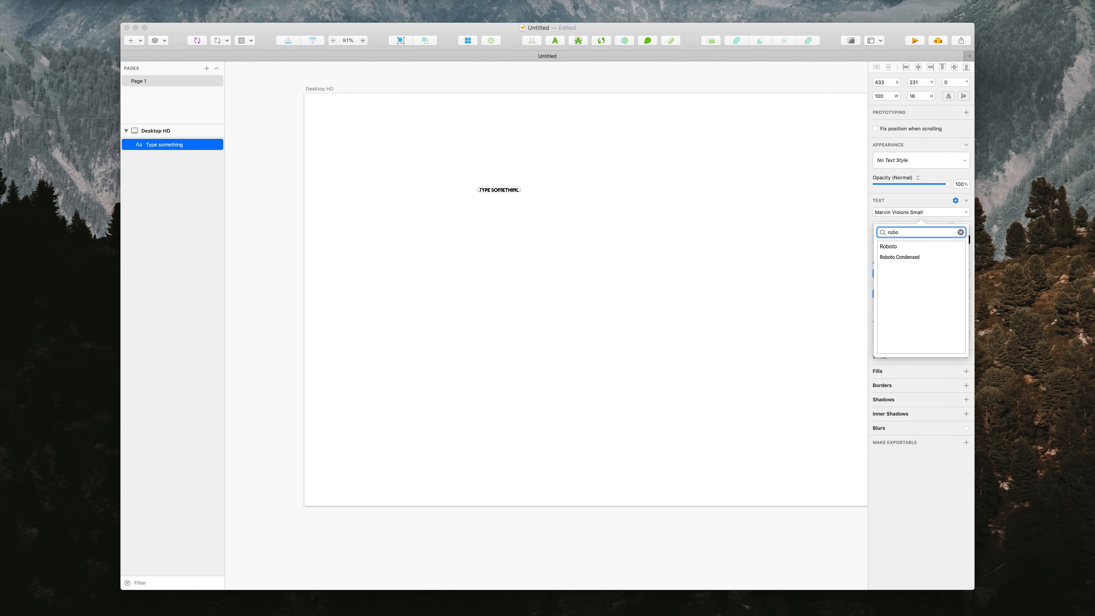
key("Down")
key("Return")
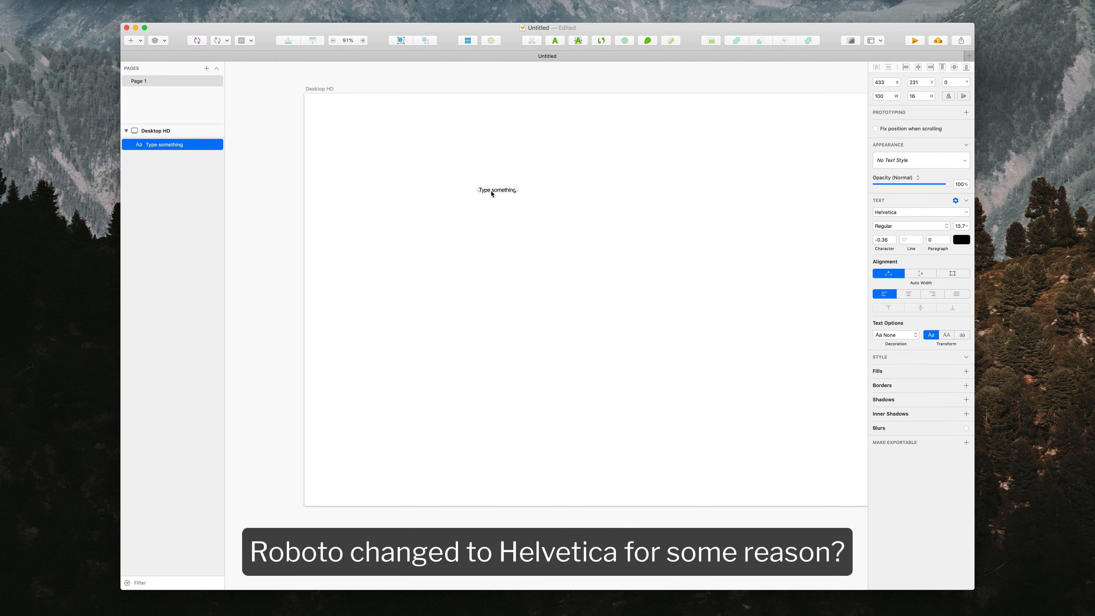
Step: Move the placeholder text to about X 311, Y 280 and format it as Bold with font size 48
left_click_drag(492, 194, 443, 215)
left_click(958, 226)
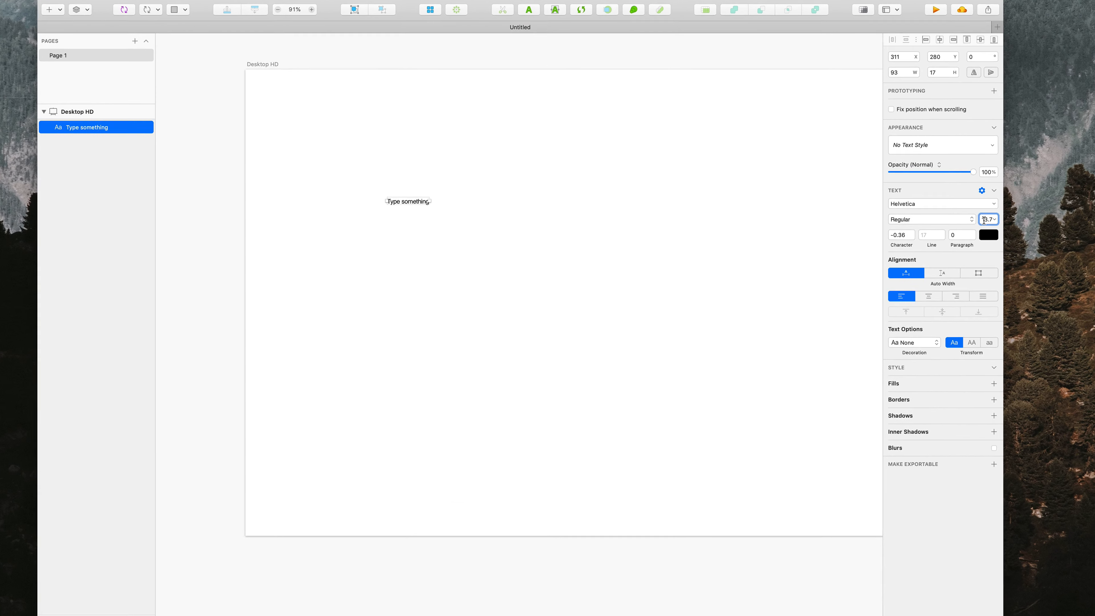
double_click(984, 220)
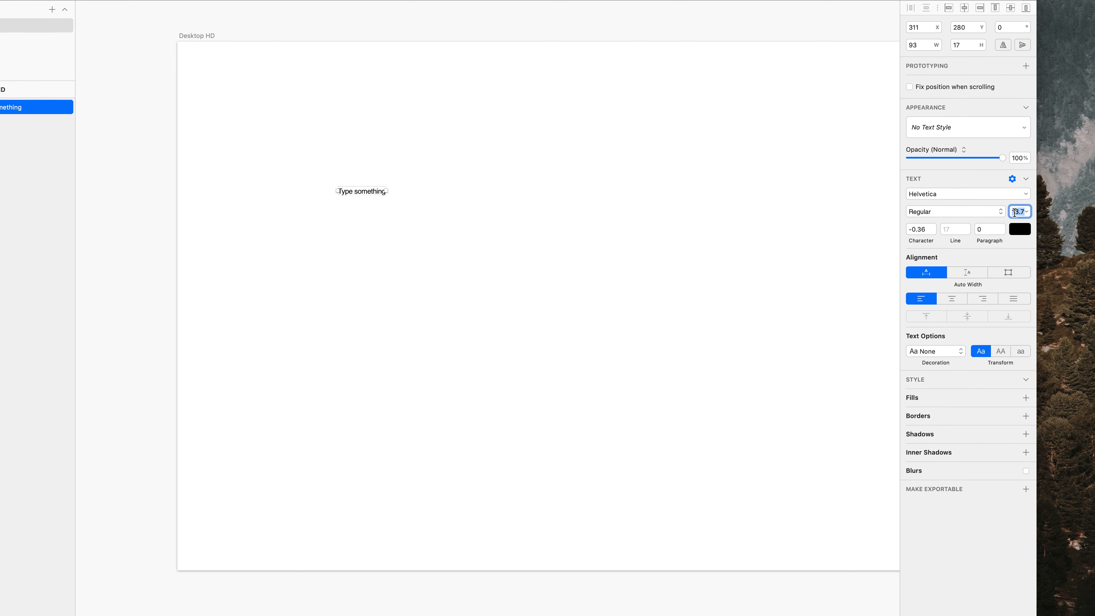
type("48")
key("Return")
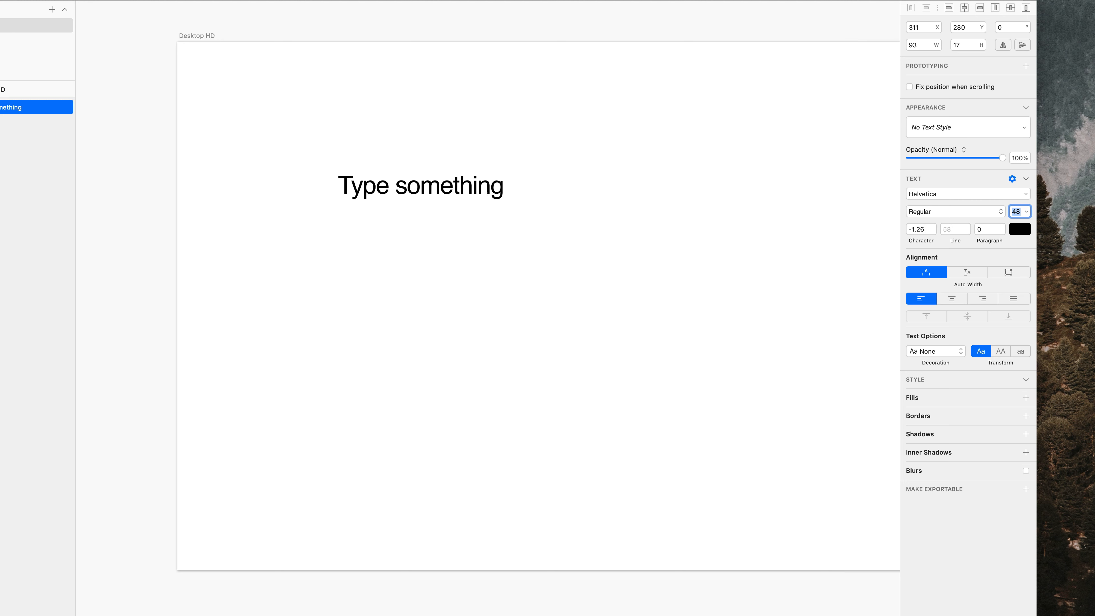
left_click(950, 213)
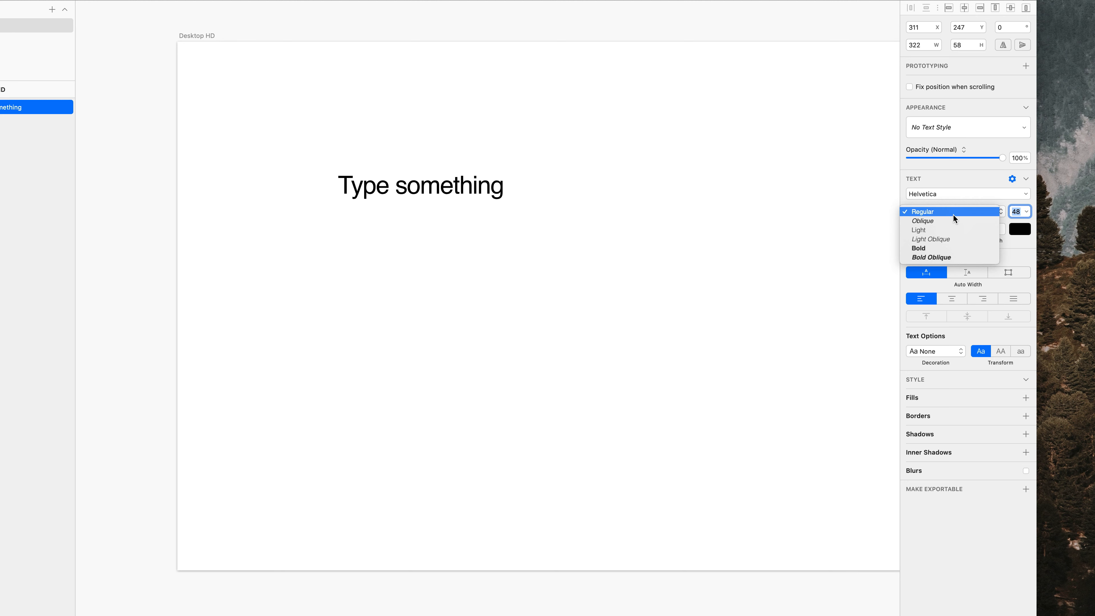
left_click(945, 245)
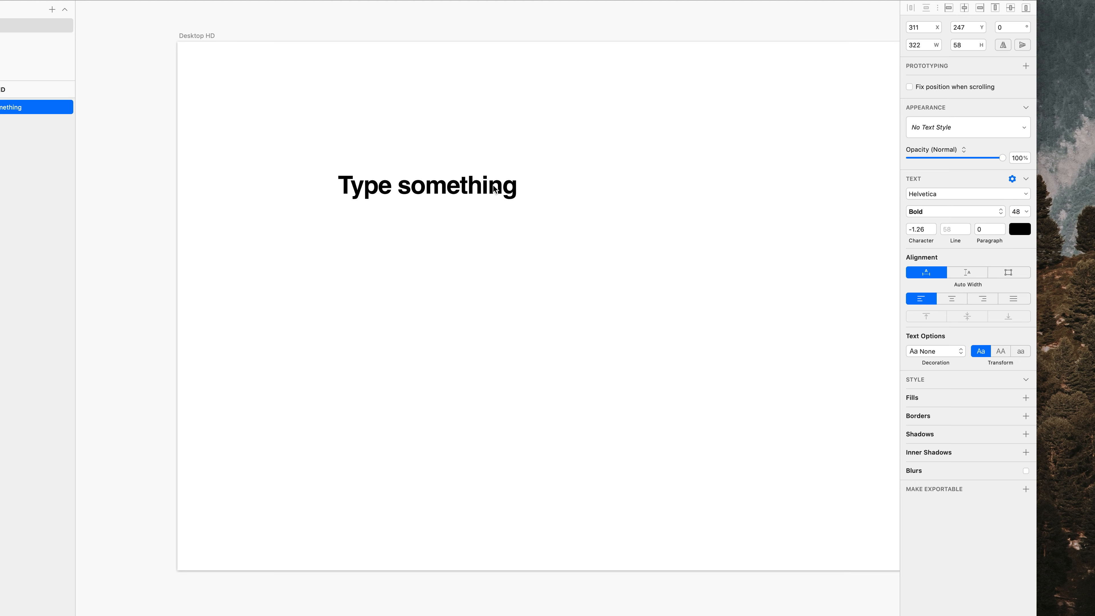
Step: Move the text to about X 255, Y 217 and replace its wording with "Headlines"
left_click_drag(500, 186, 471, 169)
double_click(465, 169)
triple_click(465, 170)
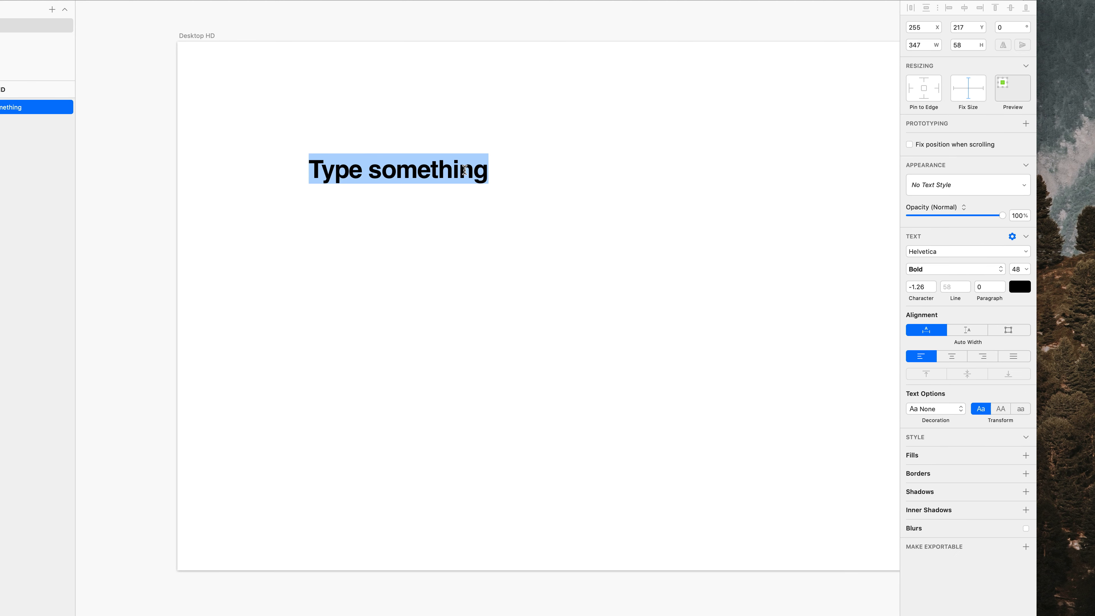
type("A")
key("BackSpace")
type("Hea")
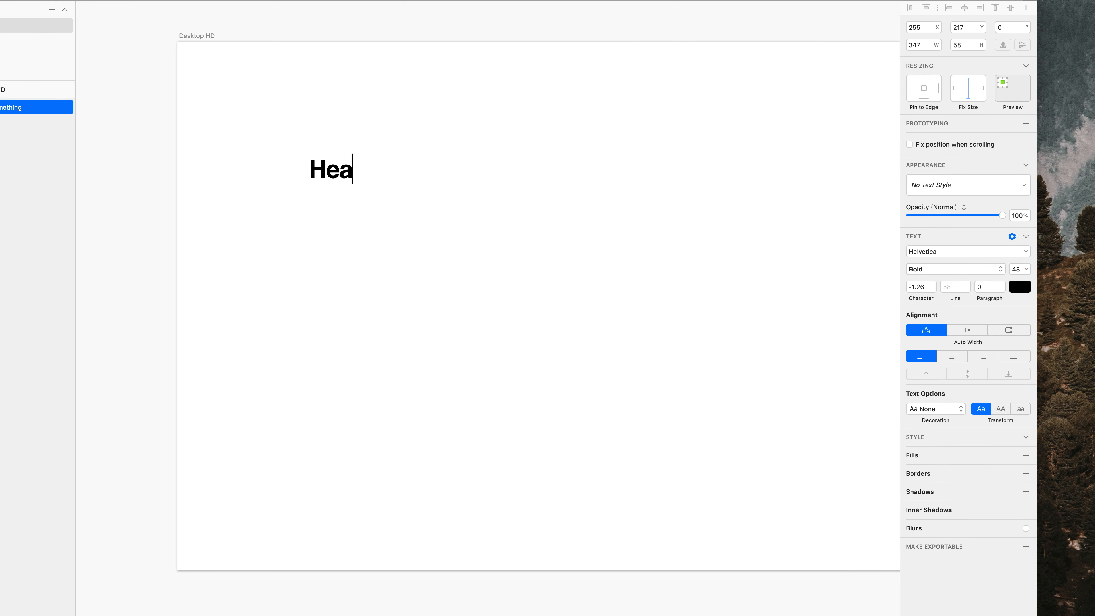
type("lines")
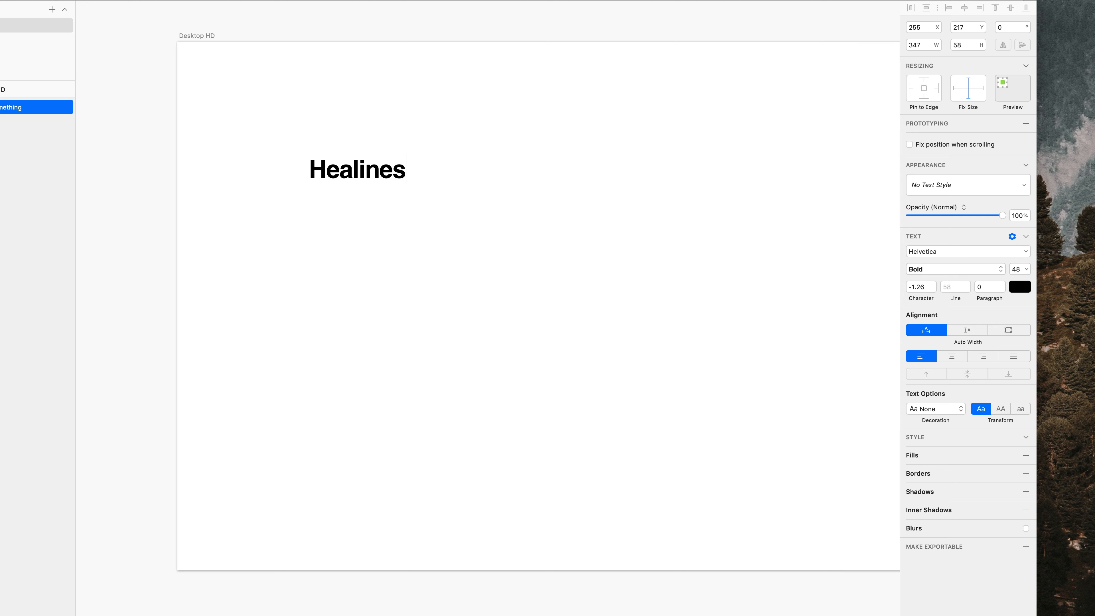
key("Left")
key("Left")
key("Left")
key("Left")
type("d")
key("Escape")
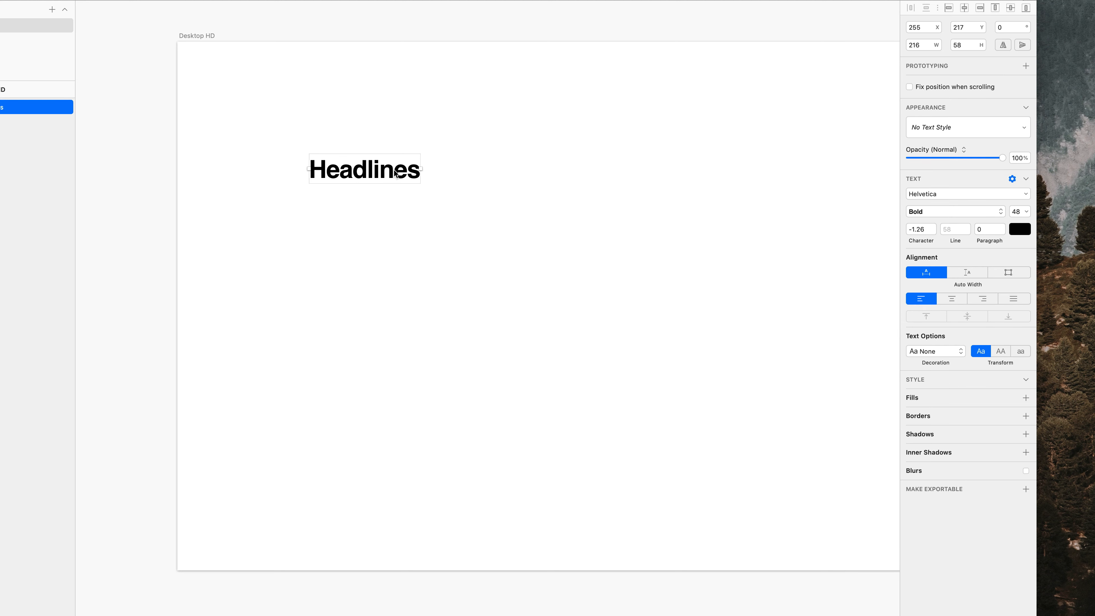
Step: Duplicate the Headlines text directly below itself and set the original's character spacing to -1.25
left_click_drag(396, 174, 397, 198)
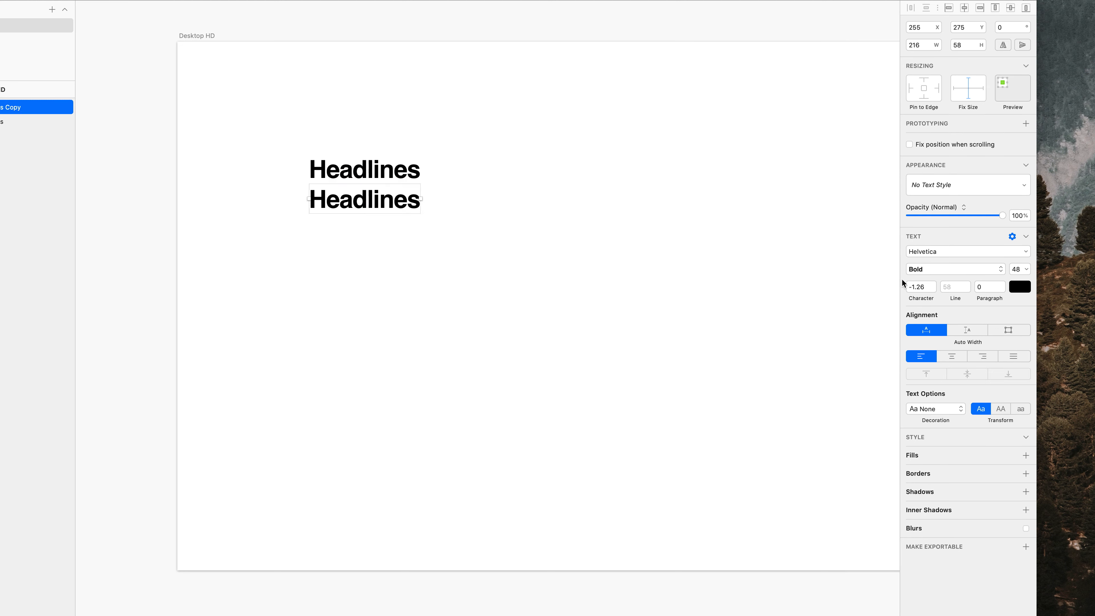
left_click(921, 287)
left_click(410, 173)
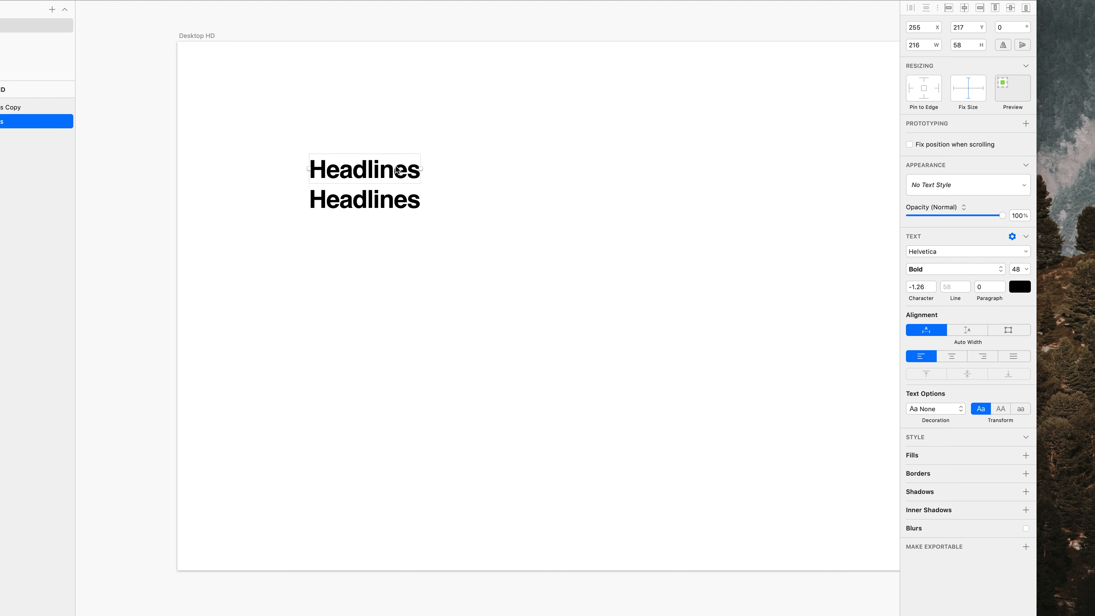
left_click(928, 288)
key("BackSpace")
type("5")
key("Return")
Step: Set the character spacing of the lower Headlines copy to -0.75
left_click(392, 209)
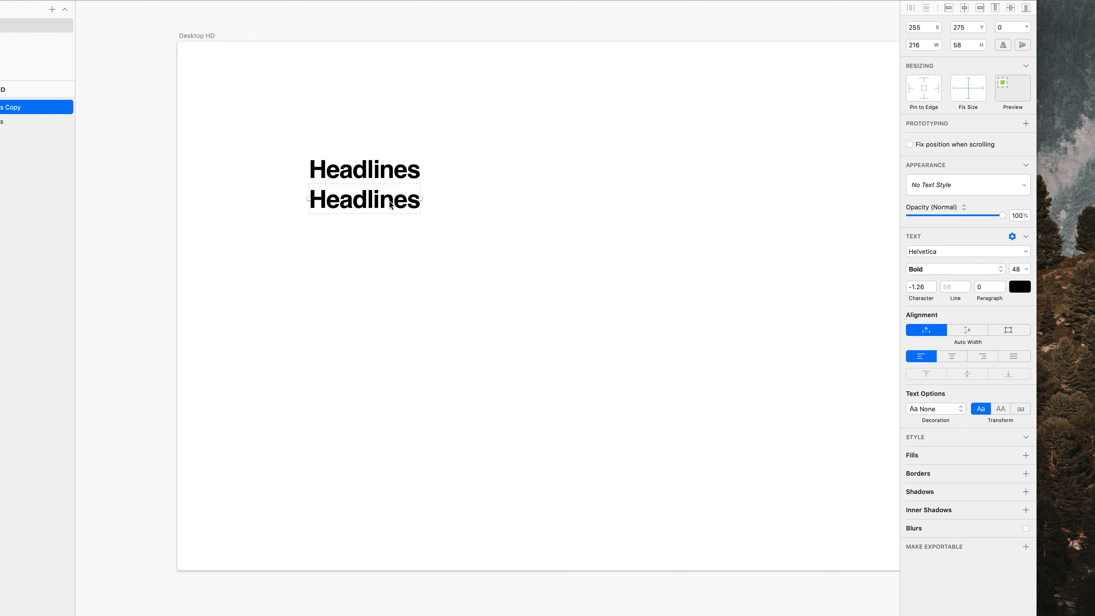
left_click(914, 285)
type("-0.75")
key("Return")
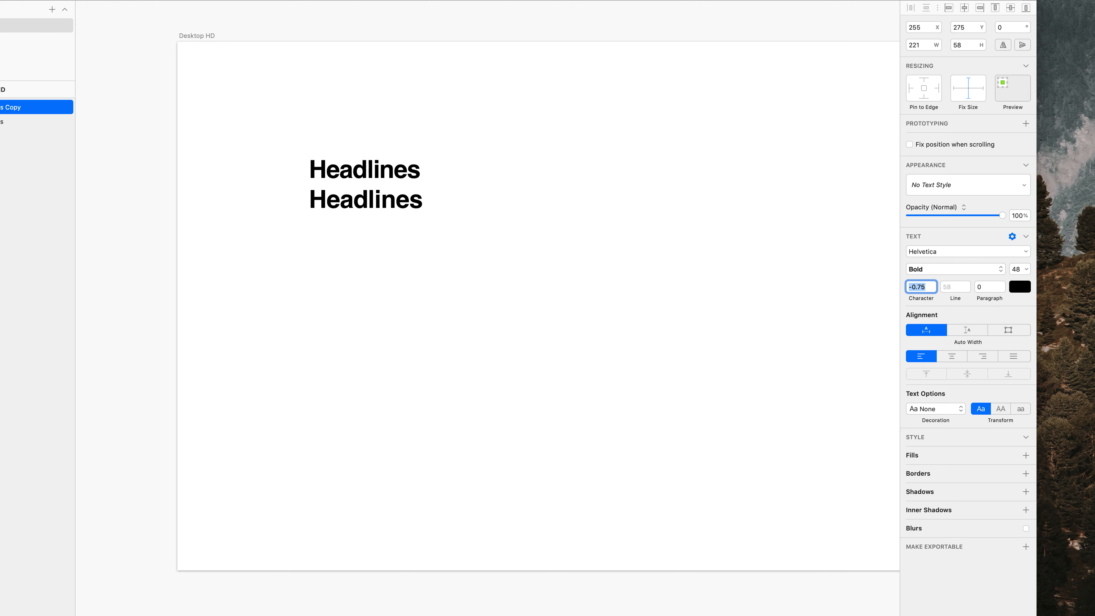
Step: Set the lower Headlines copy to font size 34 in Bold Oblique
left_click(1014, 269)
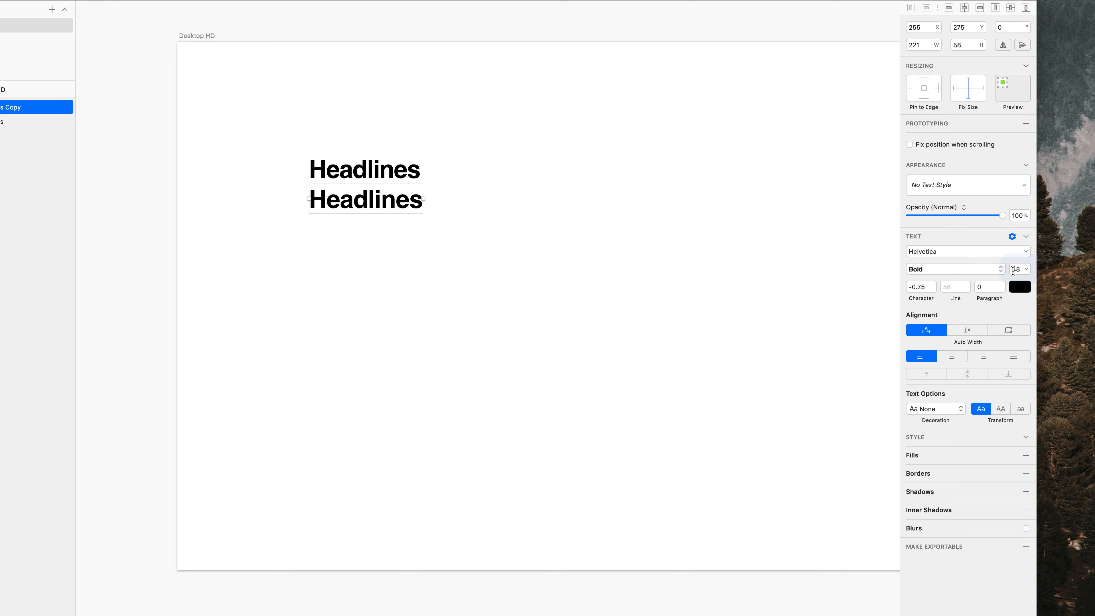
type("38")
key("Return")
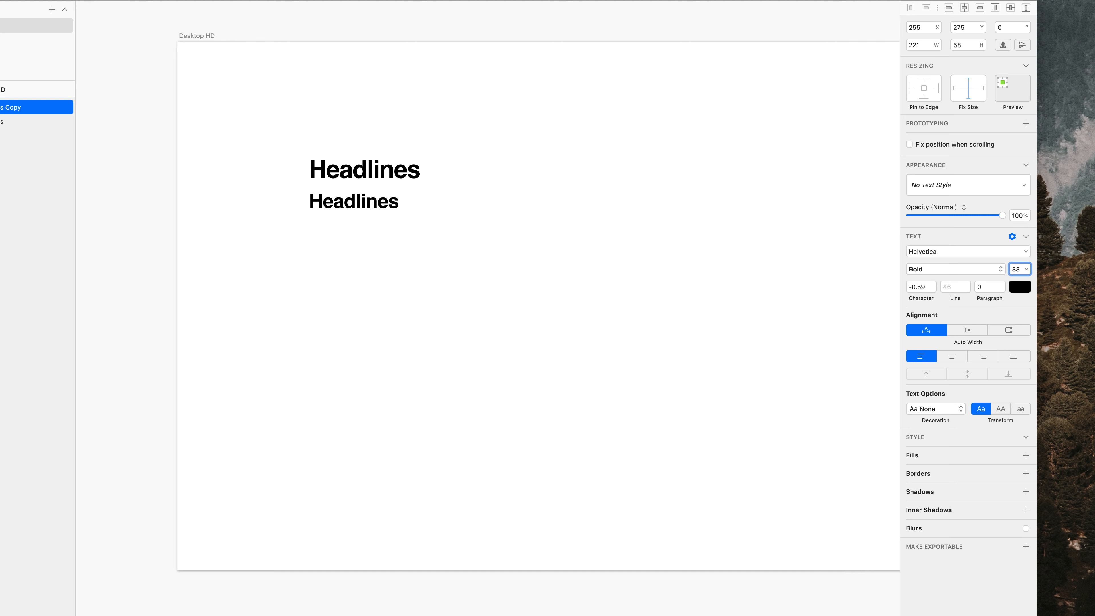
key("Down")
key("Down")
key("Down")
key("Down")
left_click(961, 265)
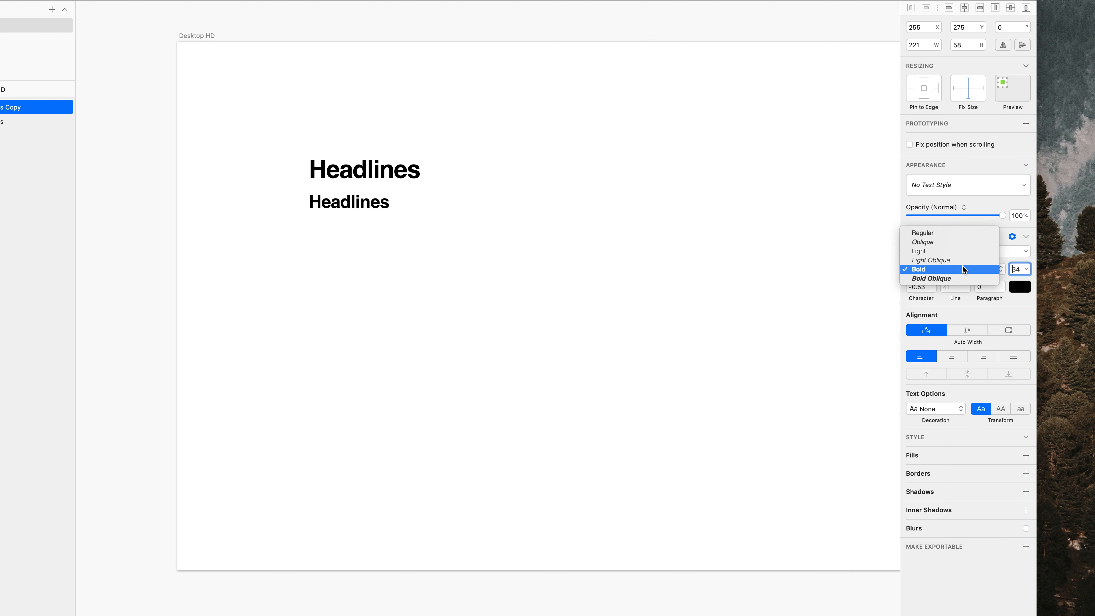
left_click(944, 279)
Step: Place the oblique copy flush beneath the headline at X 255, Y 275 and replace its wording with "Subheadline"
left_click(358, 195)
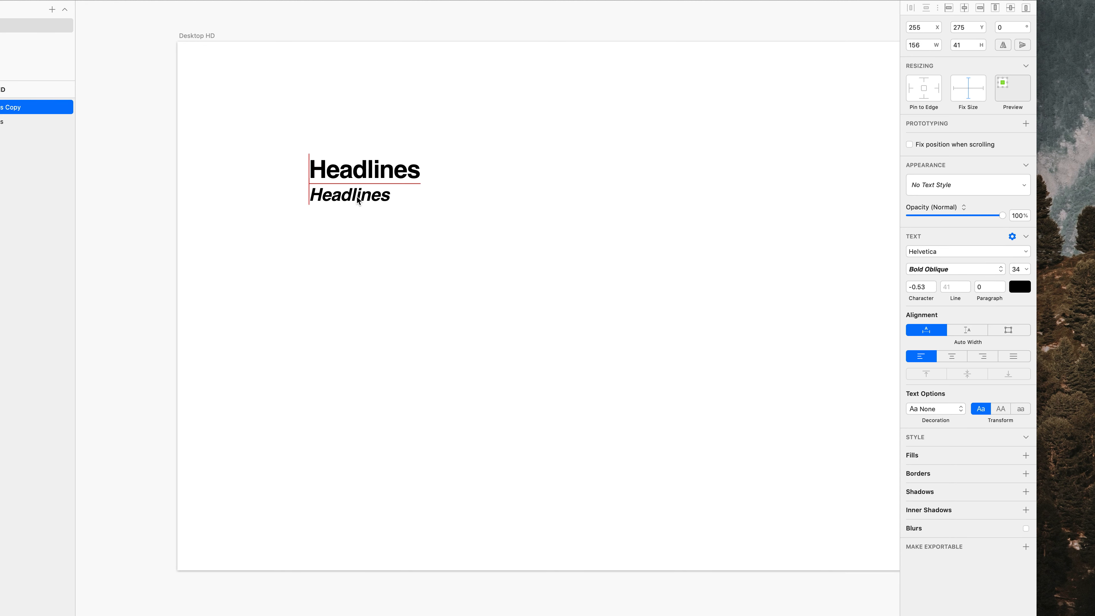
double_click(357, 196)
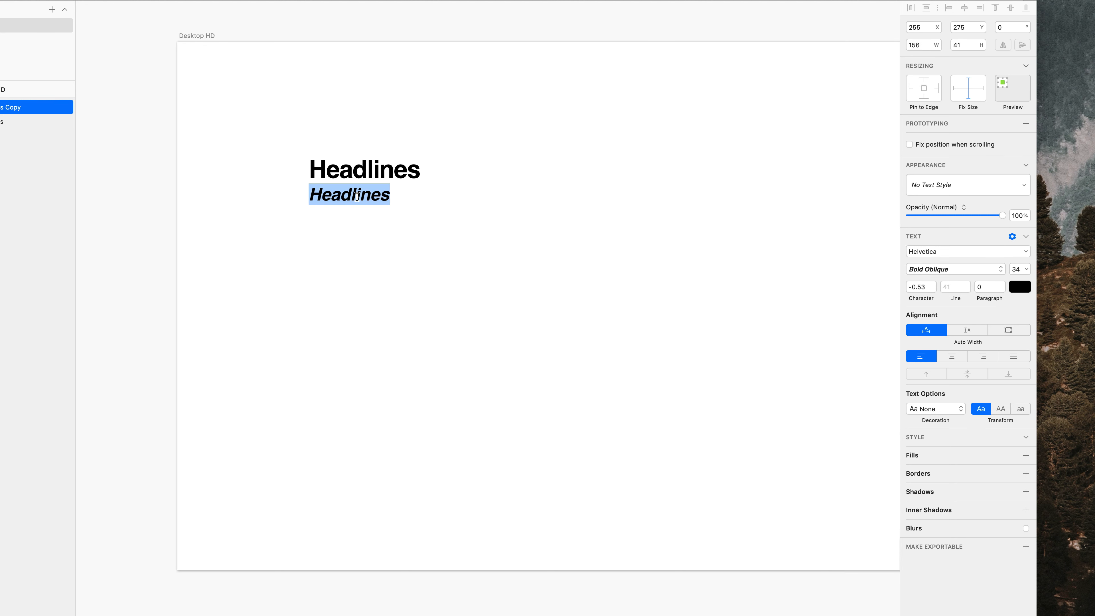
type("Subheadline")
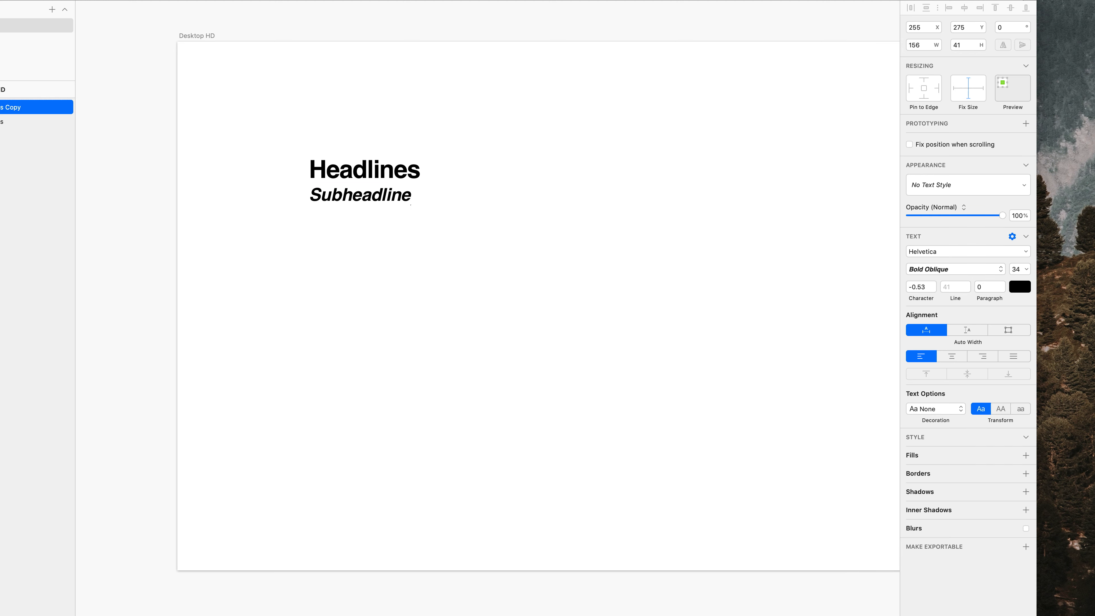
key("Escape")
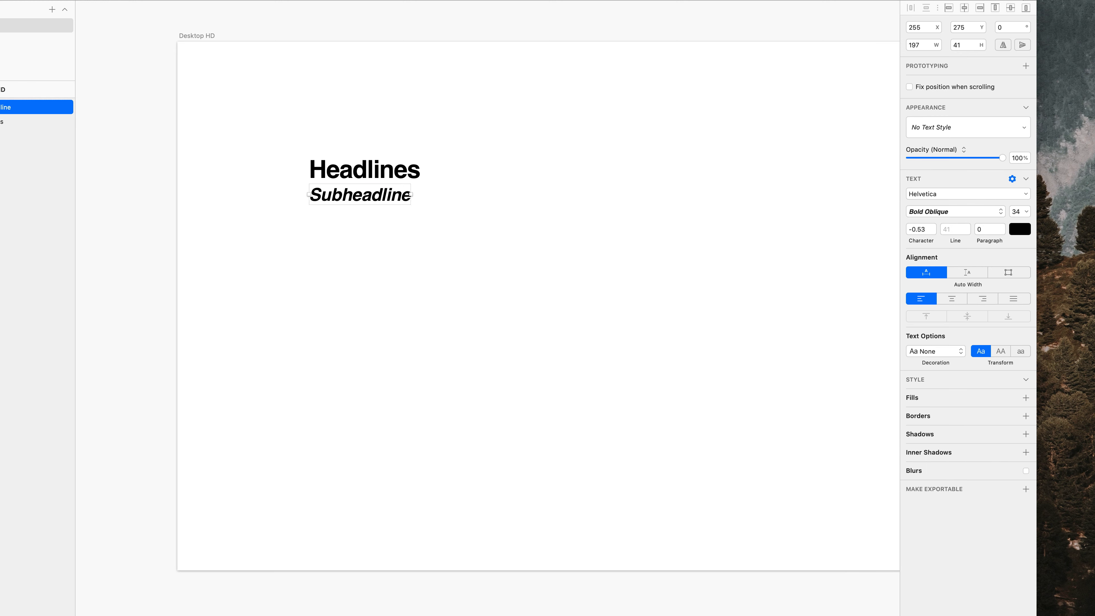
Step: Set the Subheadline text to Helvetica Regular
scroll(352, 153, "up", 3)
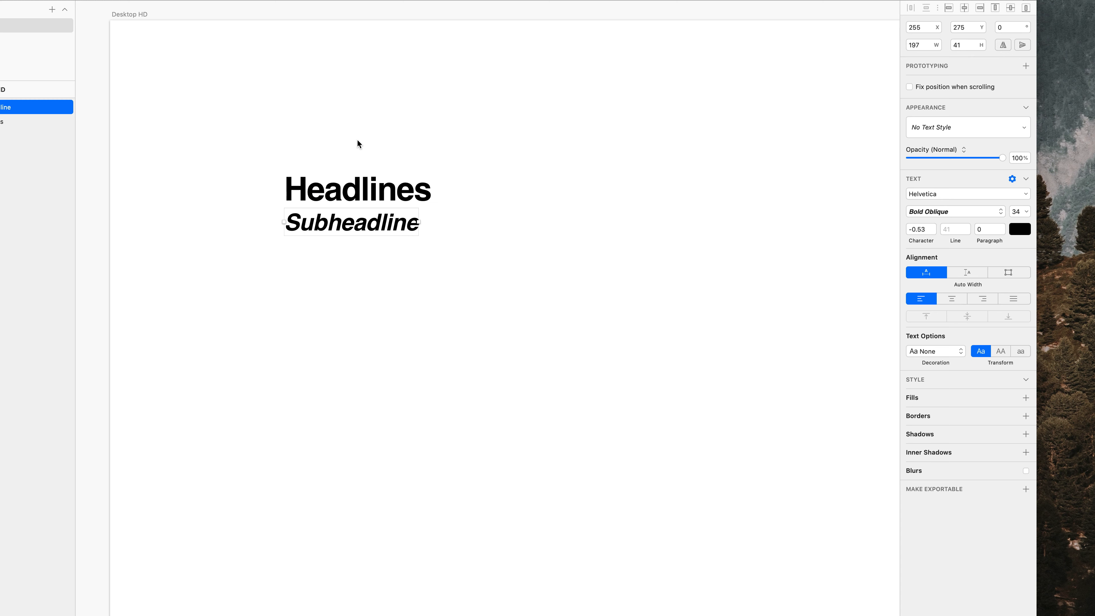
left_click(356, 138)
left_click(383, 222)
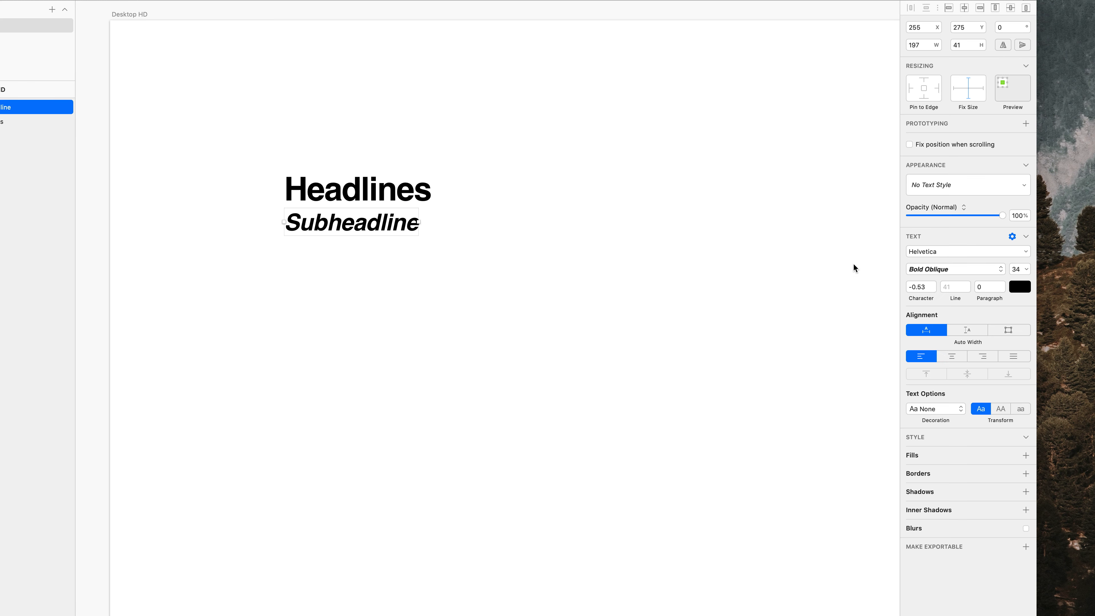
left_click(927, 264)
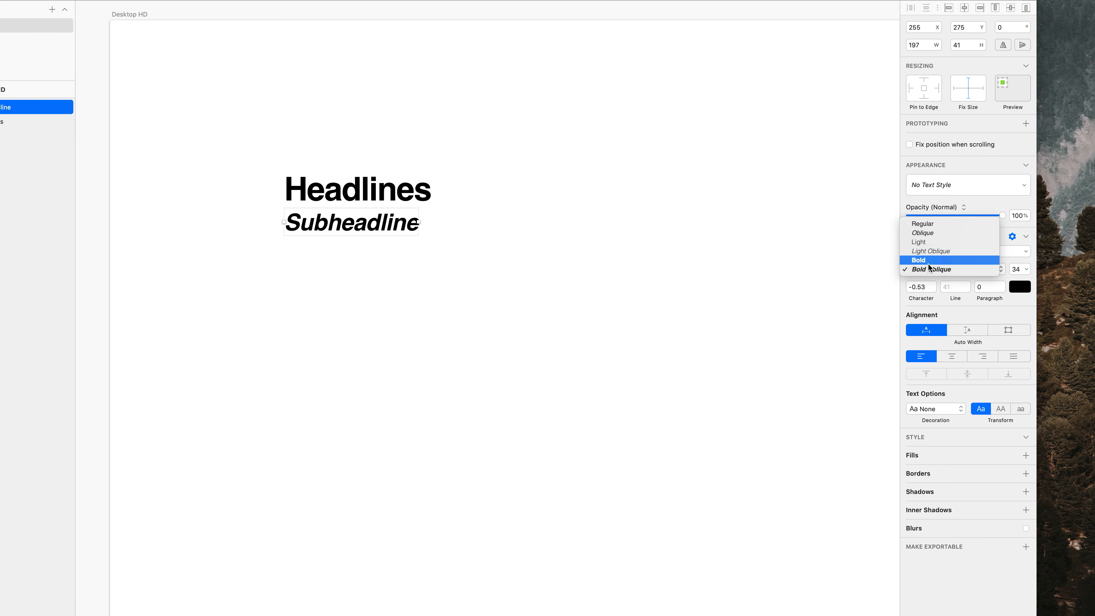
left_click(932, 226)
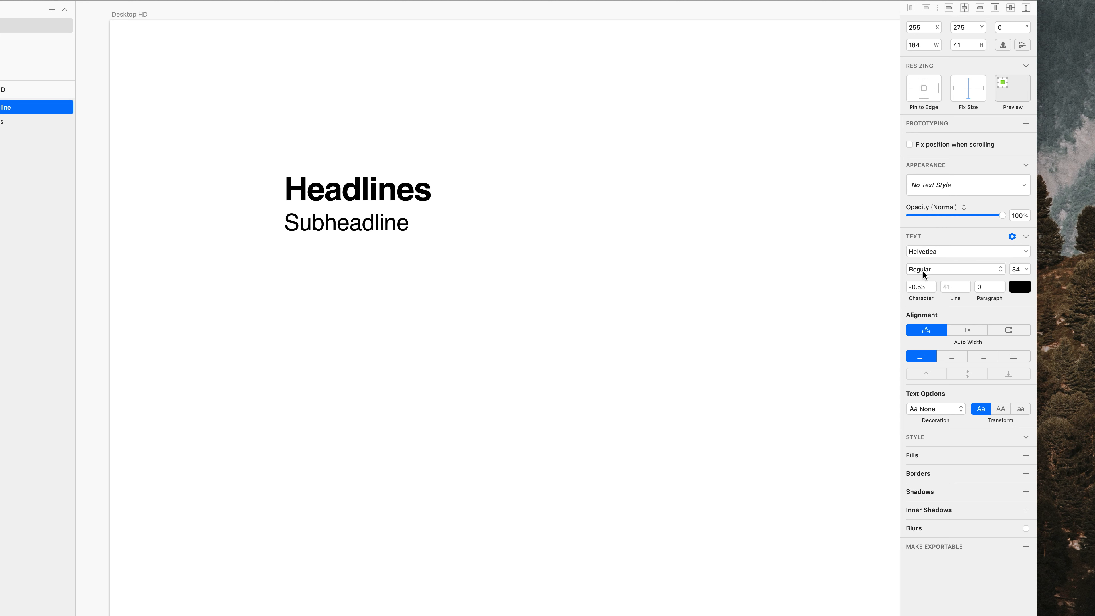
Step: Color the Subheadline gray 606060 and duplicate it below itself at X 255, Y 406
left_click(1019, 288)
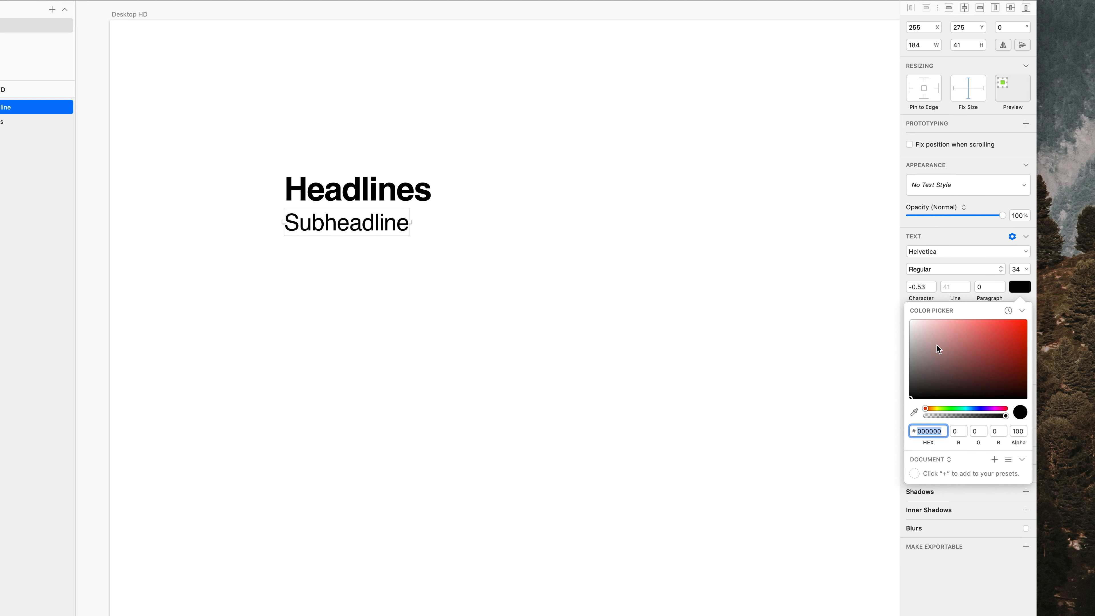
left_click_drag(919, 384, 894, 368)
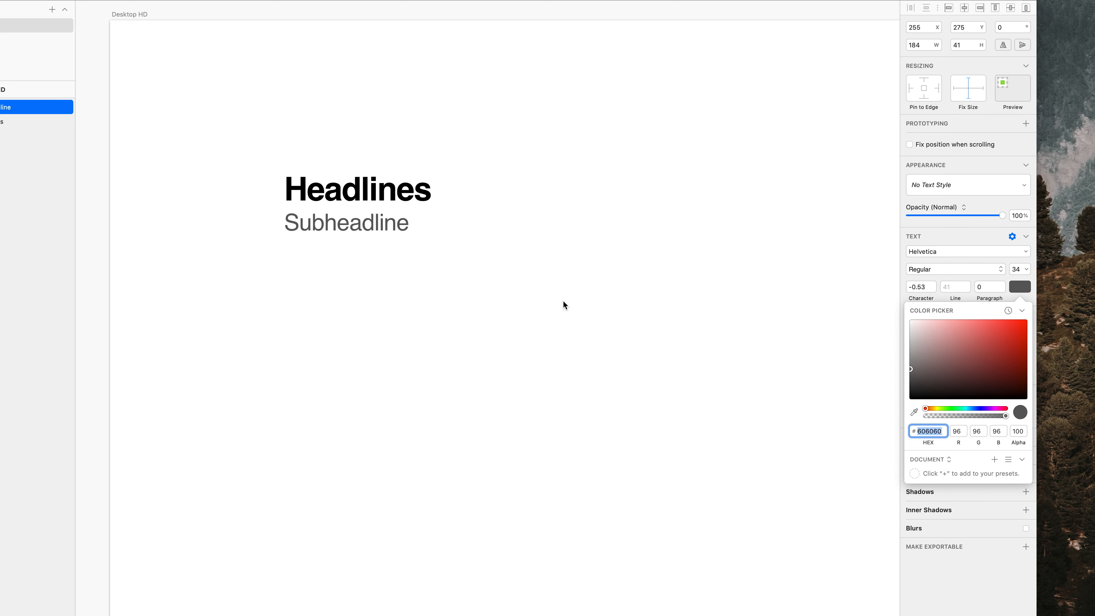
left_click(393, 238)
left_click_drag(380, 224, 381, 318)
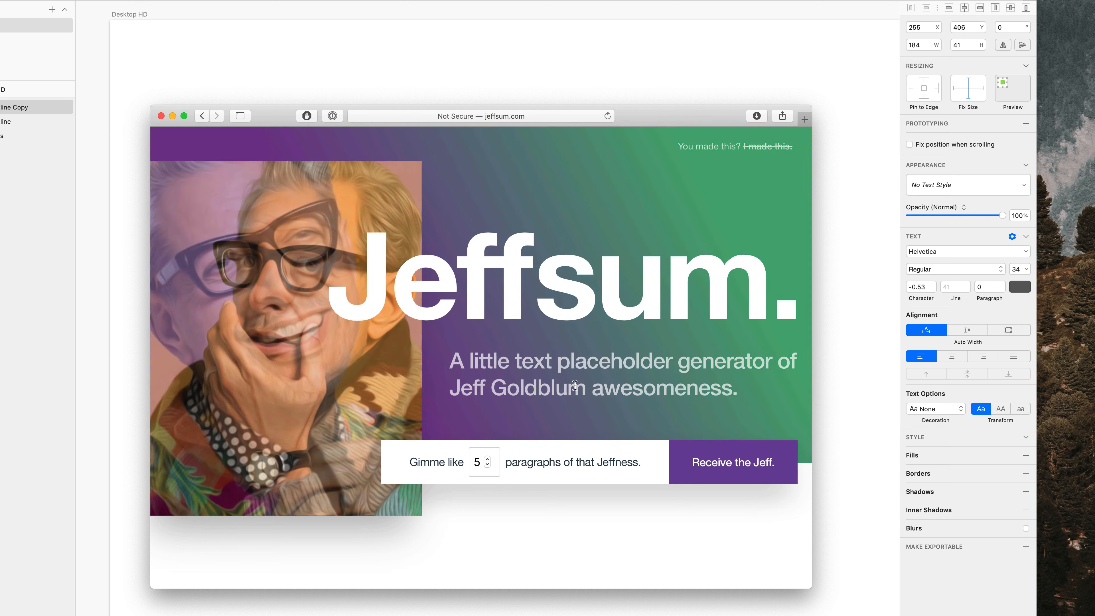
Step: In the browser, generate five paragraphs of placeholder text on jeffsum.com and copy the first four
left_click_drag(391, 276, 758, 291)
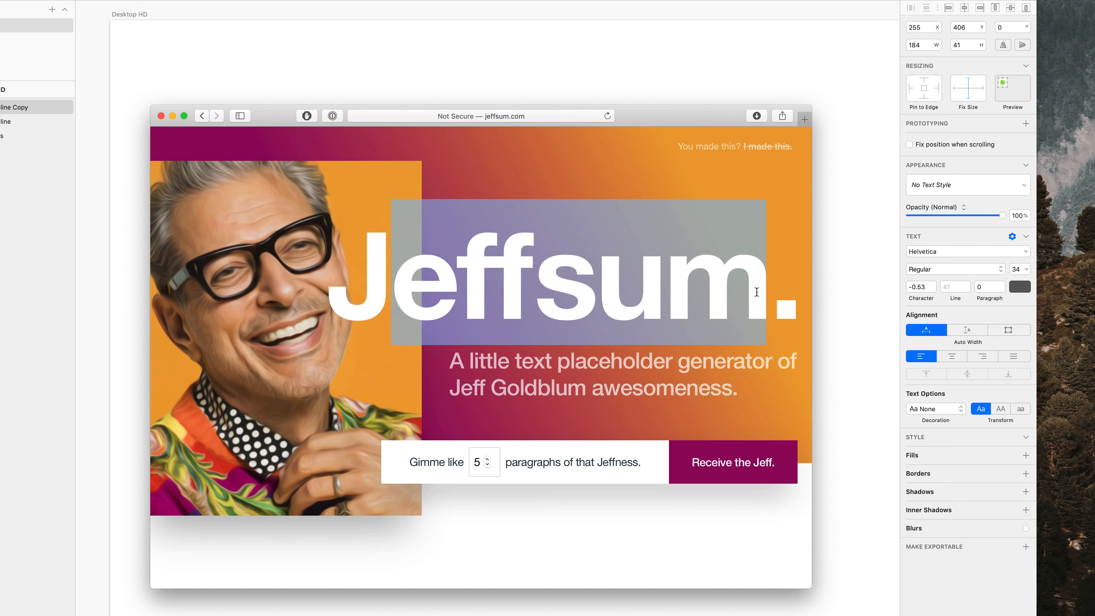
left_click(758, 291)
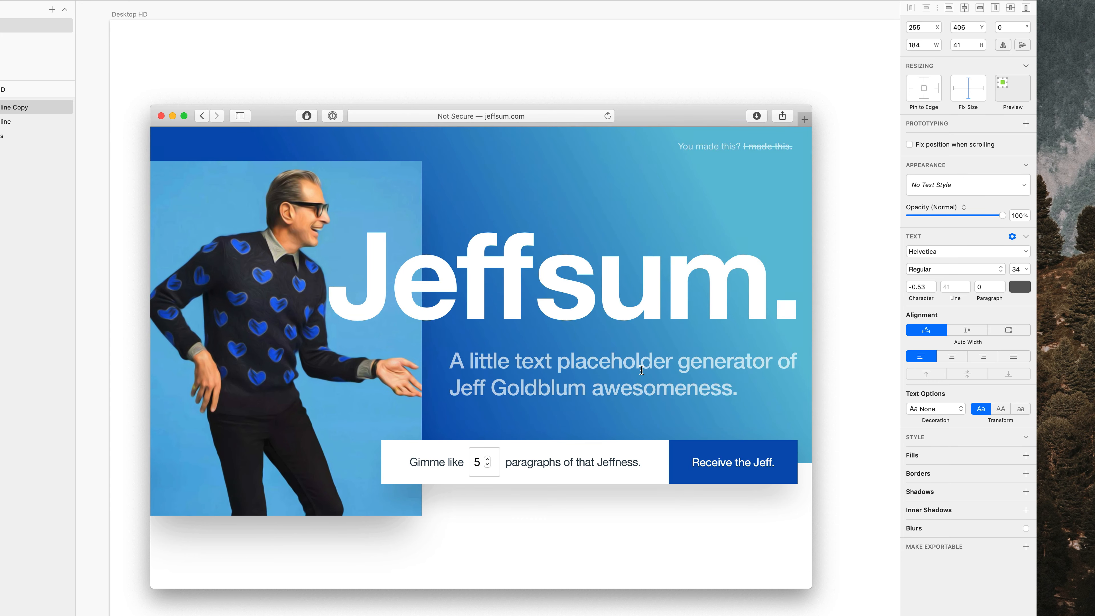
left_click(727, 470)
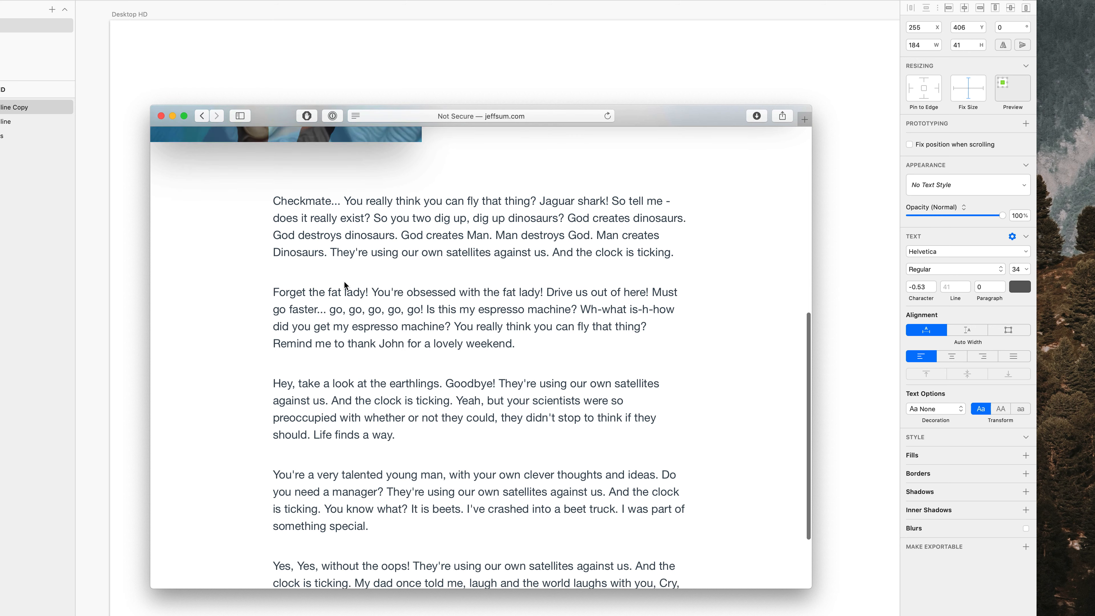
left_click_drag(273, 200, 392, 526)
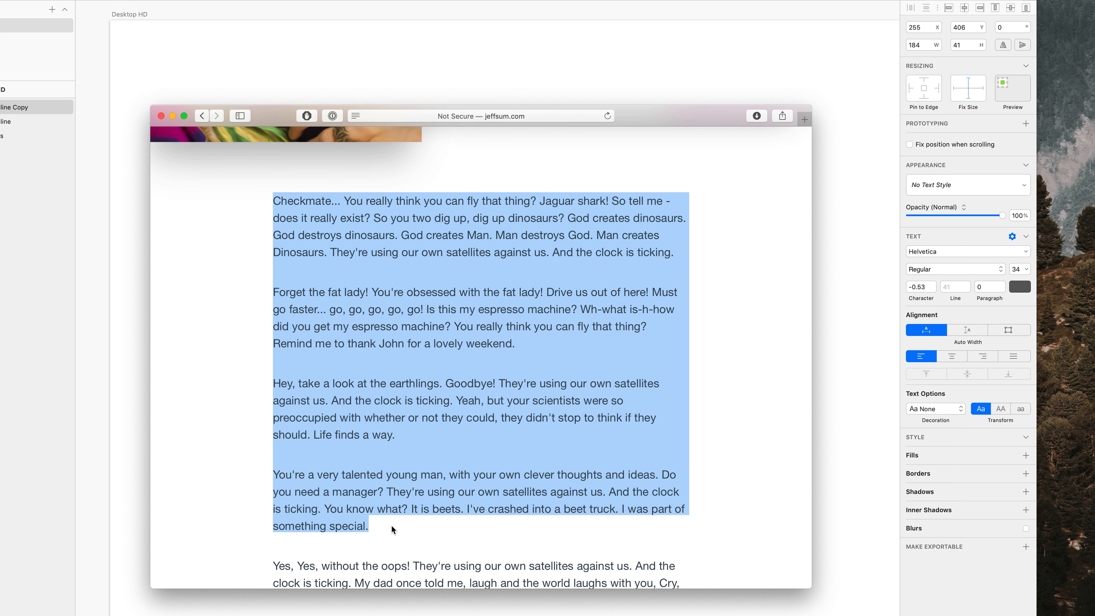
Step: Return to Sketch and replace the wording of the lower Subheadline copy with the copied paragraphs
left_click(457, 56)
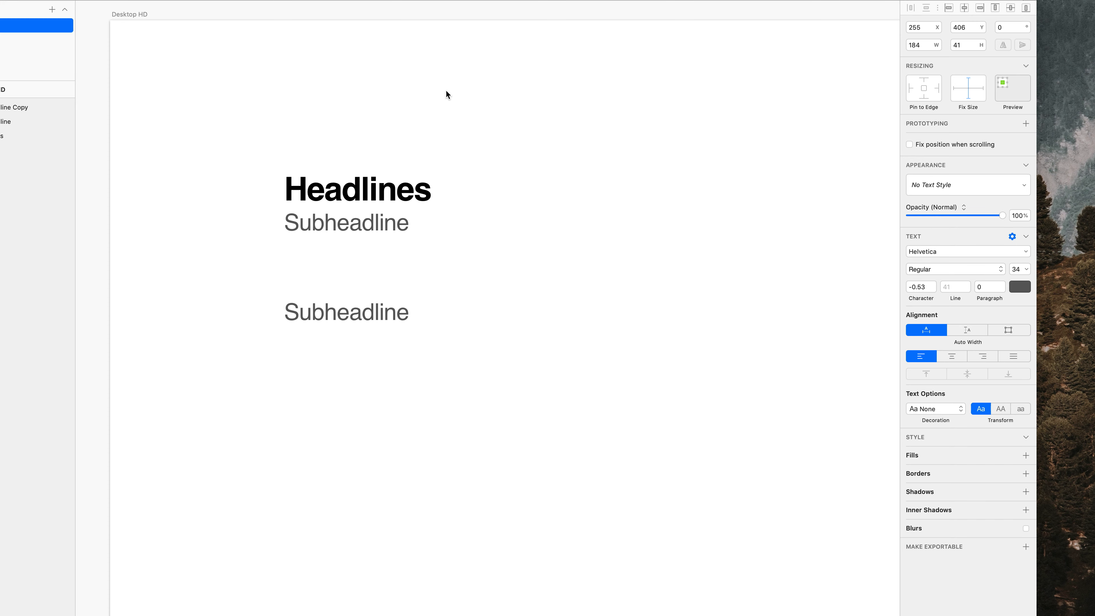
left_click(358, 309)
double_click(356, 311)
key("super+v")
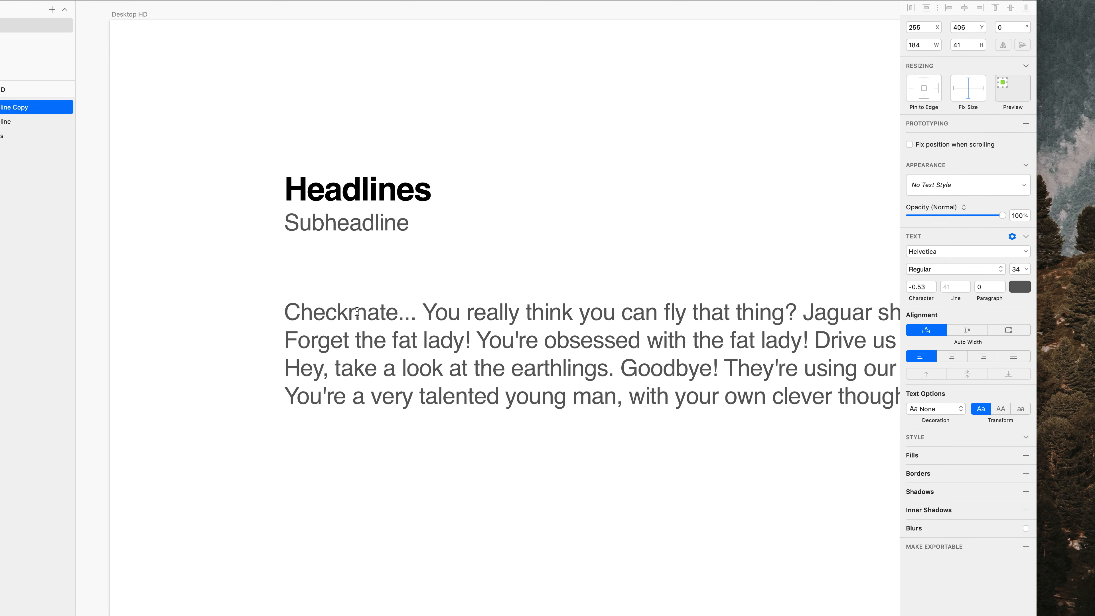
key("Escape")
Step: Set the paragraph block's width to 360 and move it up to Y 365, aligned with the headings
scroll(432, 306, "down", 3)
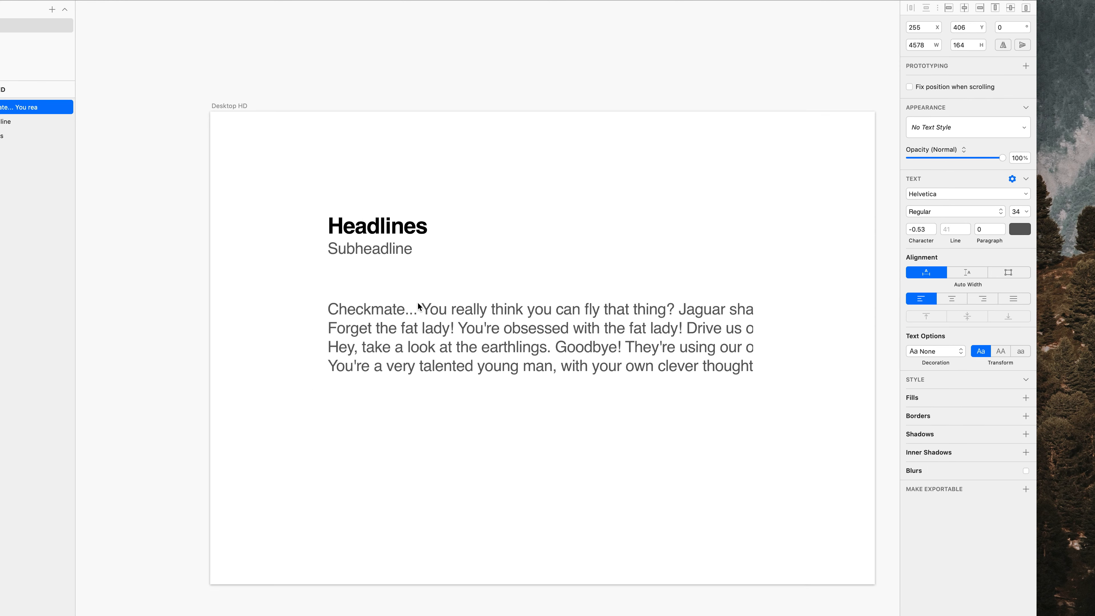
scroll(612, 345, "right", 3)
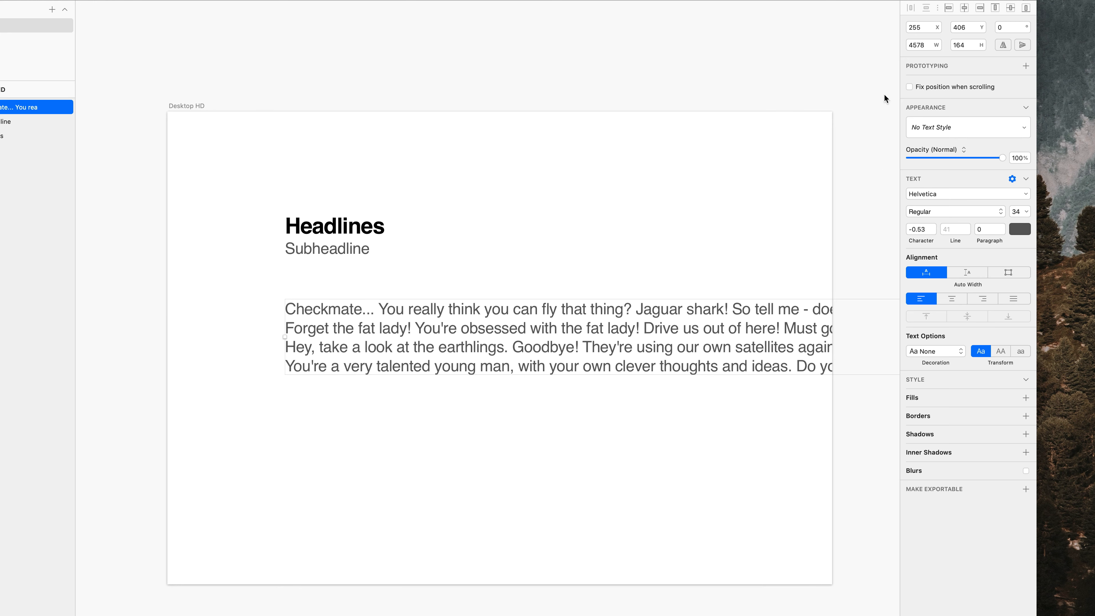
left_click(926, 44)
type("360")
key("Return")
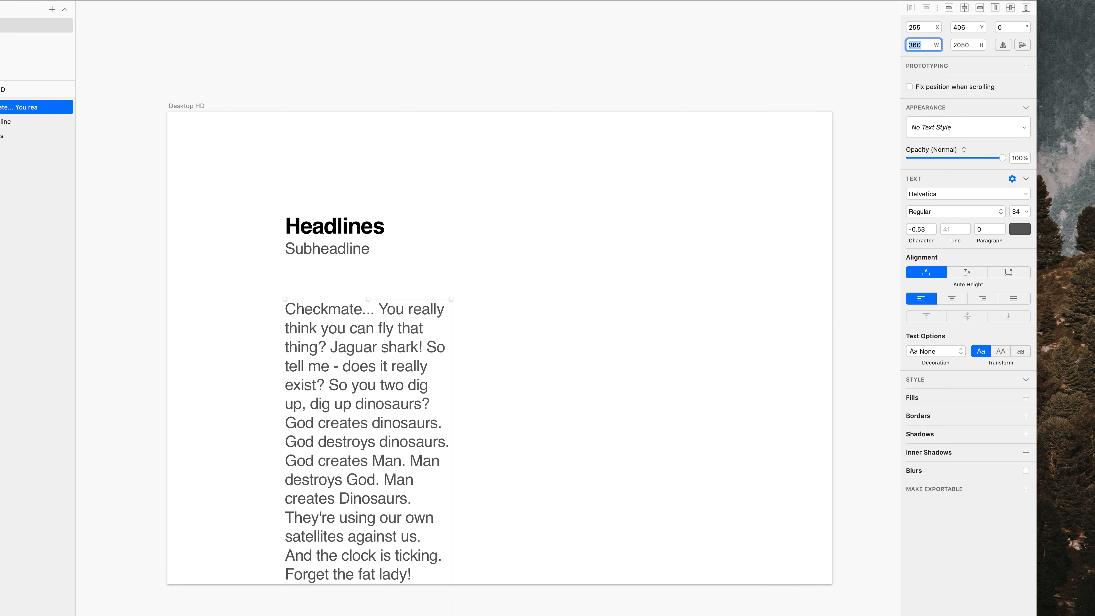
scroll(380, 362, "up", 3)
left_click_drag(379, 362, 379, 336)
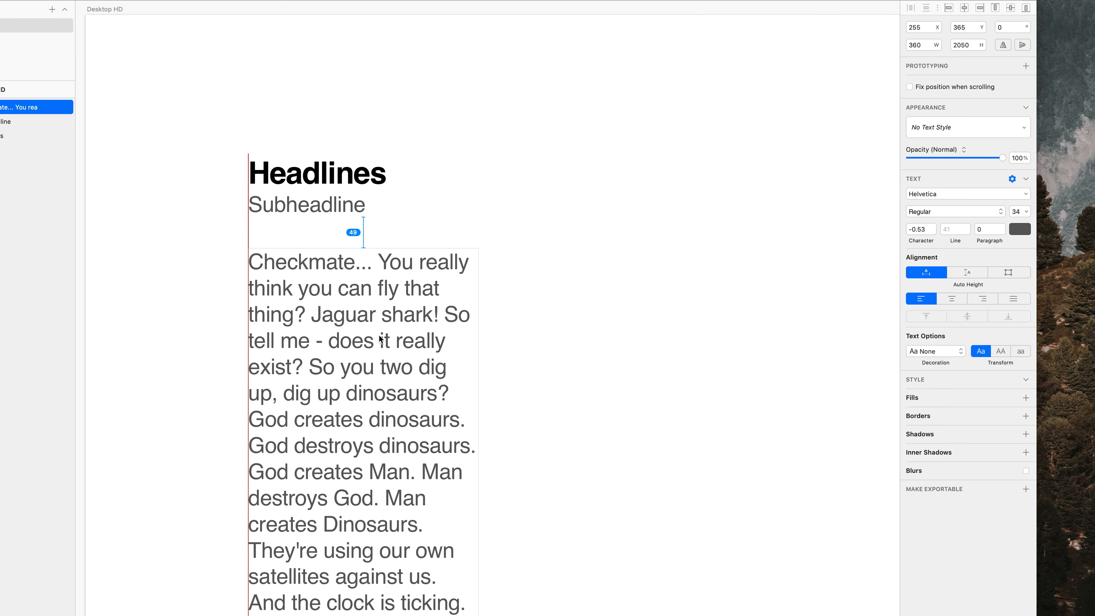
Step: Set the paragraph block's font size to 14
left_click(1018, 209)
type("1")
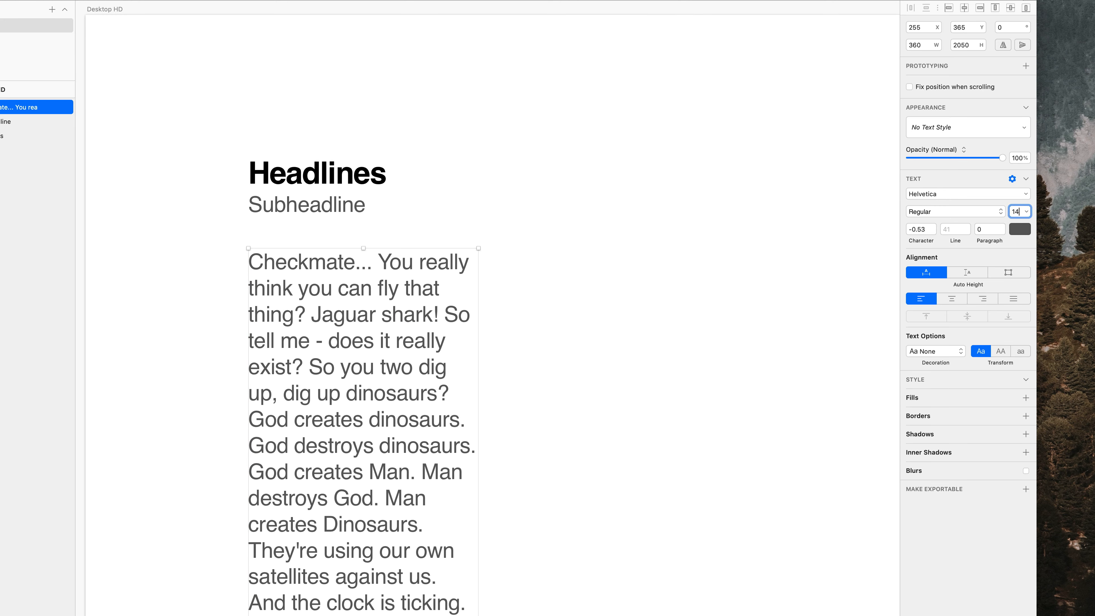
key("Return")
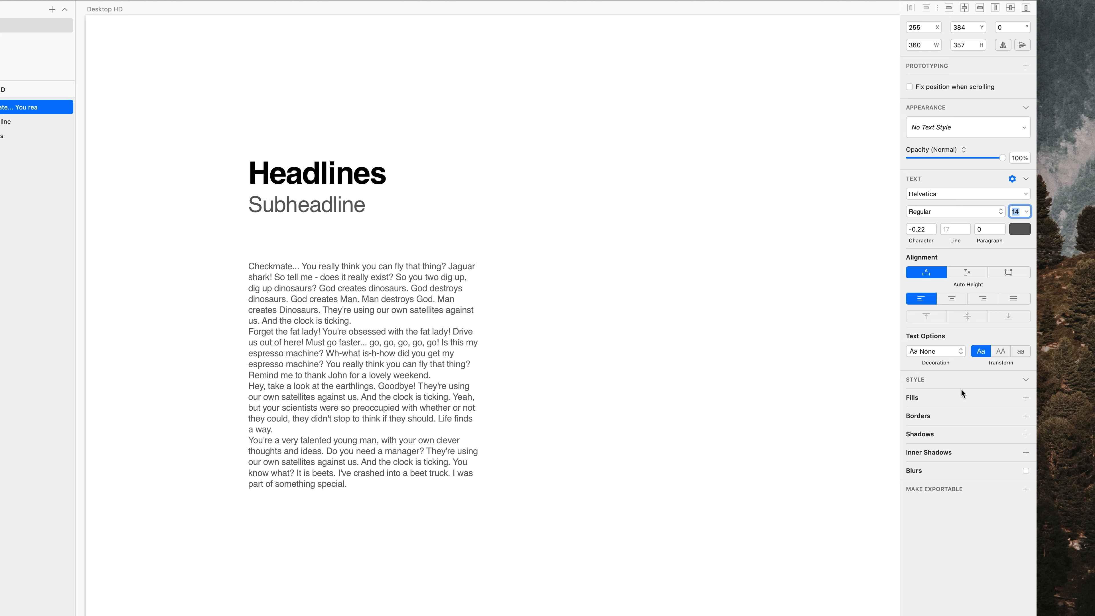
Step: Increase the paragraph spacing of the body text to 14
left_click(989, 230)
key("Up")
key("Up")
key("Up")
key("Up")
key("Up")
key("Up")
key("Up")
key("Up")
key("Up")
key("Up")
key("Up")
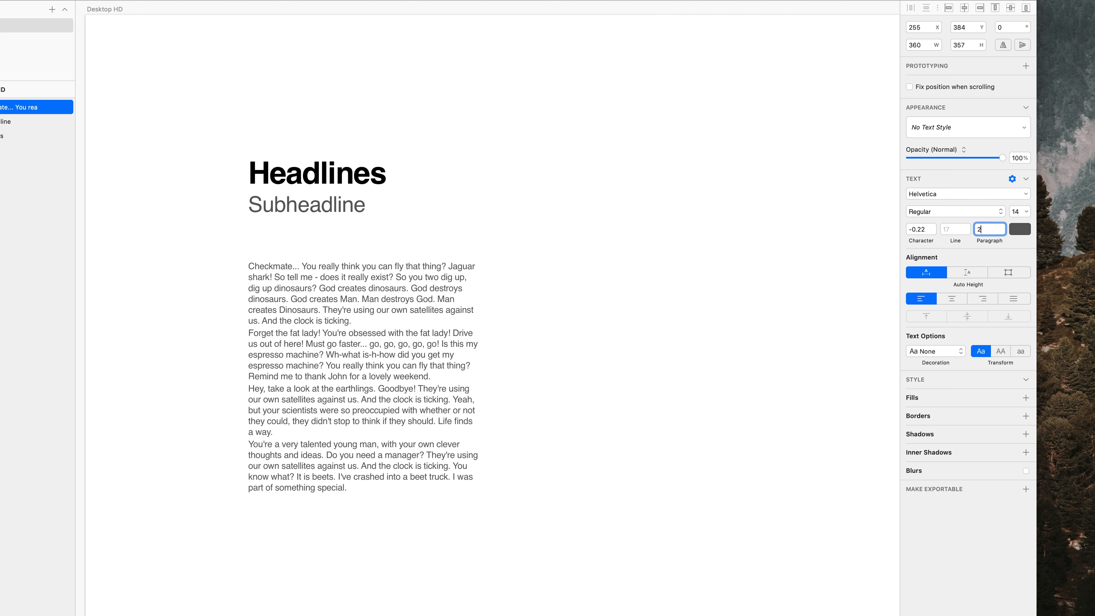
key("Up")
key("Up")
key("Up")
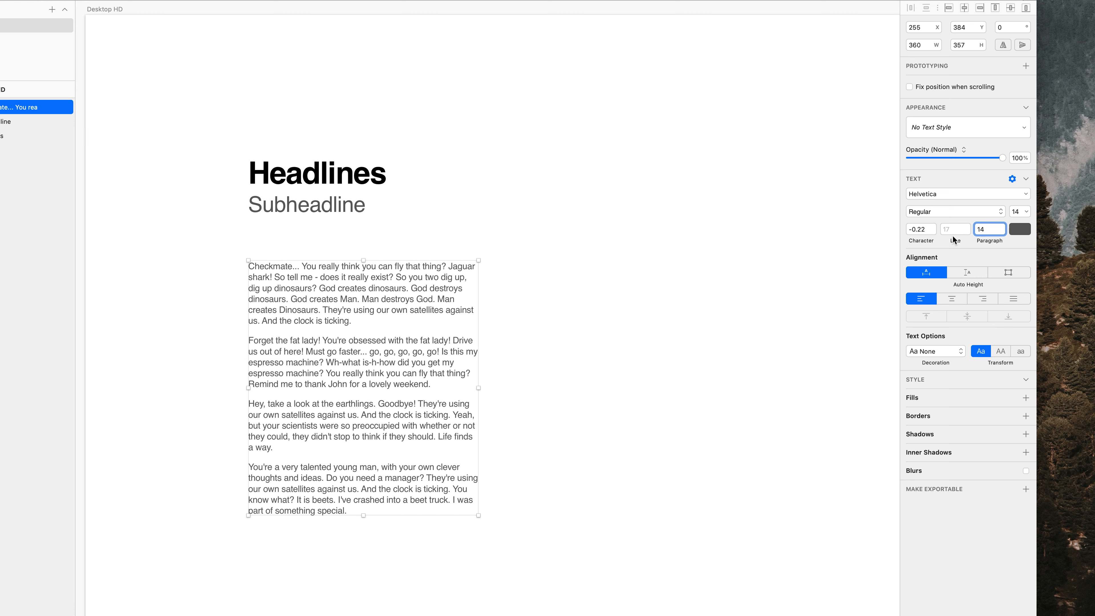
Step: Clear the body text's character spacing so that it uses the auto value
key("shift+Tab")
key("BackSpace")
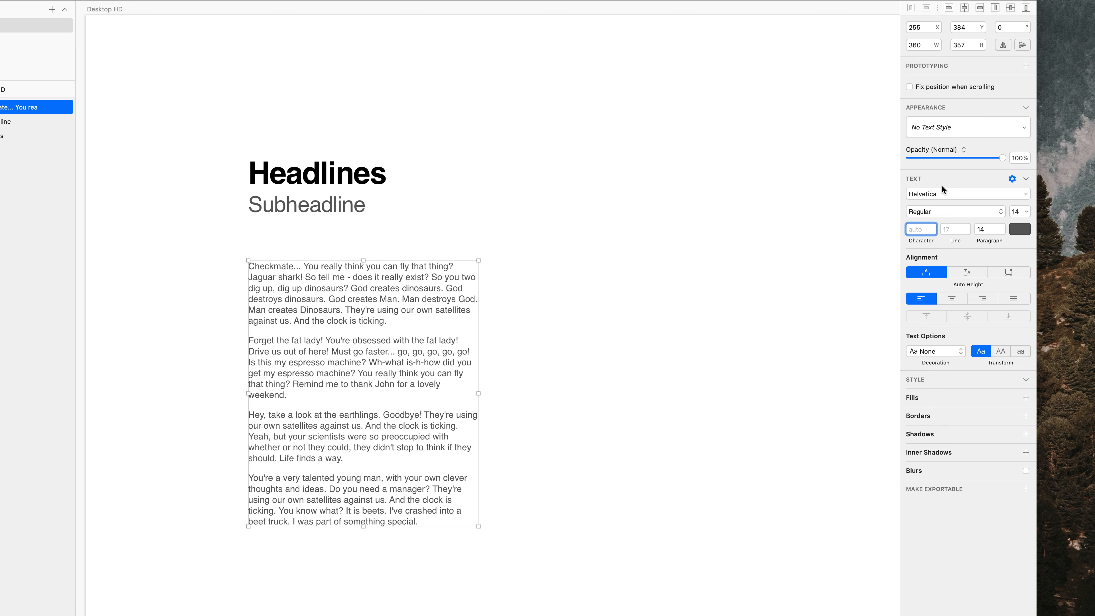
left_click(666, 238)
Step: Move the body text up beneath the Subheadline to Y 334
left_click(446, 301)
key("shift+Up")
key("shift+Up")
key("shift+Up")
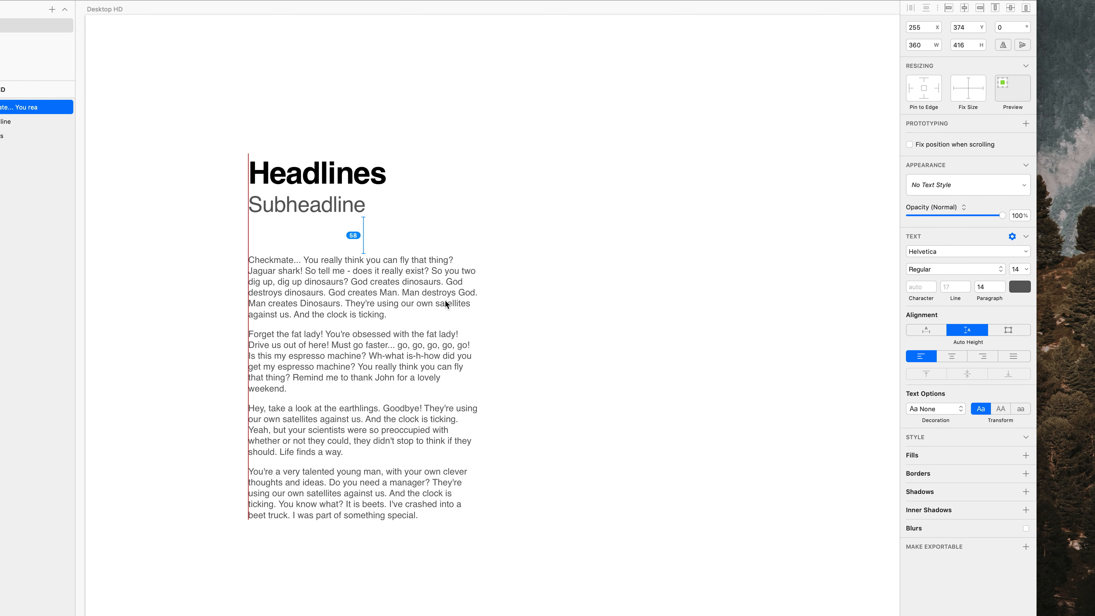
key("shift+Up")
key("shift+Up")
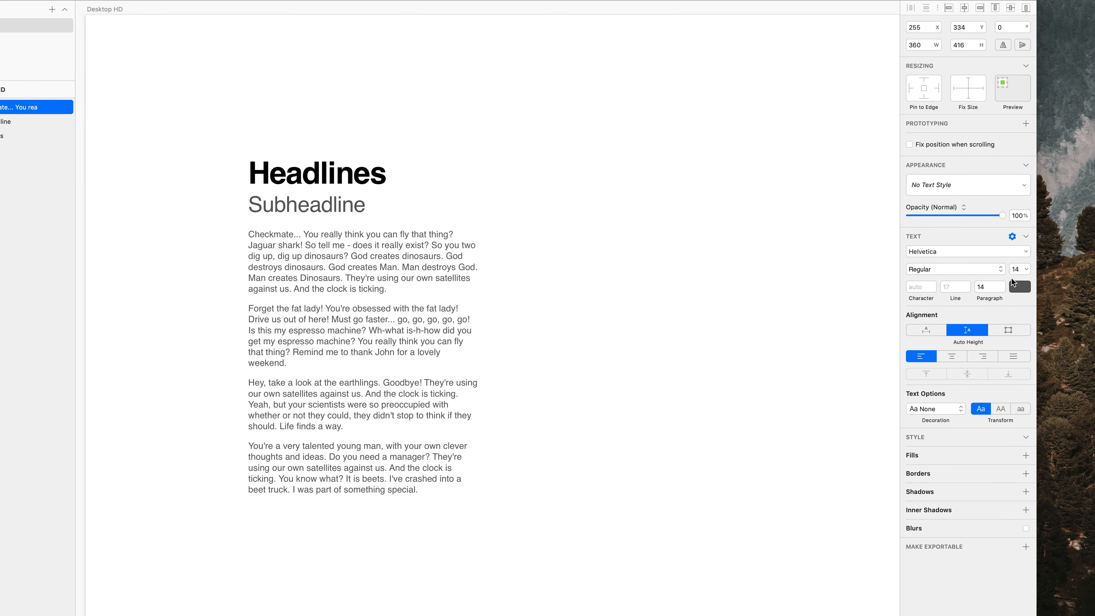
Step: Color the body text dark gray 393939
left_click(1018, 287)
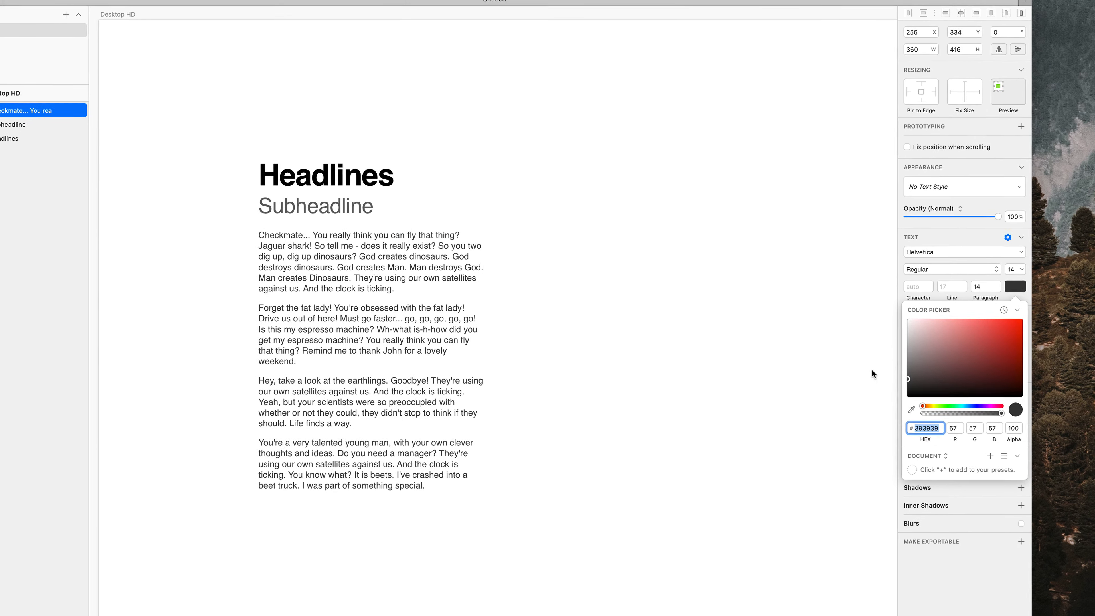
left_click(598, 281)
left_click(584, 235)
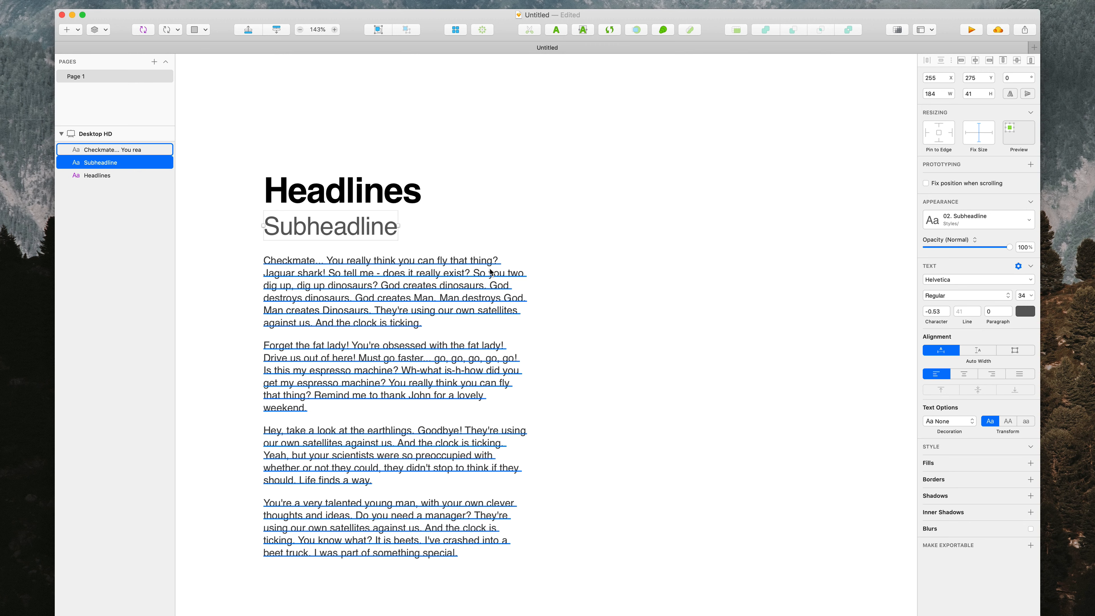
Step: Create a new text style named "Body" from the paragraph block
left_click(442, 252)
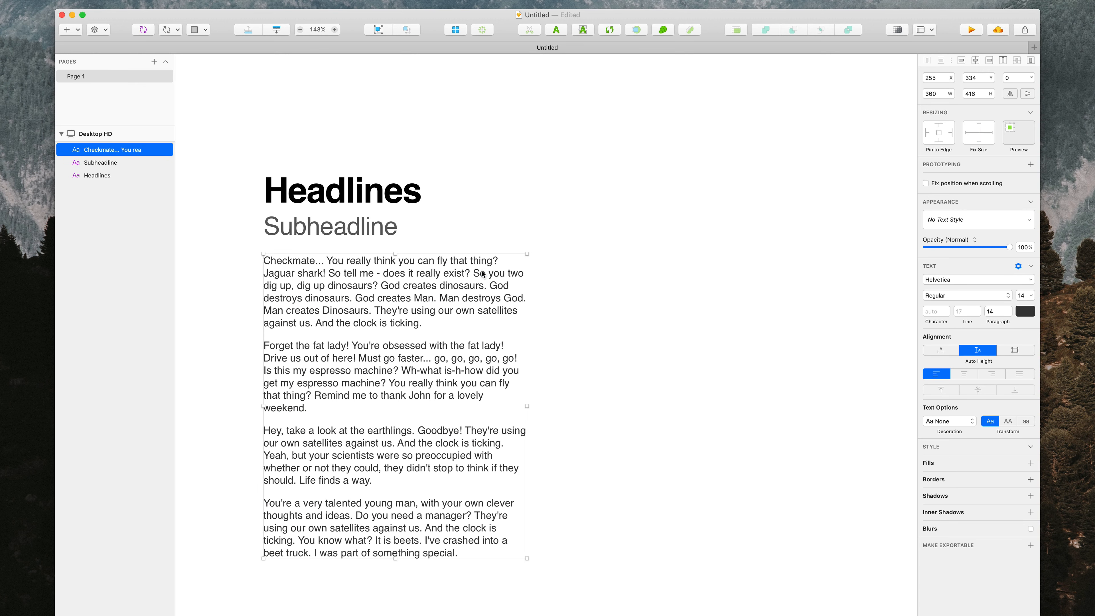
left_click(969, 217)
left_click(975, 231)
type("Body")
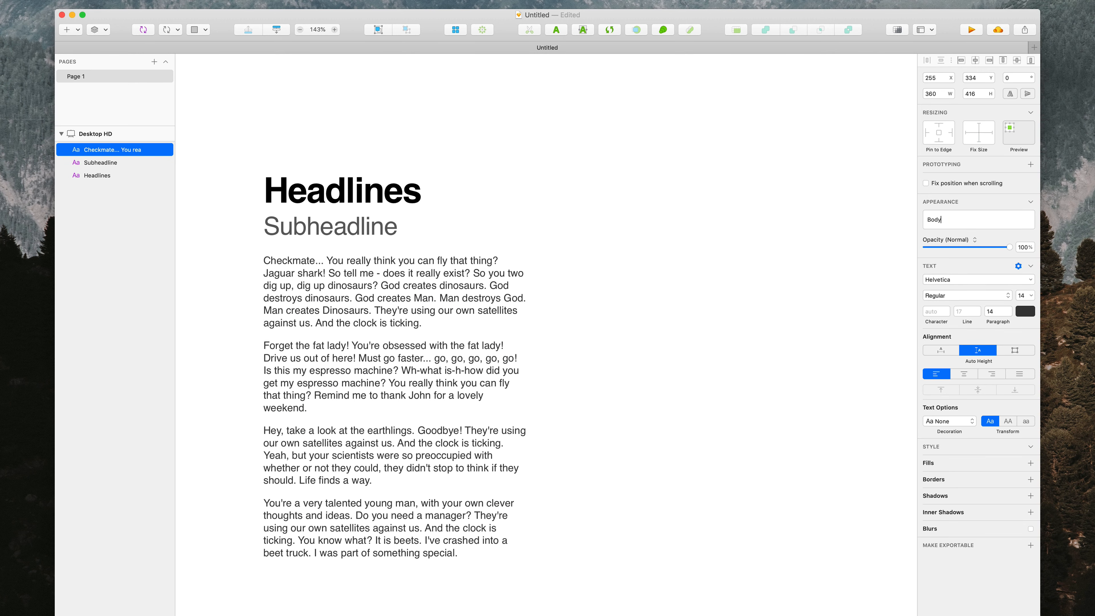
type(" Styl")
key("BackSpace")
key("BackSpace")
key("BackSpace")
key("Return")
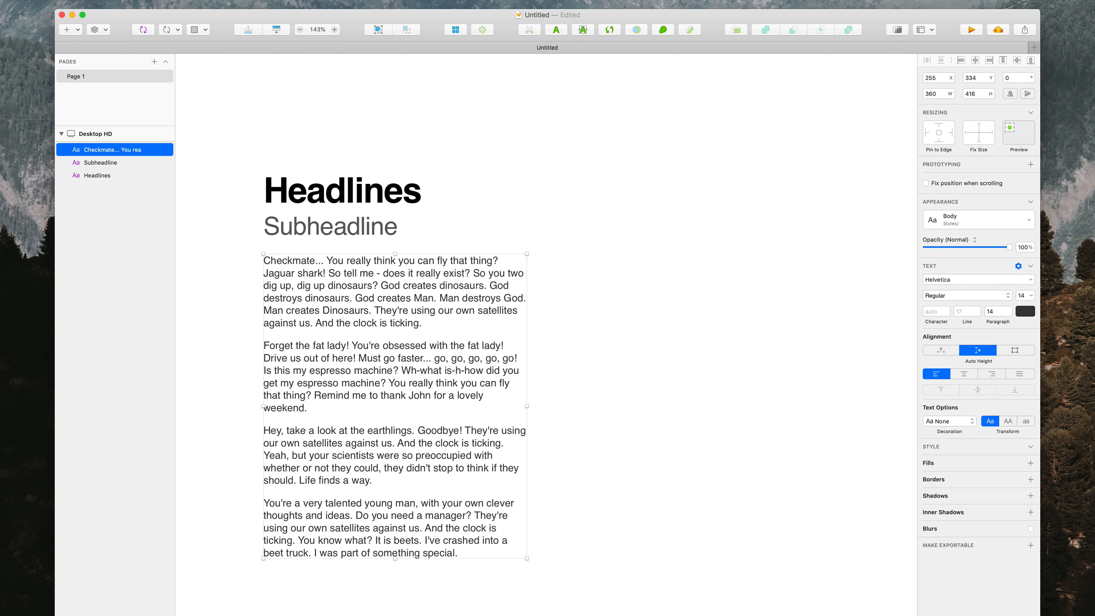
Step: Add a new text layer reading "iajbs diajbs" in the empty area beside the headline, at X 817, Y 248
left_click_drag(566, 130, 353, 392)
left_click(655, 260)
left_click(660, 201)
left_click(675, 197)
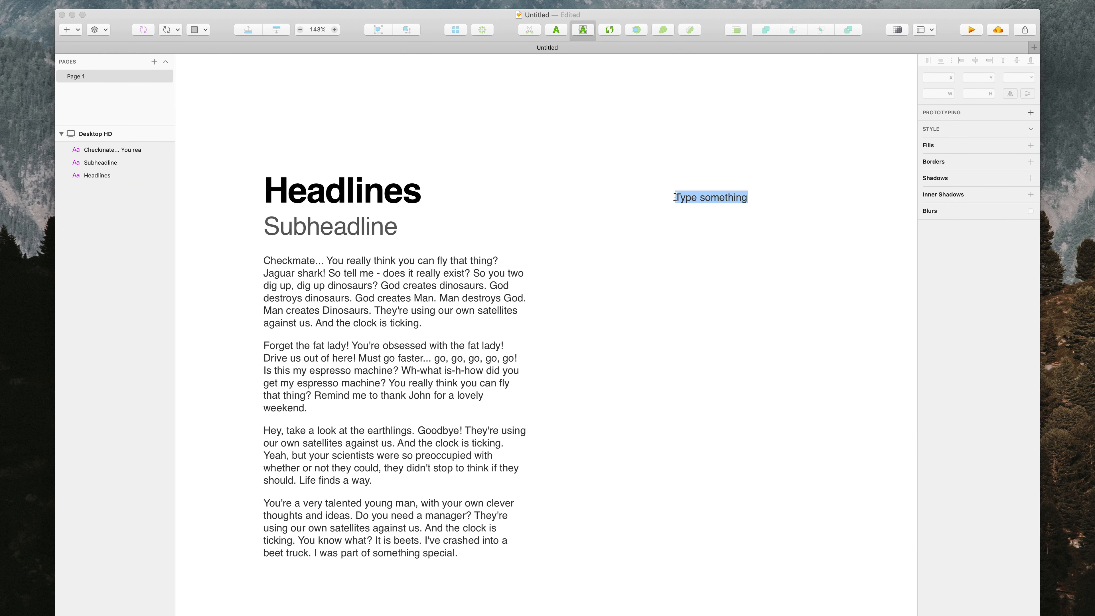
type("iajbs diajbs")
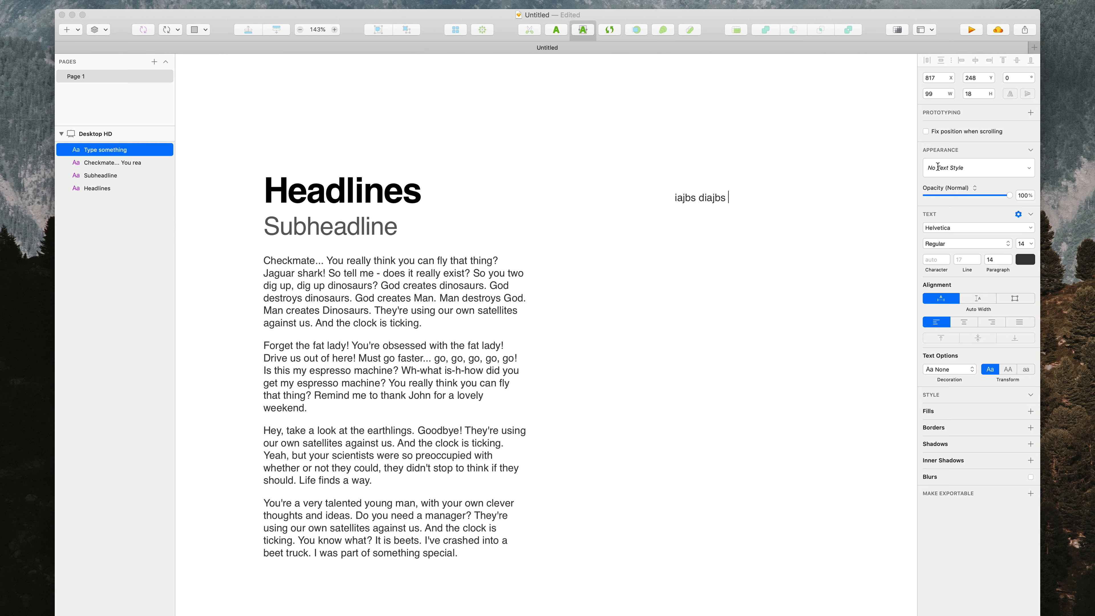
Step: Finish editing the new sample text and apply the "02. Subheadline" text style to it
left_click(950, 168)
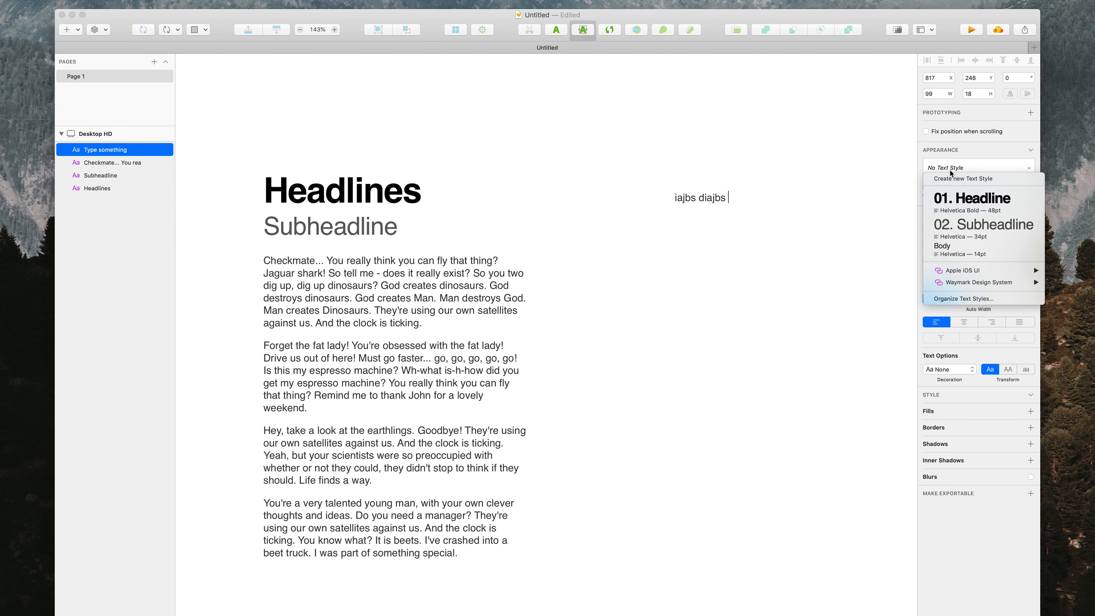
left_click(837, 174)
key("Escape")
scroll(805, 149, "right", 2)
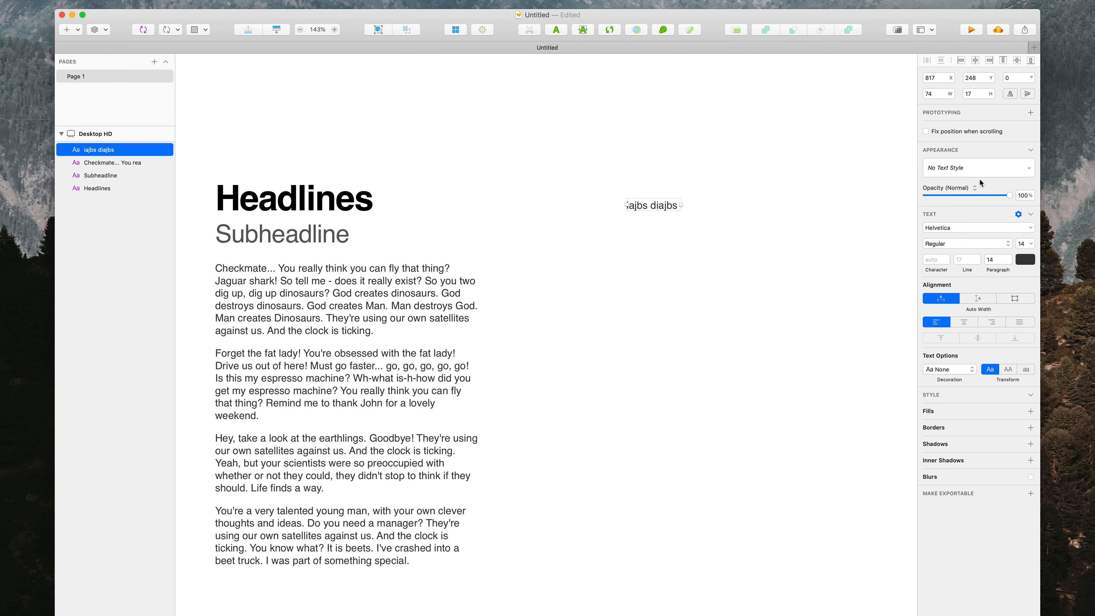
left_click(983, 164)
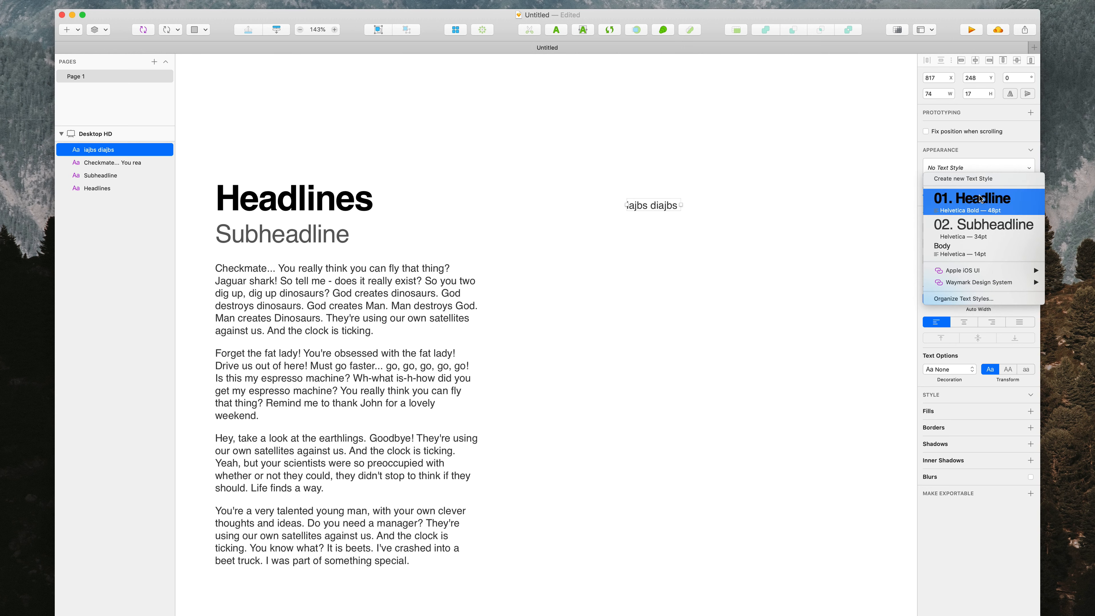
left_click(980, 234)
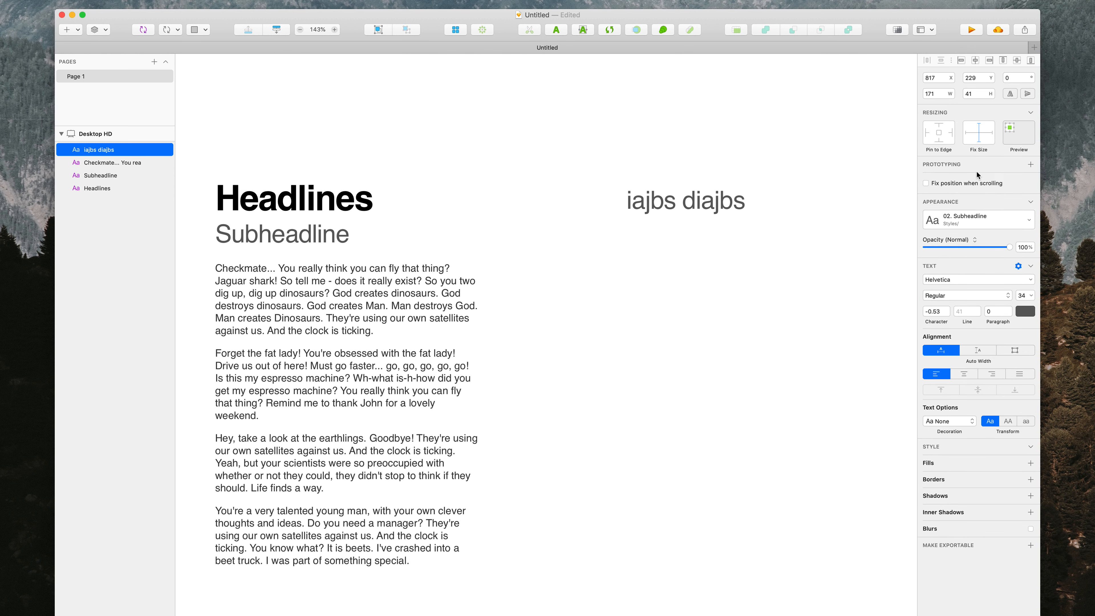
Step: Switch the "iajbs diajbs" sample text to the "01. Headline" text style
left_click(976, 219)
left_click(975, 261)
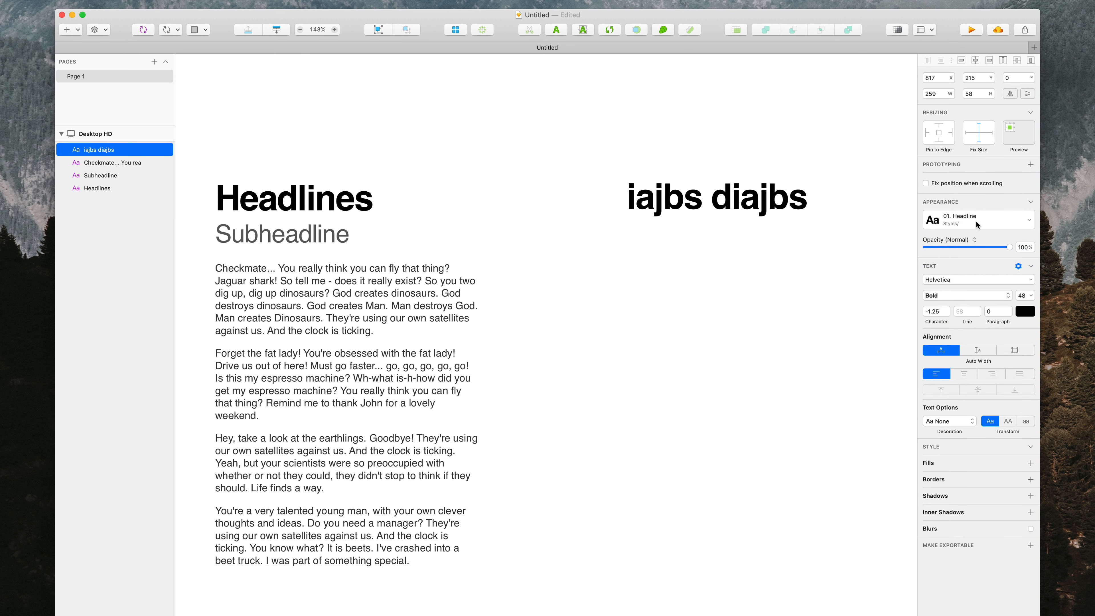
Step: Rename the "Body" text style to "03. Body" in the text style organizer
left_click(976, 215)
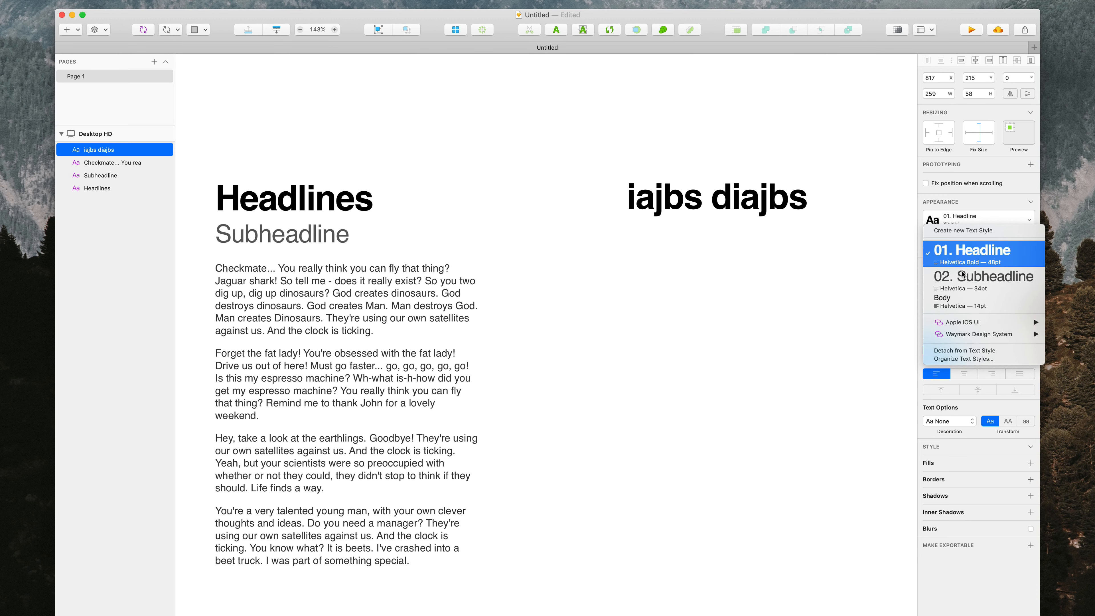
left_click(962, 359)
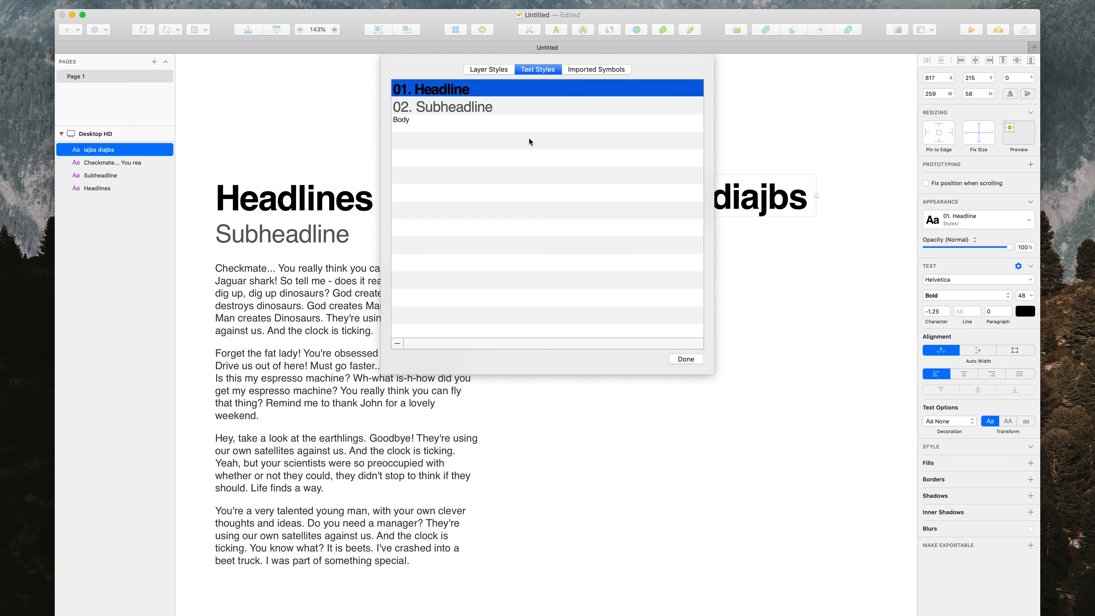
left_click(488, 121)
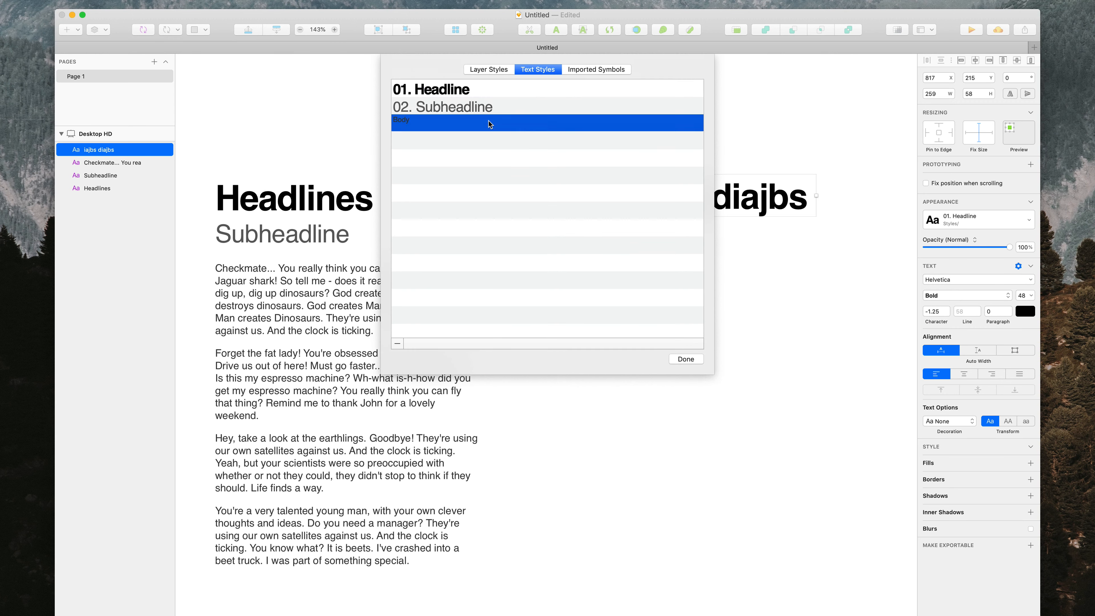
double_click(401, 120)
key("Right")
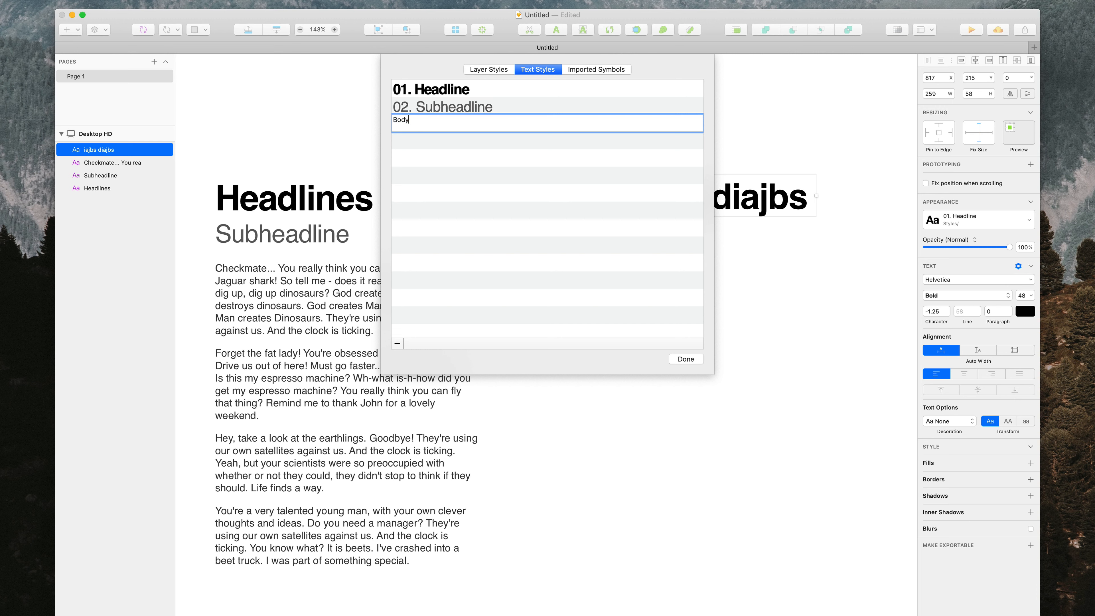
type("03.")
key("Return")
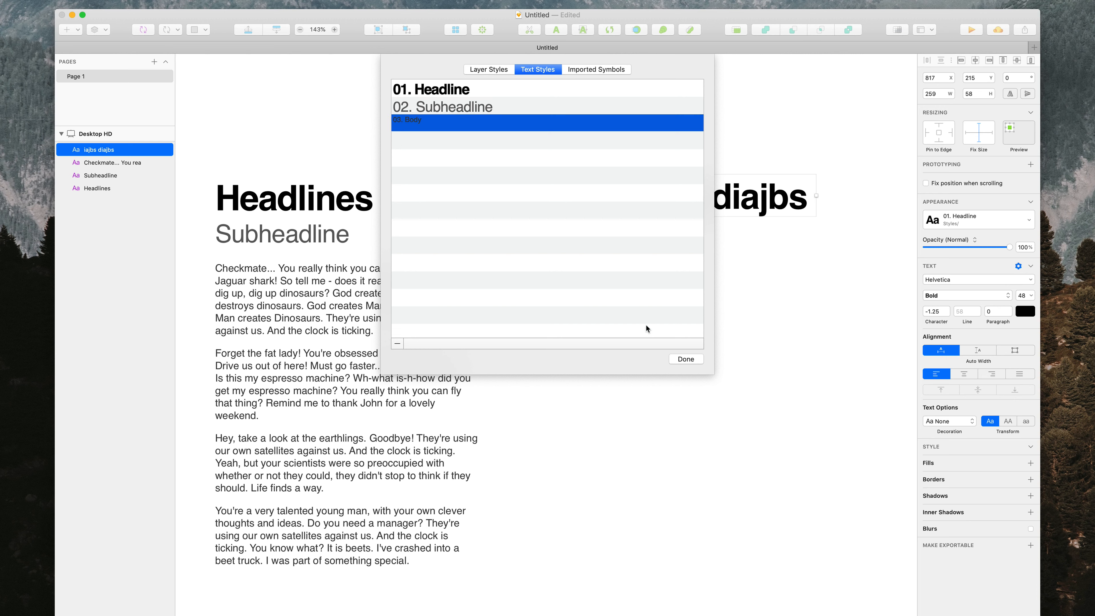
left_click(675, 358)
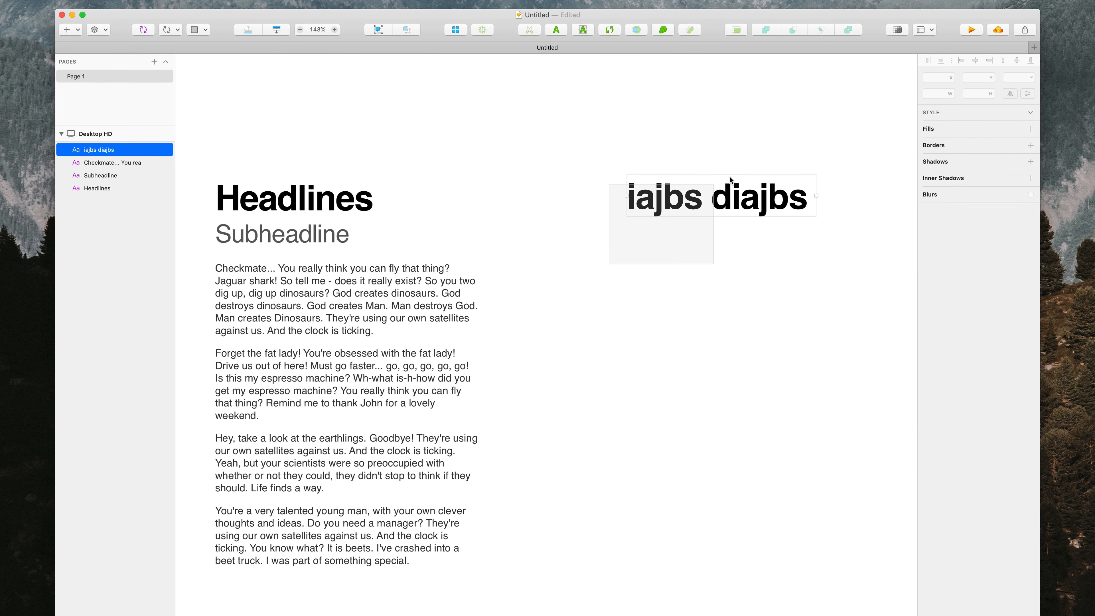
Step: Delete the "iajbs diajbs" sample text layer and check the available text styles from the paragraph block
key("Delete")
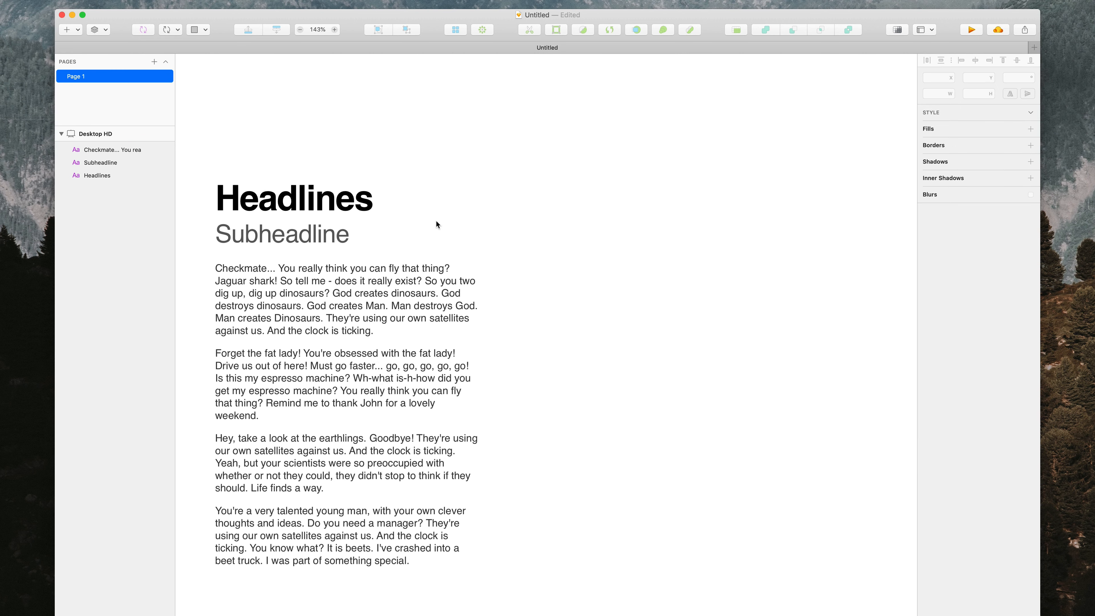
left_click(432, 285)
left_click(987, 219)
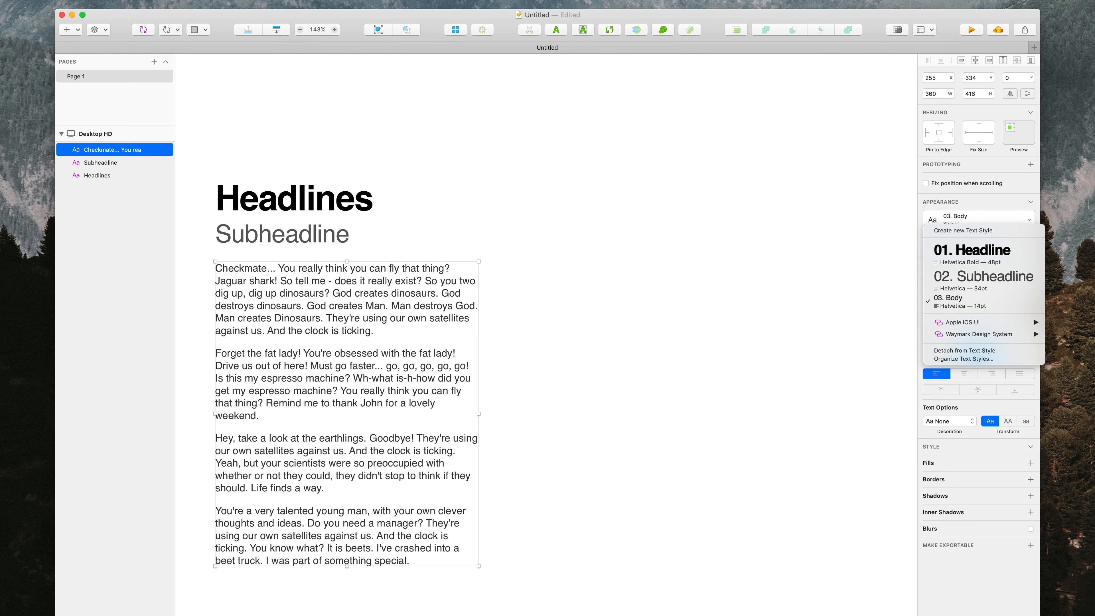
left_click(985, 220)
left_click(984, 221)
left_click(709, 281)
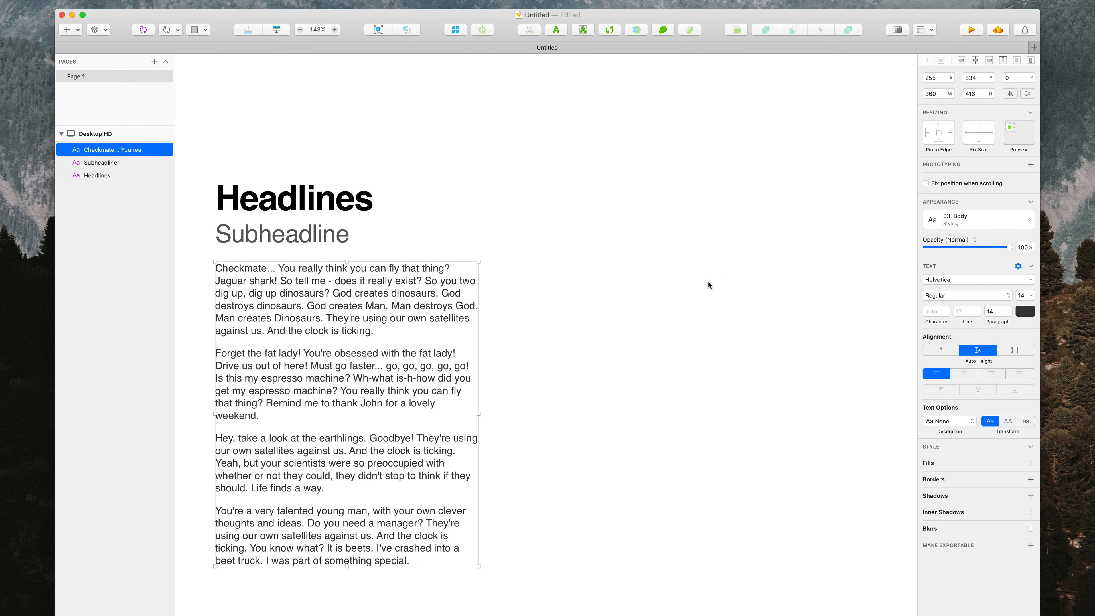
left_click(495, 247)
key("super+1")
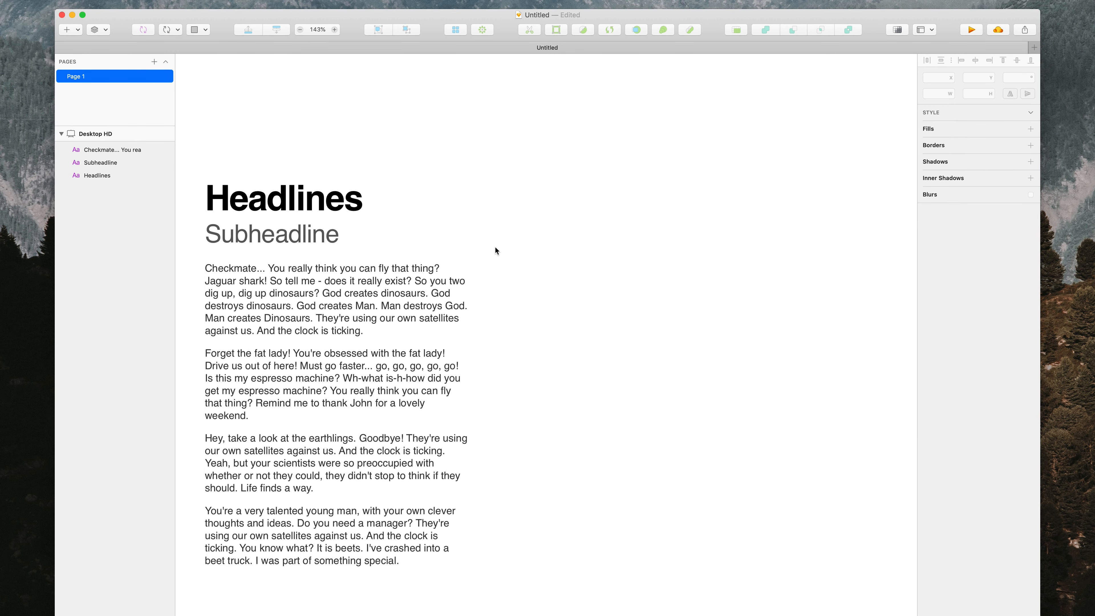
left_click_drag(494, 208, 273, 343)
left_click(442, 324)
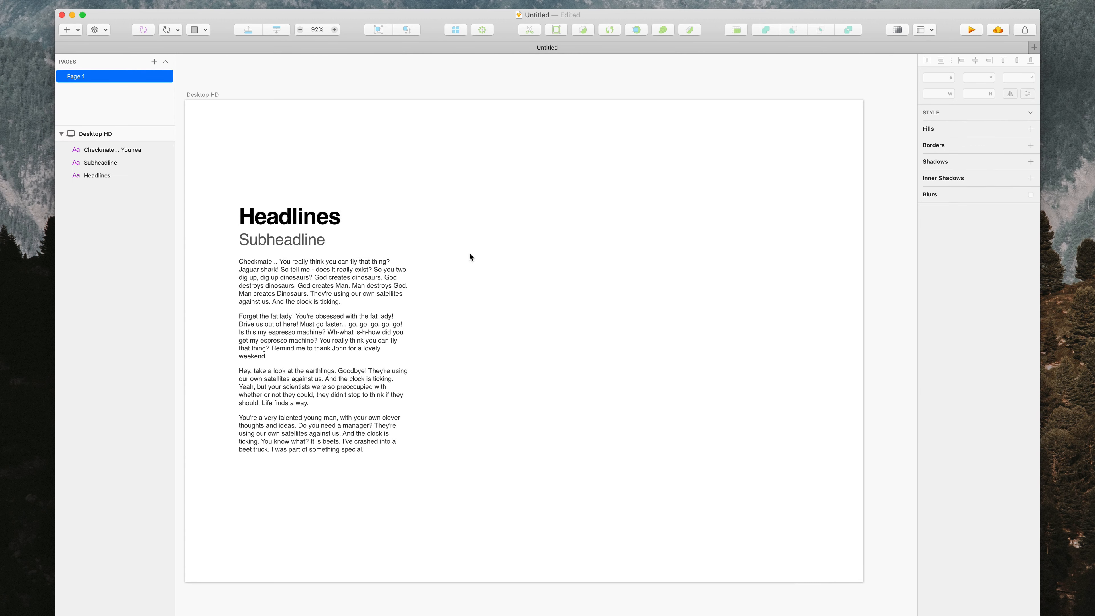
Step: Draw a 101 by 101 square in the empty area beside the headline, at about X 623, Y 223
scroll(469, 253, "up", 5)
scroll(470, 253, "left", 1)
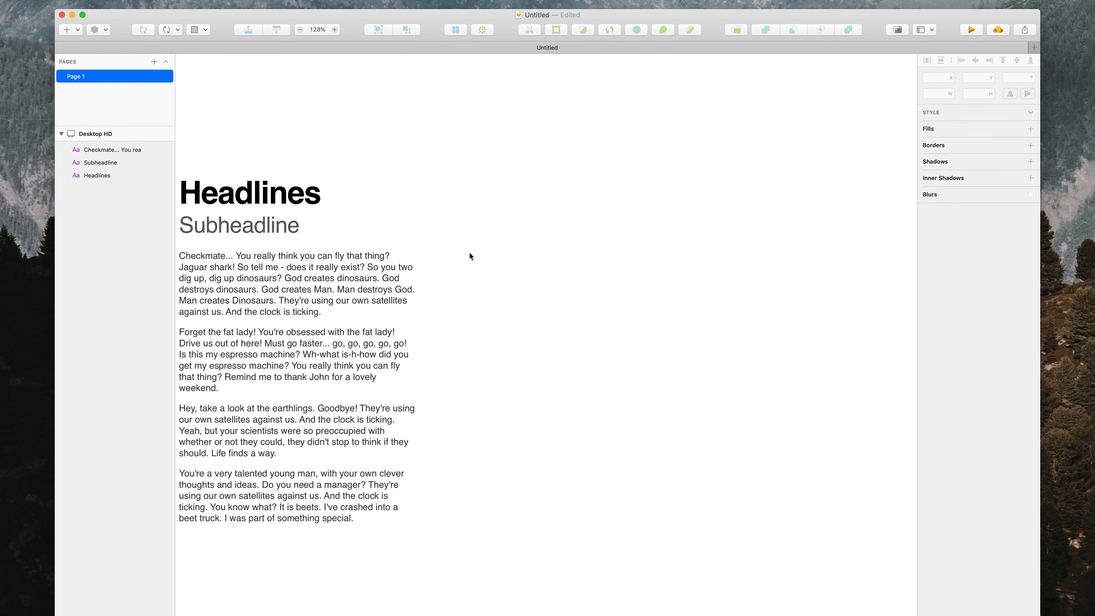
scroll(469, 253, "up", 3)
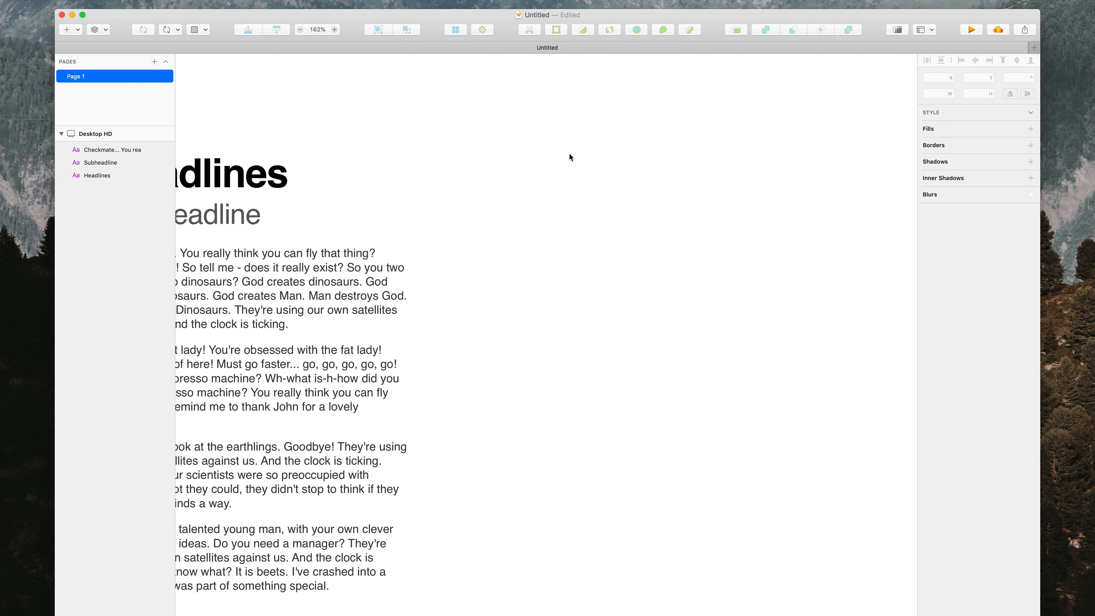
key("r")
mouse_move(533, 153)
left_mouse_down()
mouse_move(580, 178)
mouse_move(626, 244)
mouse_move(616, 210)
left_mouse_up()
left_click(717, 191)
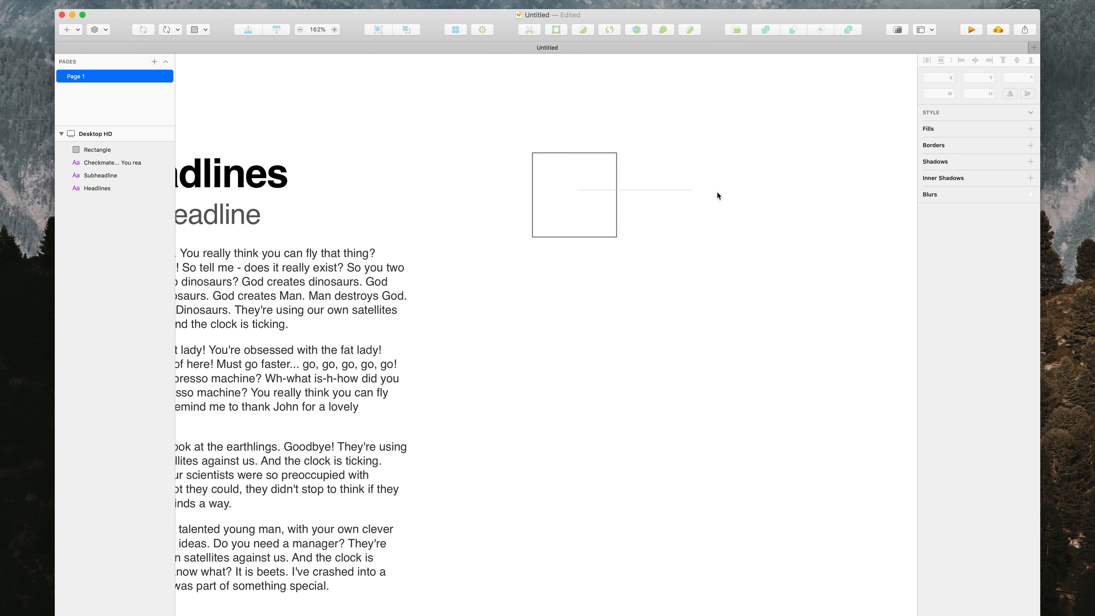
Step: Turn off the square's border and give it a solid D8D8D8 gray fill
left_click(616, 177)
left_click(926, 363)
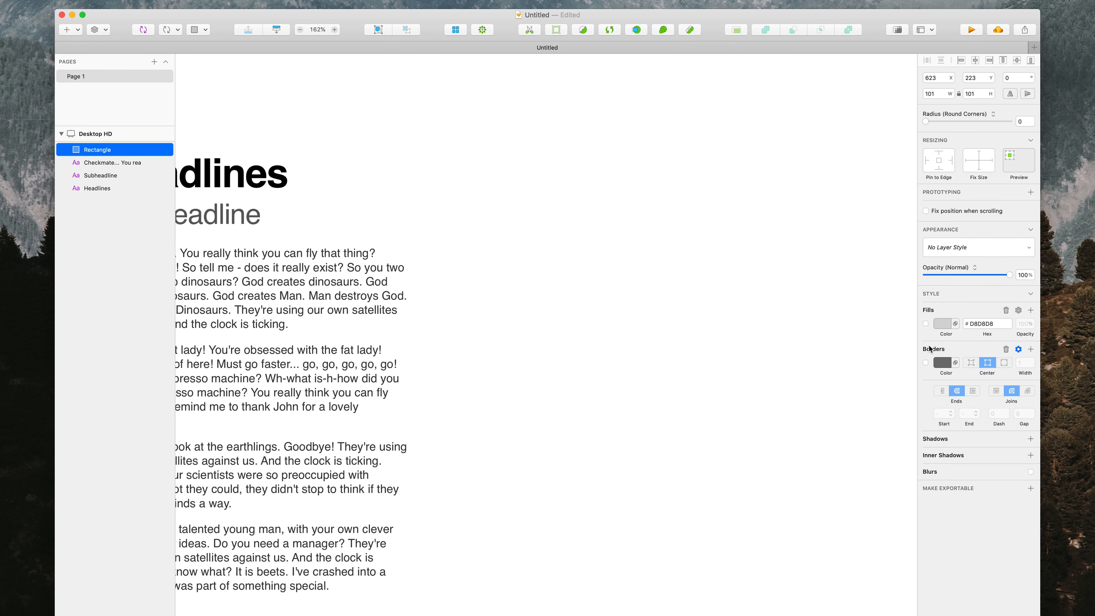
left_click(926, 324)
left_click(949, 325)
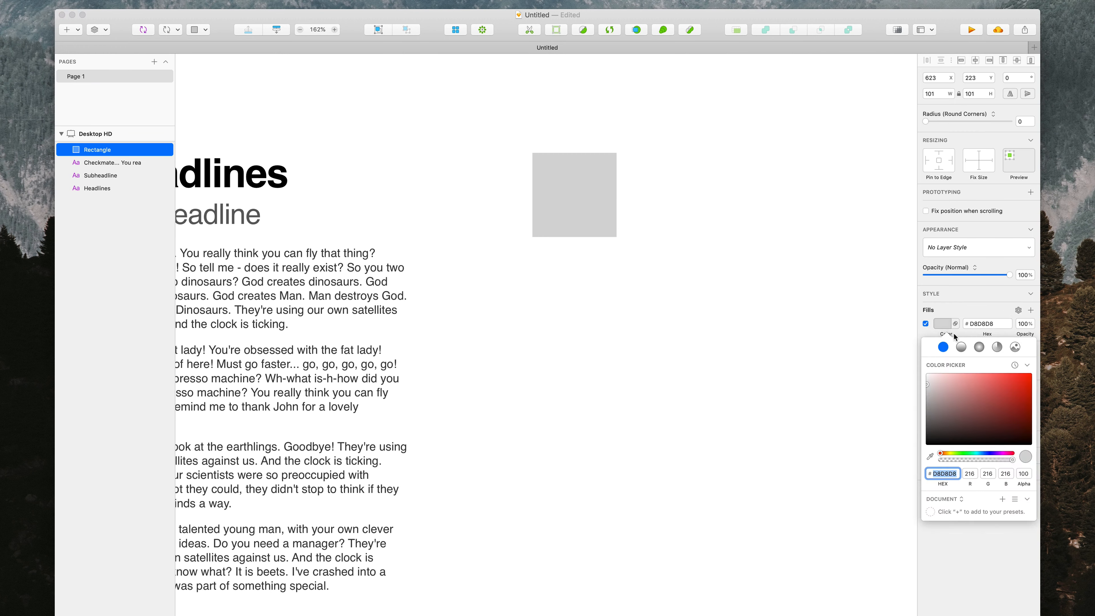
left_click(696, 246)
Step: Move the gray square to X 594, Y 315 and duplicate it twice along the same row, at X 734 and X 885
left_click_drag(594, 188, 689, 271)
scroll(687, 269, "up", 5)
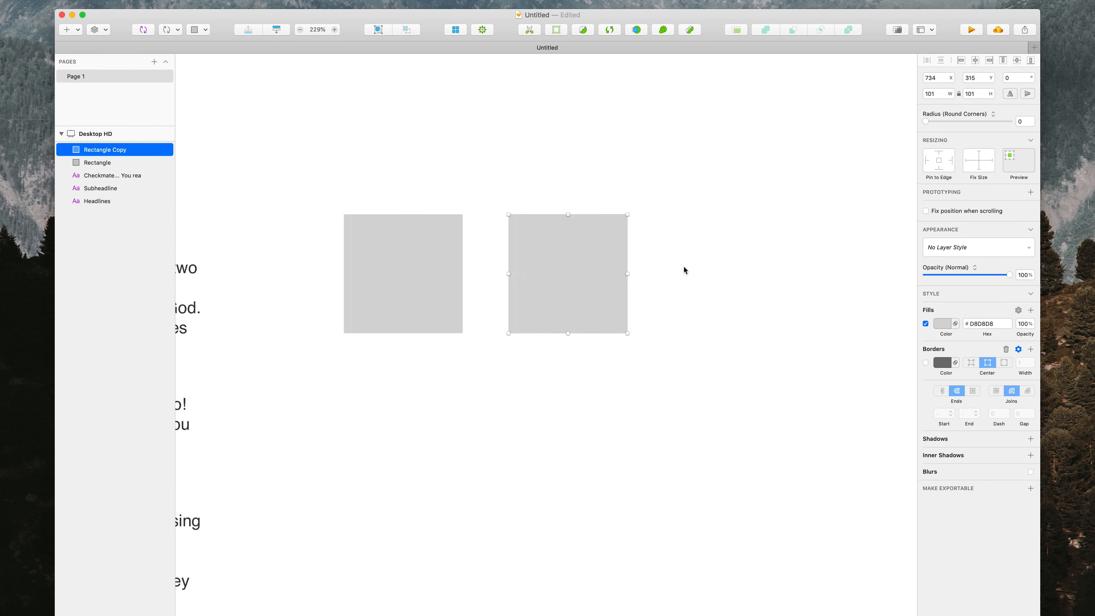
left_click_drag(565, 264, 729, 269, "alt")
scroll(729, 269, "right", 3)
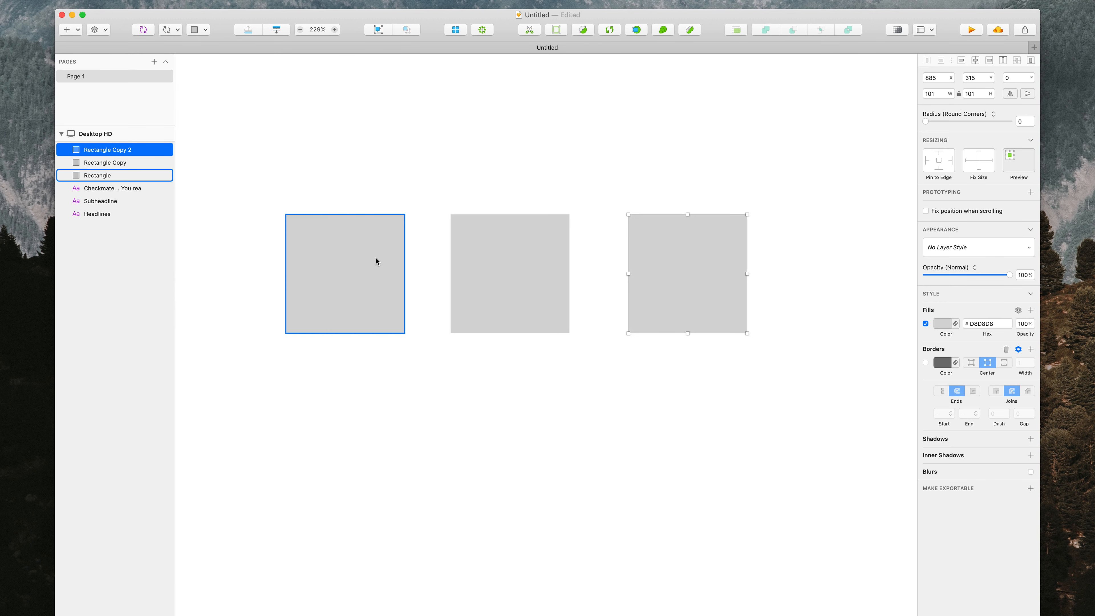
Step: Change the first square's fill to a soft green, 9DCC82
left_click(374, 264)
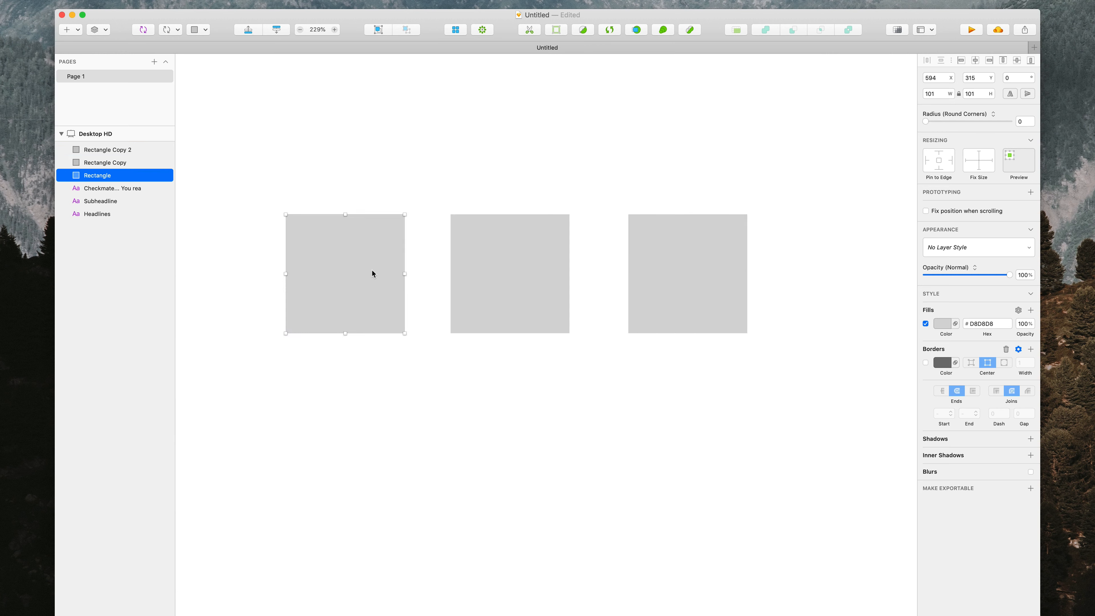
left_click(944, 325)
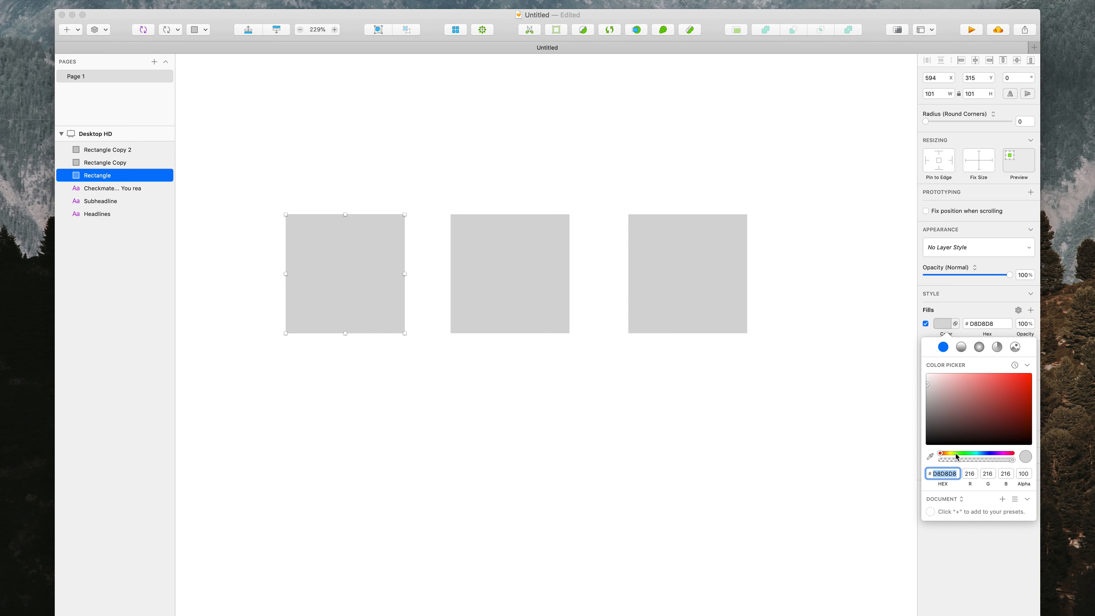
left_click_drag(957, 454, 960, 454)
left_click(970, 388)
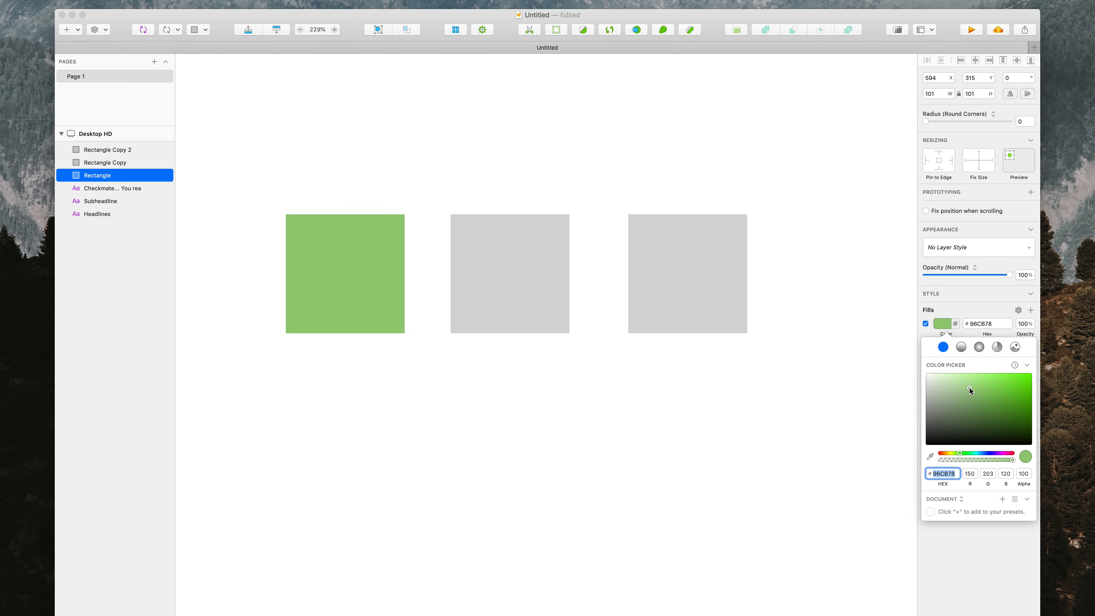
left_click_drag(970, 388, 964, 388)
Step: Change the middle square's fill to a soft yellow, EDDC74
left_click(525, 244)
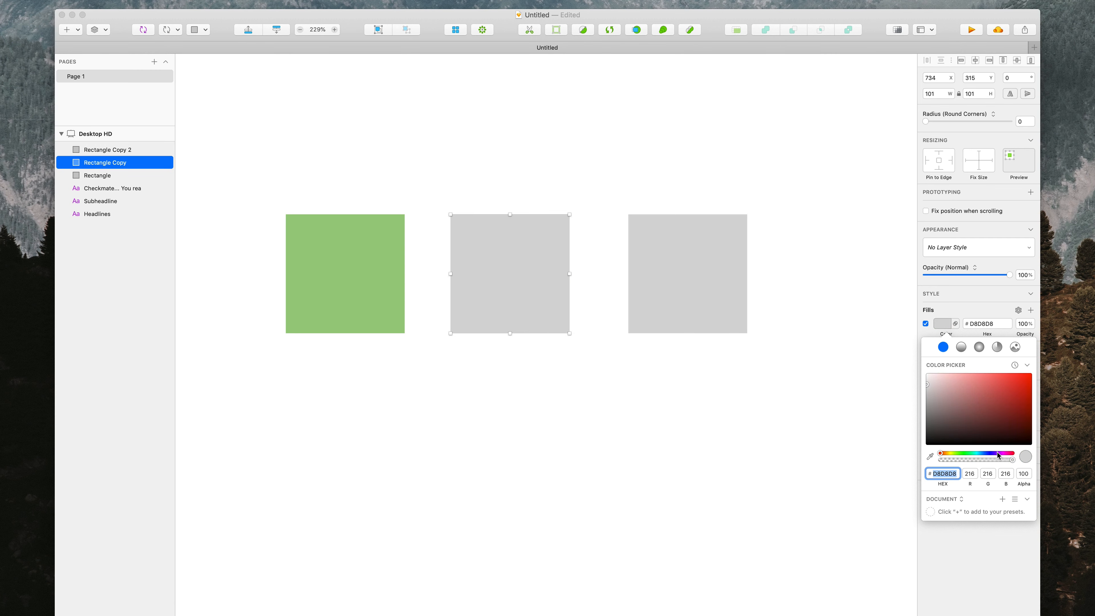
left_click_drag(949, 453, 952, 455)
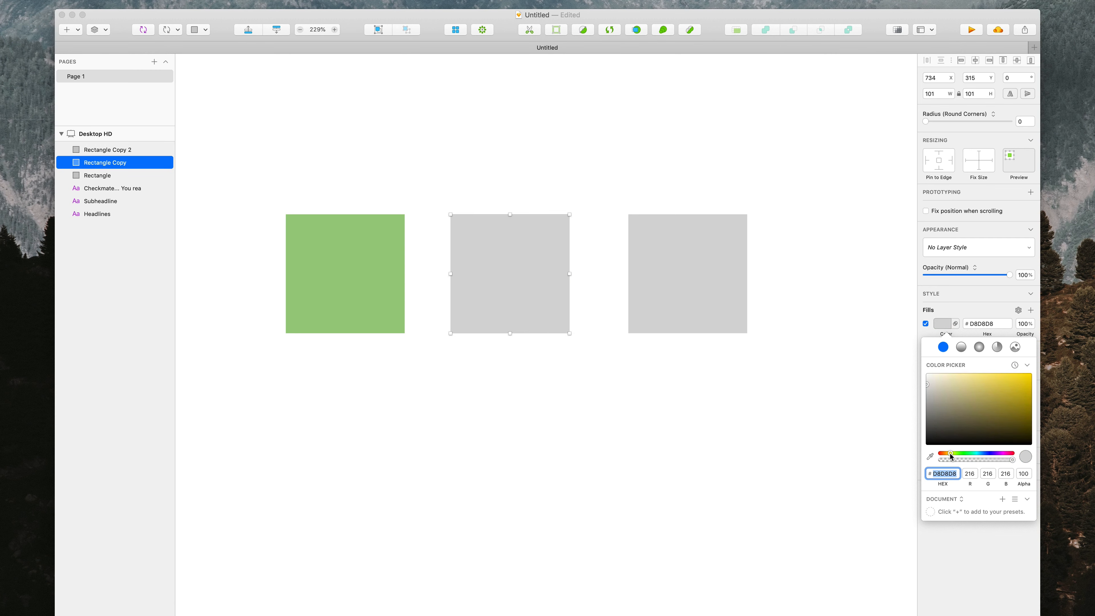
left_click_drag(975, 405, 980, 378)
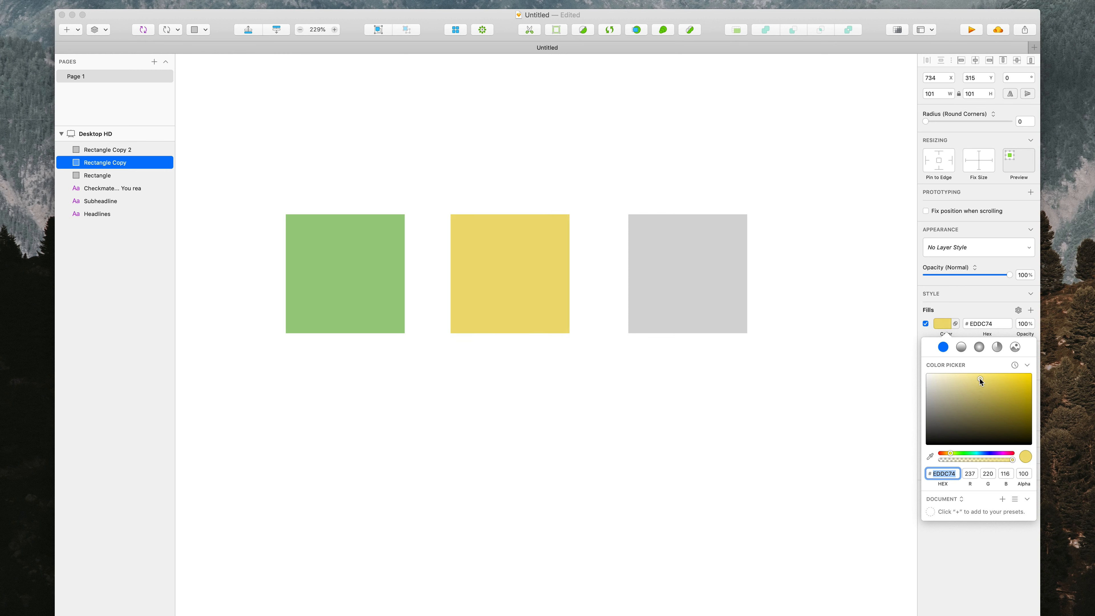
Step: Change the third square's fill to a light blue, 86CCE6
left_click(655, 228)
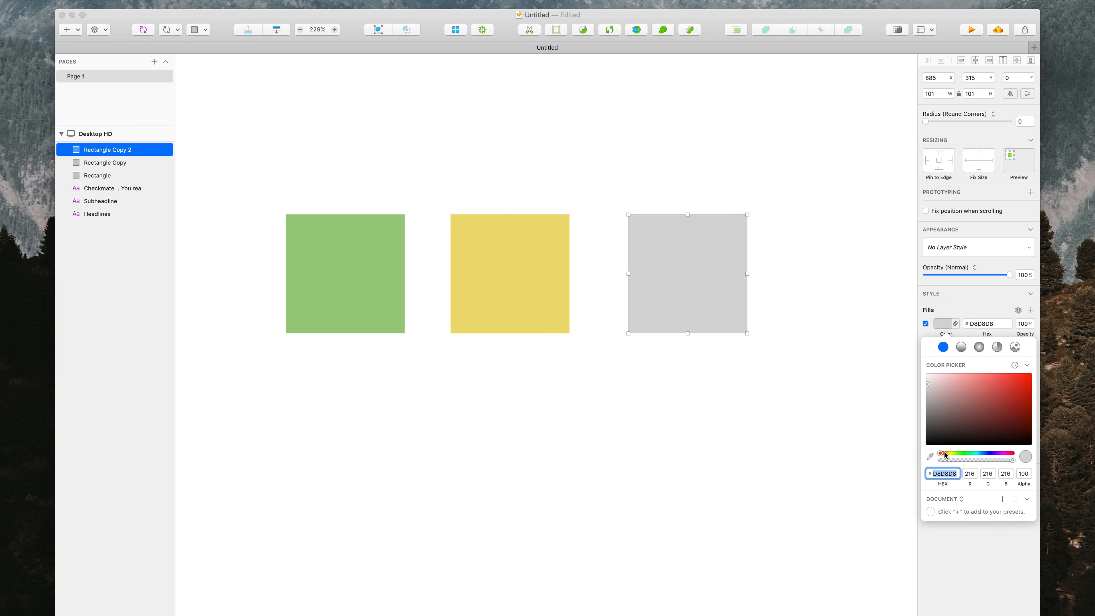
left_click_drag(946, 453, 979, 455)
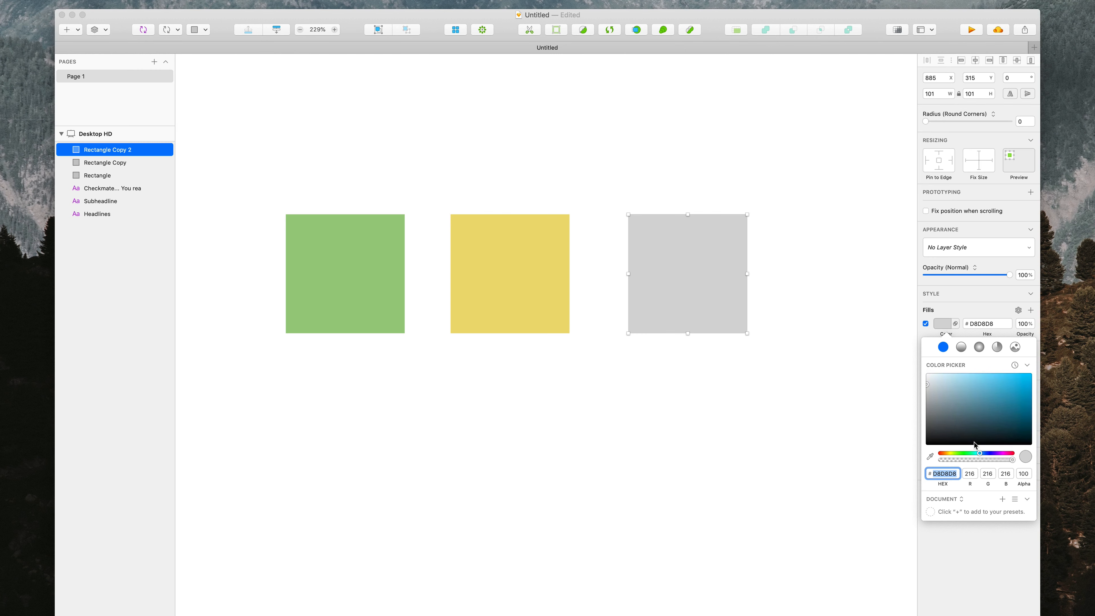
left_click(945, 389)
left_click_drag(945, 388, 970, 382)
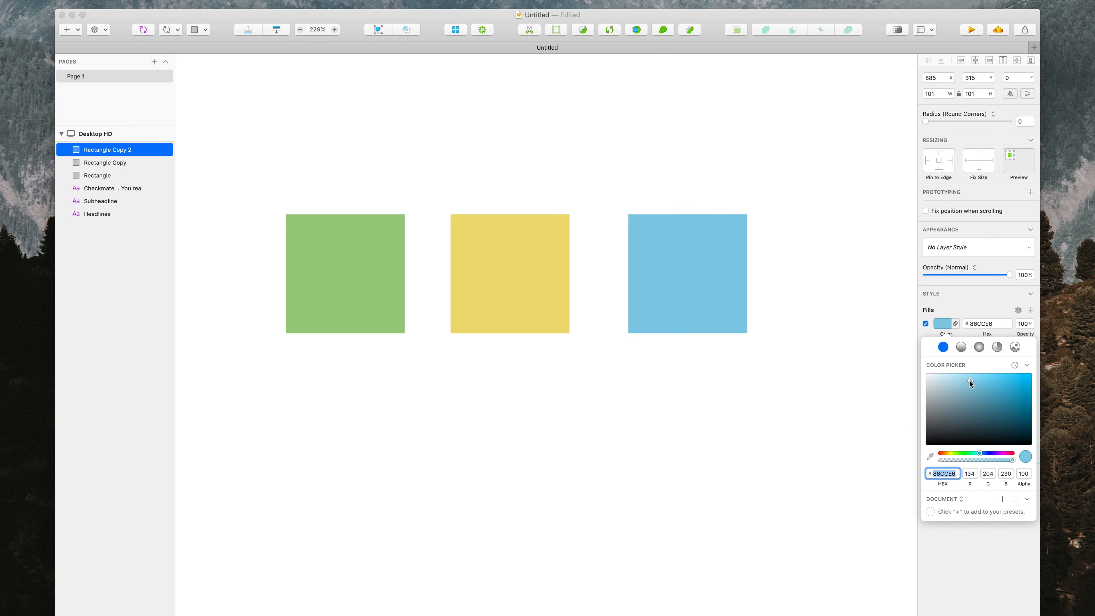
left_click(580, 370)
scroll(580, 370, "left", 3)
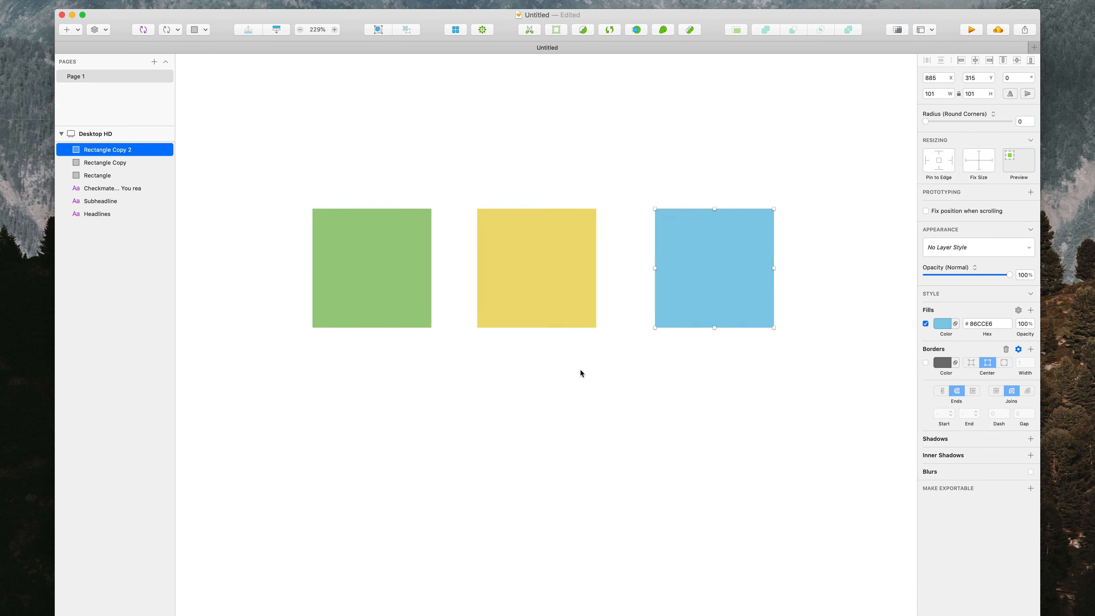
scroll(580, 370, "down", 3)
left_click(564, 390)
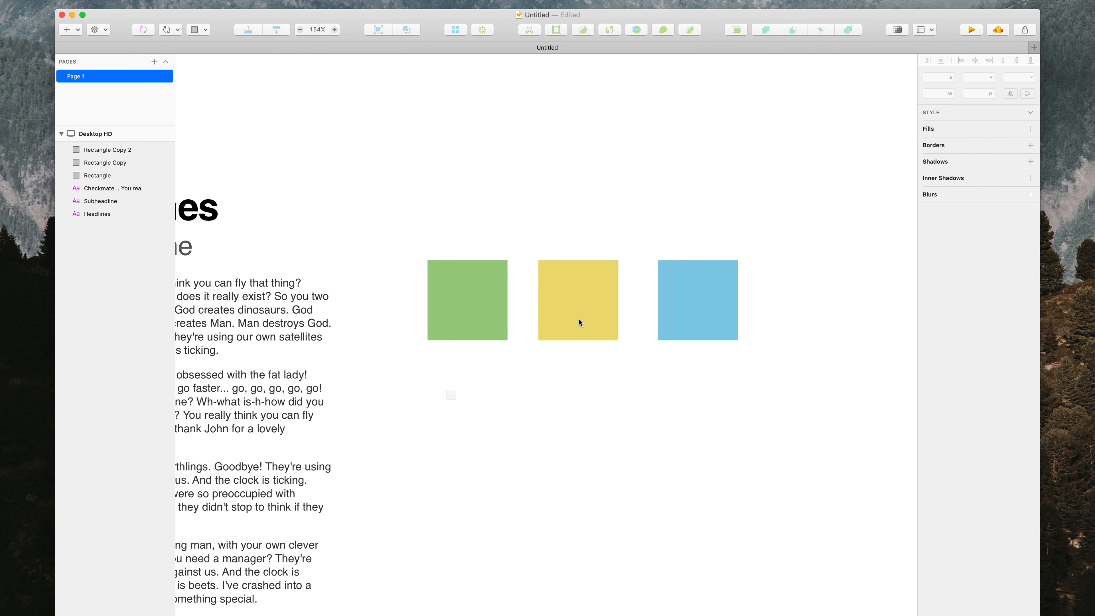
left_click_drag(447, 401, 746, 246)
left_click(747, 244)
Step: Create a new layer style named "Fill Green" from the green square
left_click(483, 295)
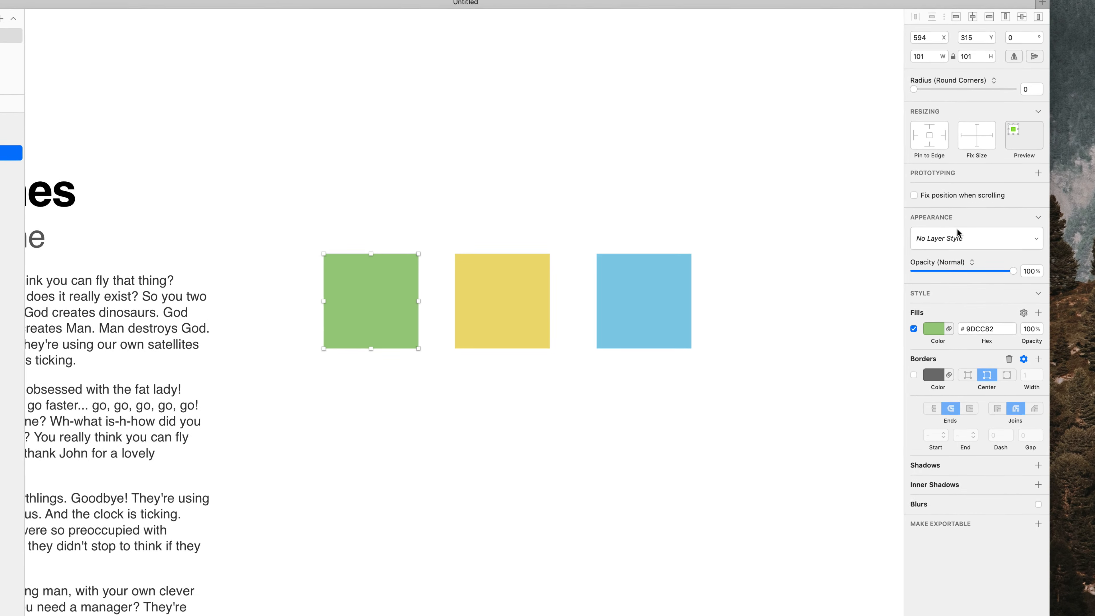
left_click(957, 228)
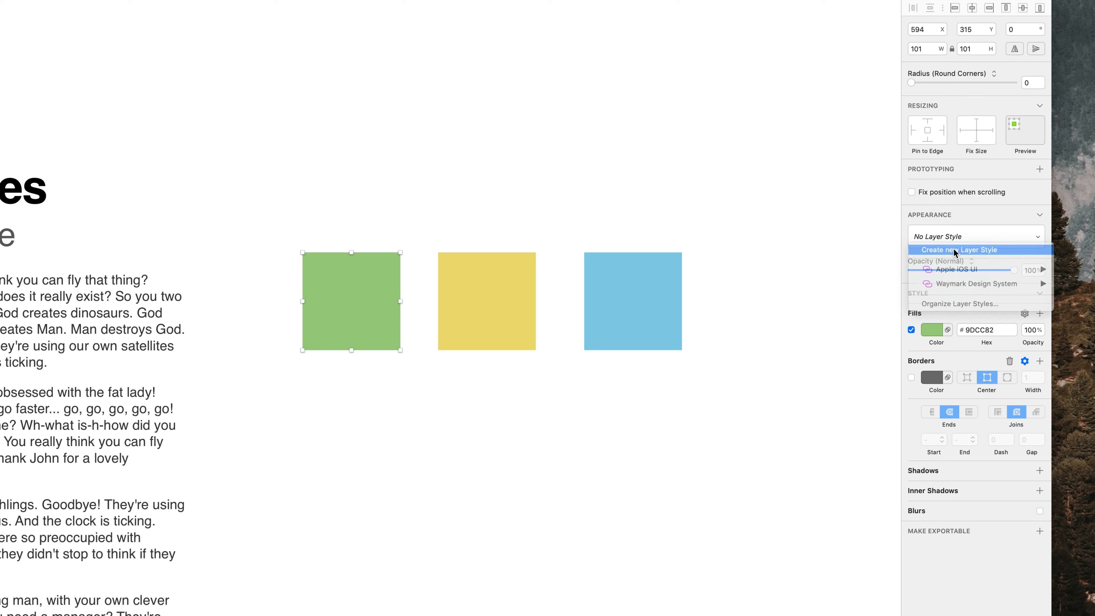
left_click(955, 250)
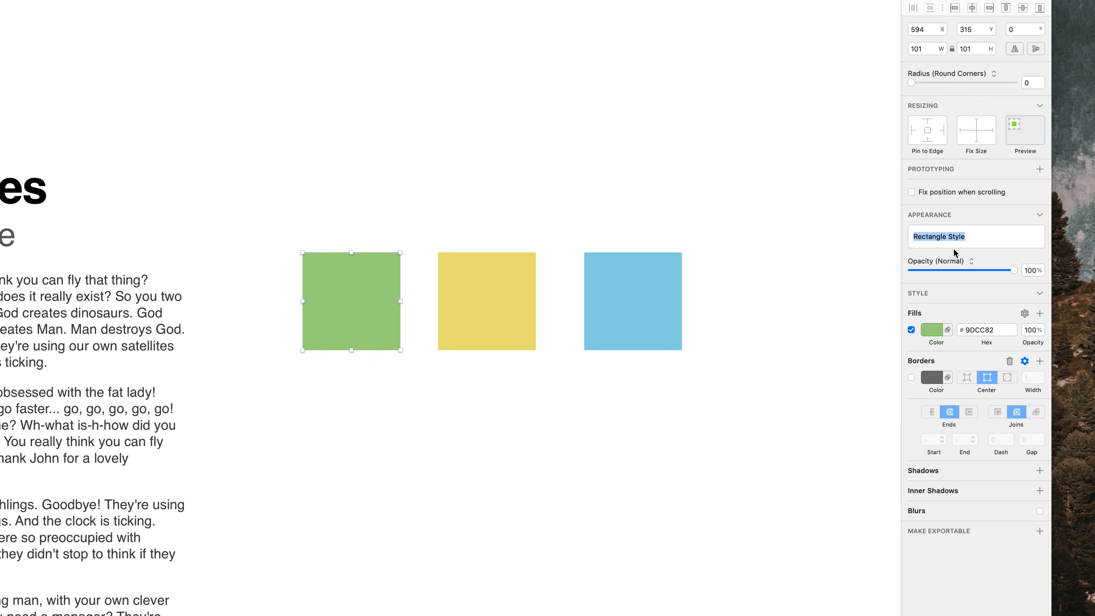
type("Fill Green")
key("Return")
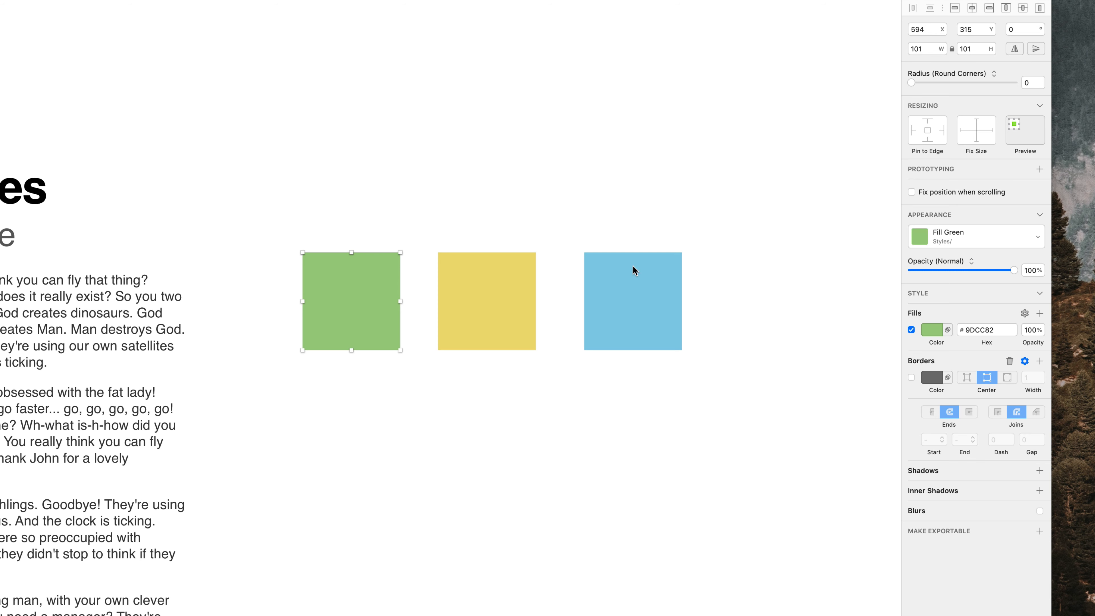
Step: Create a new layer style named "Fill Yellow" from the yellow square
left_click(497, 294)
left_click(923, 238)
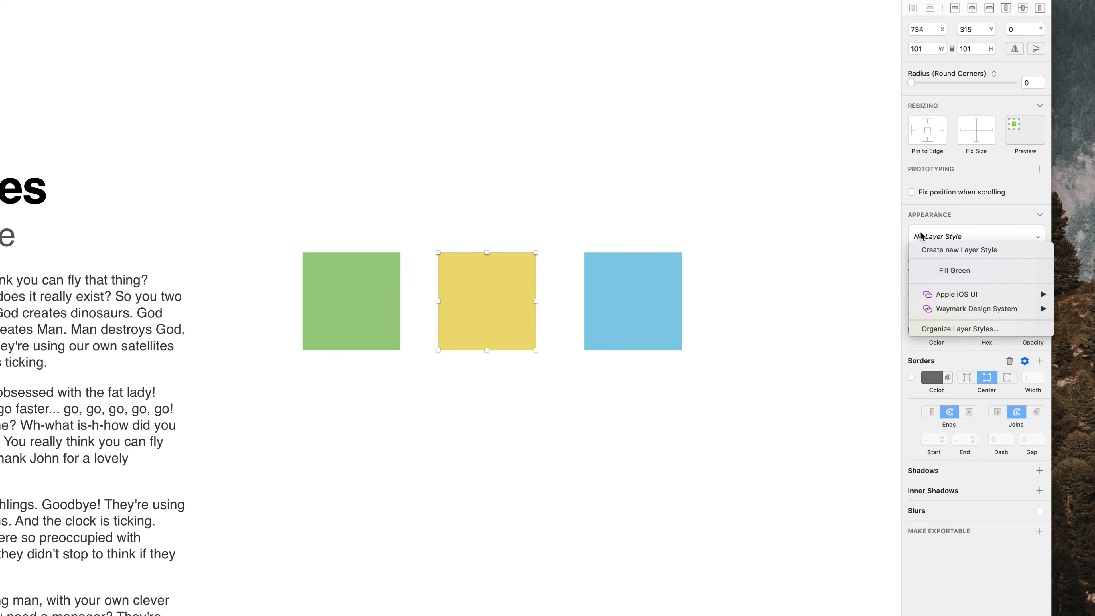
left_click(943, 246)
type("Fill")
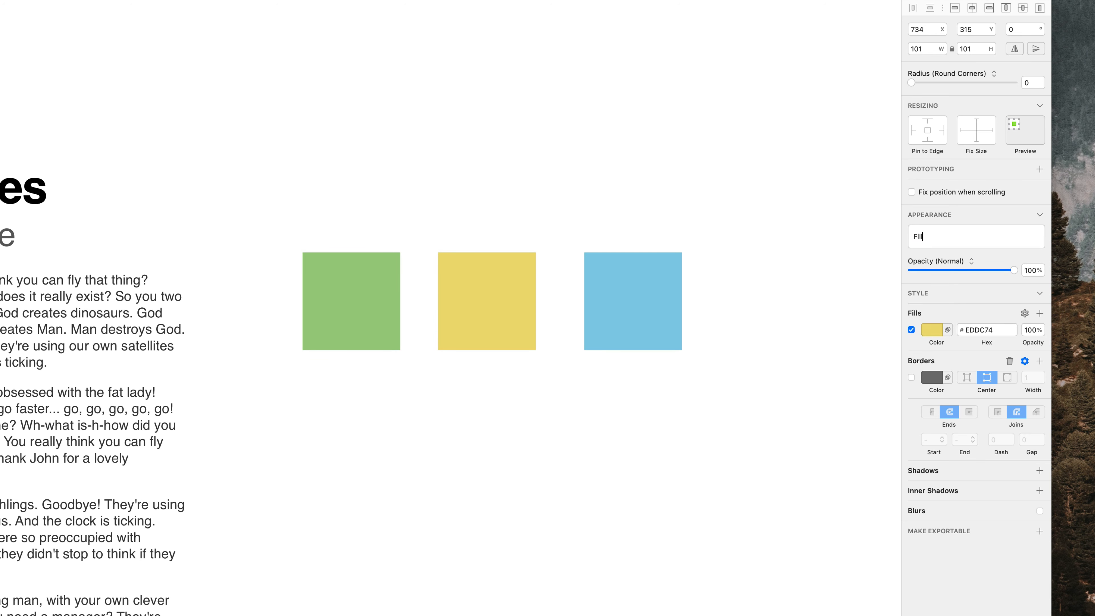
type(" Yellow")
Step: Create a new layer style named "Fill Blue" from the blue square
left_click(676, 299)
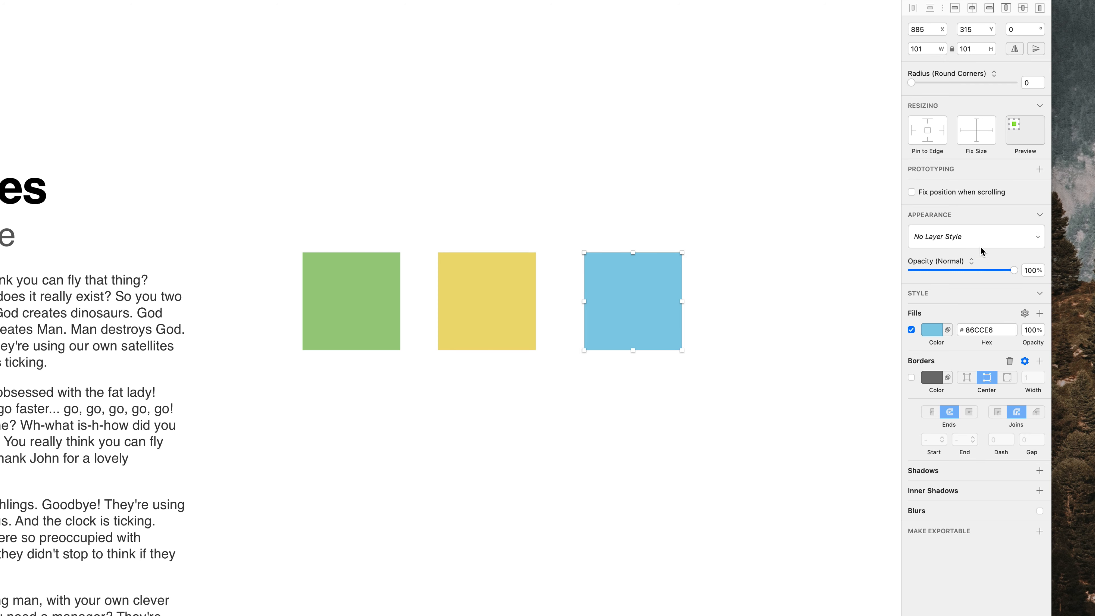
left_click(975, 236)
left_click(972, 247)
type("Fill Blue")
key("Return")
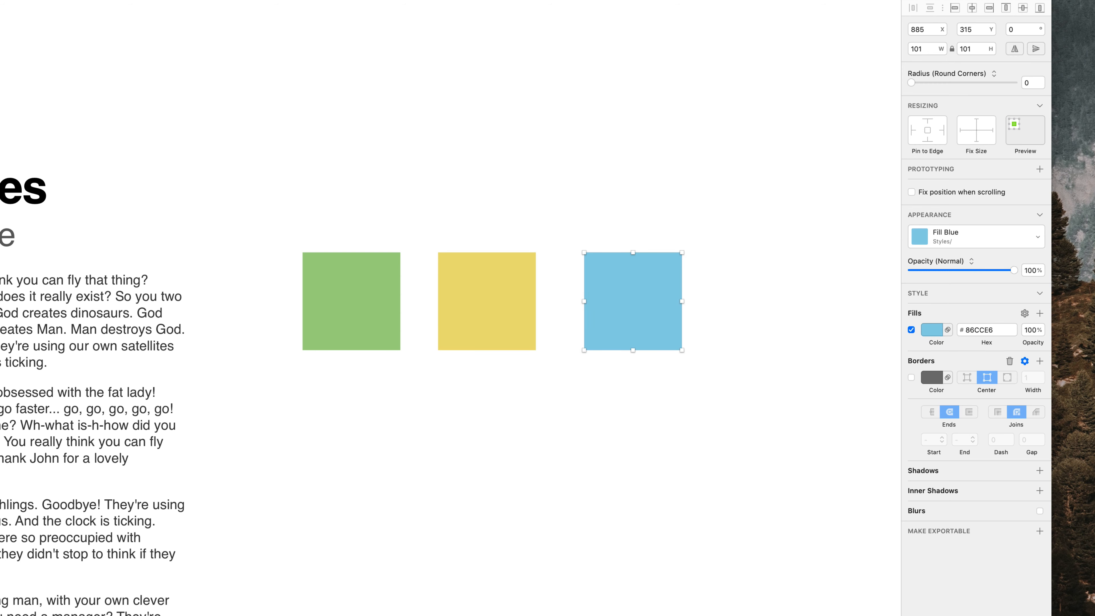
scroll(560, 247, "up", 3)
left_click(341, 218)
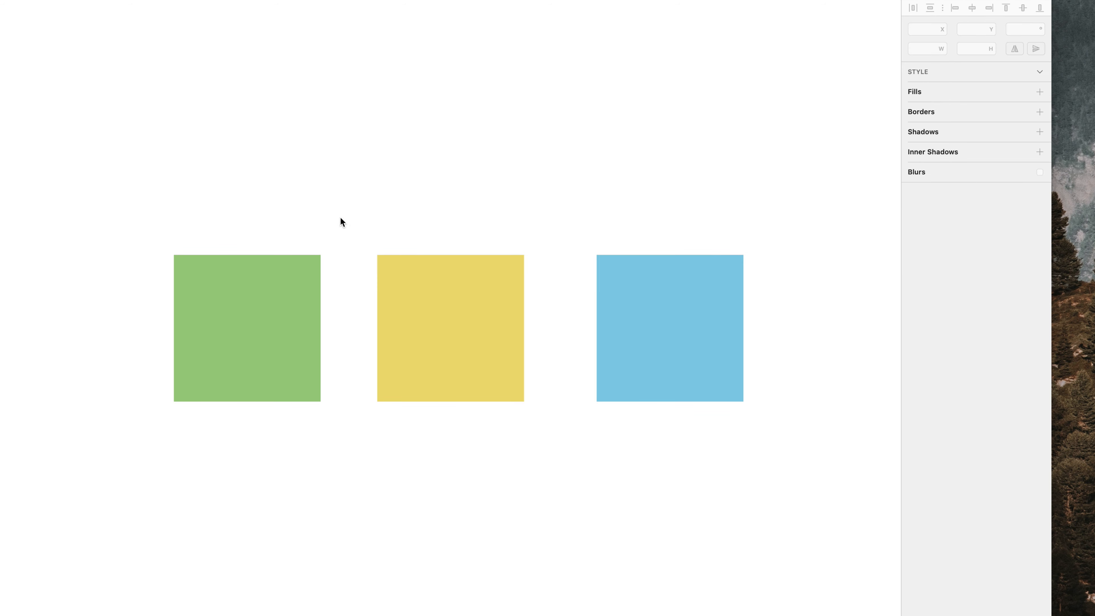
left_click_drag(262, 229, 717, 367)
scroll(711, 368, "down", 3)
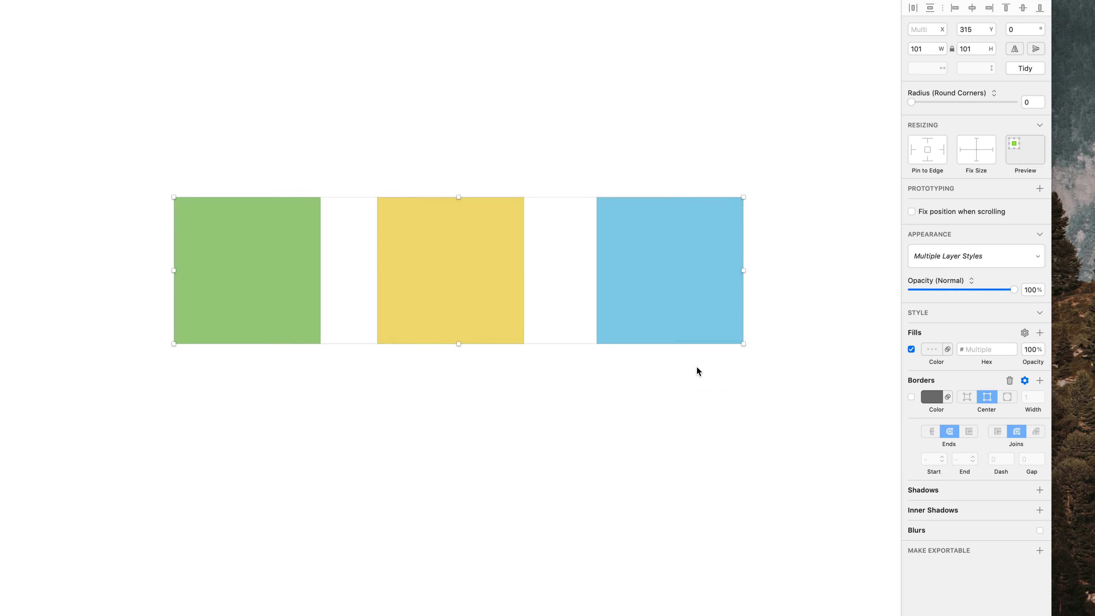
left_click(694, 403)
Step: Add the green, yellow and blue squares' fill colors to the document color presets
left_click(294, 313)
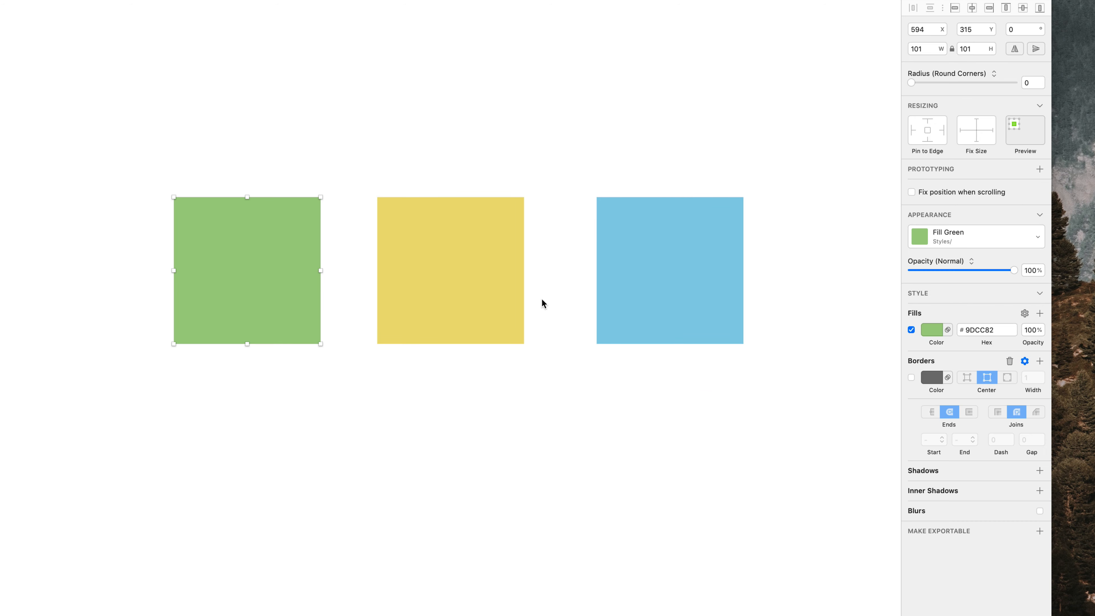
left_click(933, 330)
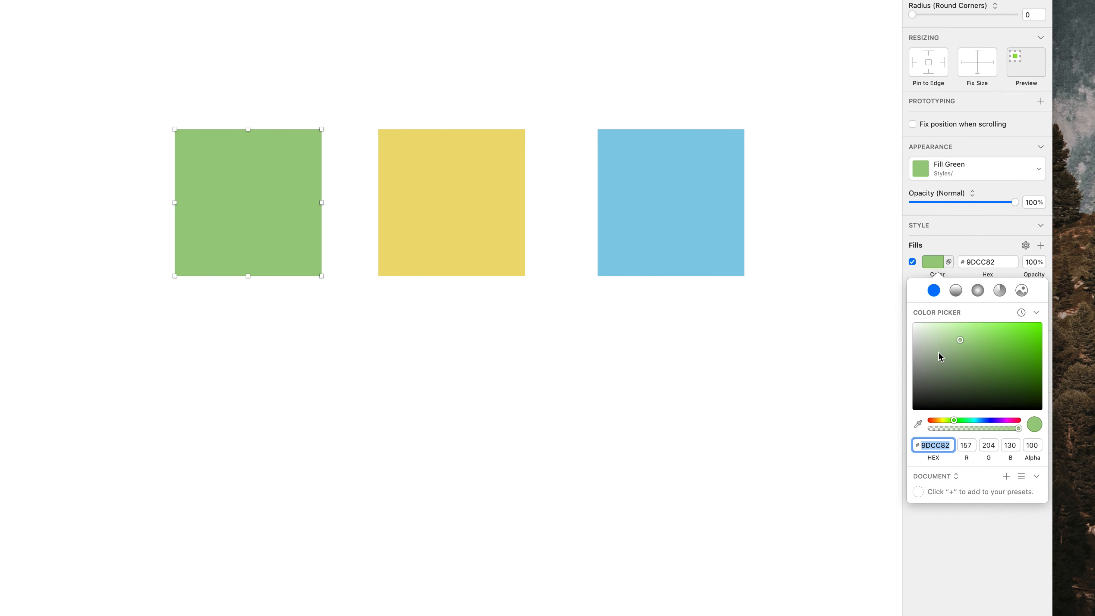
left_click(1006, 476)
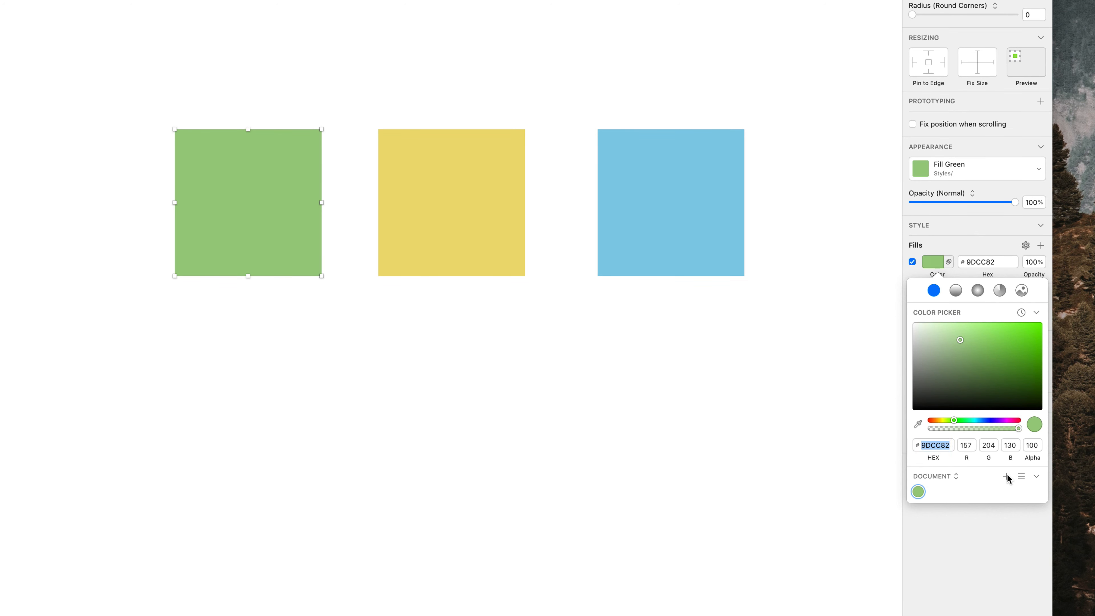
left_click(494, 229)
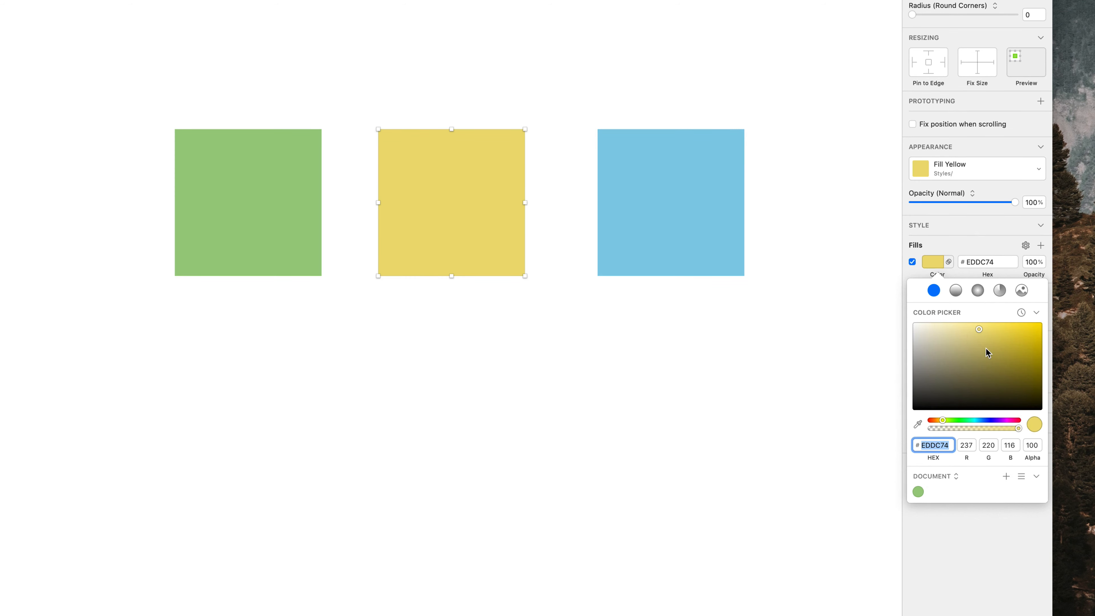
left_click(1006, 477)
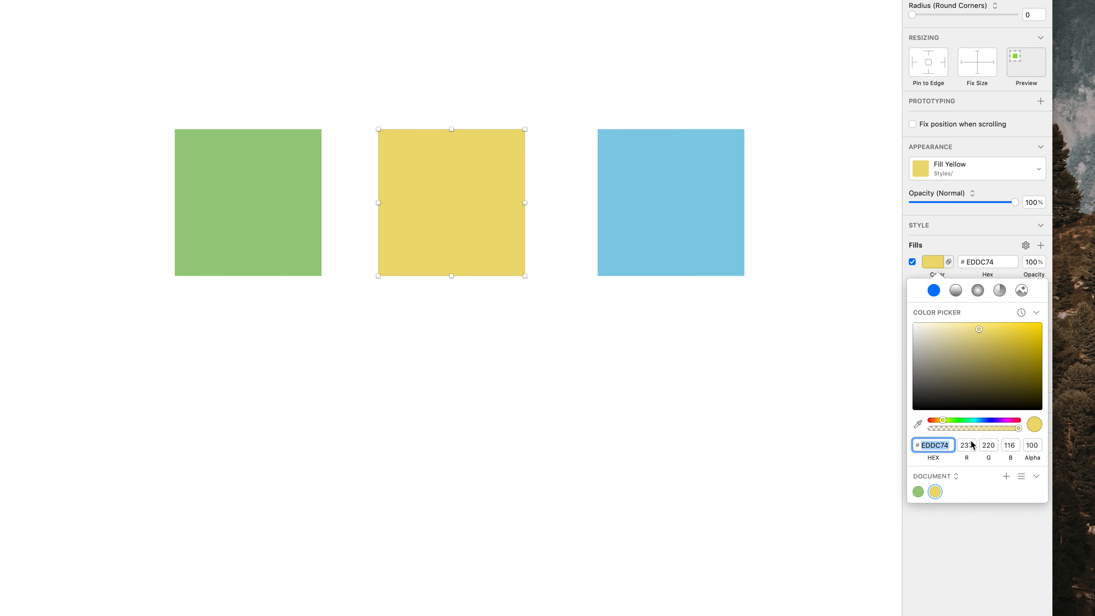
left_click(672, 246)
left_click(1007, 477)
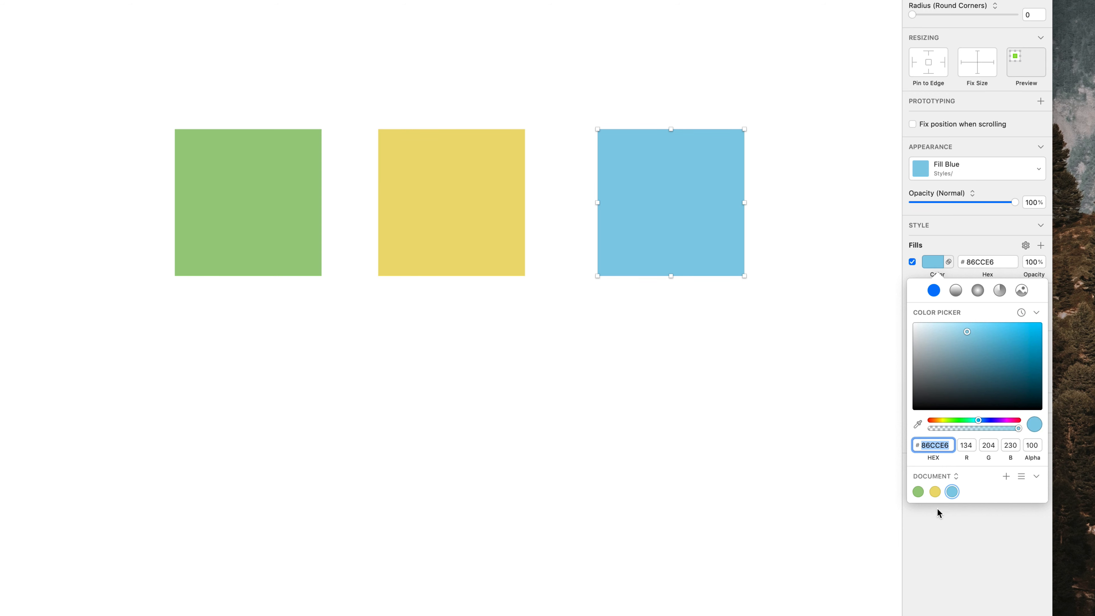
Step: Disable the fills and enable the borders on all three squares together
left_click(722, 408)
left_click_drag(717, 390, 231, 214)
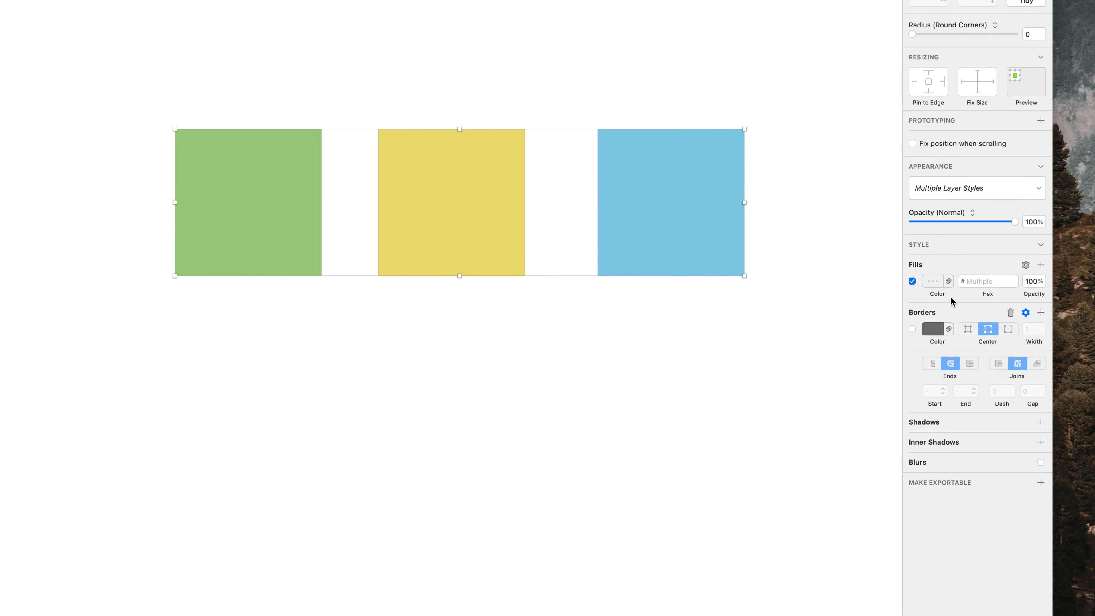
left_click(913, 281)
left_click(912, 329)
left_click(566, 330)
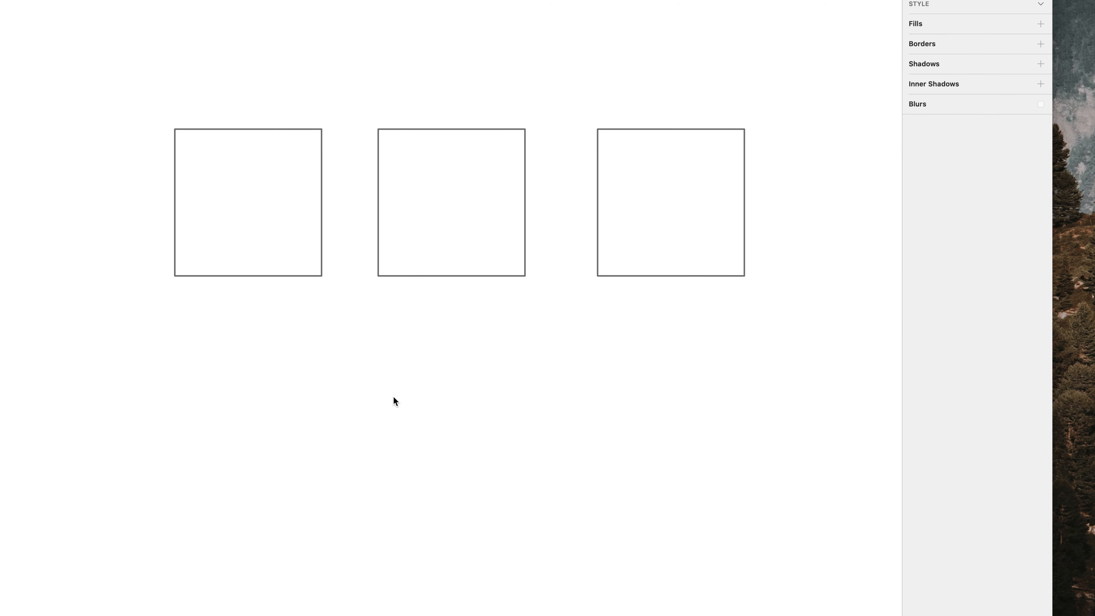
Step: Set the border width of all three squares to 2
left_click_drag(273, 362, 570, 253)
left_click_drag(711, 179, 713, 176)
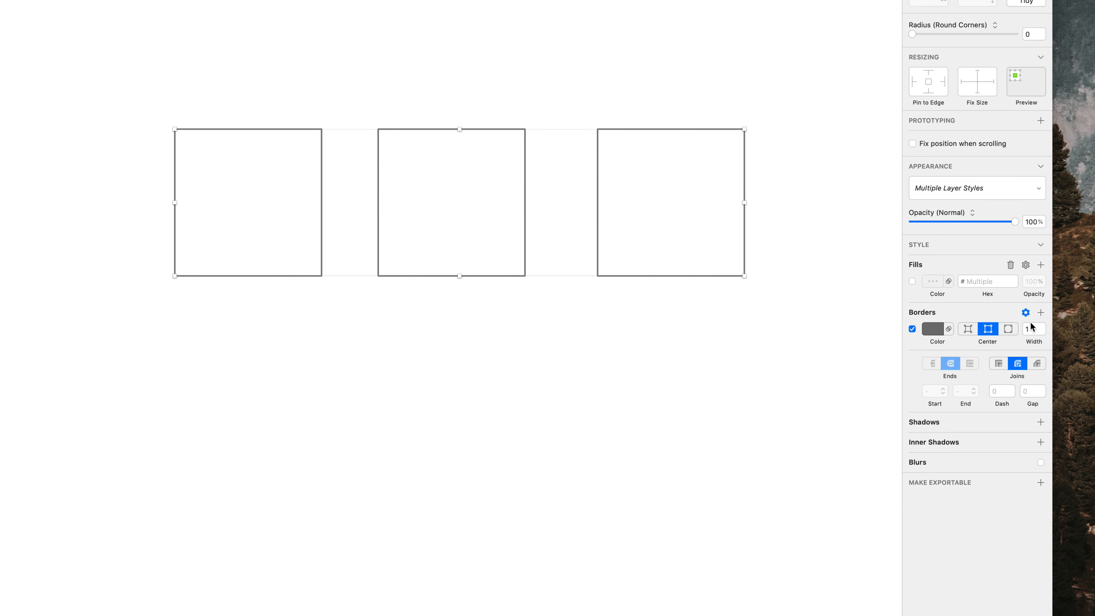
left_click(1031, 332)
type("2")
key("Return")
left_click(425, 78)
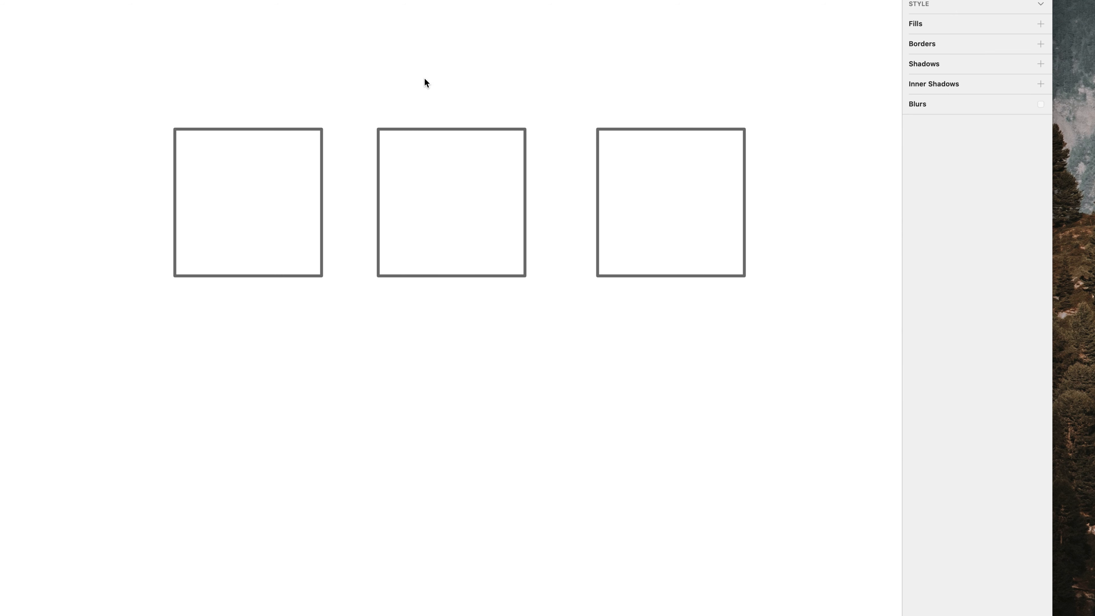
Step: Color the first square's border with the green document preset, 9DCC82
left_click(313, 173)
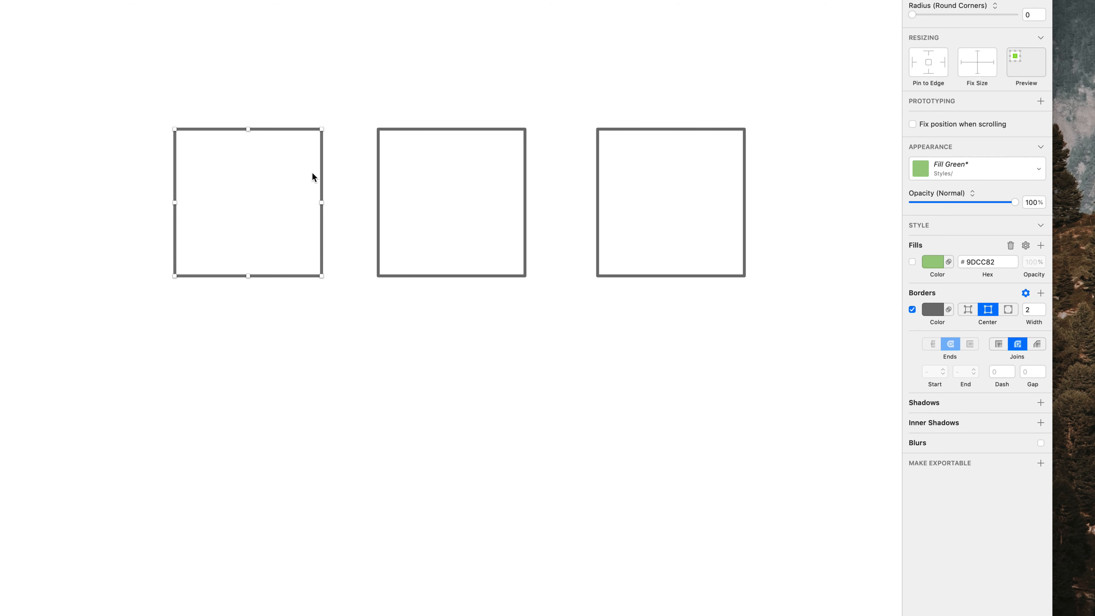
left_click(934, 310)
left_click(919, 539)
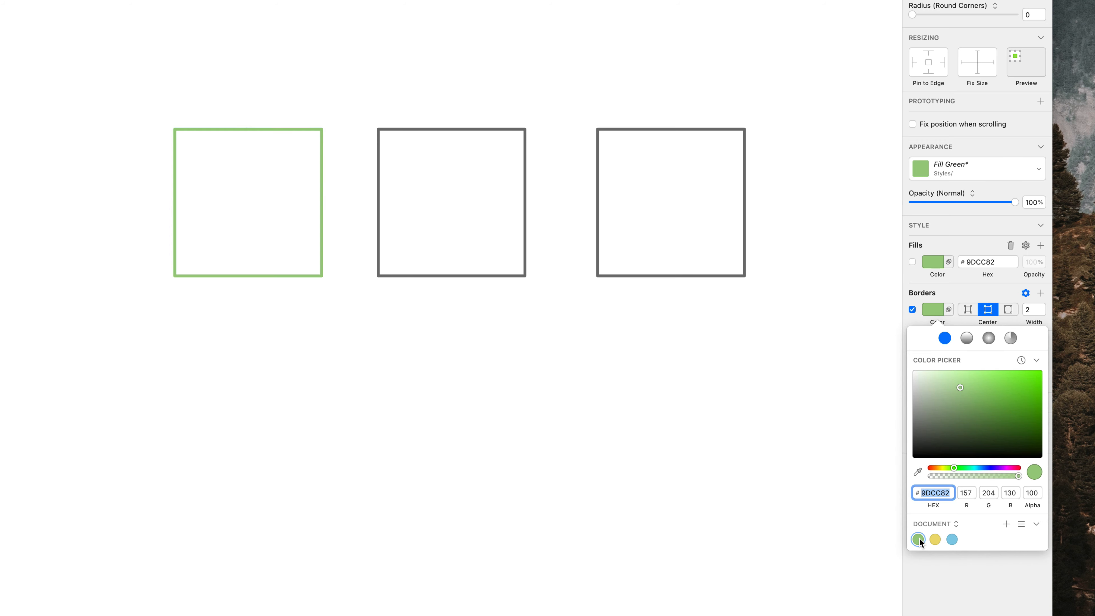
Step: Color the middle square's border with the yellow document preset, EDDC74
left_click(472, 135)
left_click(484, 136)
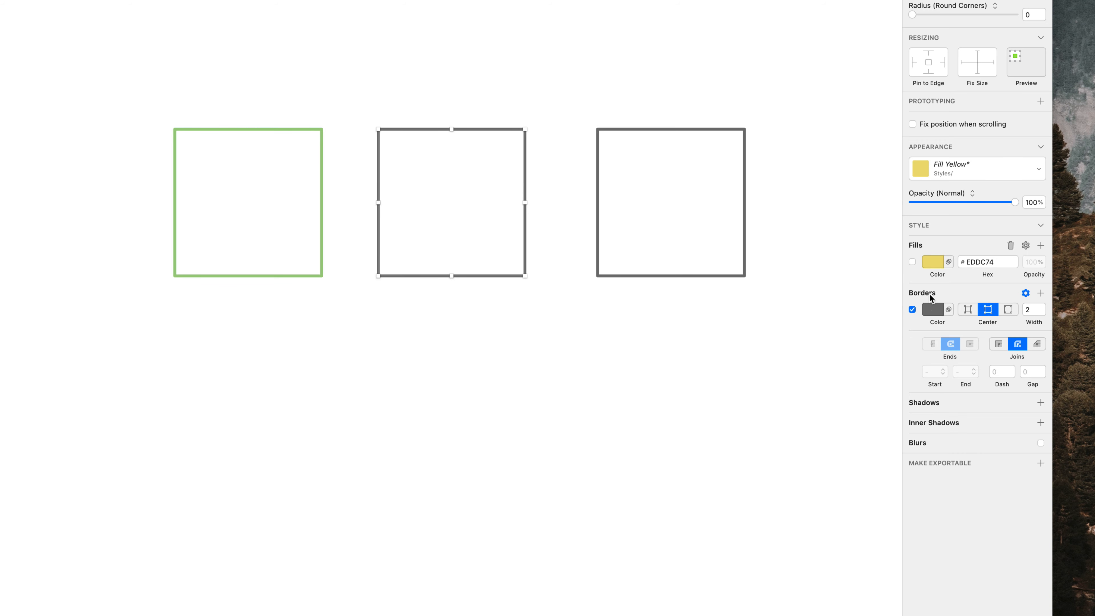
left_click(931, 311)
left_click(937, 541)
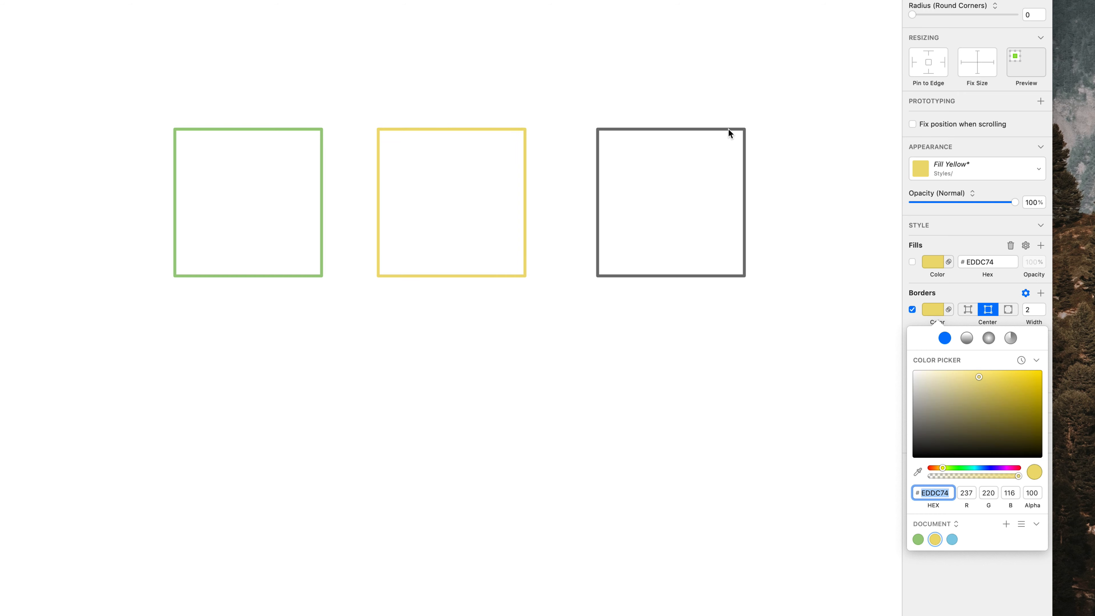
Step: Color the third square's border with the blue document preset, 86CCE6
left_click(746, 128)
left_click(746, 130)
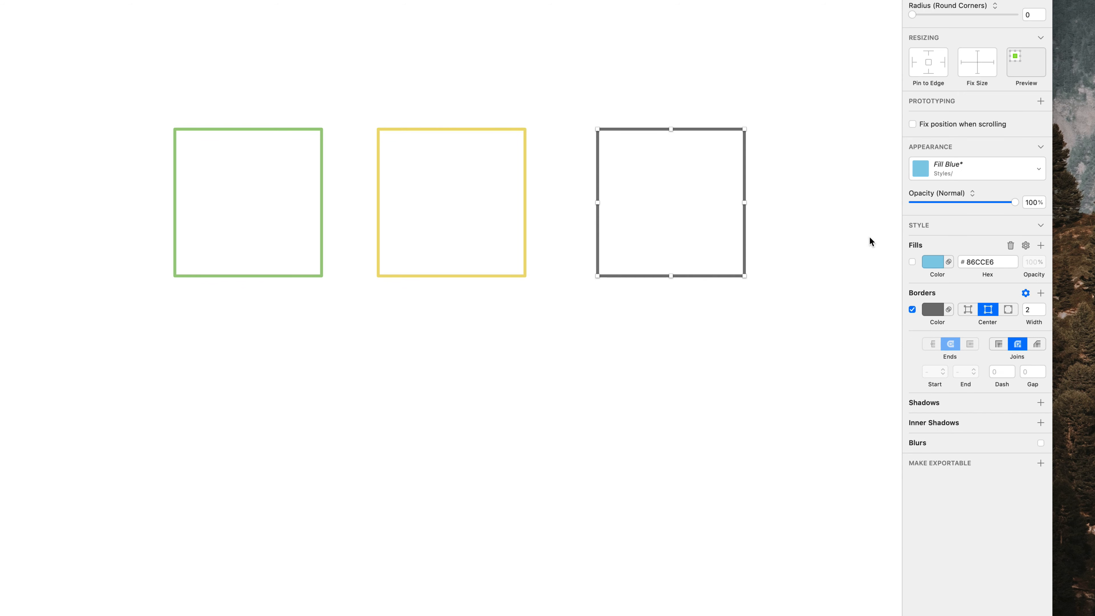
left_click(931, 314)
left_click(953, 540)
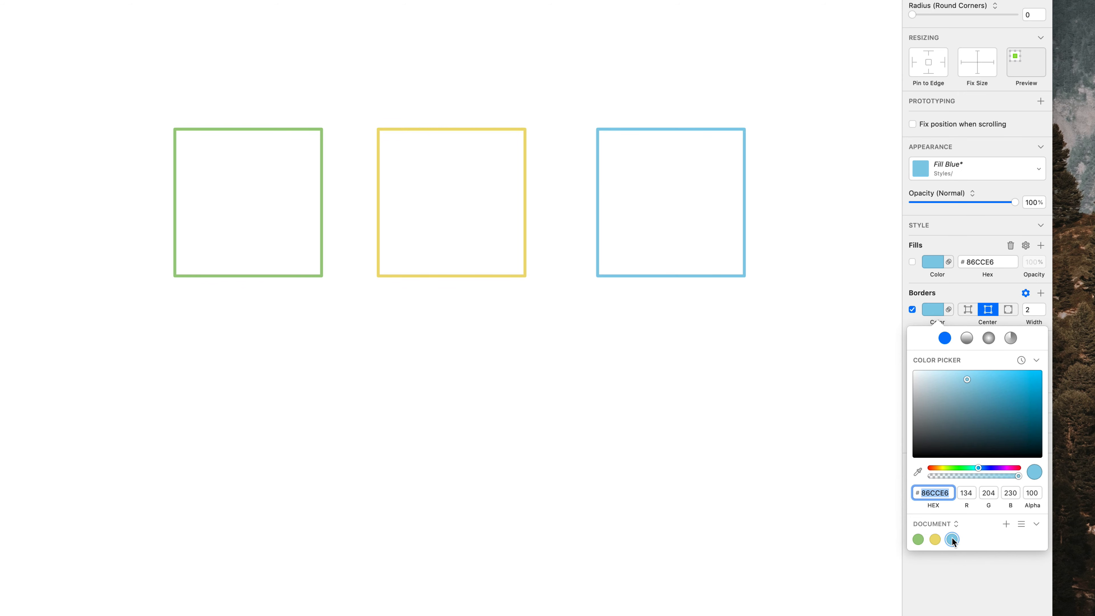
left_click(747, 120)
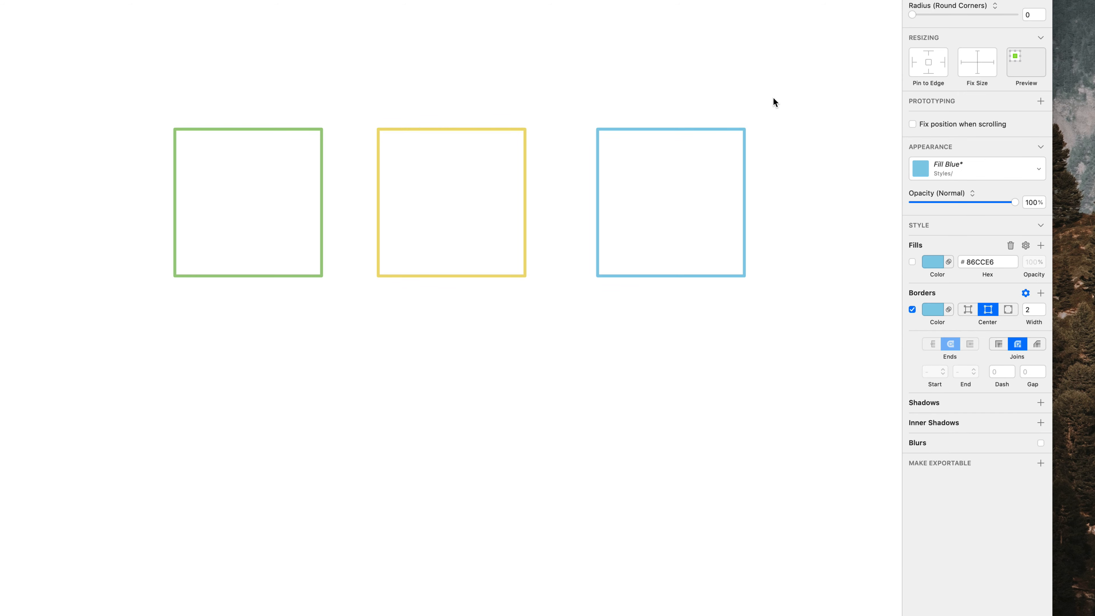
Step: Delete the disabled fill from each of the blue, yellow and green outlined squares
left_click(1013, 244)
left_click(487, 161)
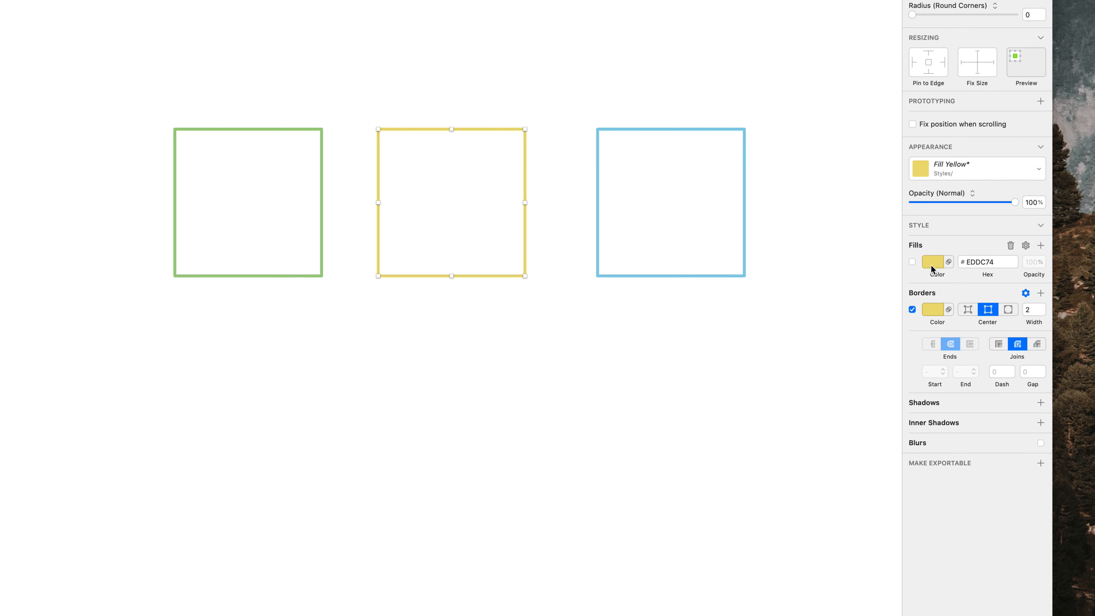
left_click(1011, 245)
left_click(309, 146)
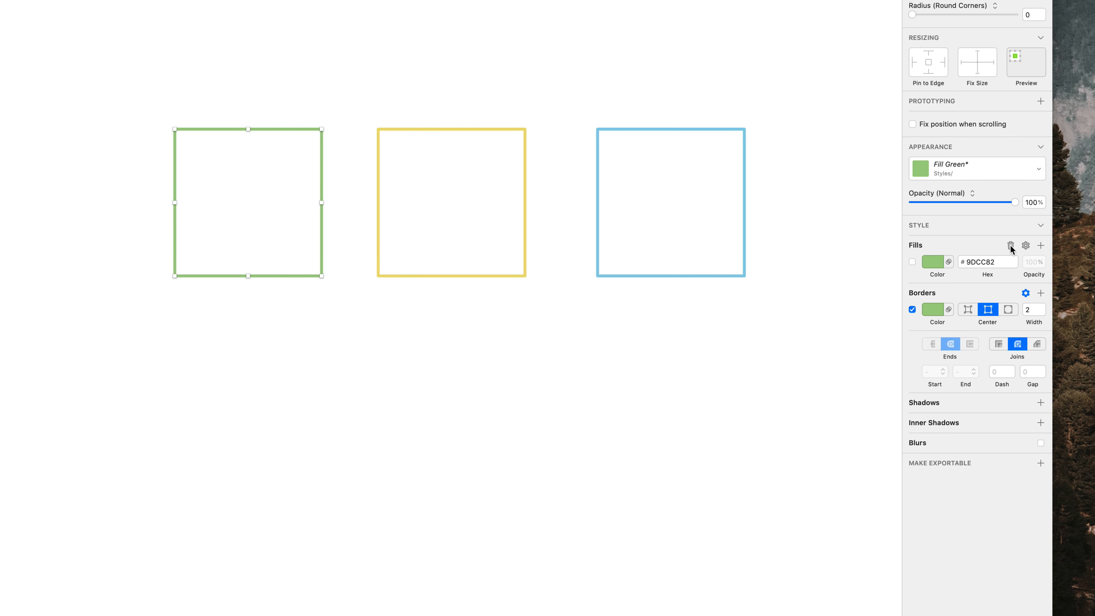
left_click(1011, 246)
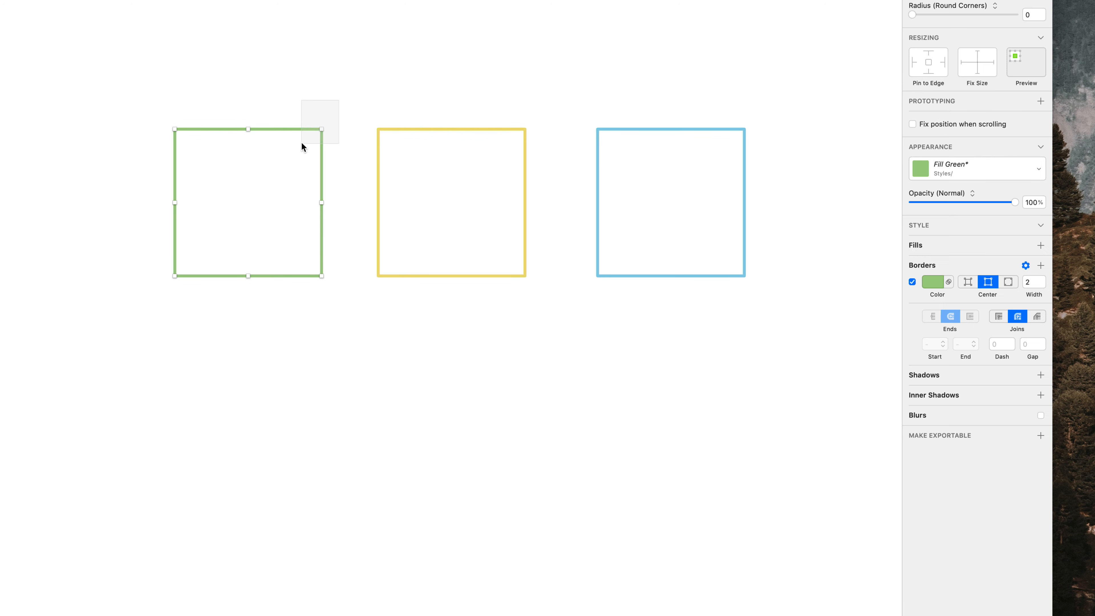
Step: Create a new layer style named "Stroke Green 2pt" from the green outlined square
left_click(992, 168)
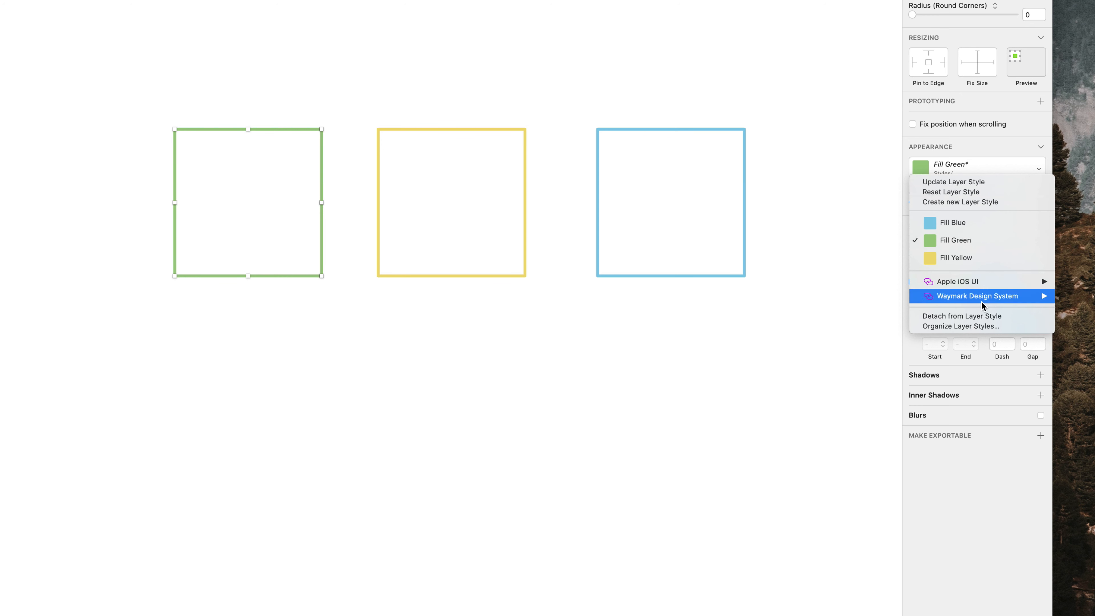
left_click(988, 201)
key("Right")
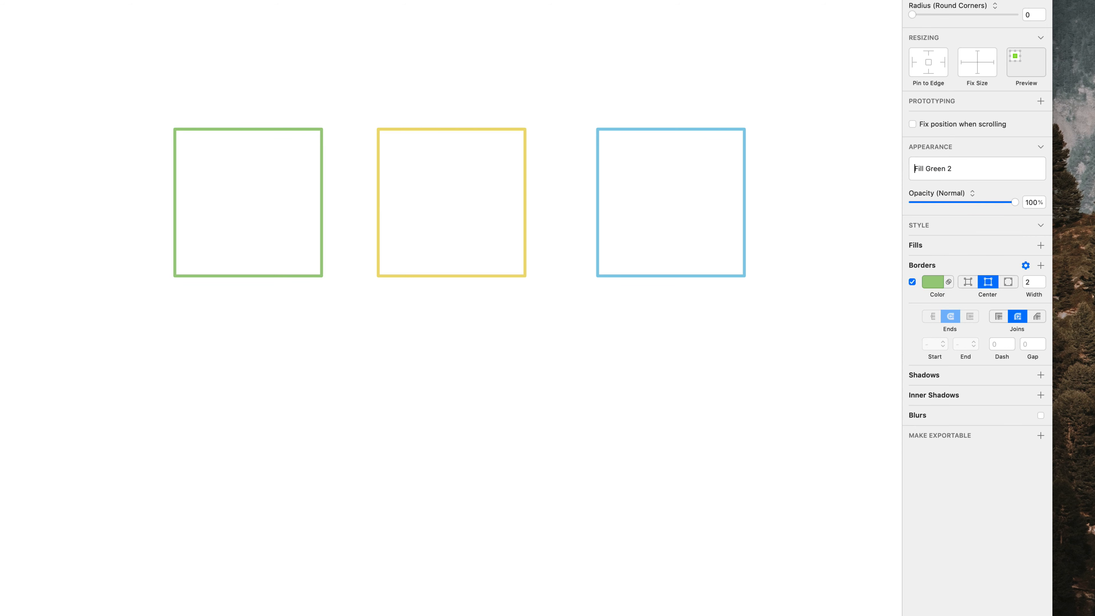
key("alt+BackSpace")
type("Stroke")
key("alt+Right")
type("pt")
key("super+a")
key("Return")
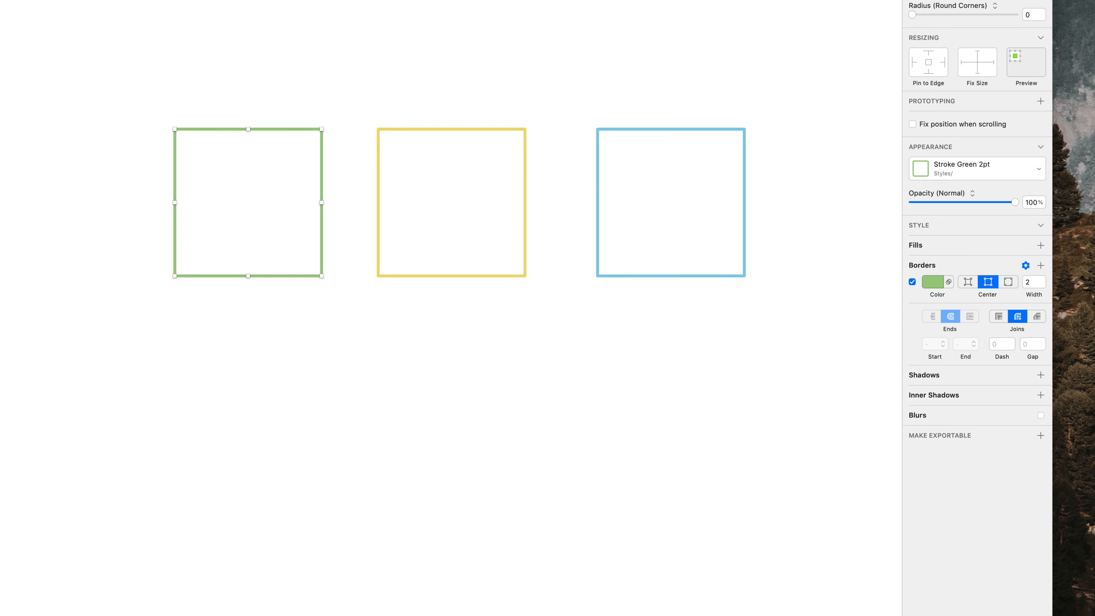
Step: Create a new layer style named "Stroke Yellow 2pt" from the yellow outlined square
left_click(468, 129)
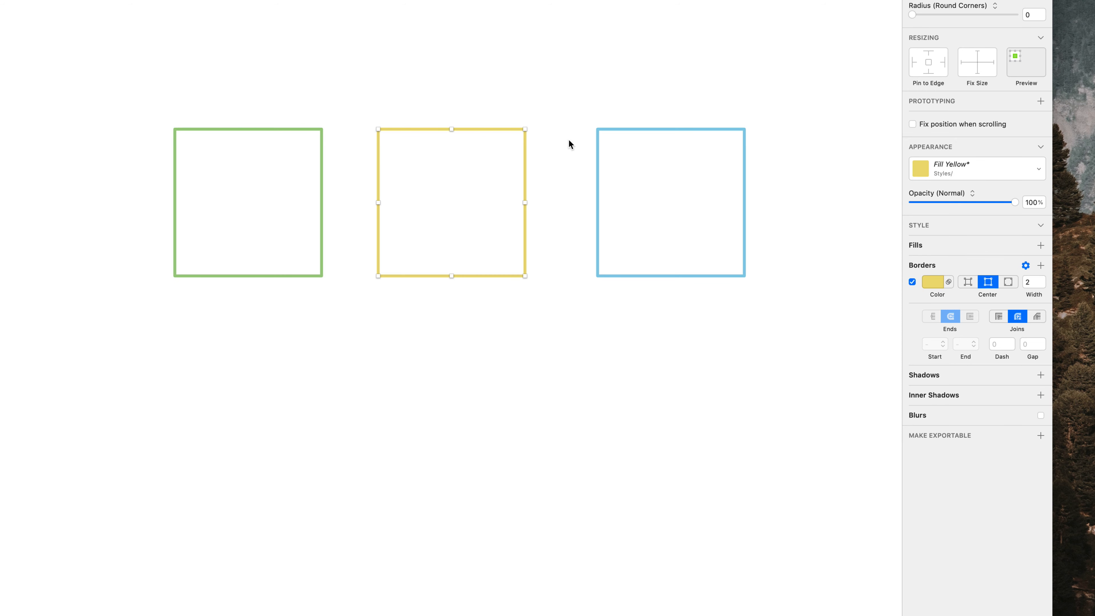
left_click(992, 166)
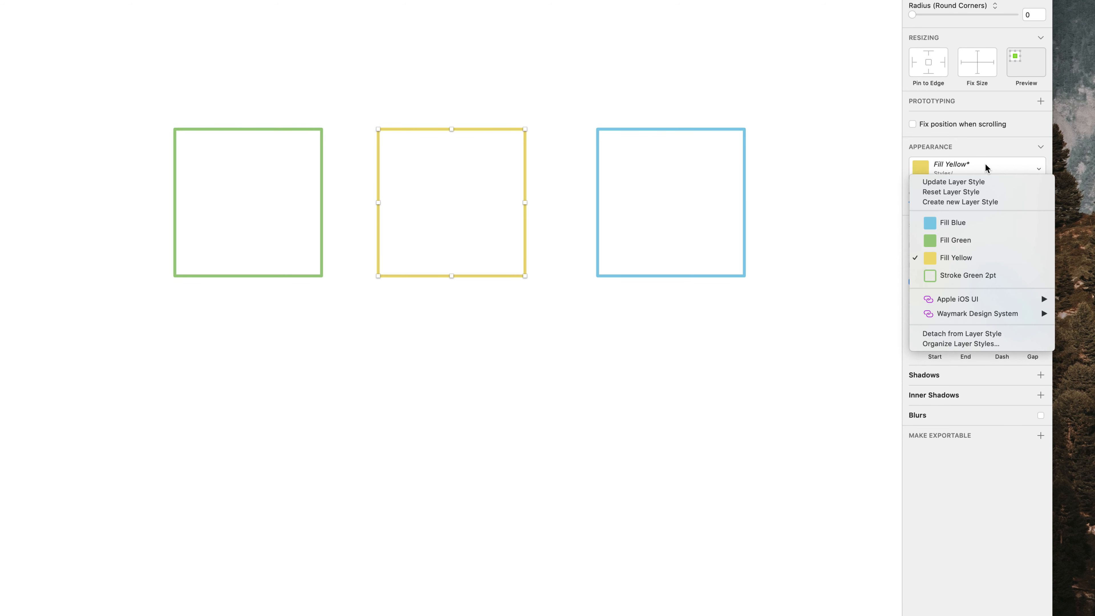
left_click(981, 203)
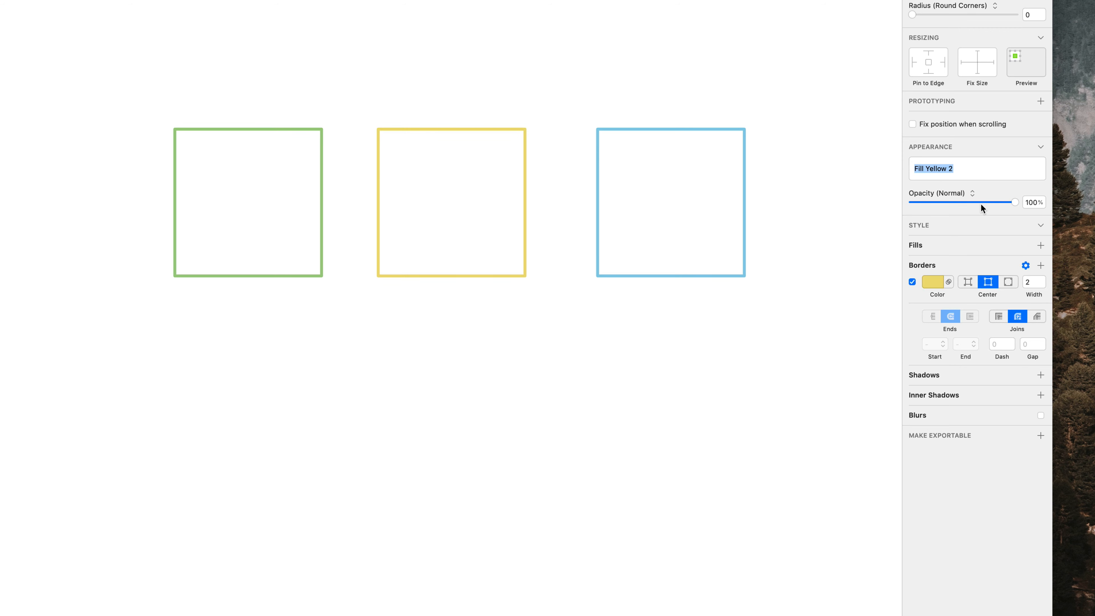
key("Left")
key("alt+shift+Right")
type("Strok")
type("e")
key("super+Right")
key("Return")
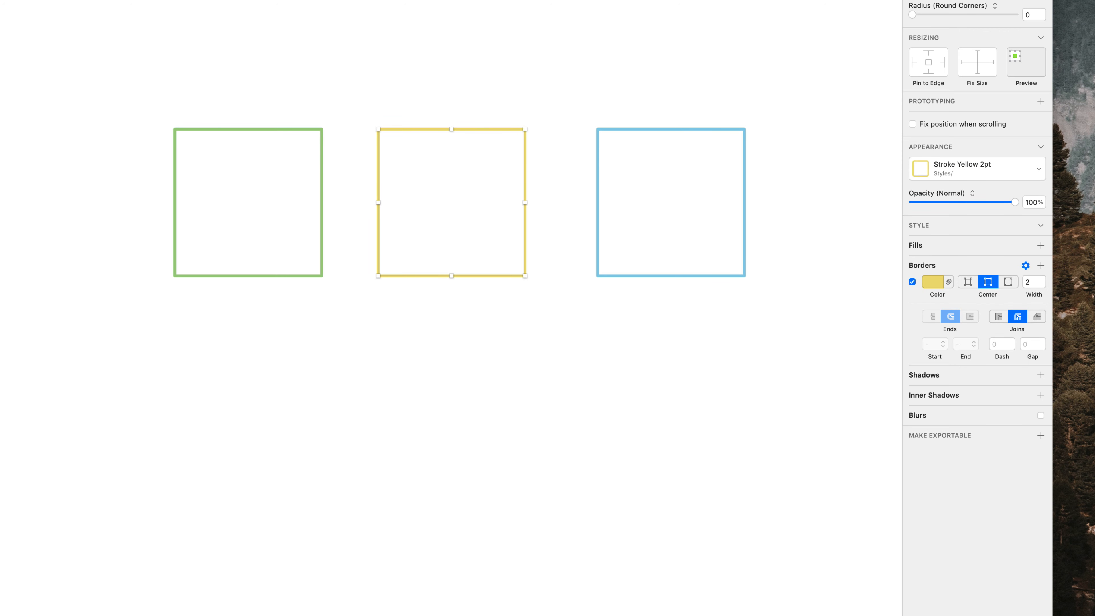
Step: Create a new layer style named "Stroke Blue 2pt" from the blue outlined square
left_click_drag(707, 65, 755, 154)
left_click(963, 168)
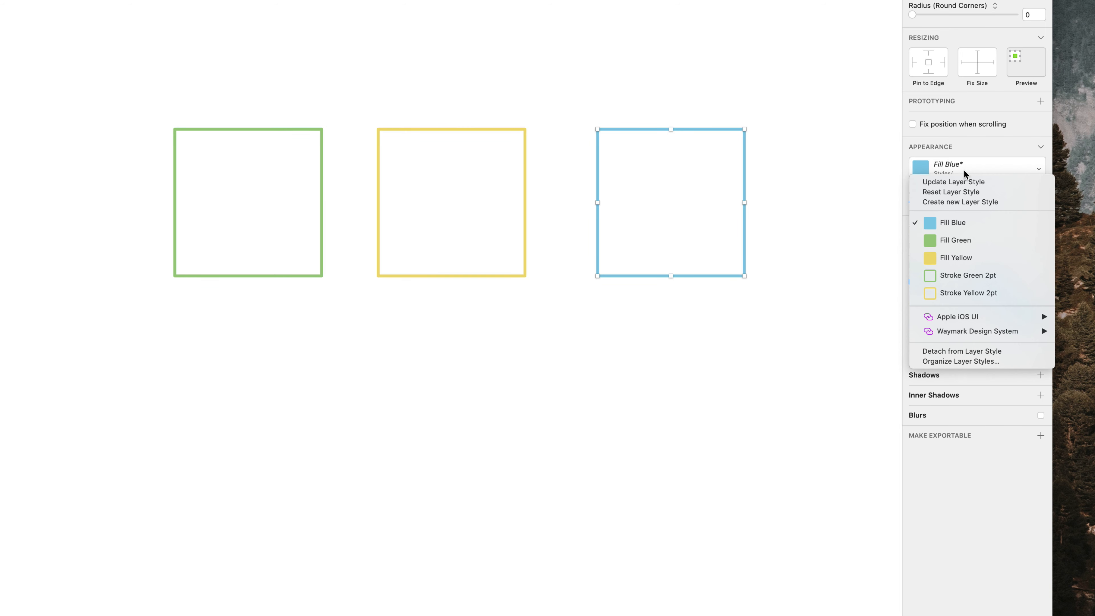
left_click(973, 203)
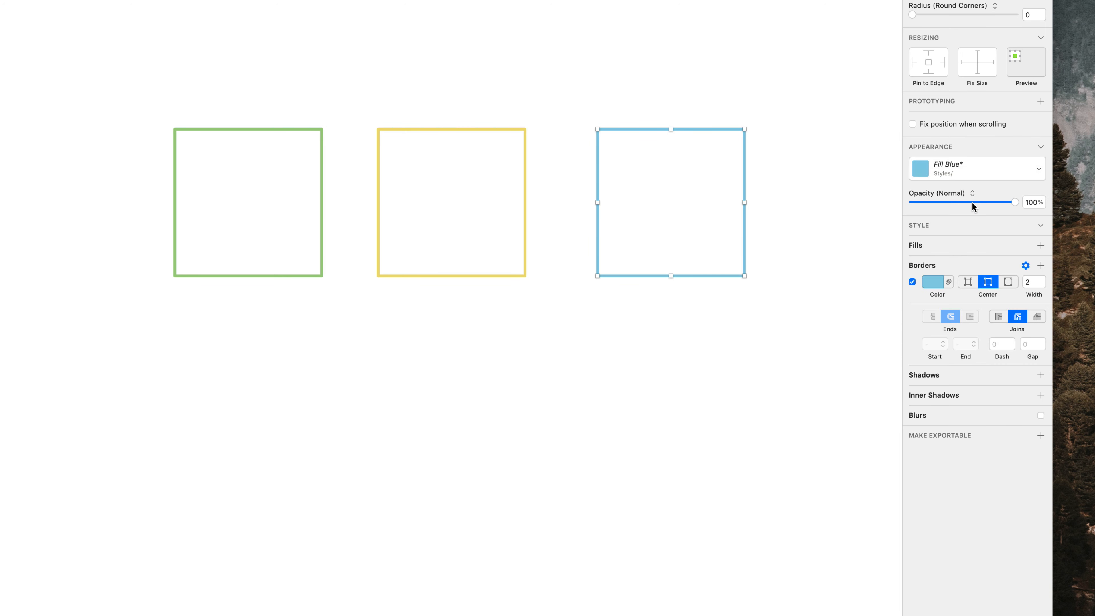
key("Left")
key("alt+shift+Right")
type("Stroke")
key("super+Right")
type("pt")
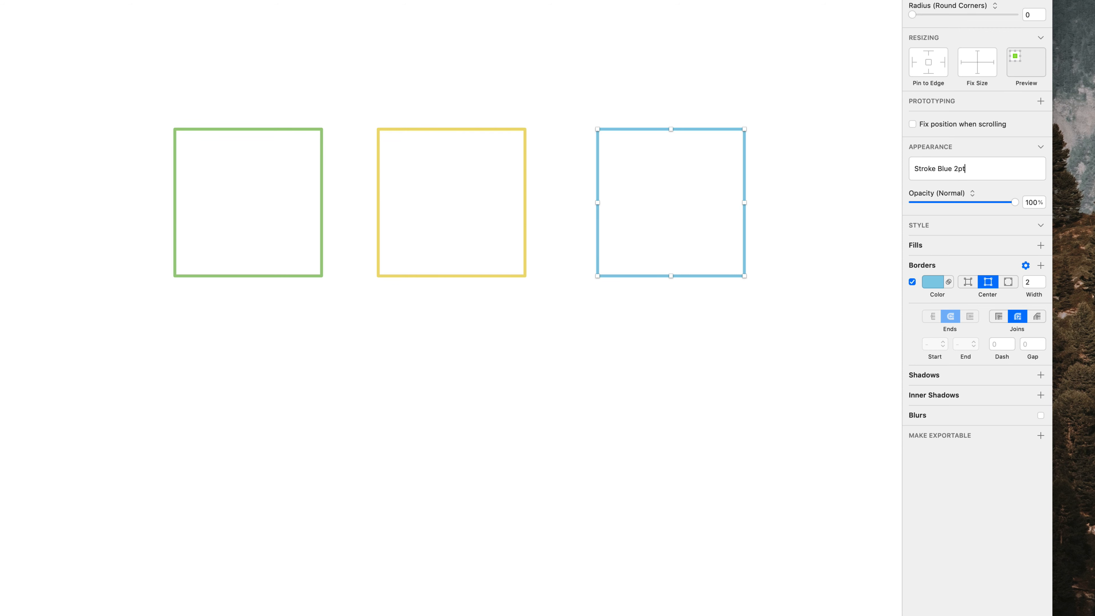
key("Return")
left_click(625, 84)
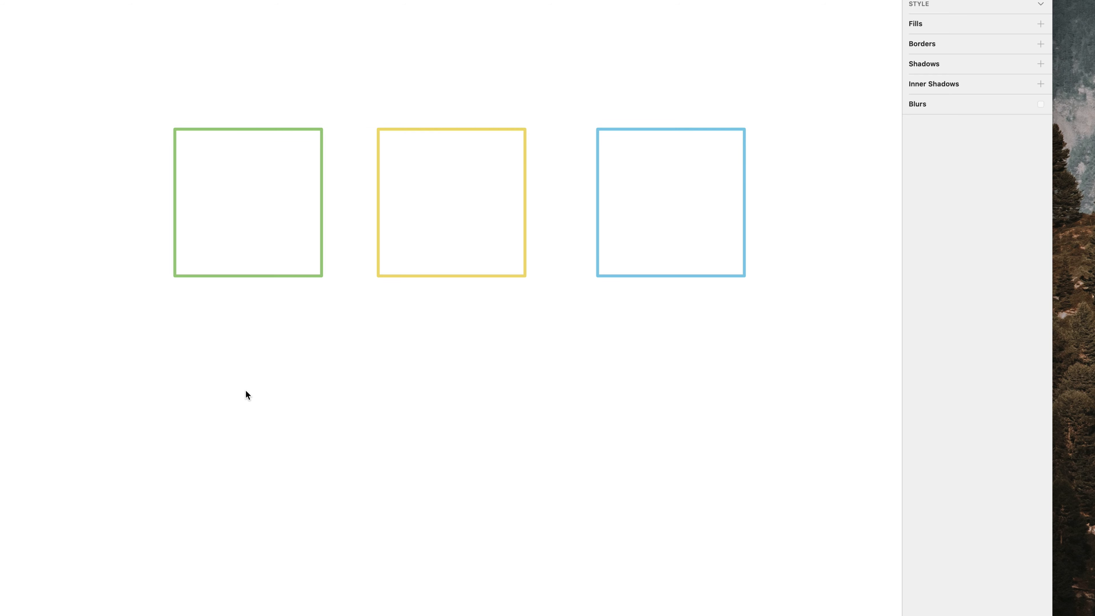
Step: Draw a wide rectangle below the outlined squares and apply the Fill Yellow layer style to it
key("r")
left_click_drag(227, 392, 464, 459)
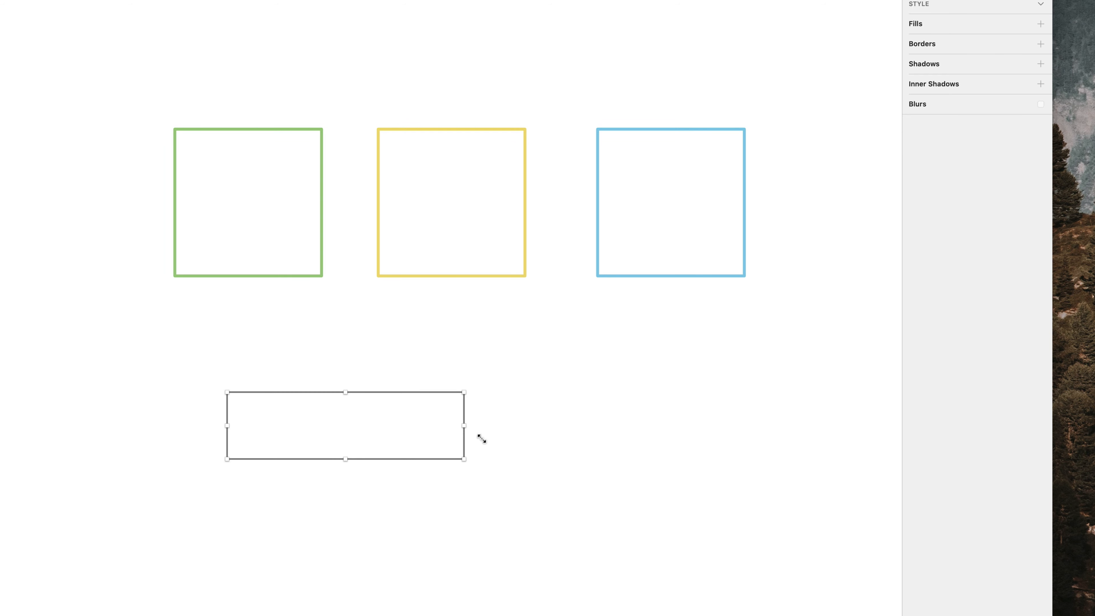
left_click(938, 168)
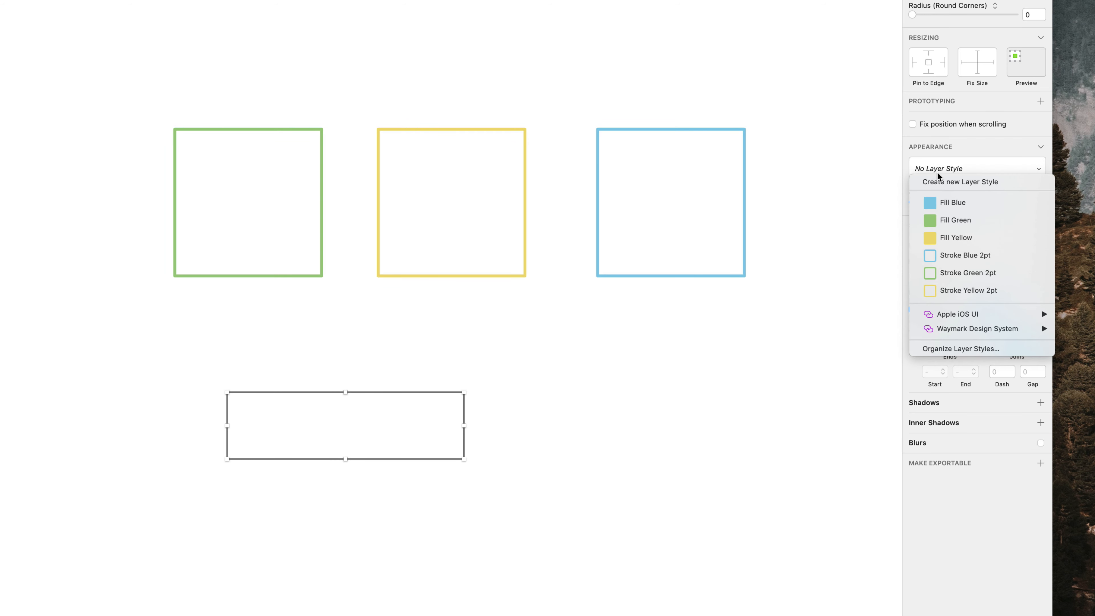
left_click(970, 213)
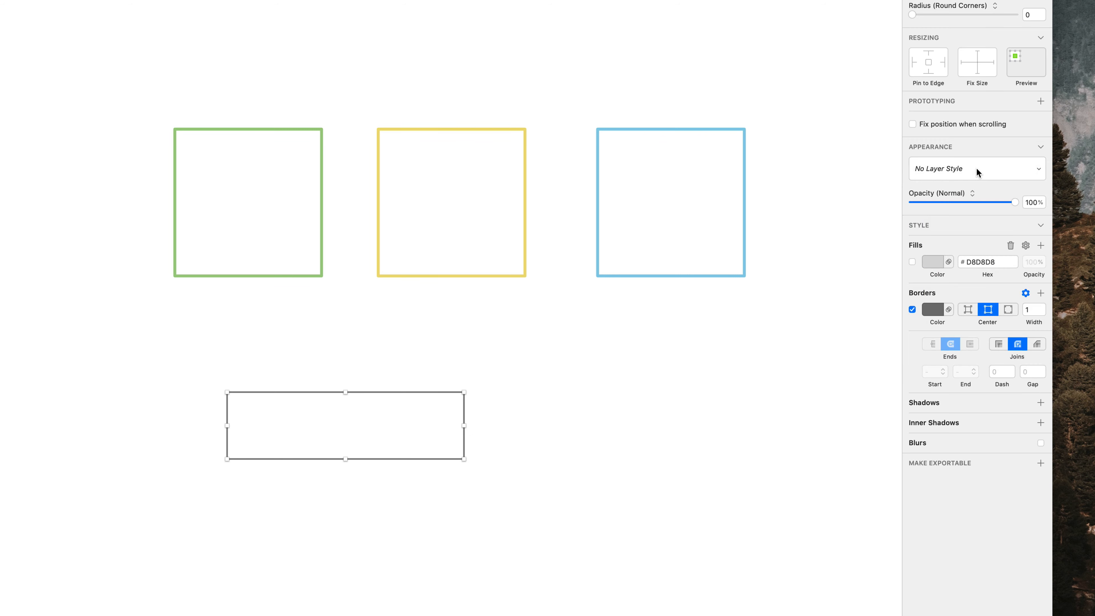
left_click(976, 167)
left_click(966, 238)
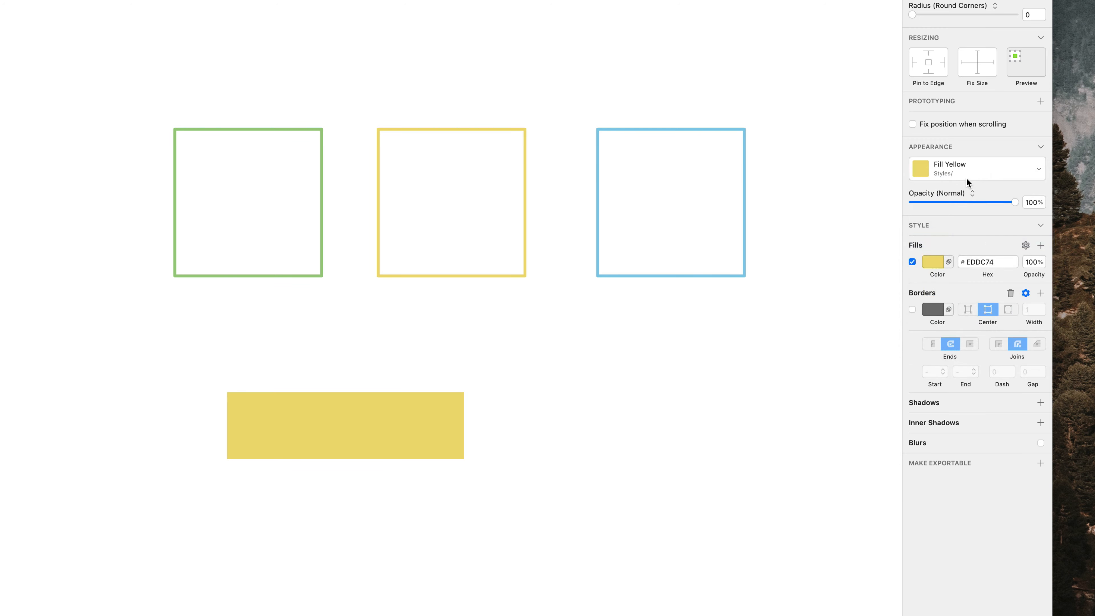
Step: Try the Stroke Blue 2pt layer style on the wide rectangle, finally giving it Stroke Green 2pt
left_click(966, 177)
left_click(967, 259)
left_click(969, 169)
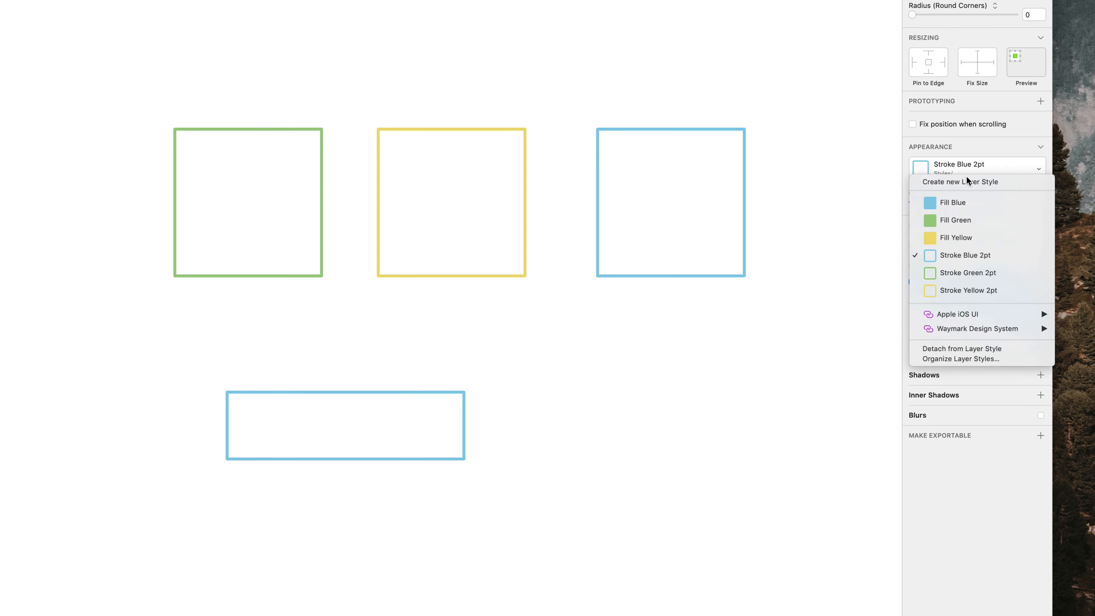
left_click(968, 272)
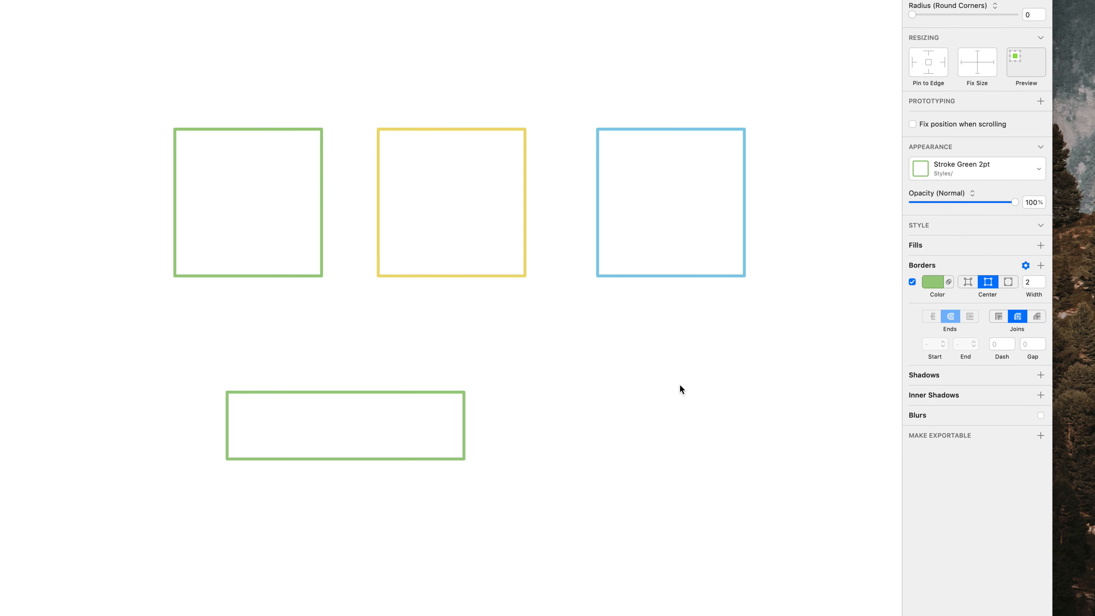
left_click(722, 303)
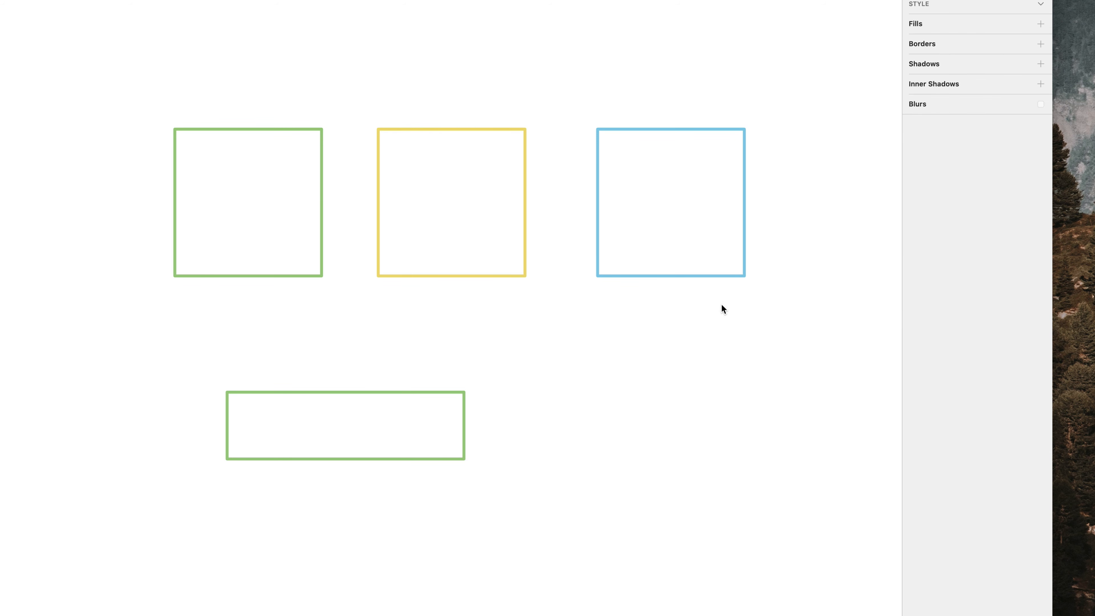
Step: Open the border color settings of the blue outlined square
left_click(619, 278)
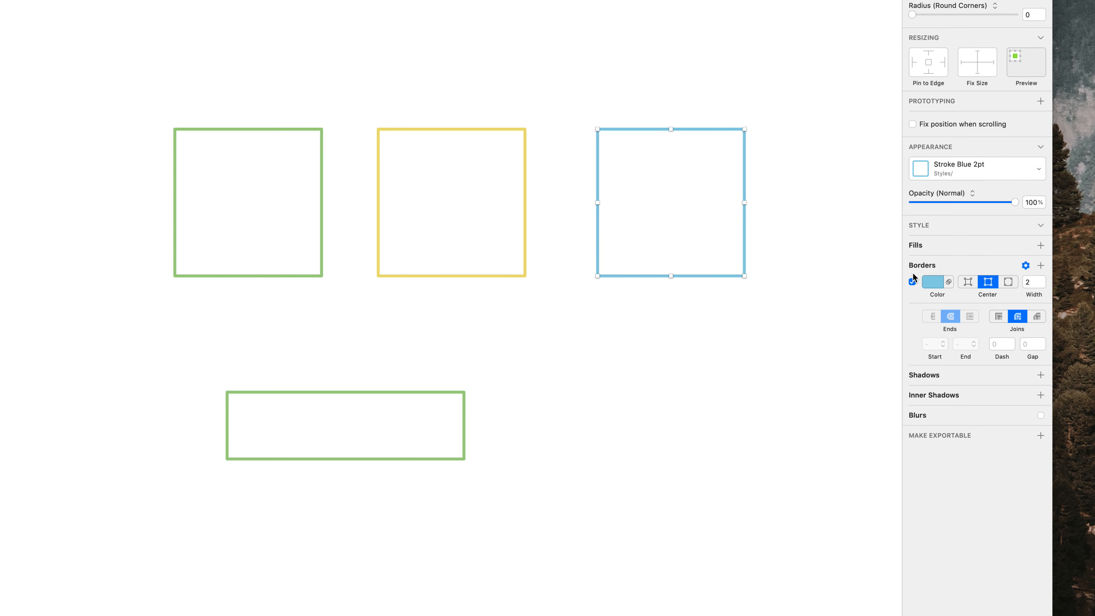
left_click(933, 282)
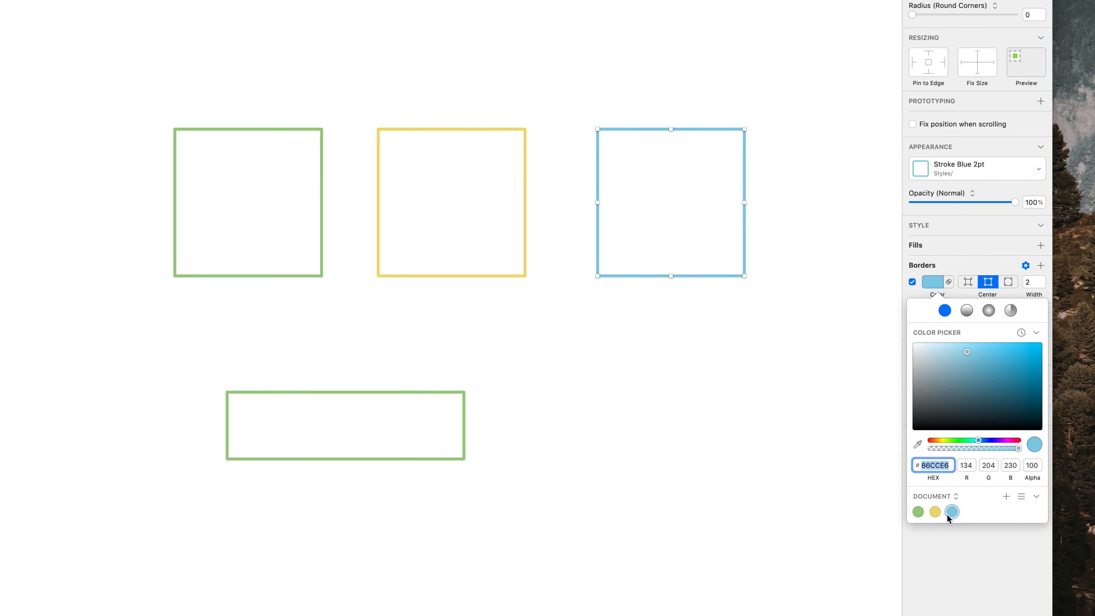
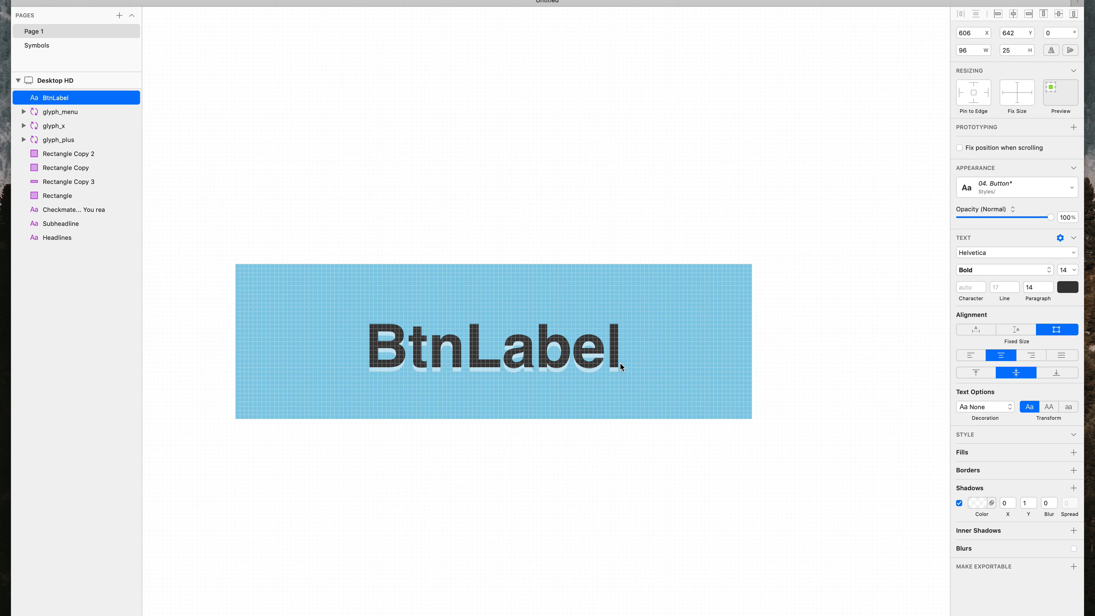
key("shift")
left_click_drag(619, 351, 619, 366)
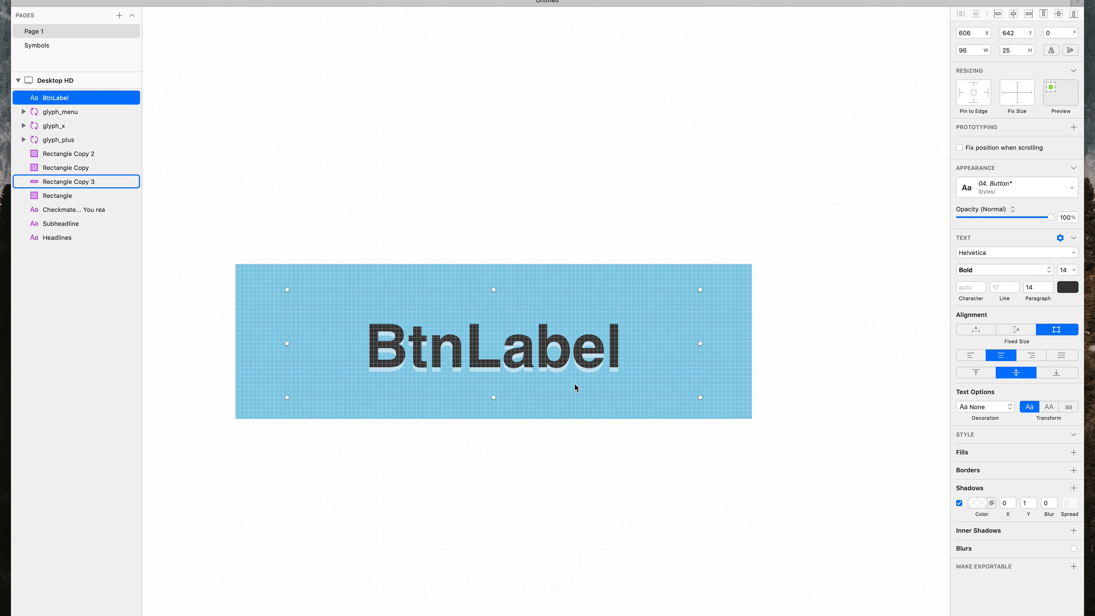
scroll(569, 368, "down", 5)
left_click(688, 327)
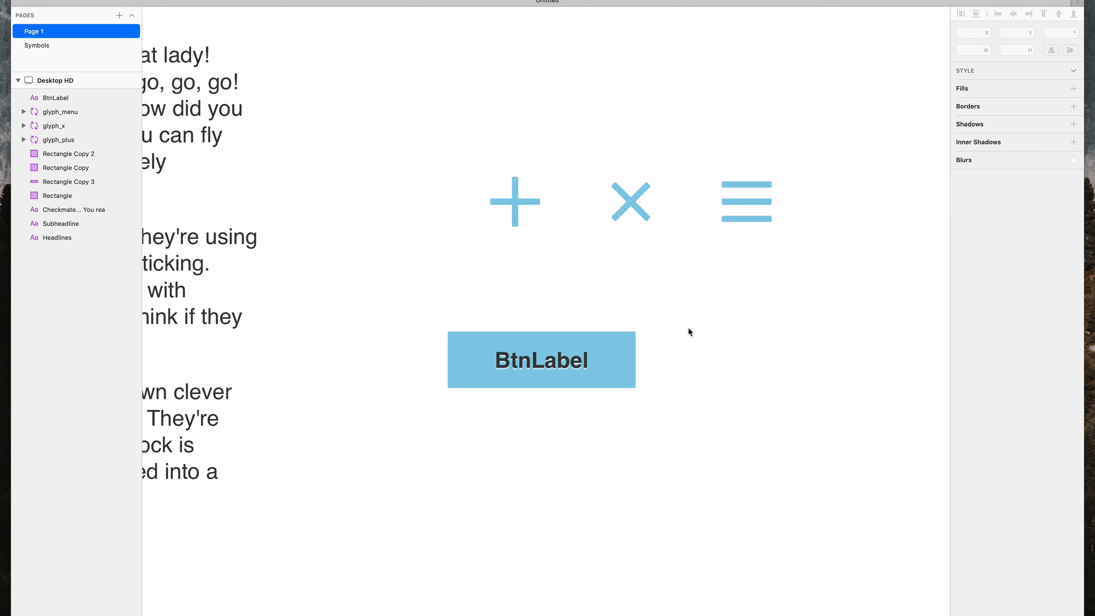
Step: Set the corner radius of the blue rectangle behind the BtnLabel text to 2
left_click(628, 344)
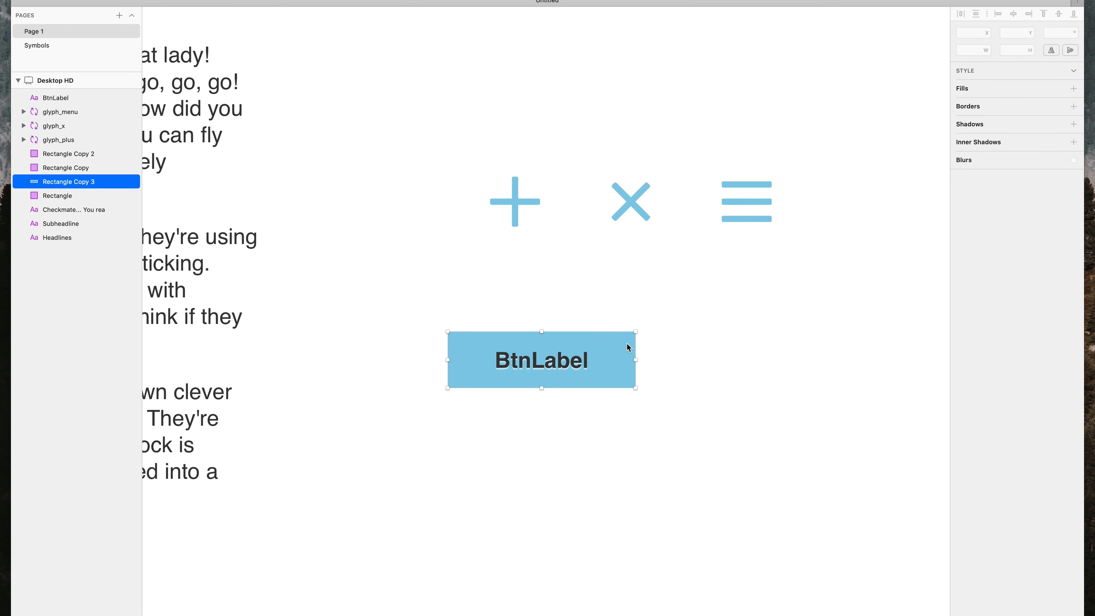
scroll(629, 346, "up", 3)
scroll(627, 343, "up", 1)
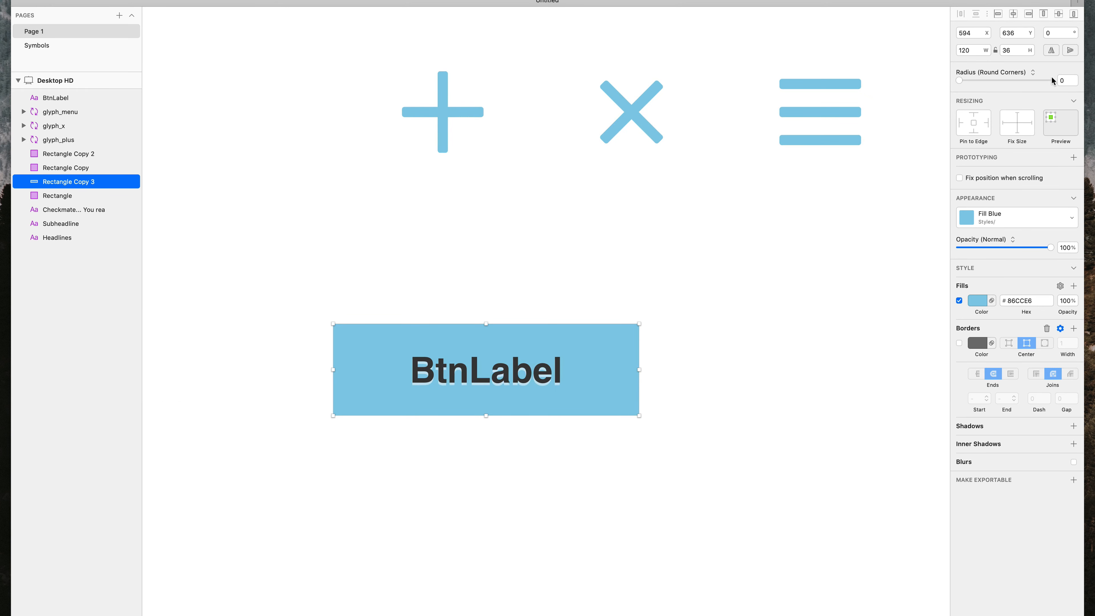
left_click(1068, 81)
key("Up")
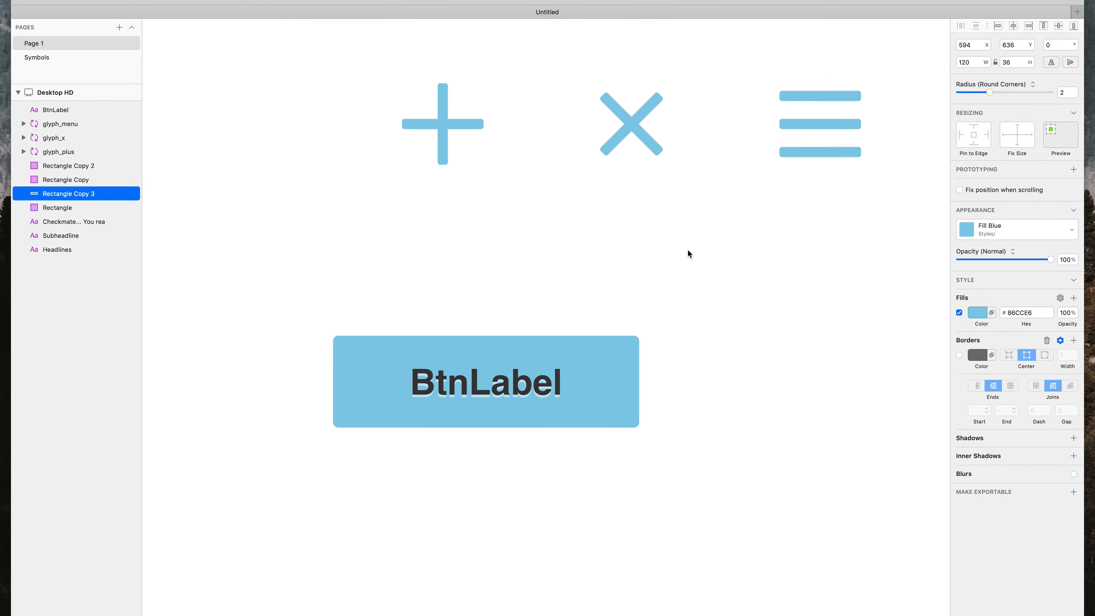
Step: Create a symbol named "Button" from the BtnLabel text and its blue rectangle, sending it to the Symbols page
left_click(688, 239)
left_click_drag(741, 306, 309, 561)
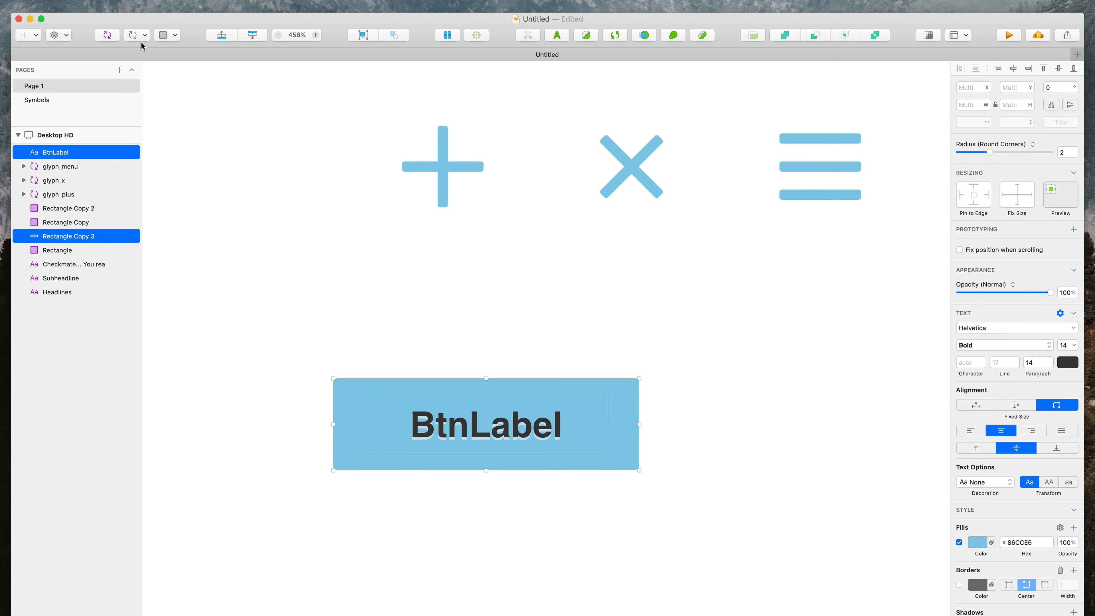
left_click(108, 35)
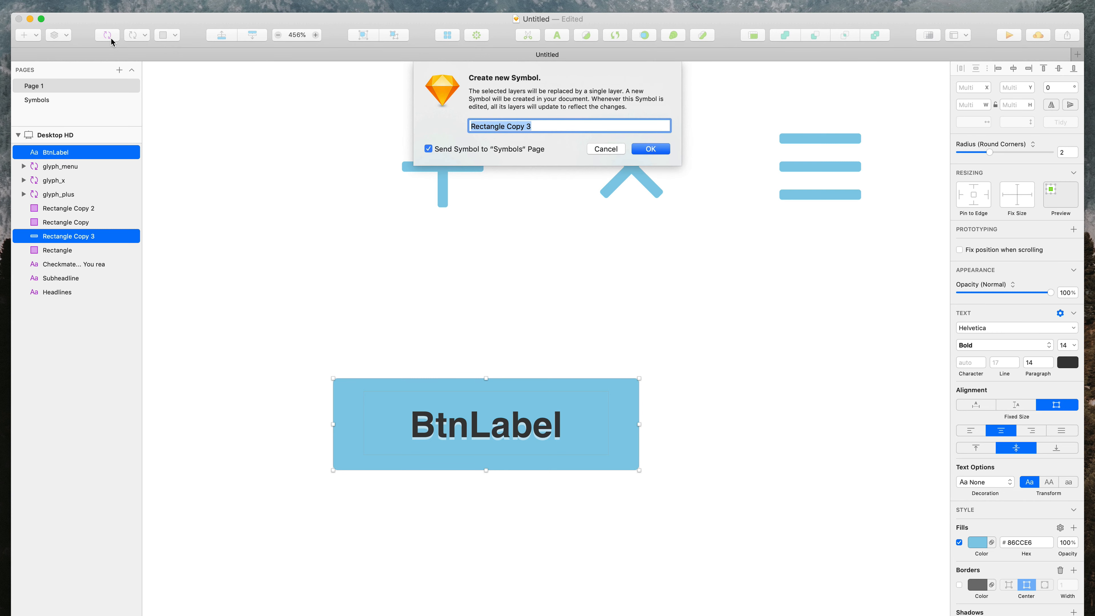
key("shift")
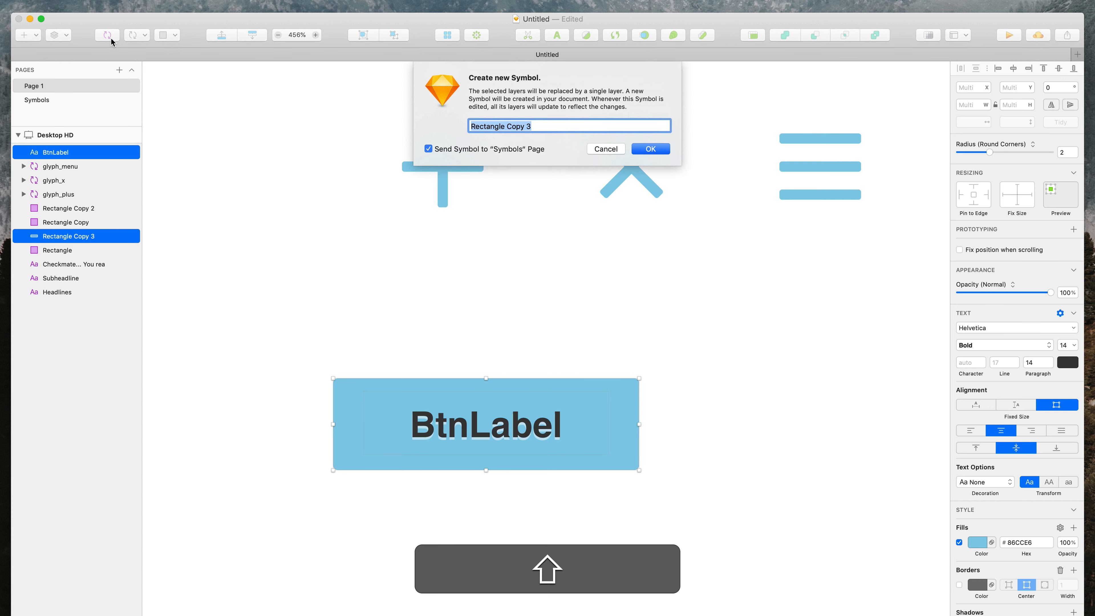
type("Button")
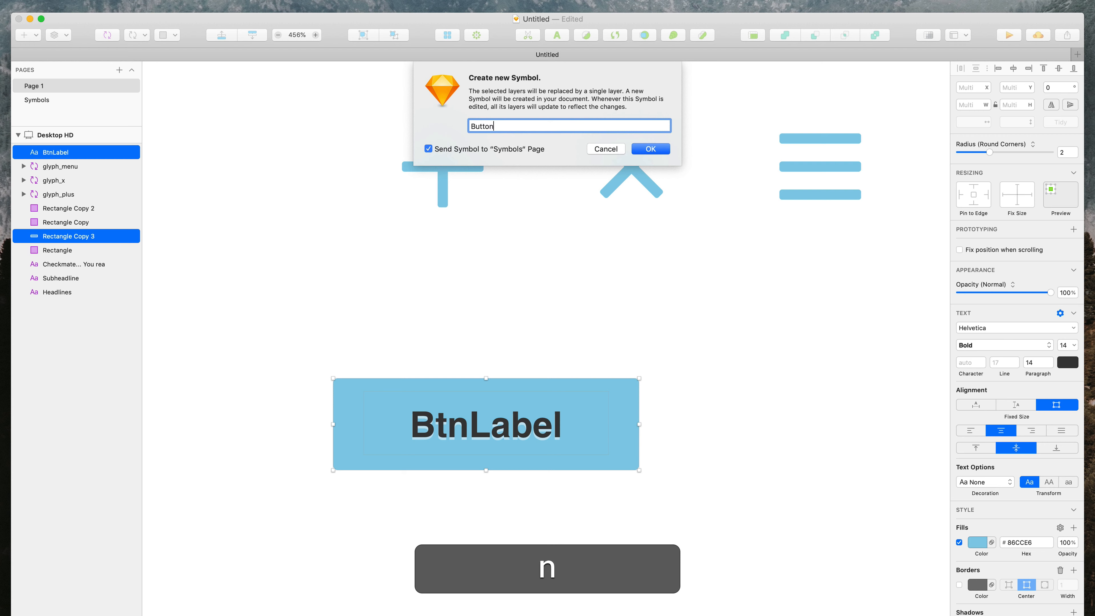
key("Return")
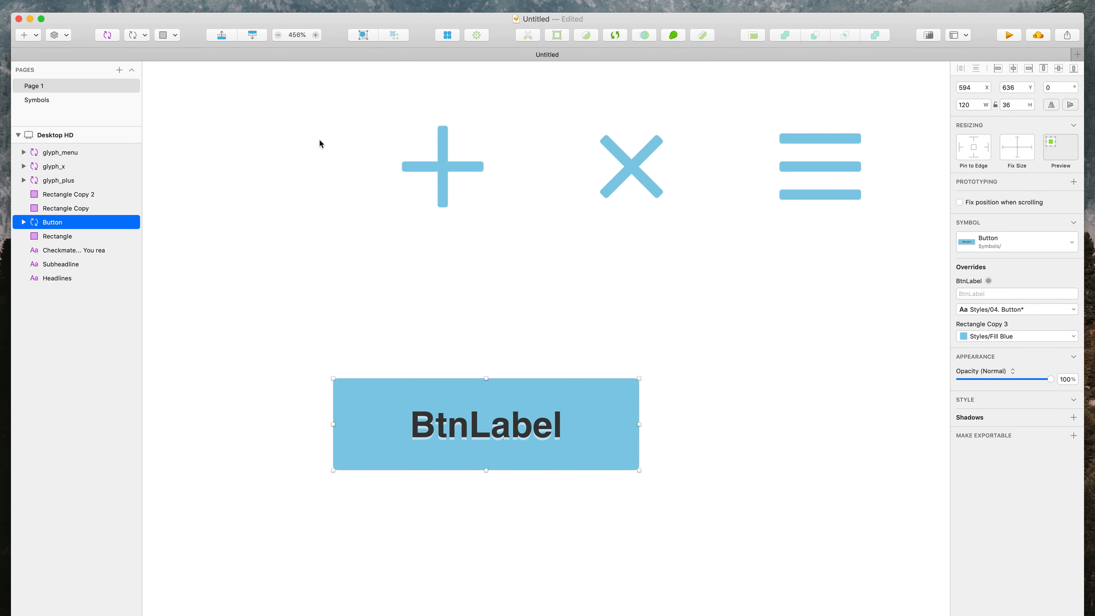
Step: Open the Symbols page containing the glyph and Button symbol masters
scroll(313, 188, "down", 6)
scroll(314, 190, "left", 2)
scroll(325, 191, "up", 8)
scroll(325, 191, "left", 2)
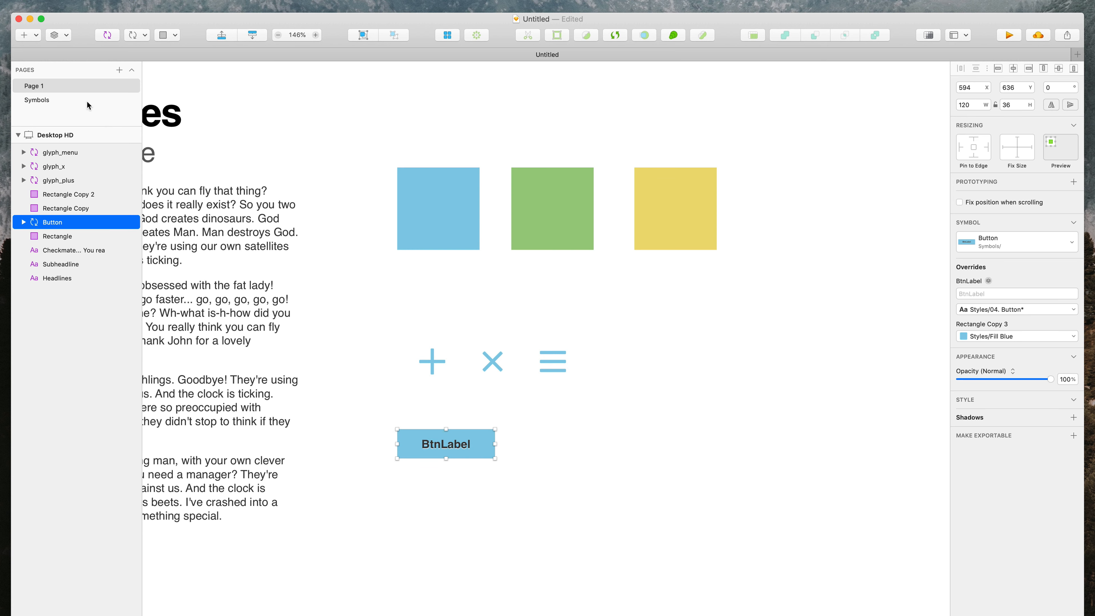
left_click(83, 98)
scroll(548, 337, "up", 5)
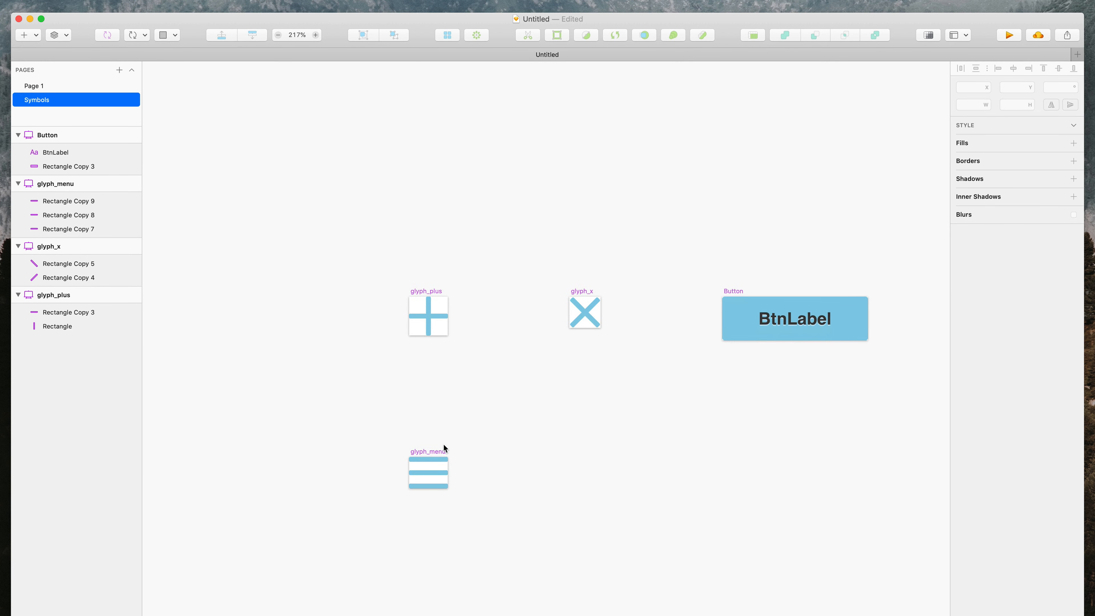
Step: Copy the glyph_menu artboard's width into the width and height of the glyph_menu, glyph_x and glyph_plus artboards
left_click(434, 452)
left_click(974, 132)
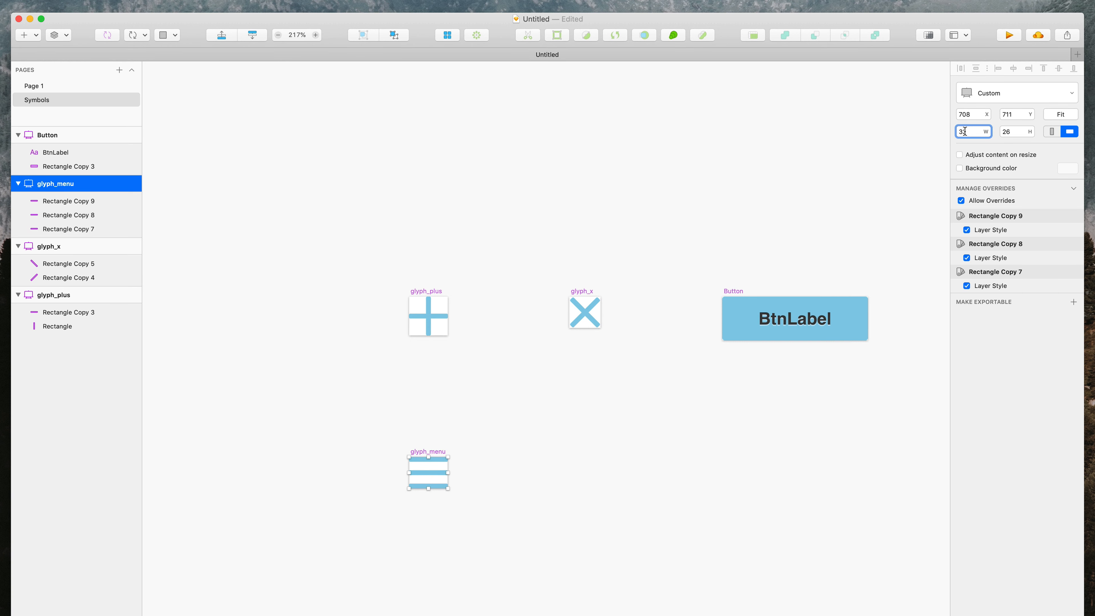
key("super+c")
left_click_drag(671, 207, 407, 447)
left_click(971, 132)
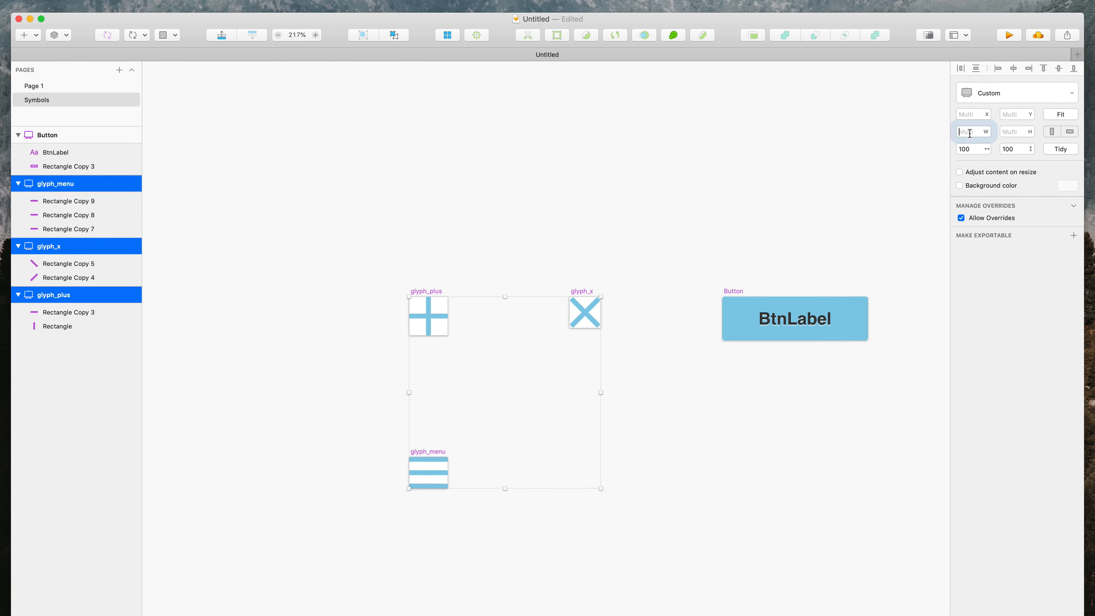
key("super+v")
key("Tab")
key("super+v")
Step: Move the three bars of glyph_menu down together to center them vertically in their artboard
left_click(434, 486)
left_click(435, 473, "shift")
left_click(435, 459, "shift")
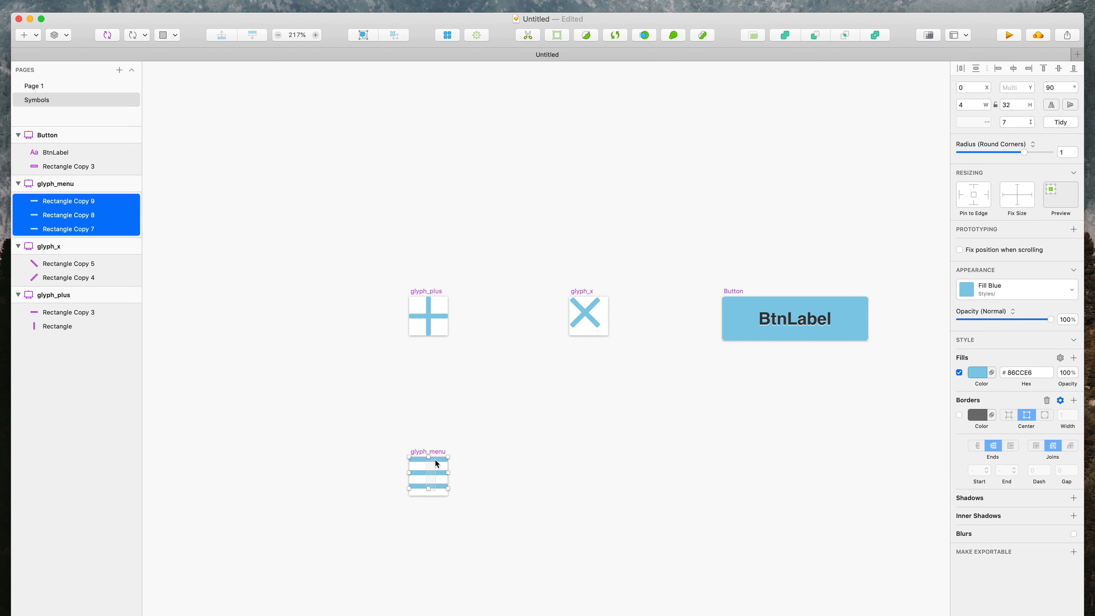
scroll(421, 478, "up", 5)
scroll(421, 478, "up", 1)
left_click_drag(421, 466, 420, 475)
scroll(420, 475, "down", 5)
scroll(420, 477, "up", 3)
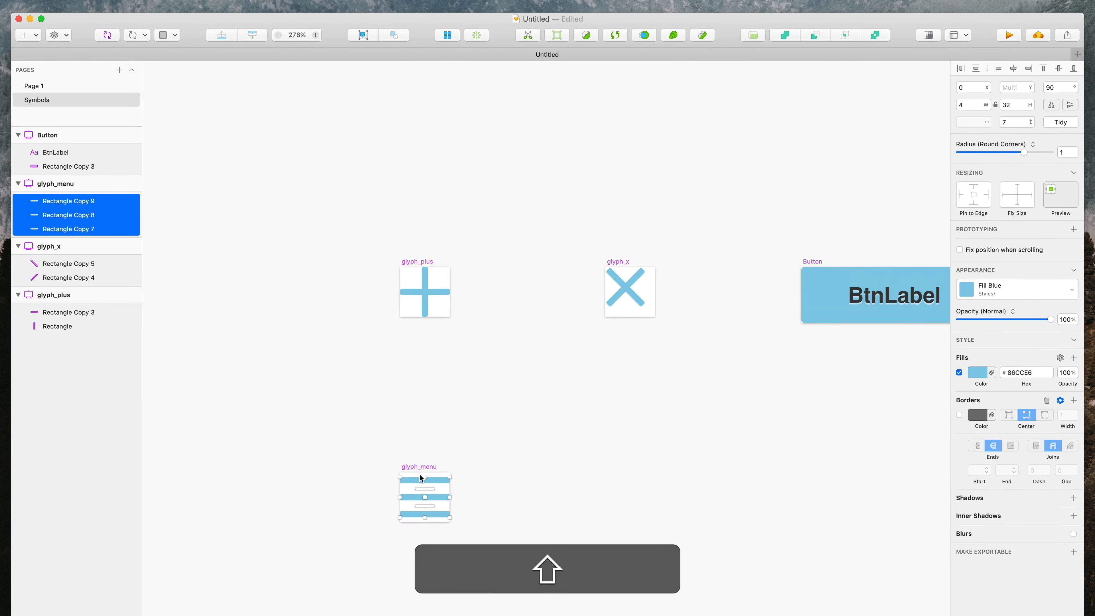
Step: Move both diagonal bars of glyph_x together toward the center of their artboard
scroll(647, 302, "up", 5)
left_click_drag(651, 329, 594, 385)
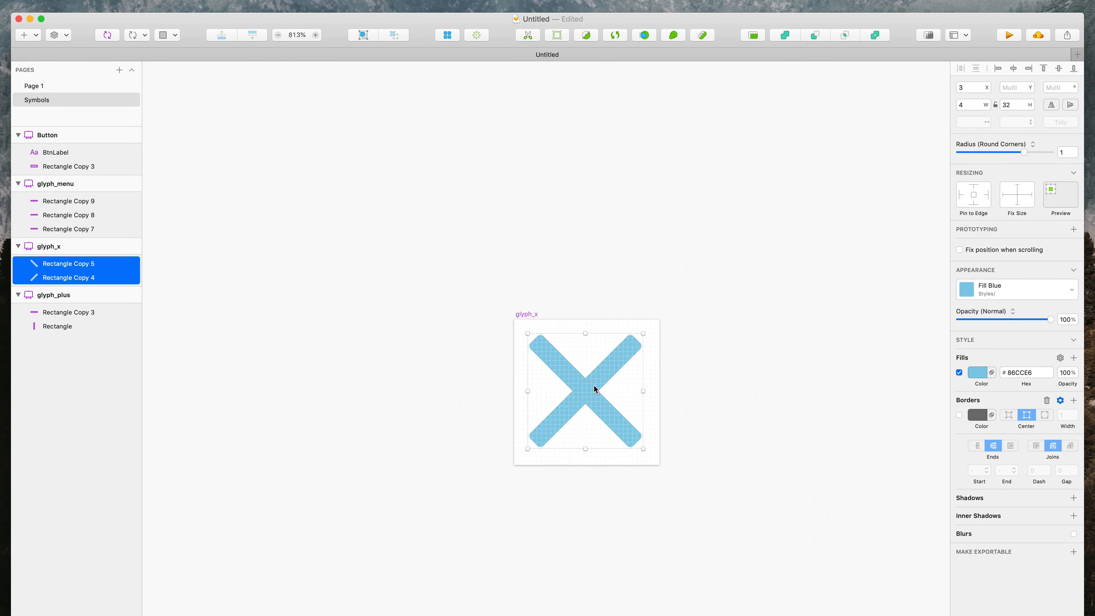
scroll(594, 385, "down", 5)
left_click(531, 435)
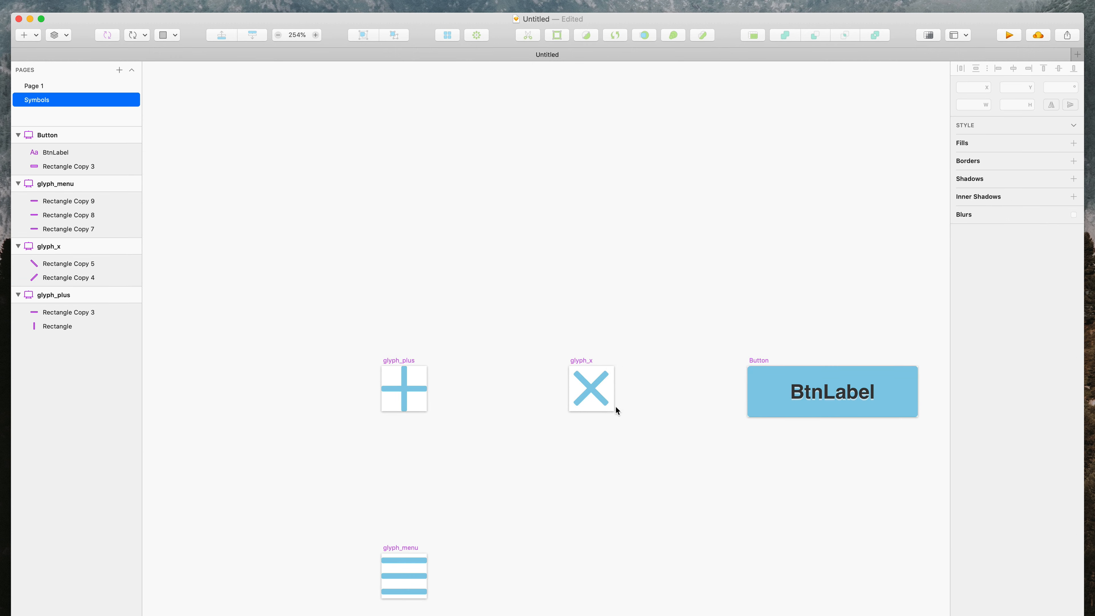
Step: Shift glyph_x's Rectangle Copy 4 bar slightly right and down, to X 3.27 and Y 3.27
scroll(615, 405, "up", 3)
scroll(566, 372, "up", 8)
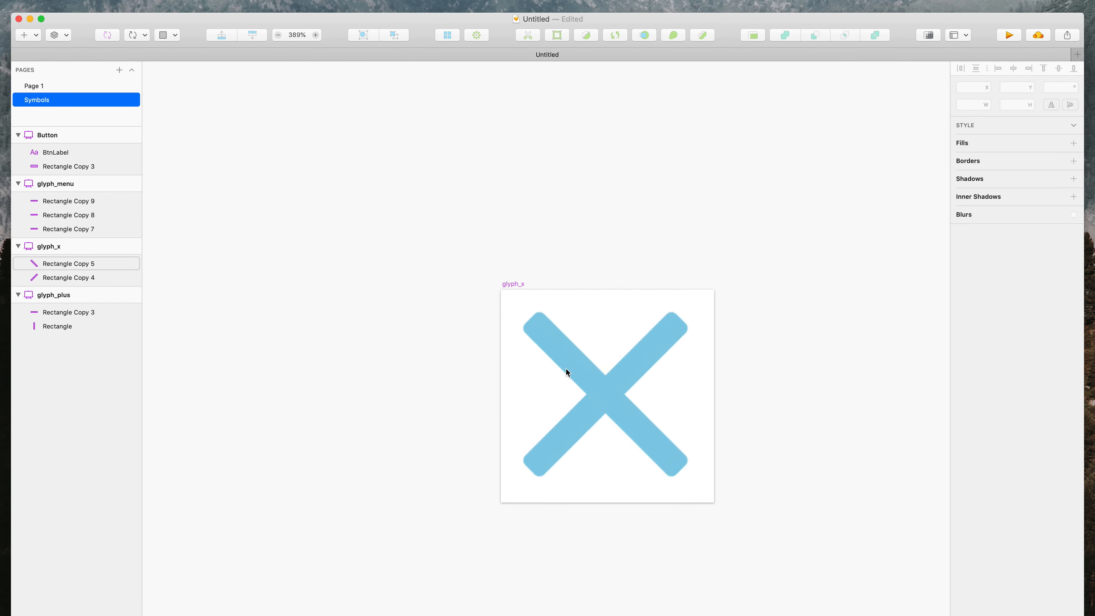
scroll(688, 391, "up", 1)
left_click_drag(724, 362, 601, 401)
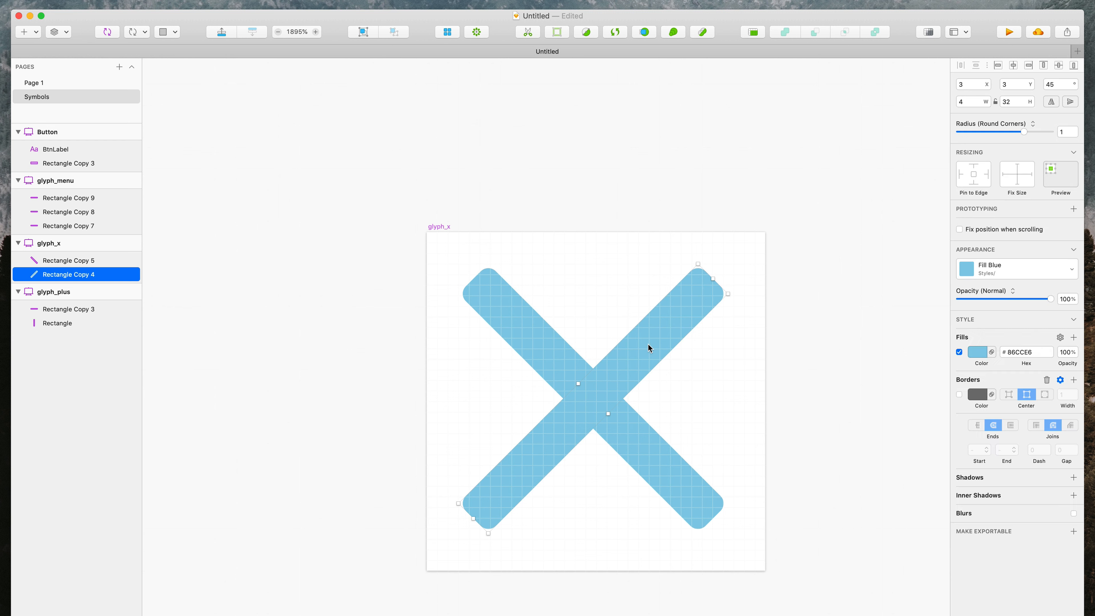
left_click_drag(648, 343, 651, 344)
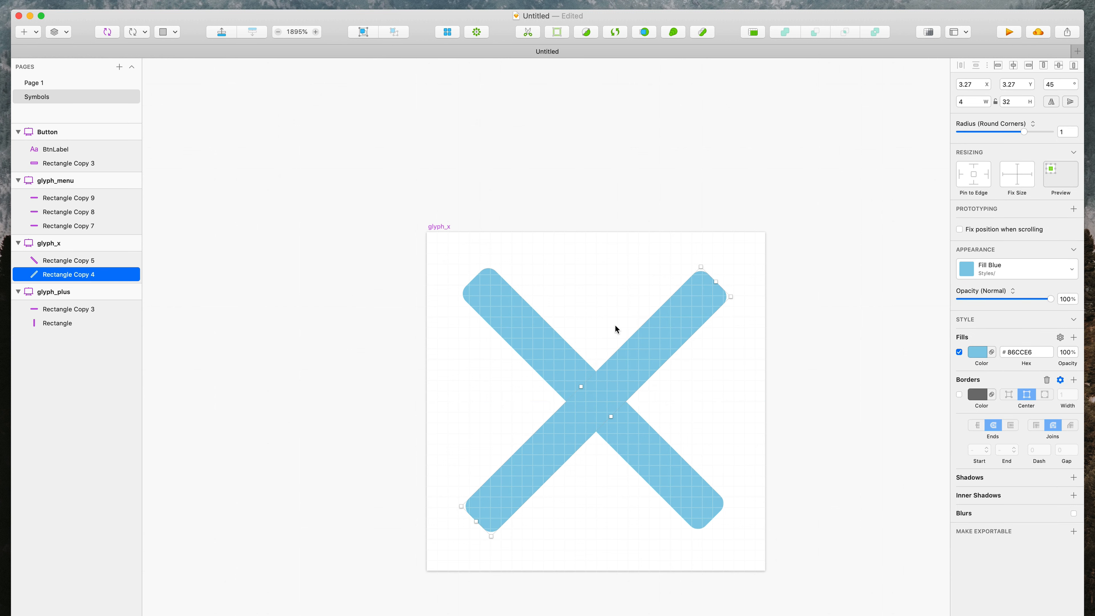
Step: Shift glyph_x's Rectangle Copy 5 bar to X 3.27 and Y 3.27
left_click(545, 342)
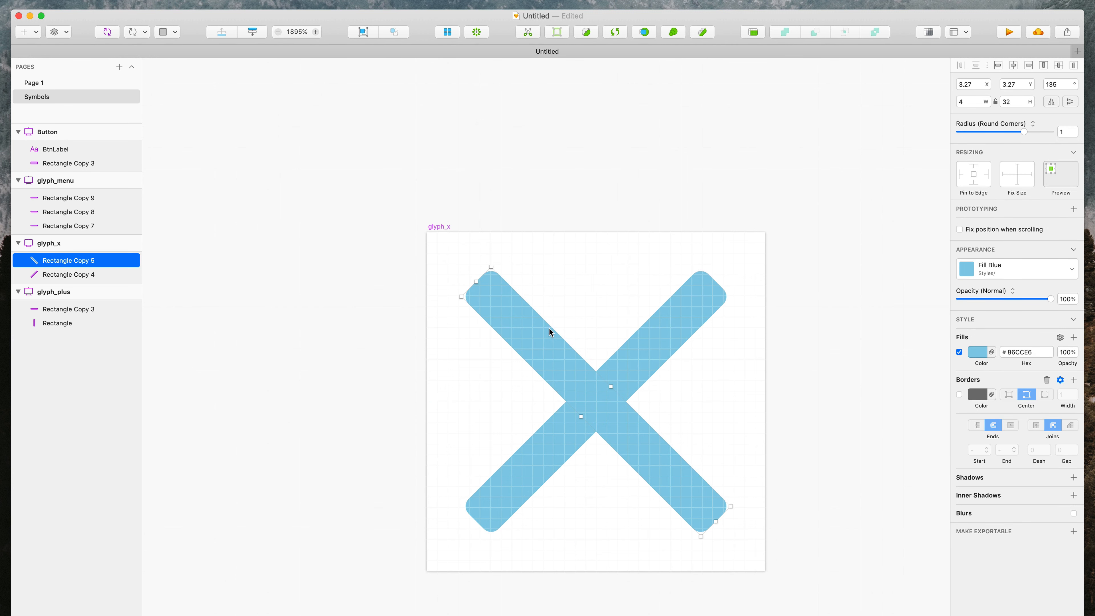
left_click(553, 218)
key("super+1")
scroll(554, 221, "up", 2)
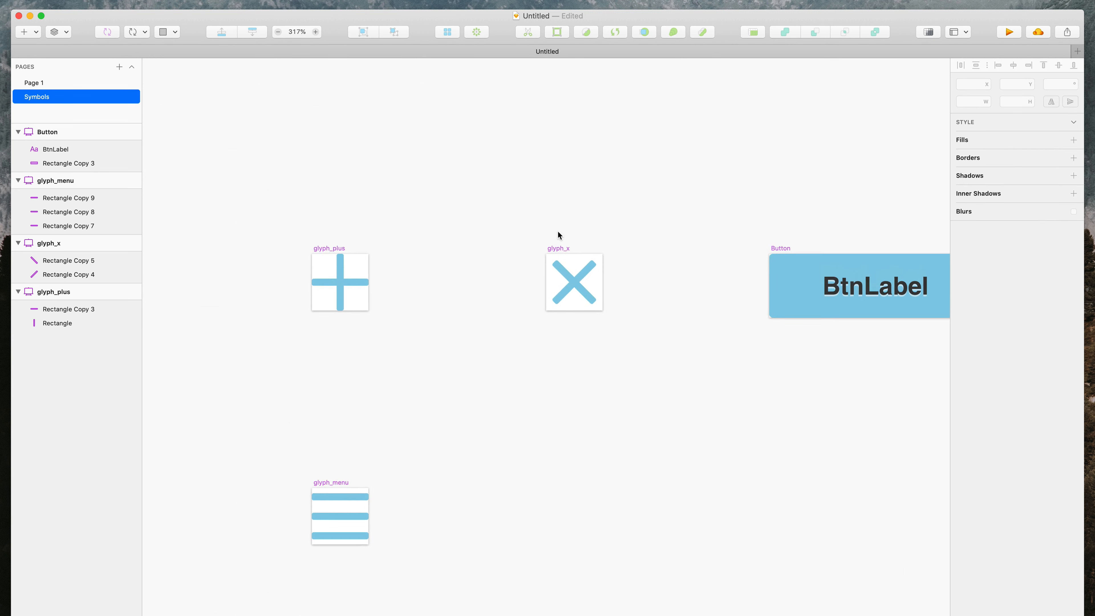
scroll(657, 314, "right", 1)
scroll(658, 314, "down", 1)
scroll(657, 314, "down", 3)
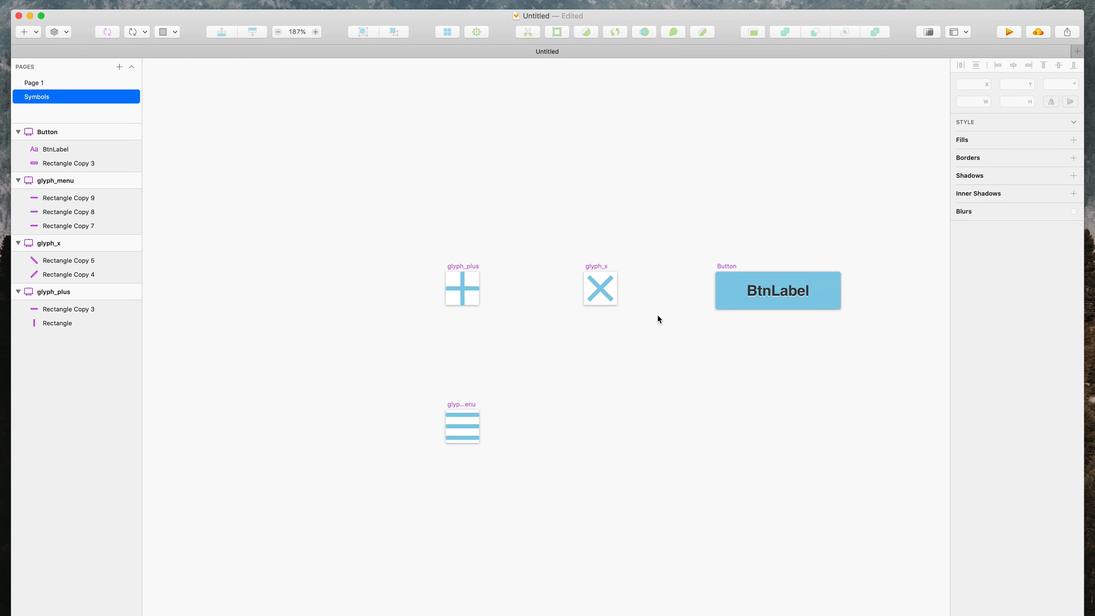
Step: Arrange all four symbol artboards in a grid of 2 rows and 2 columns with 64px margins
scroll(657, 315, "right", 2)
scroll(672, 304, "right", 1)
left_click_drag(843, 202, 290, 604)
left_click(448, 31)
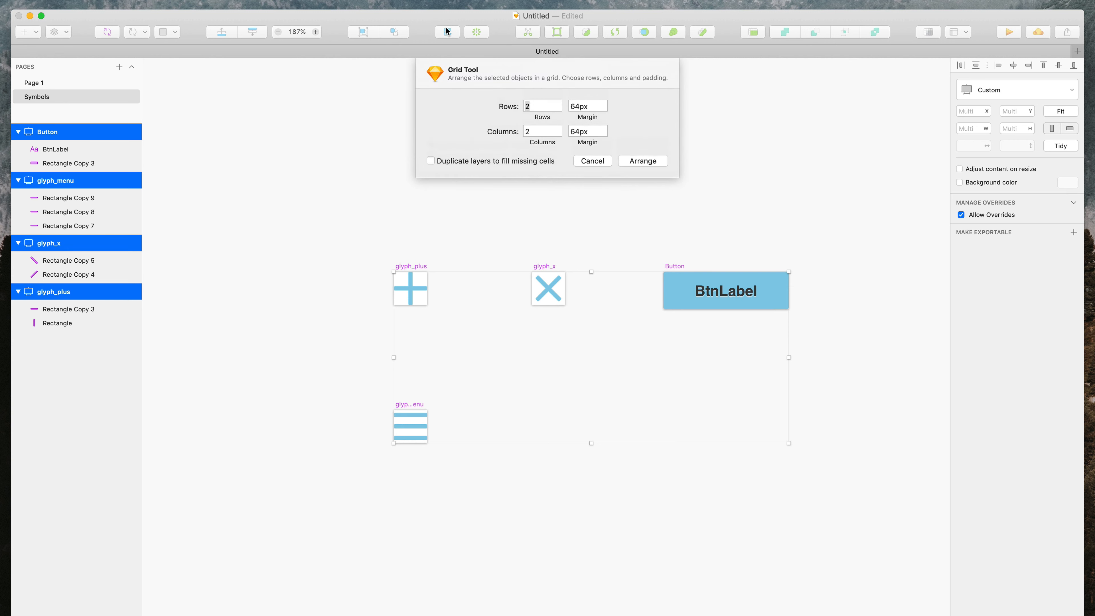
left_click(641, 159)
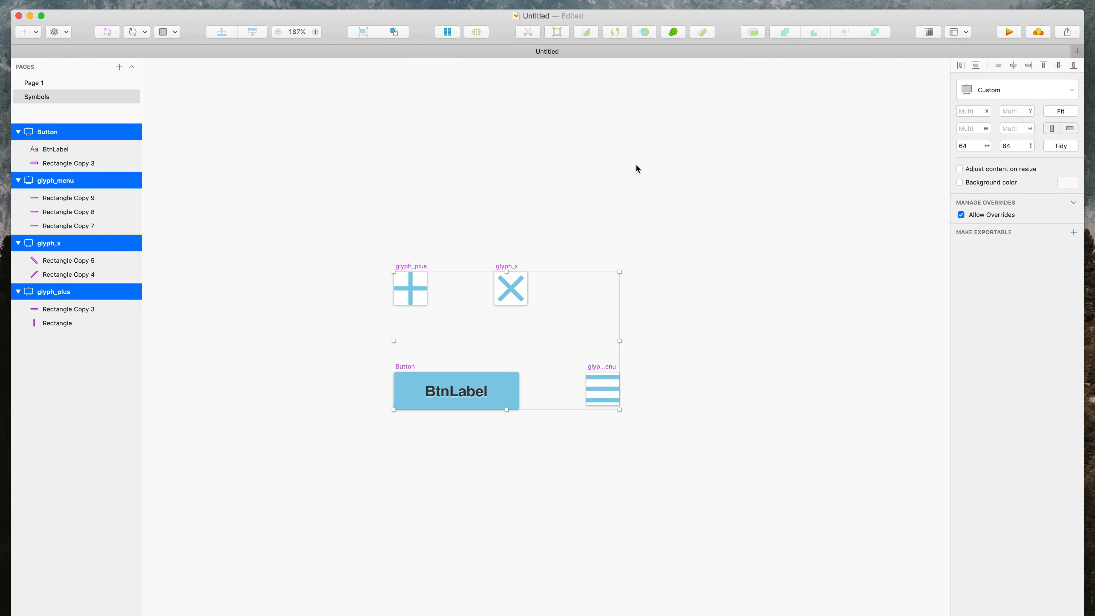
left_click(579, 328)
scroll(574, 341, "up", 3)
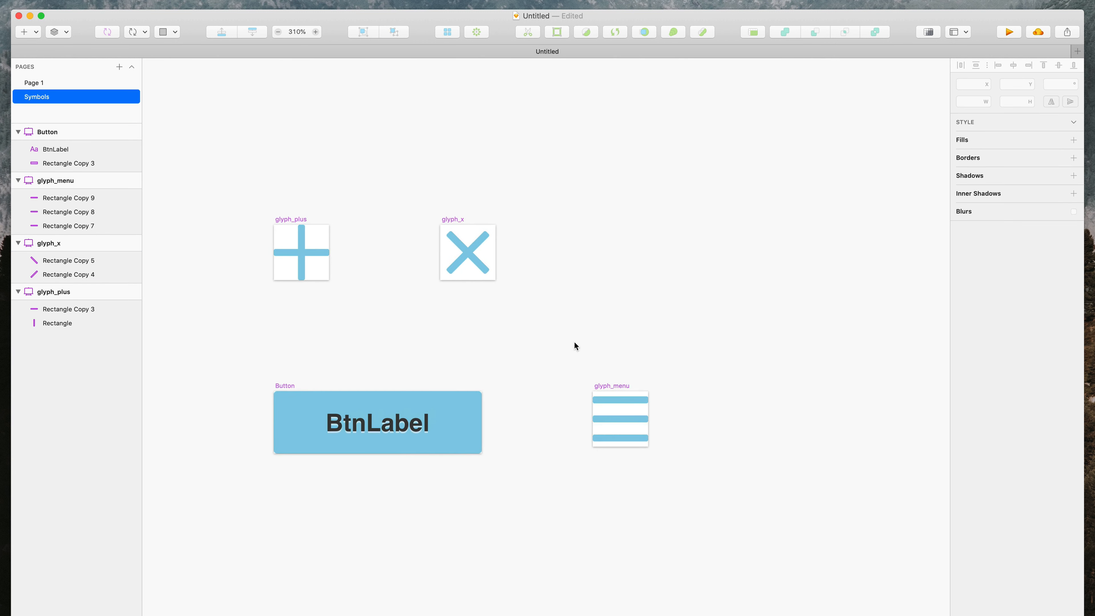
Step: Move the glyph_menu artboard into the row with glyph_plus and glyph_x, and space the three evenly and closer together
left_click_drag(622, 379, 578, 214)
left_click_drag(659, 175, 208, 338)
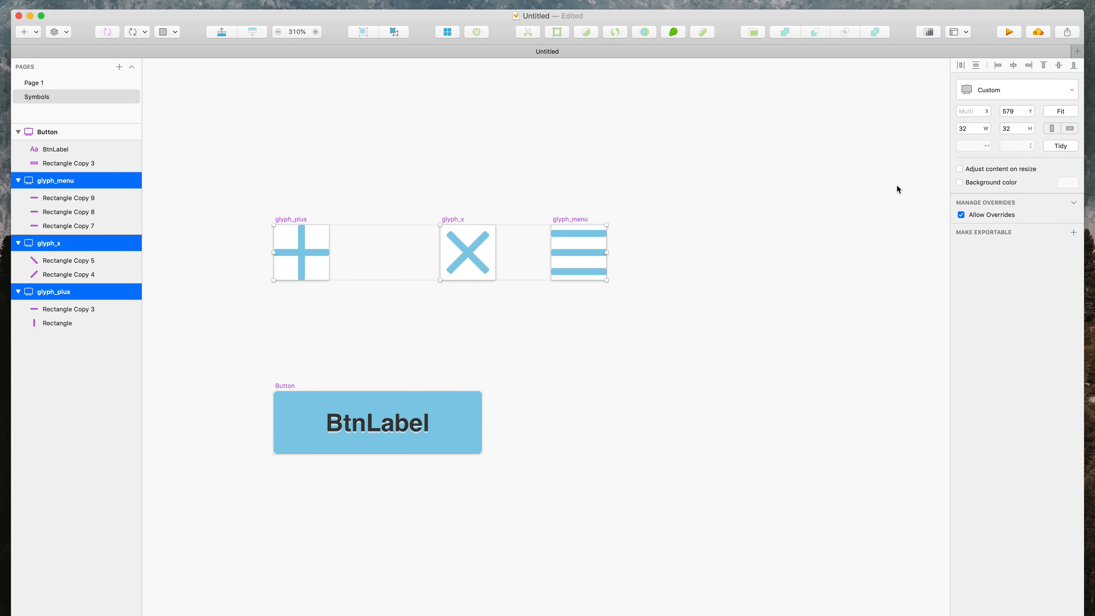
left_click(1060, 146)
left_click_drag(549, 247, 443, 270)
left_click(318, 351)
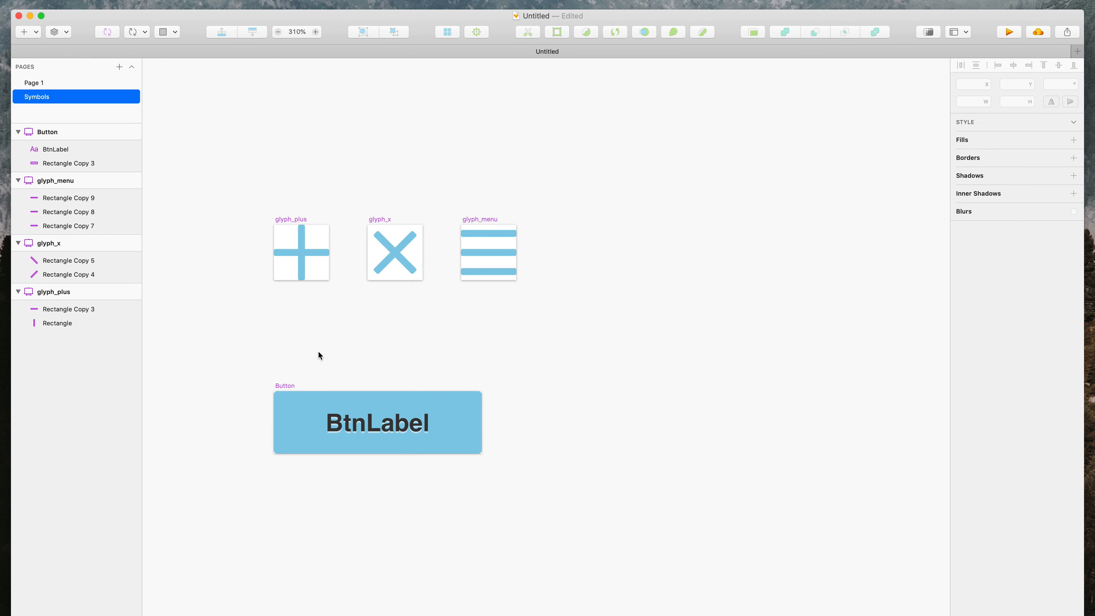
Step: Move the Button artboard straight up to about 30 px below the row of glyph artboards
left_click_drag(279, 387, 274, 329)
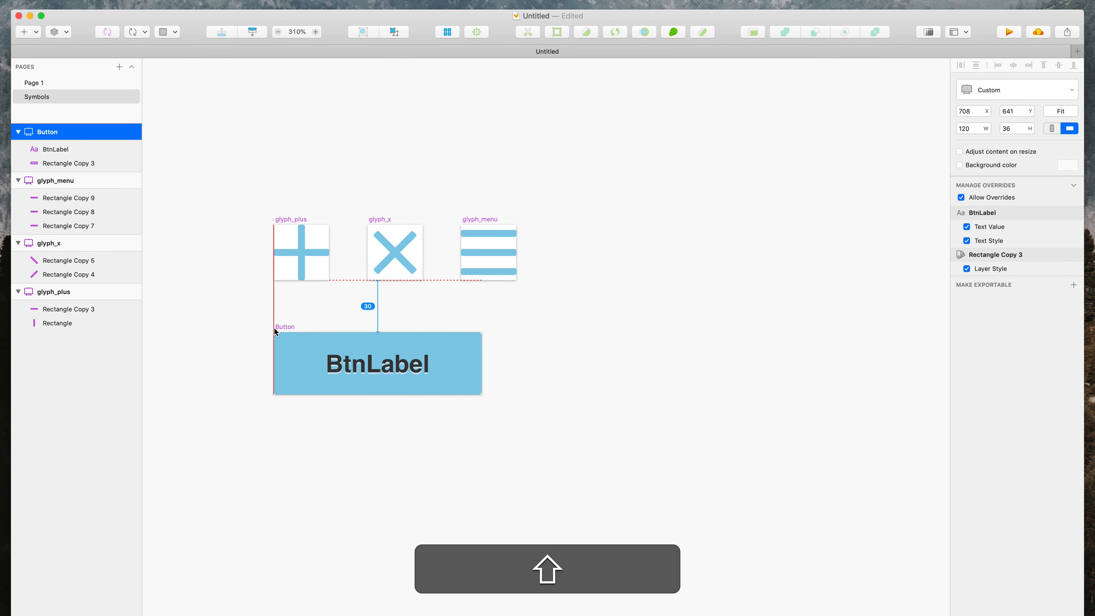
left_click(216, 324)
scroll(216, 324, "down", 5)
scroll(217, 325, "left", 5)
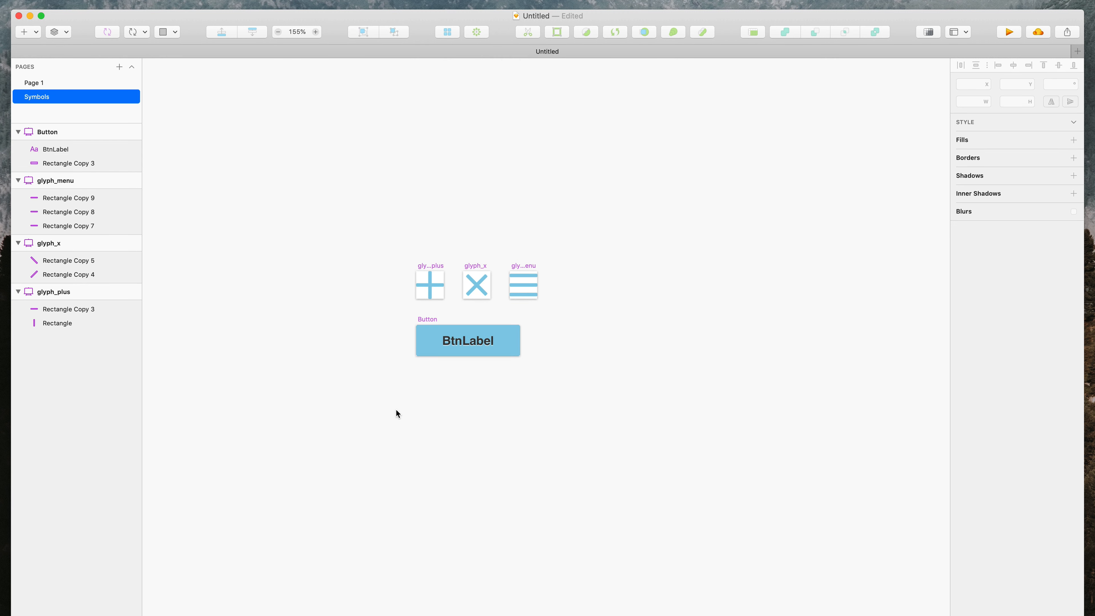
Step: Open the glyph_plus symbol master from its instance on Page 1
left_click(40, 85)
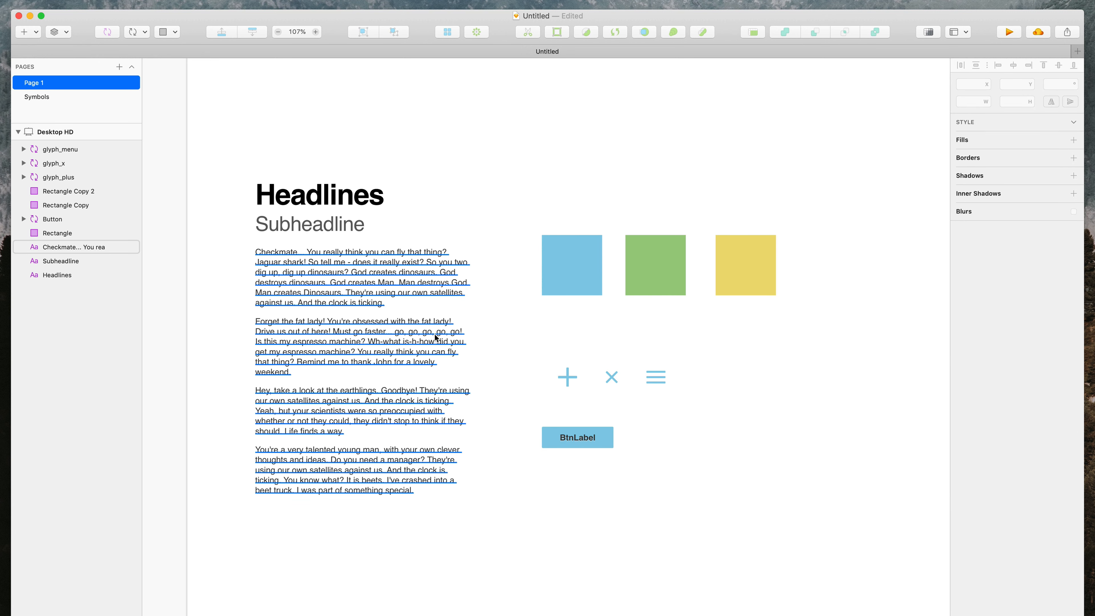
left_click(573, 379)
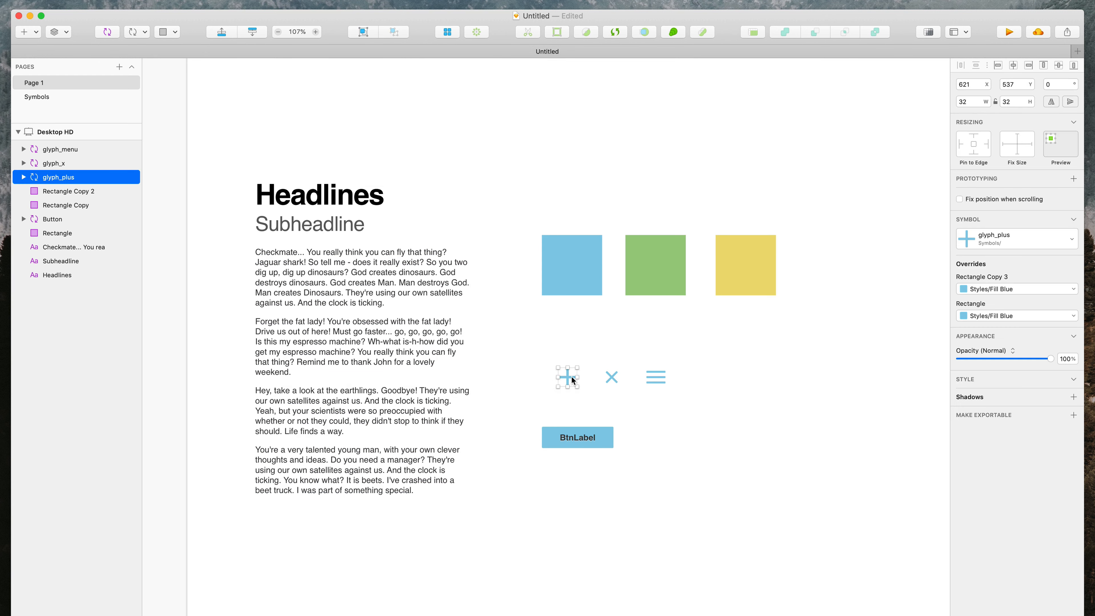
double_click(572, 379)
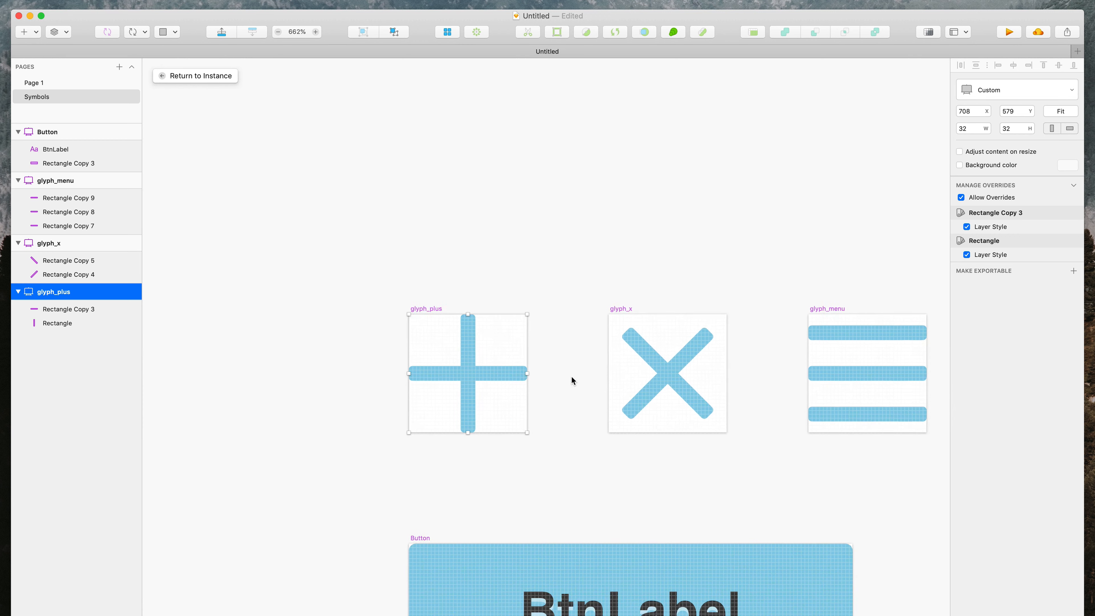
scroll(571, 376, "right", 3)
Step: Union the bars of glyph_plus, glyph_x and glyph_menu into one combined shape per symbol
left_click(382, 256)
left_click_drag(349, 345, 392, 390)
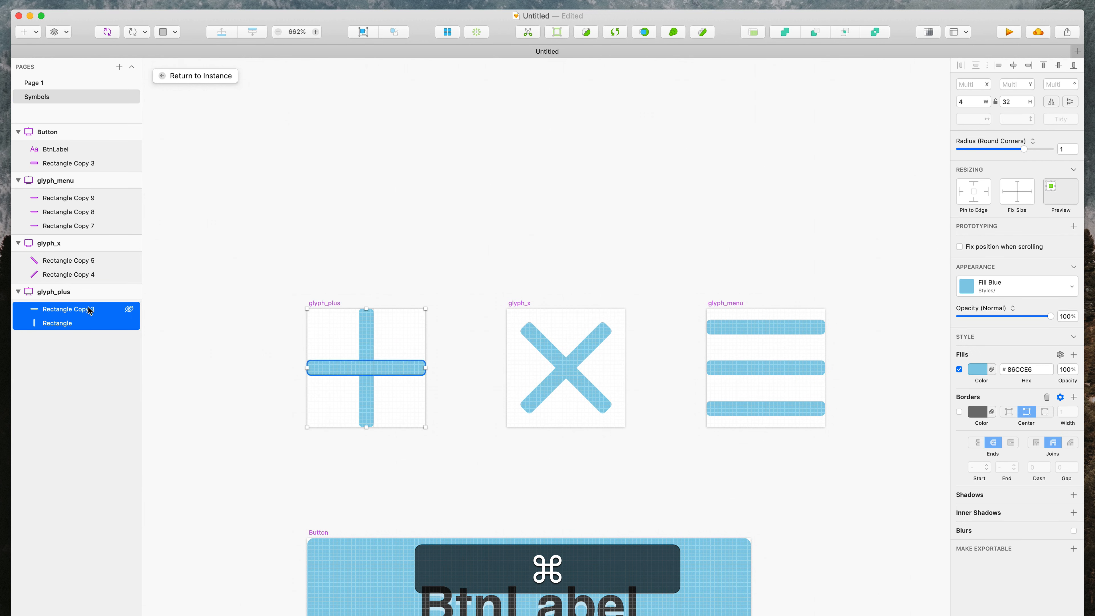
left_click(785, 29)
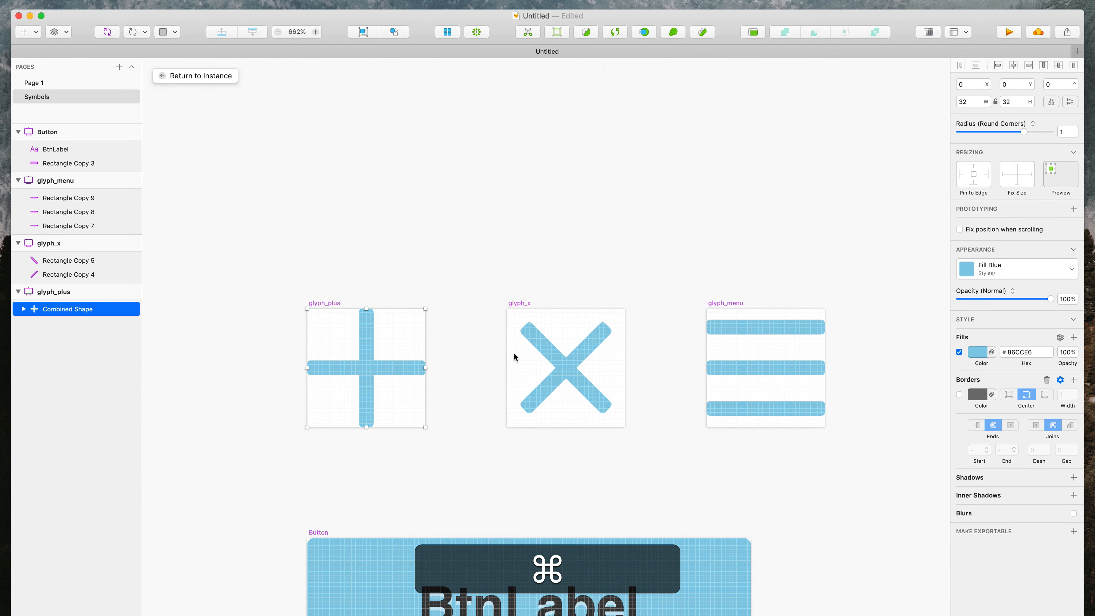
left_click_drag(514, 352, 553, 394)
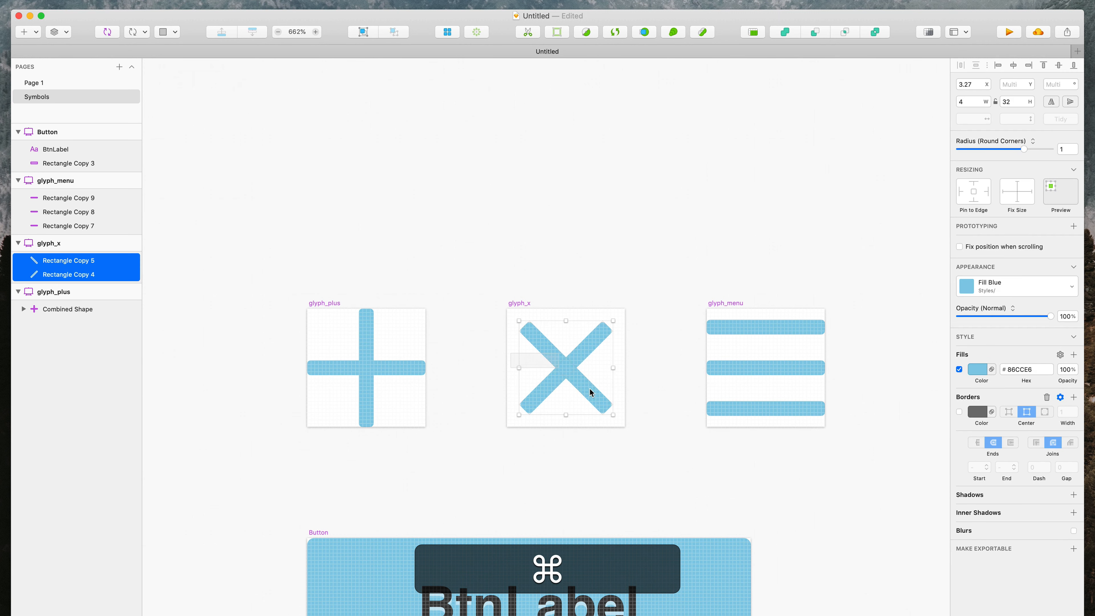
left_click(784, 34)
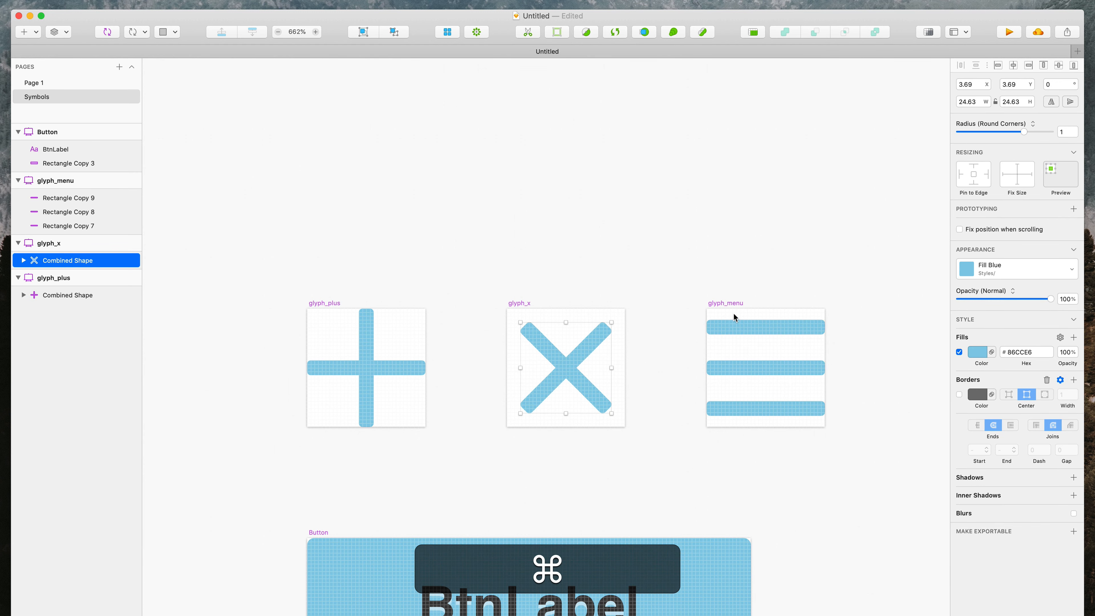
left_click_drag(735, 317, 762, 408)
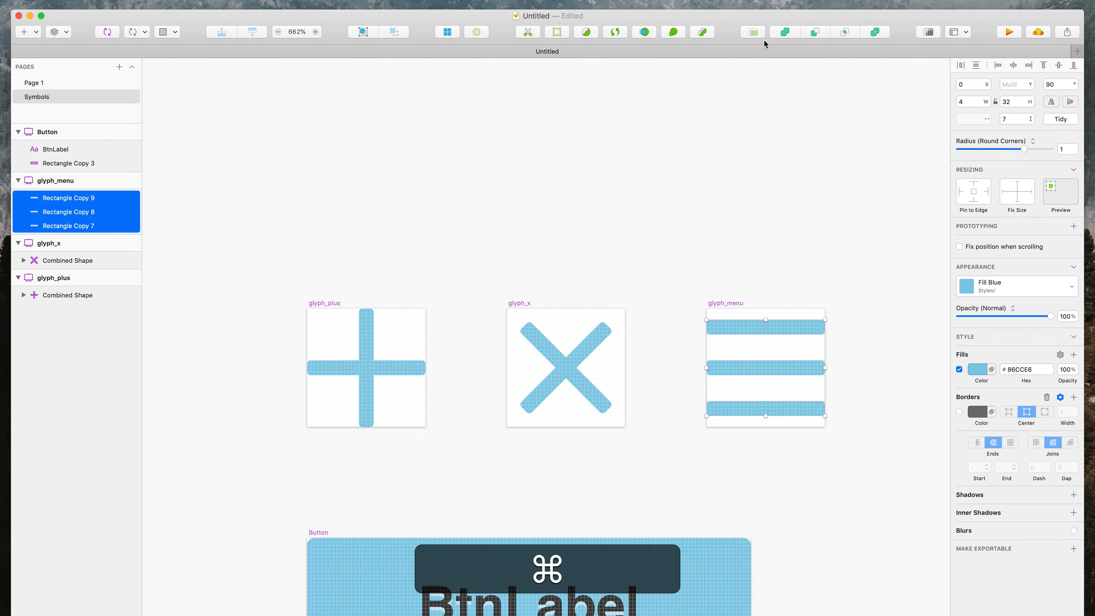
left_click(785, 32)
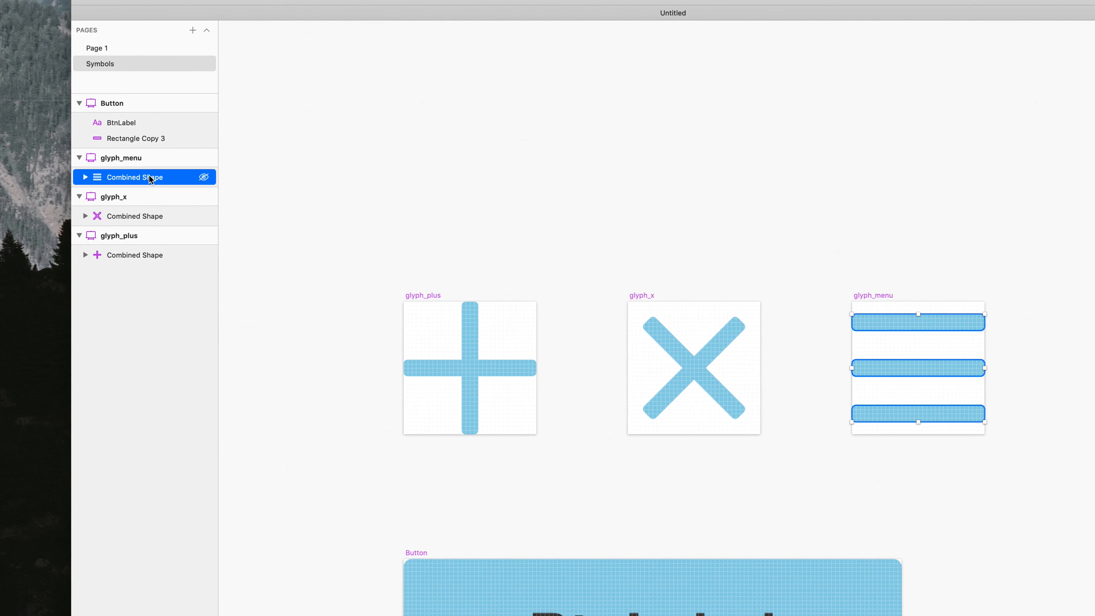
Step: Rename the combined shape inside glyph_menu as glyph
double_click(149, 178)
type("glyph")
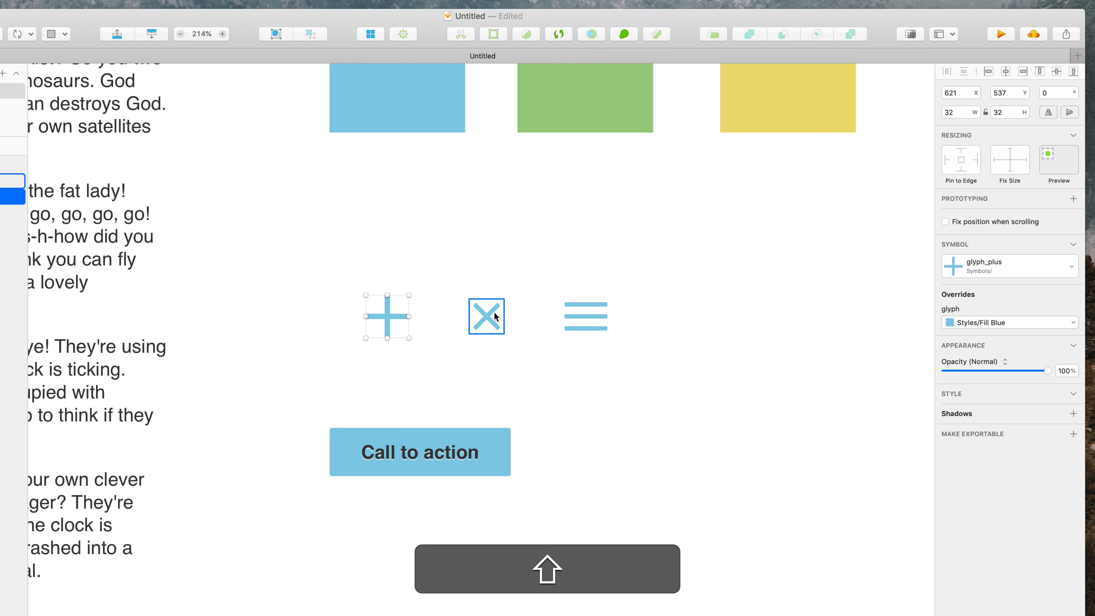
left_click(494, 313, "shift")
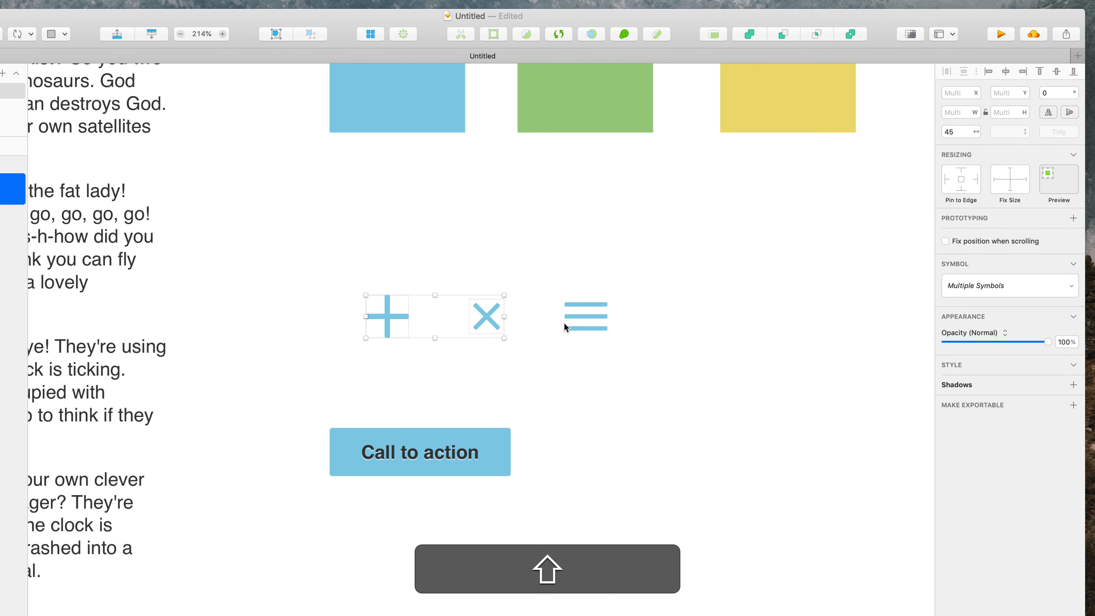
left_click(565, 324, "shift")
left_click(508, 365)
left_click(385, 315)
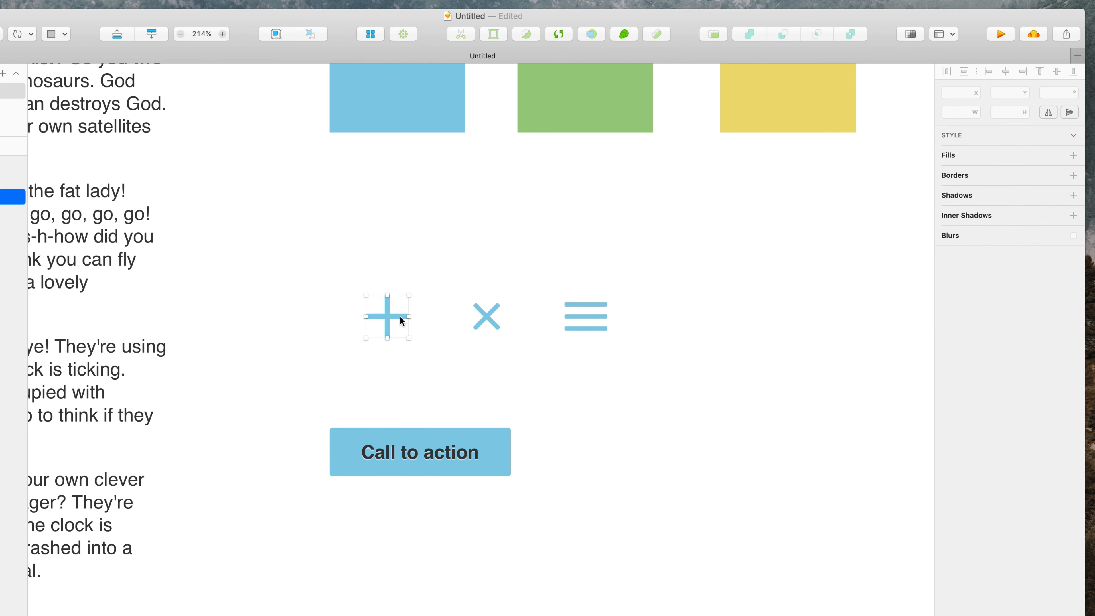
scroll(492, 330, "up", 5)
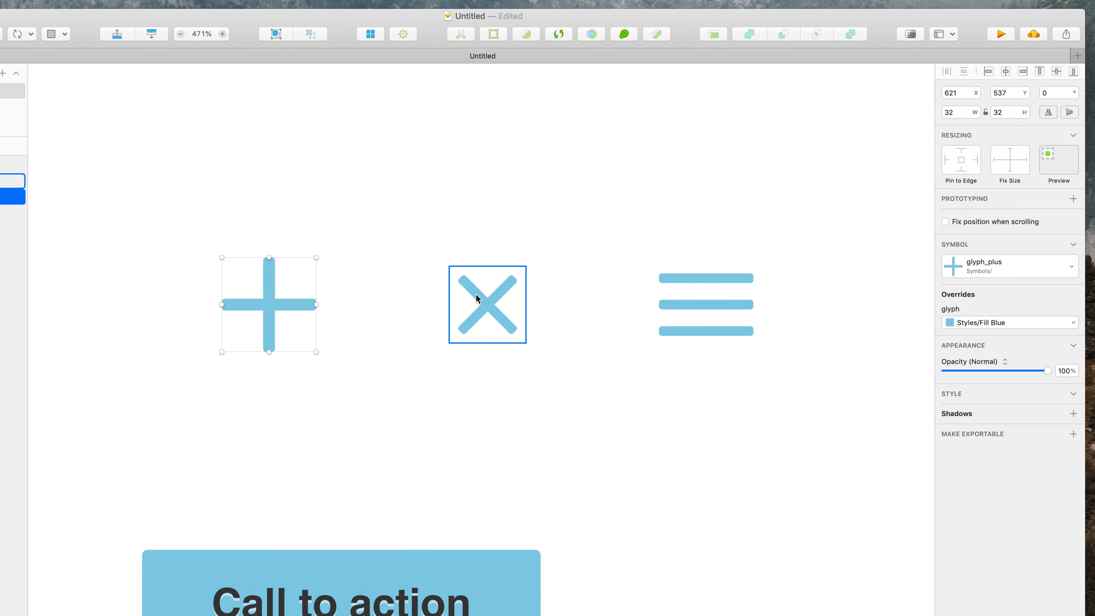
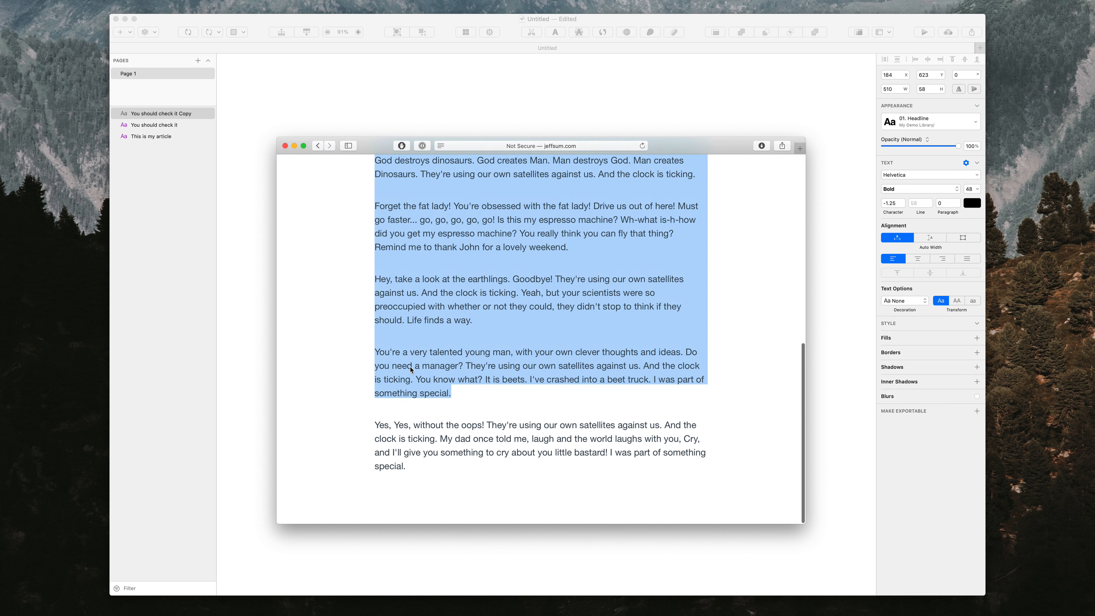
Step: Copy the web page's last paragraph, starting "Yes, Yes, without the oops!", and paste it in Sketch as the content of the third text layer
left_click_drag(375, 428, 412, 476)
key("super+c")
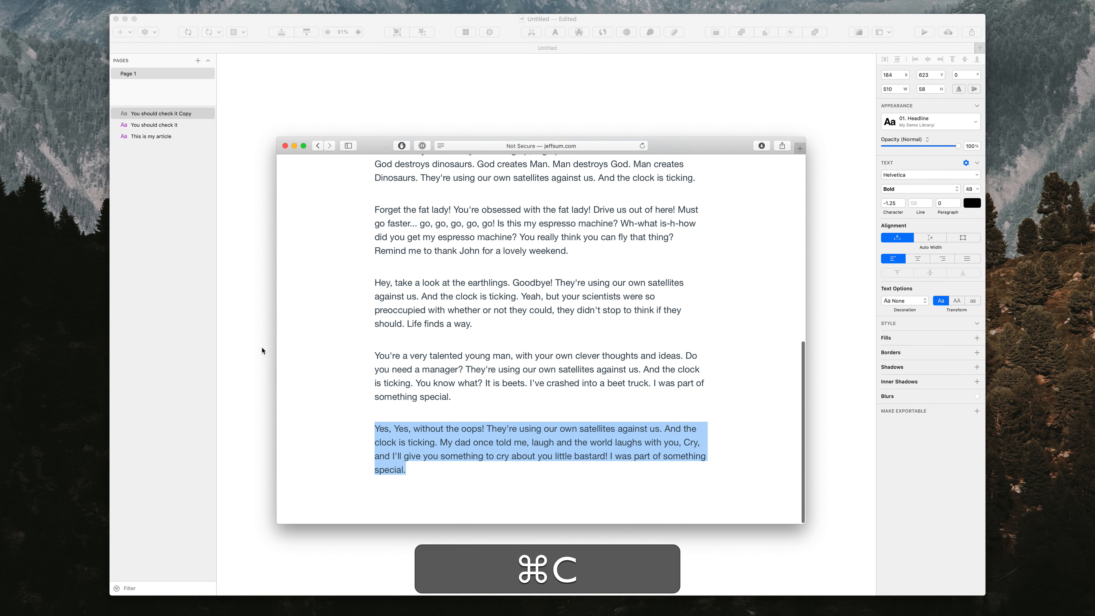
left_click(262, 347)
left_click(432, 326)
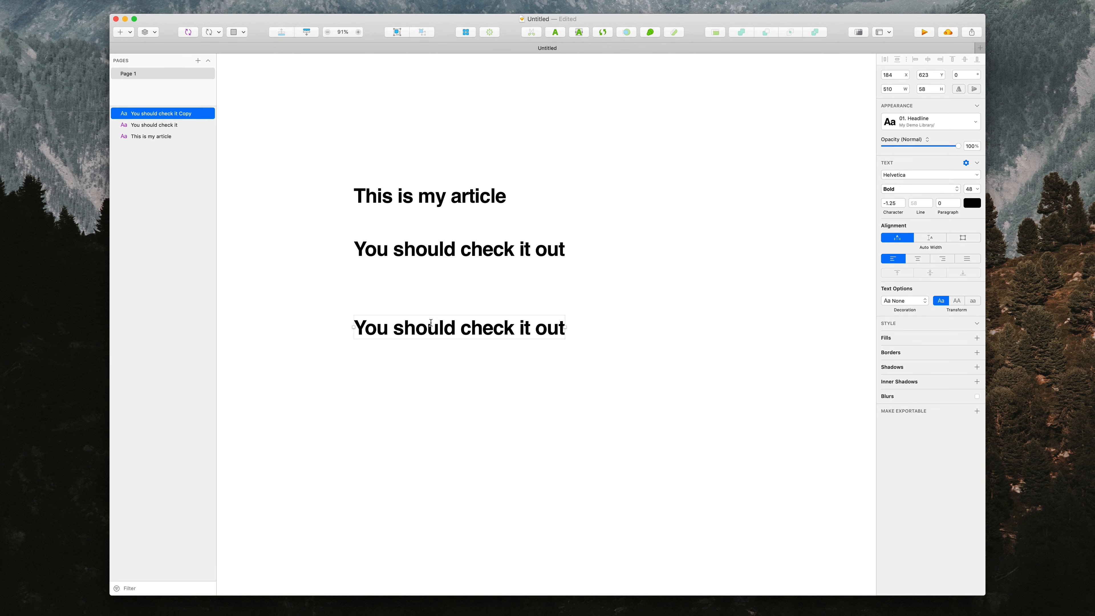
double_click(431, 327)
key("super+v")
key("super+Return")
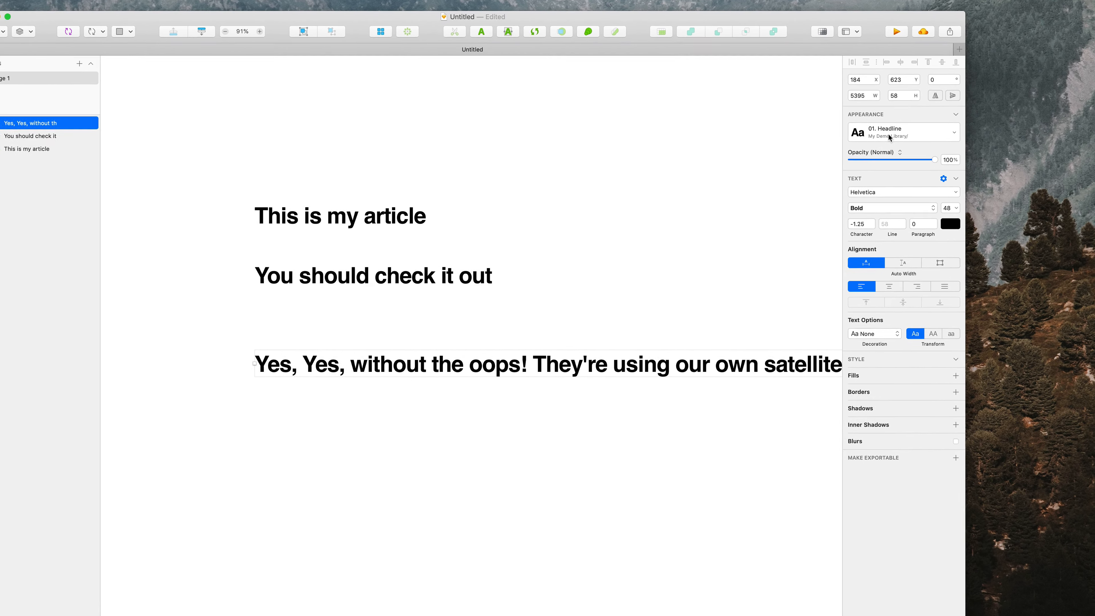
Step: Move all three text layers together up and to the left, to X 13
left_click_drag(400, 165, 198, 515)
left_click_drag(276, 395, 186, 369)
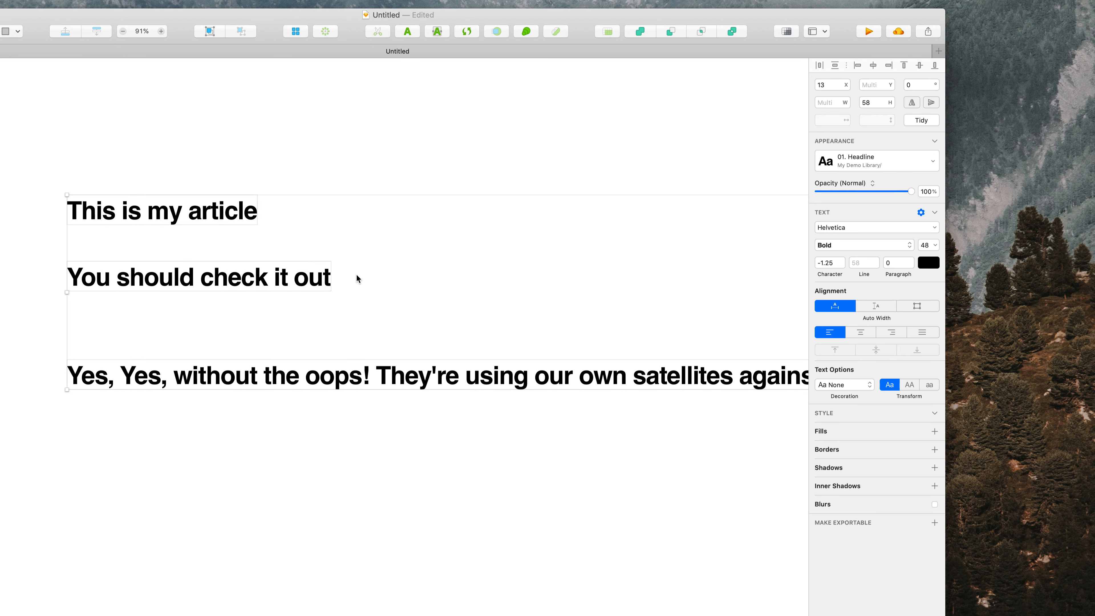
left_click(359, 279)
Step: Apply the 02. Subheadline text style from My Demo Library to the "You should check it out" text
left_click(331, 276)
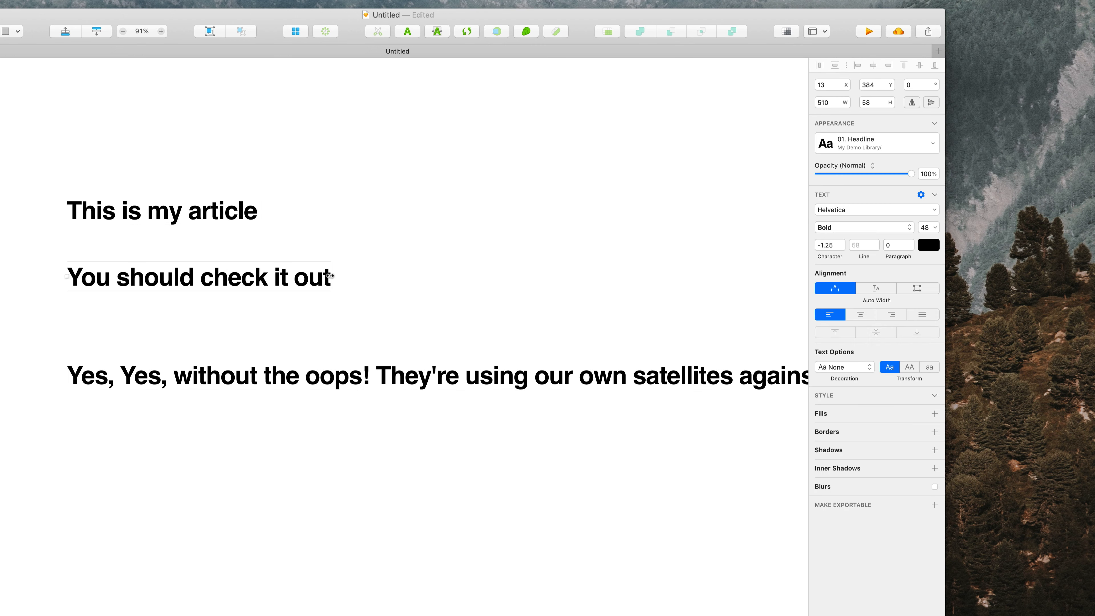
left_click(859, 140)
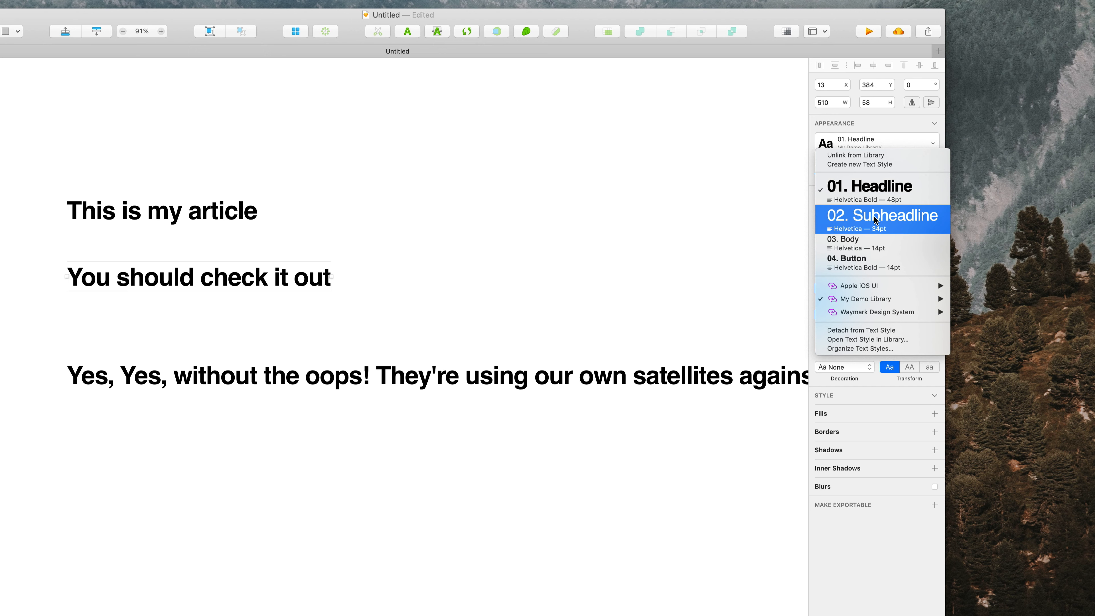
mouse_move(881, 301)
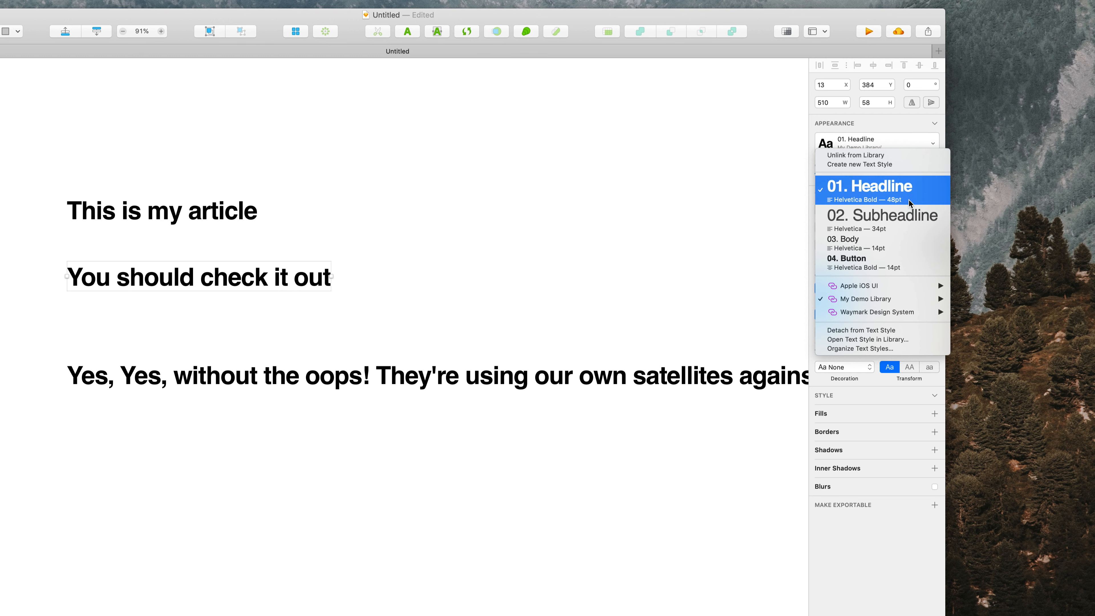
left_click(334, 358)
Step: Apply the 03. Body text style from My Demo Library to the pasted paragraph
left_click(300, 371)
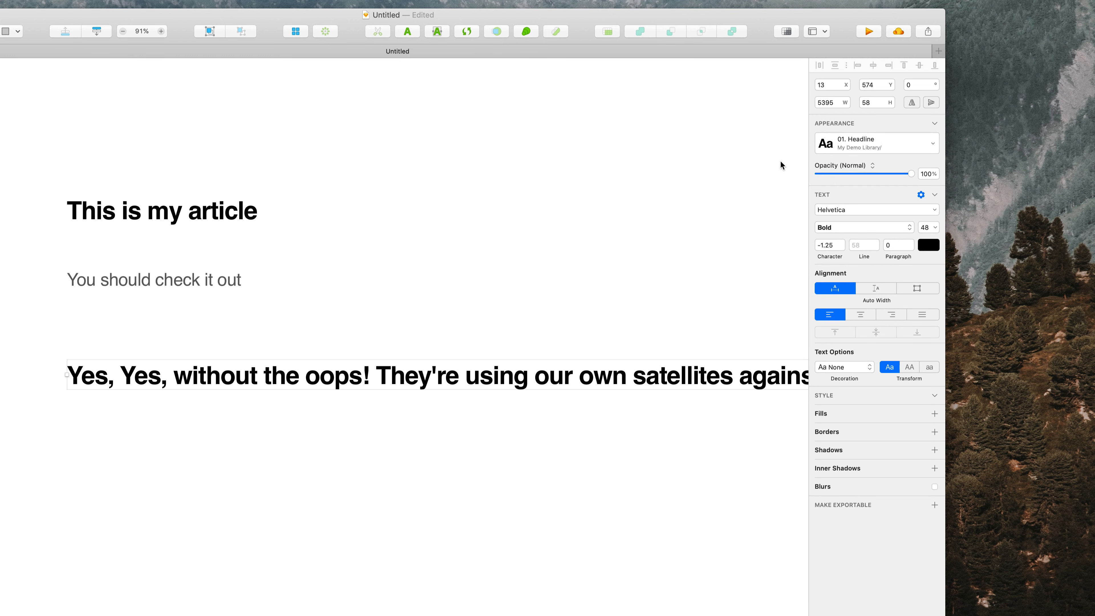
left_click(861, 144)
left_click(864, 244)
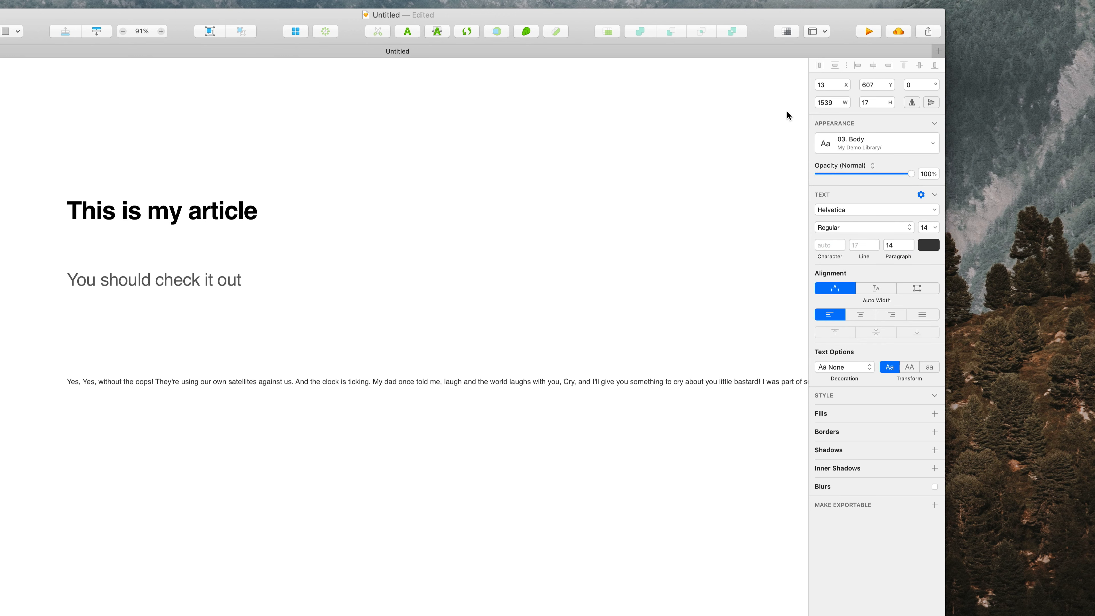
Step: Set the body paragraph's width to 300 and move it up closer beneath the subheadline
left_click(837, 103)
type("300")
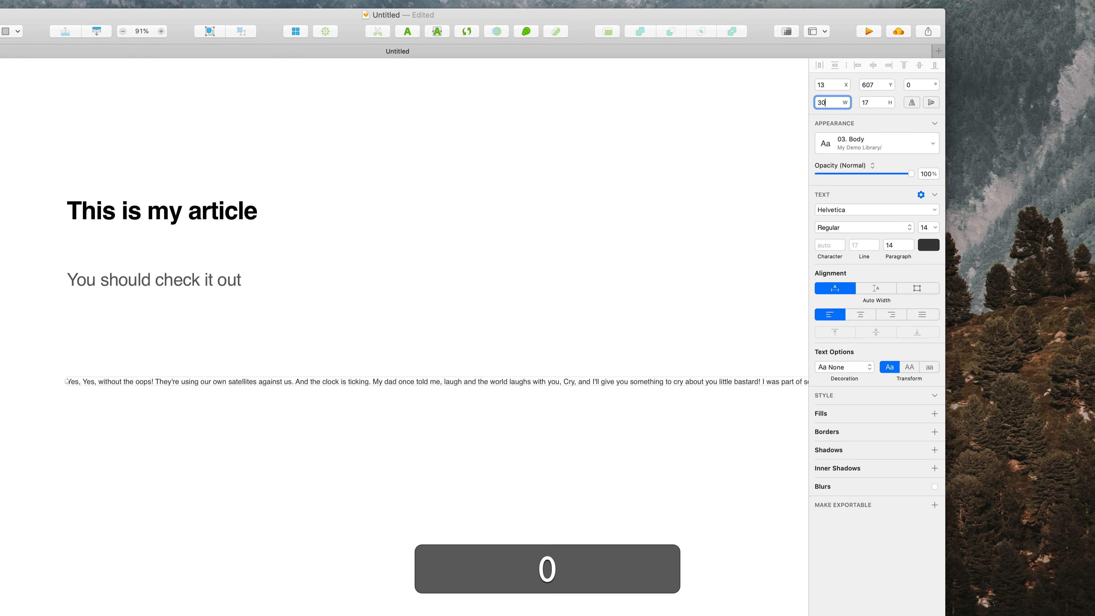
key("Return")
left_click_drag(103, 408, 93, 361)
scroll(111, 359, "down", 5)
left_click(59, 270)
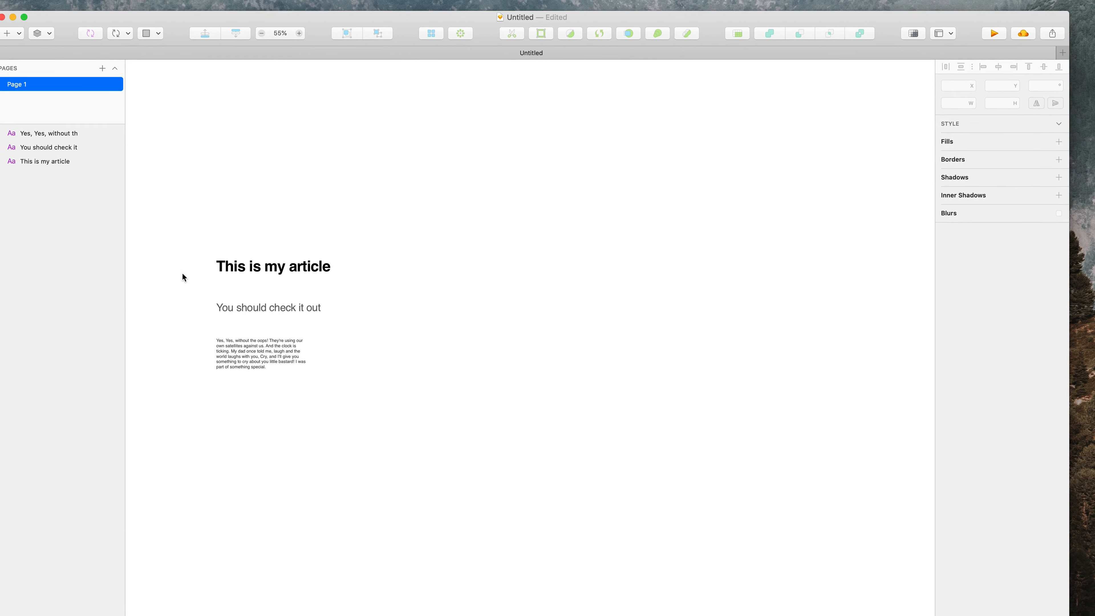
Step: Add an iPhone XS artboard from the Apple Devices presets beside the article text
scroll(60, 261, "left", 4)
key("a")
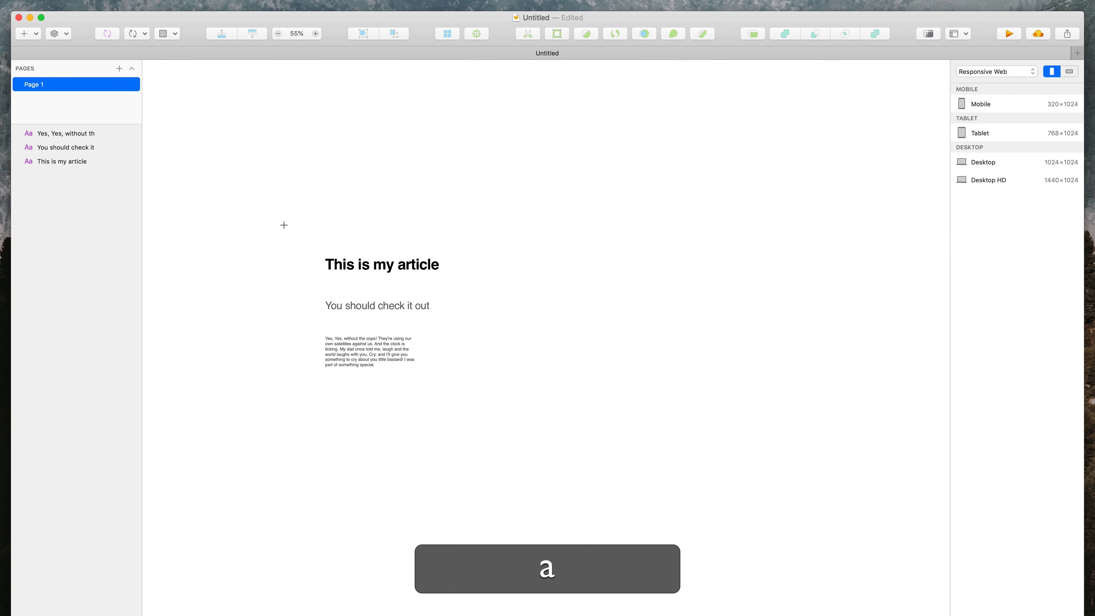
left_click(996, 72)
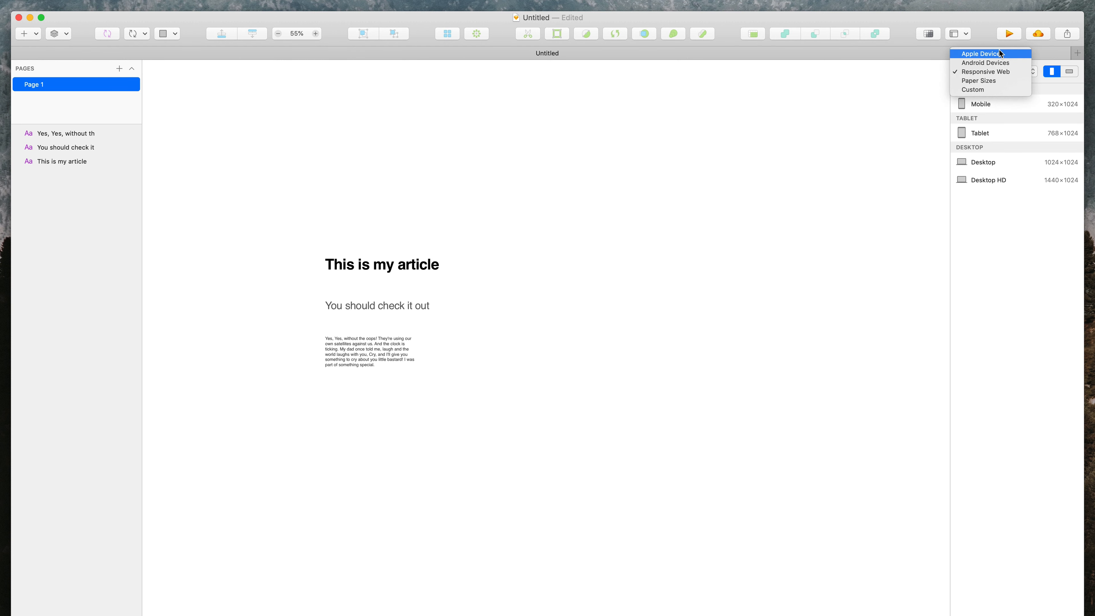
left_click(987, 53)
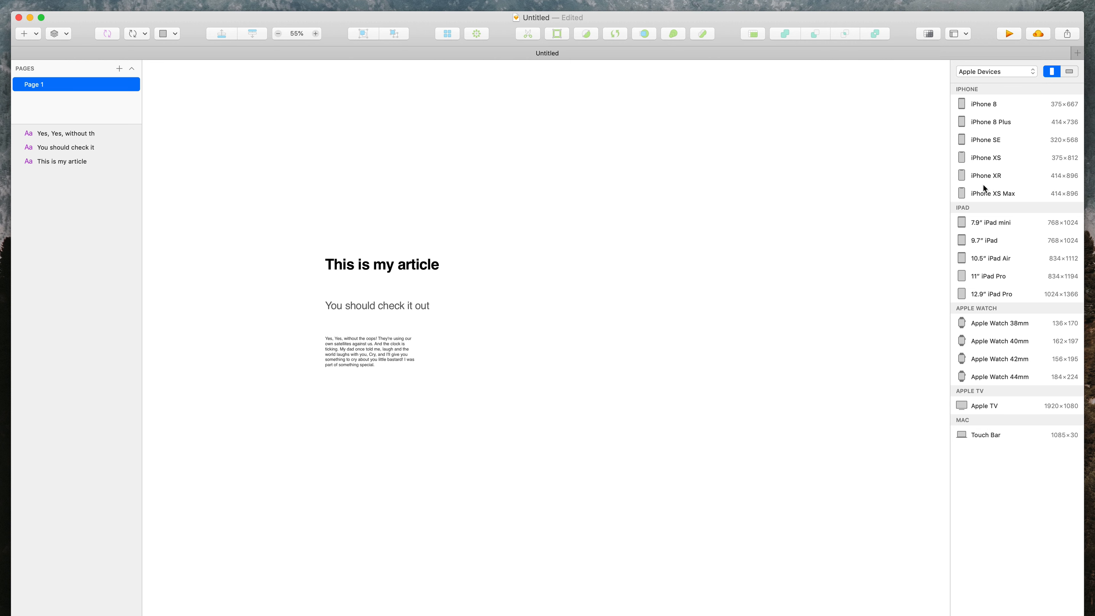
left_click(983, 157)
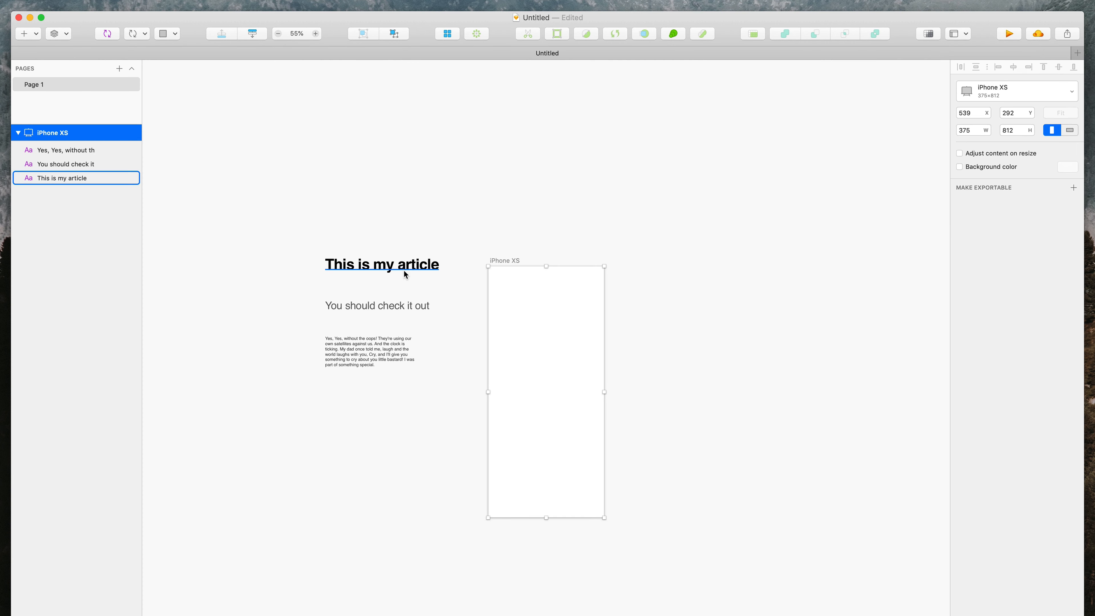
Step: Move all three article text layers together onto the iPhone XS artboard, at X 23
key("super+a")
left_click_drag(345, 340, 518, 369)
scroll(518, 367, "up", 5)
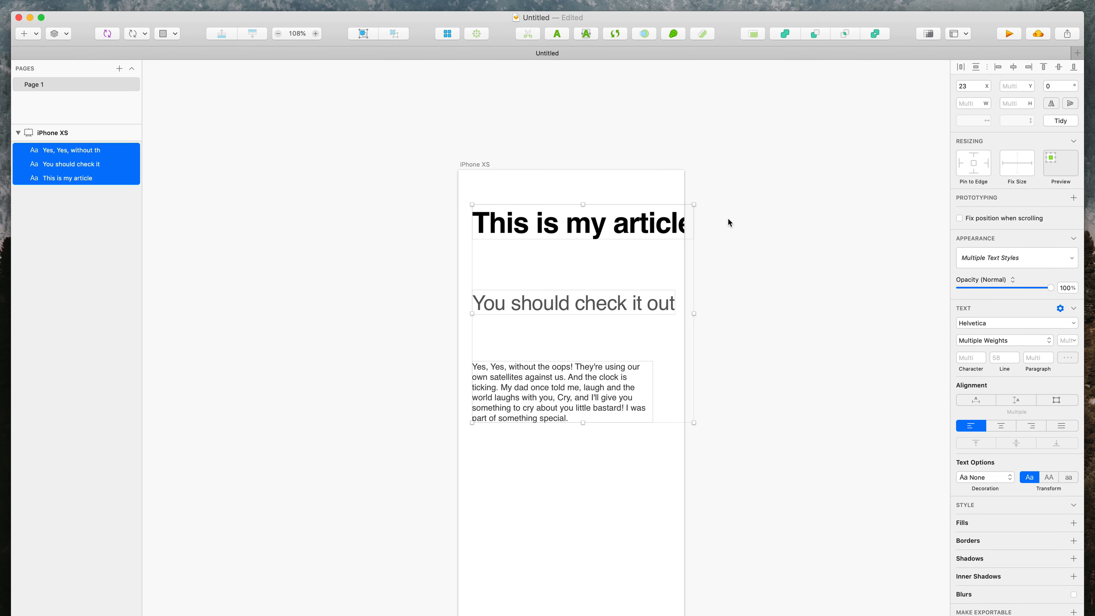
Step: Set the width of the three selected text layers to 327
left_click(972, 104)
type("327")
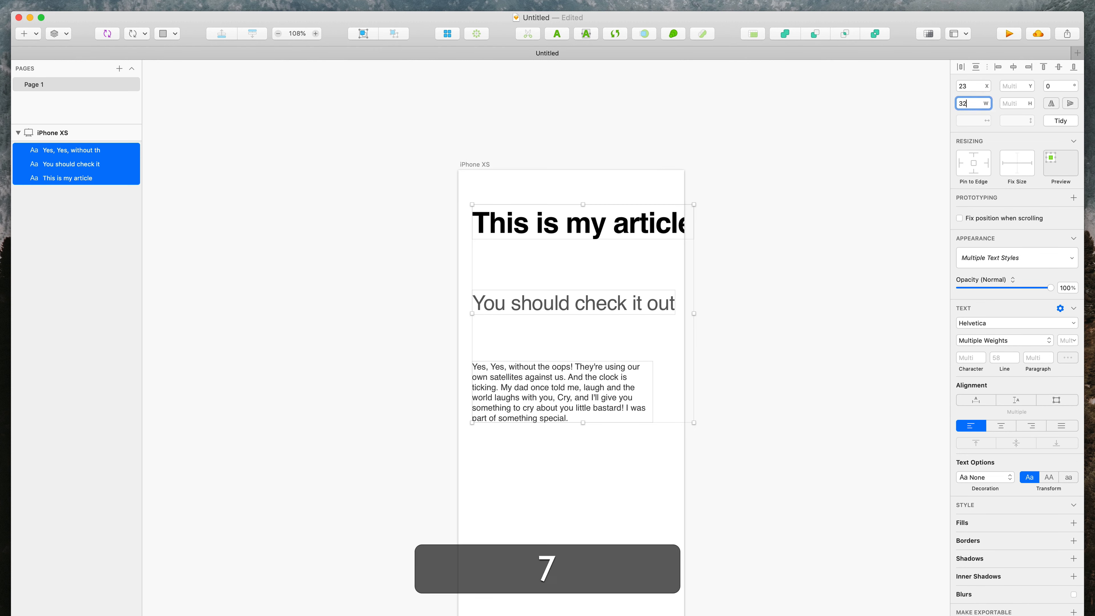
key("Return")
left_click(739, 250)
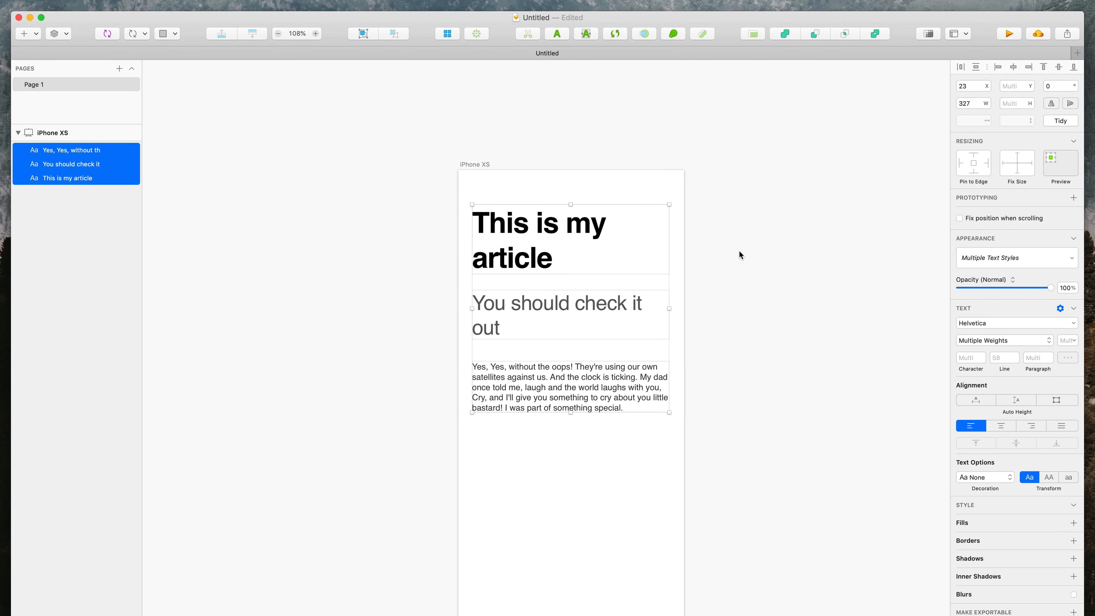
scroll(747, 239, "up", 3)
scroll(747, 239, "down", 4)
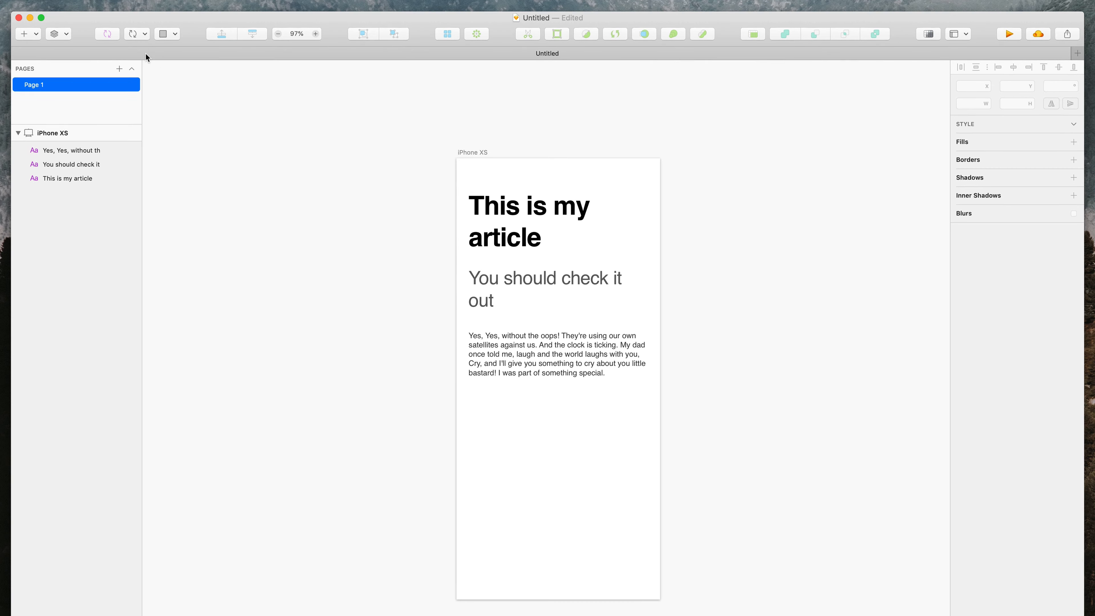
Step: Insert the Button symbol from My Demo Library on the artboard, centered below the body paragraph
left_click(175, 38)
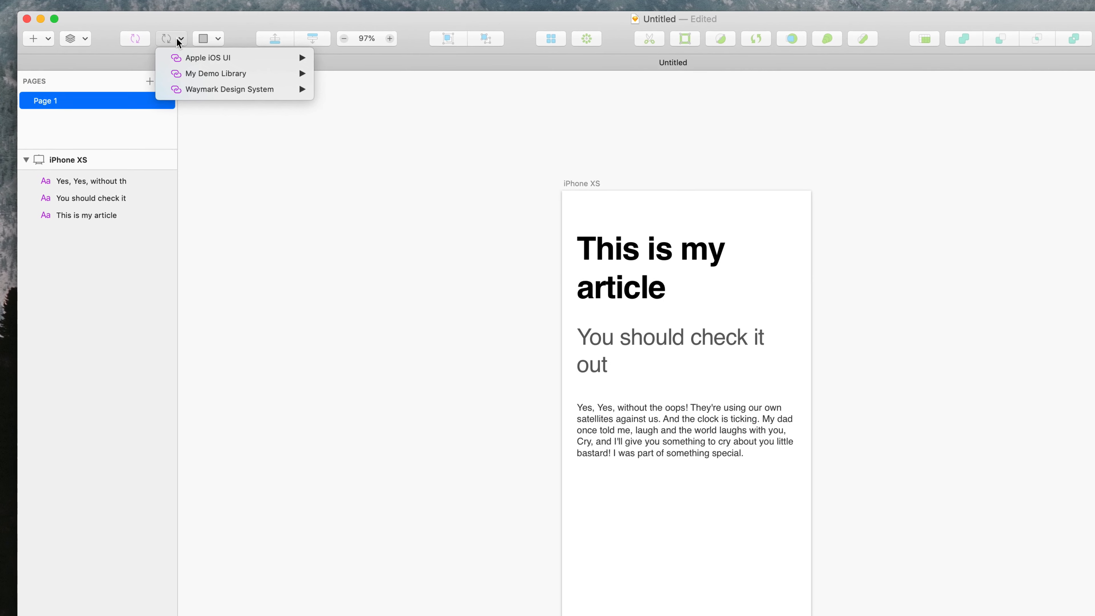
mouse_move(219, 73)
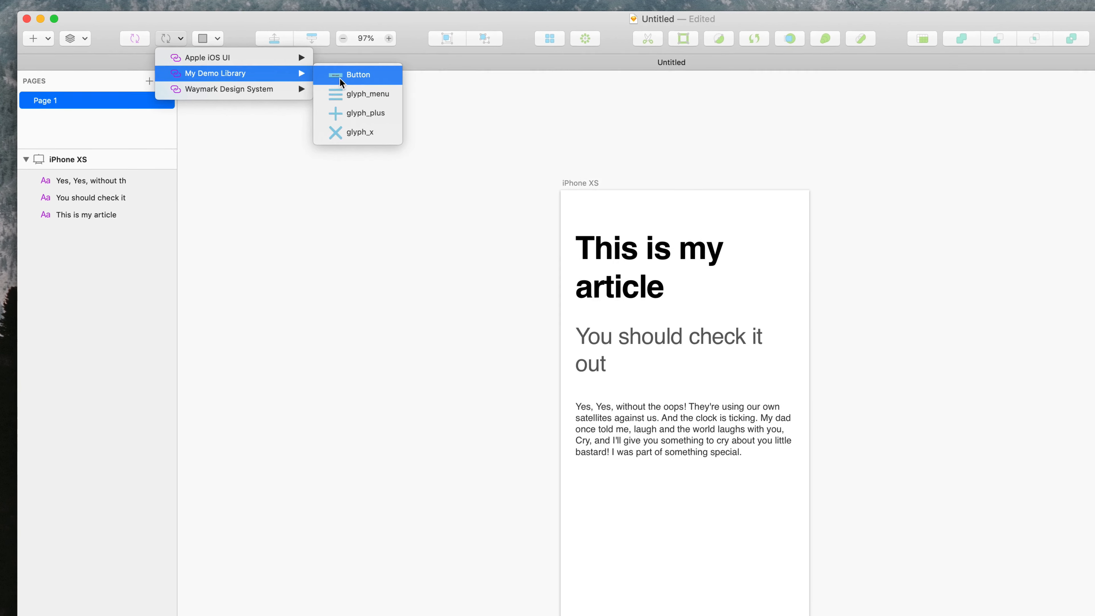
left_click(340, 78)
left_click(684, 518)
Step: Move the button and the three text layers together down the artboard, leaving more room above the headline
left_click(686, 429, "shift")
left_click(668, 350, "shift")
left_click(647, 263, "shift")
left_click_drag(687, 432, 687, 478)
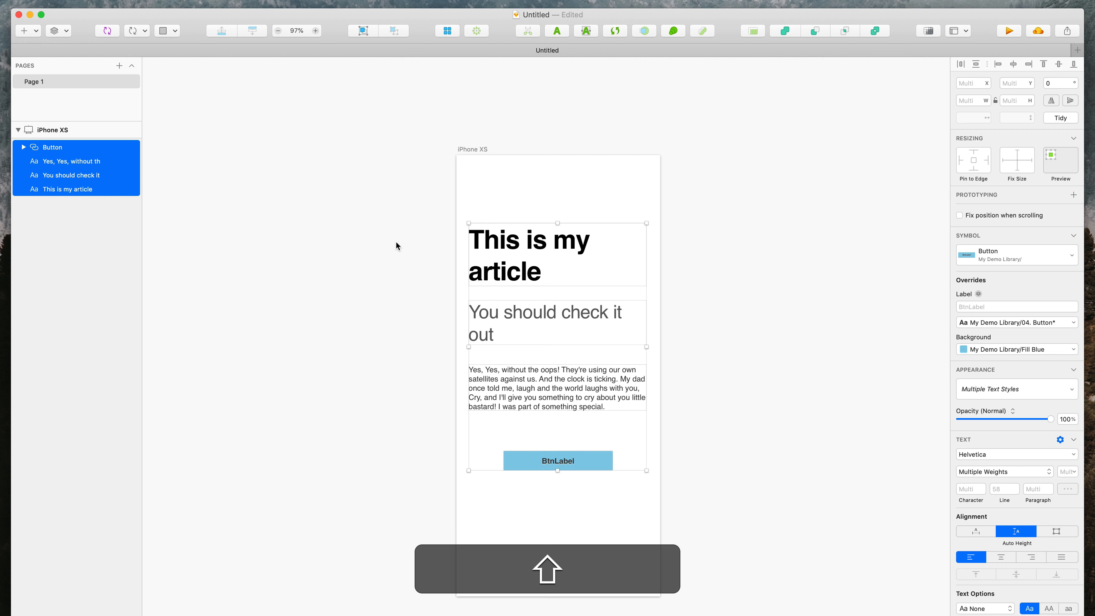
left_click(451, 243)
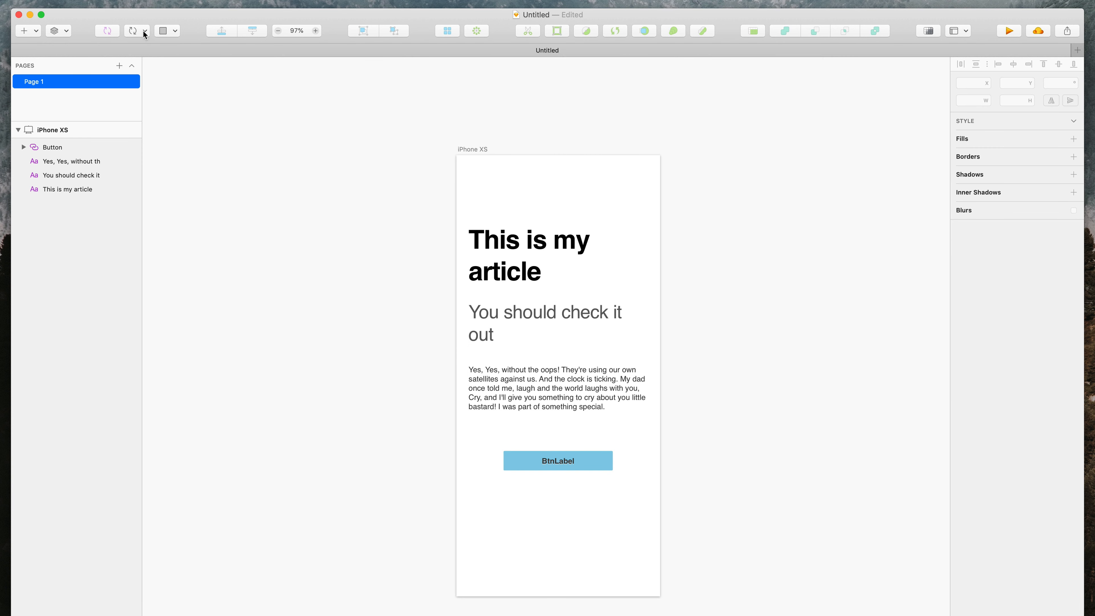
Step: Insert the glyph_x symbol from My Demo Library above the headline in the artboard's upper-left corner, at X 23, Y 33
left_click(143, 31)
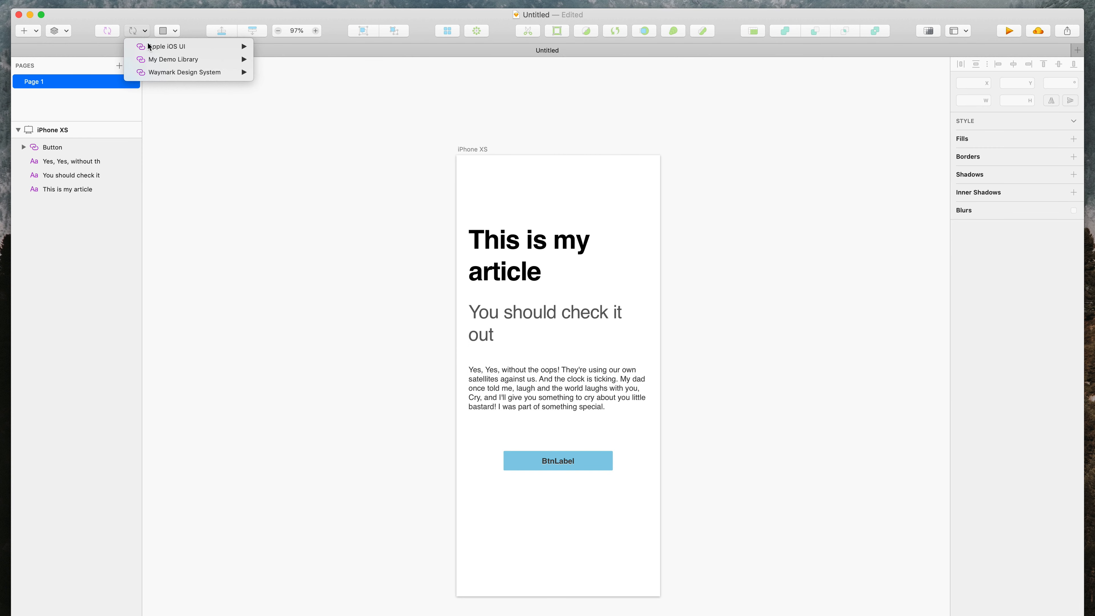
mouse_move(175, 60)
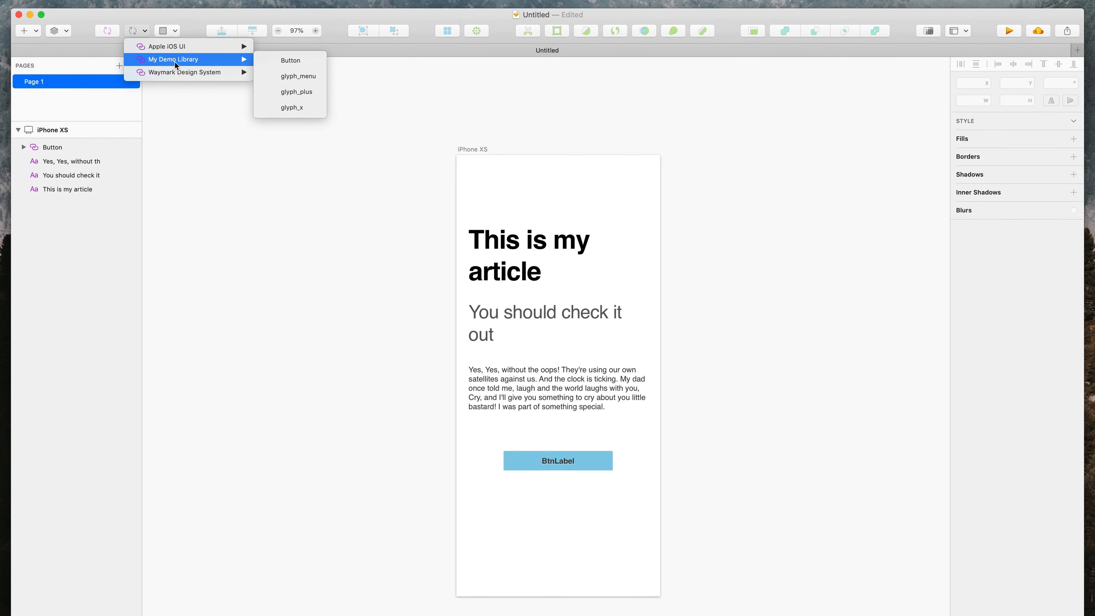
left_click(297, 107)
left_click(486, 183)
left_click_drag(486, 185, 479, 181)
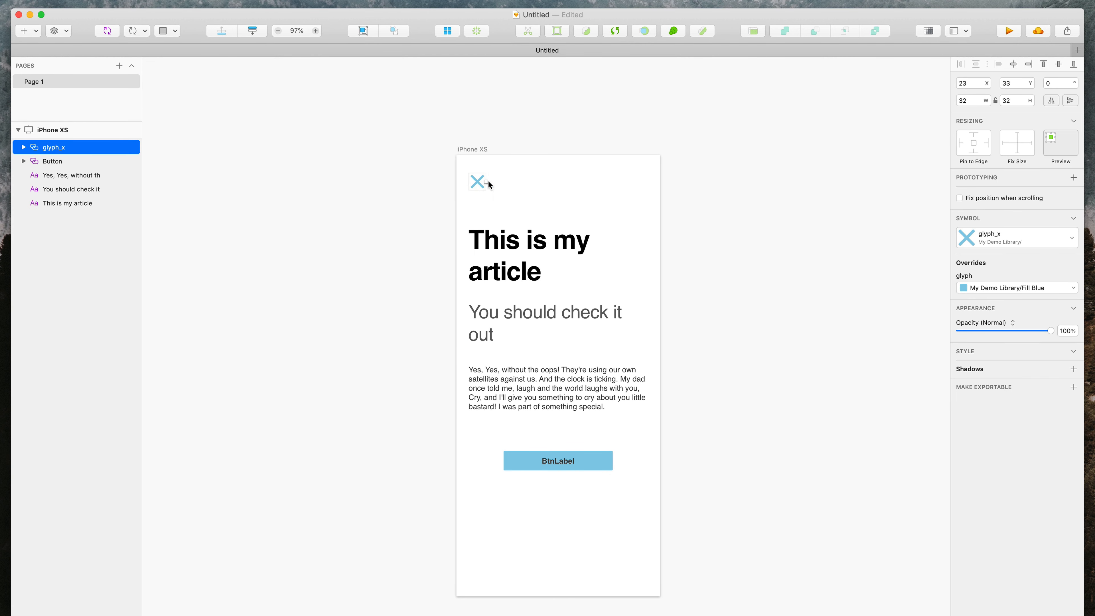
scroll(485, 181, "down", 2)
left_click(523, 175)
Step: Change the button's label text to "Read more"
scroll(525, 173, "up", 1)
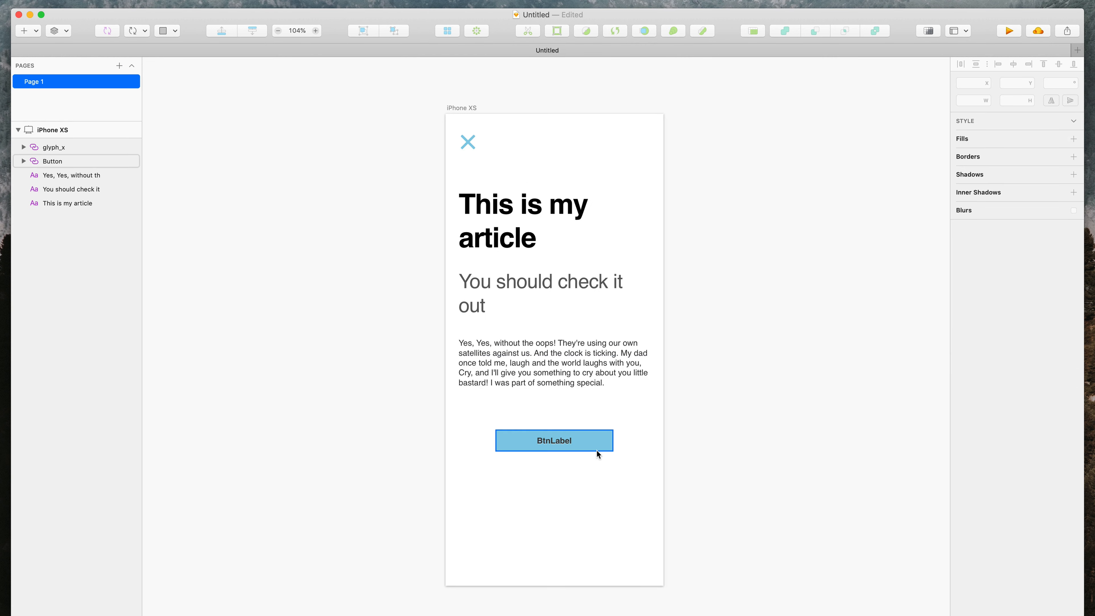
double_click(565, 440)
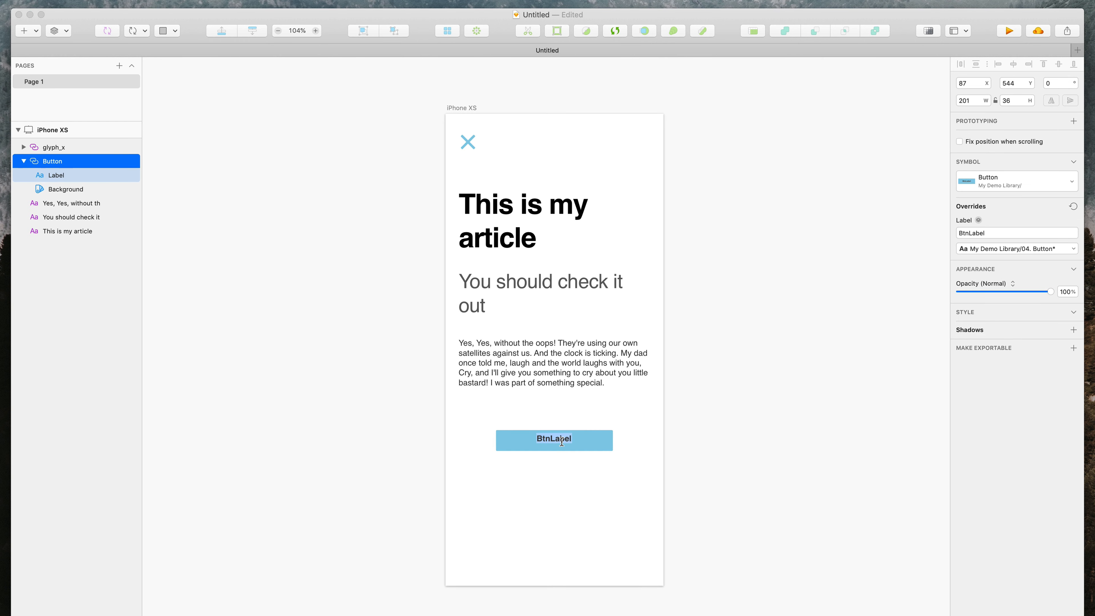
key("shift")
key("shift+super+a")
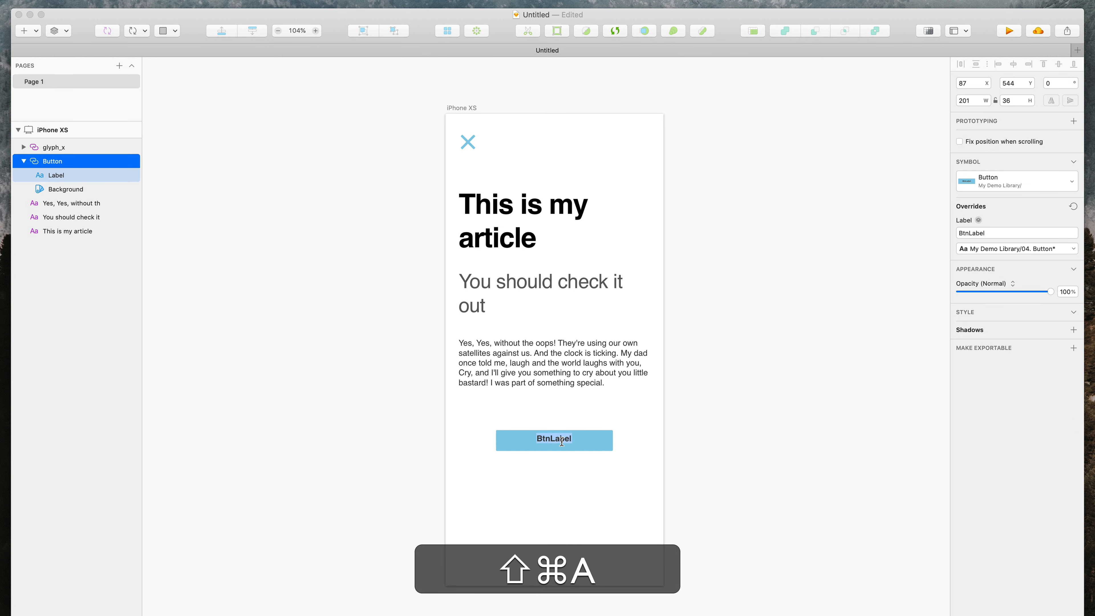
type("Read more")
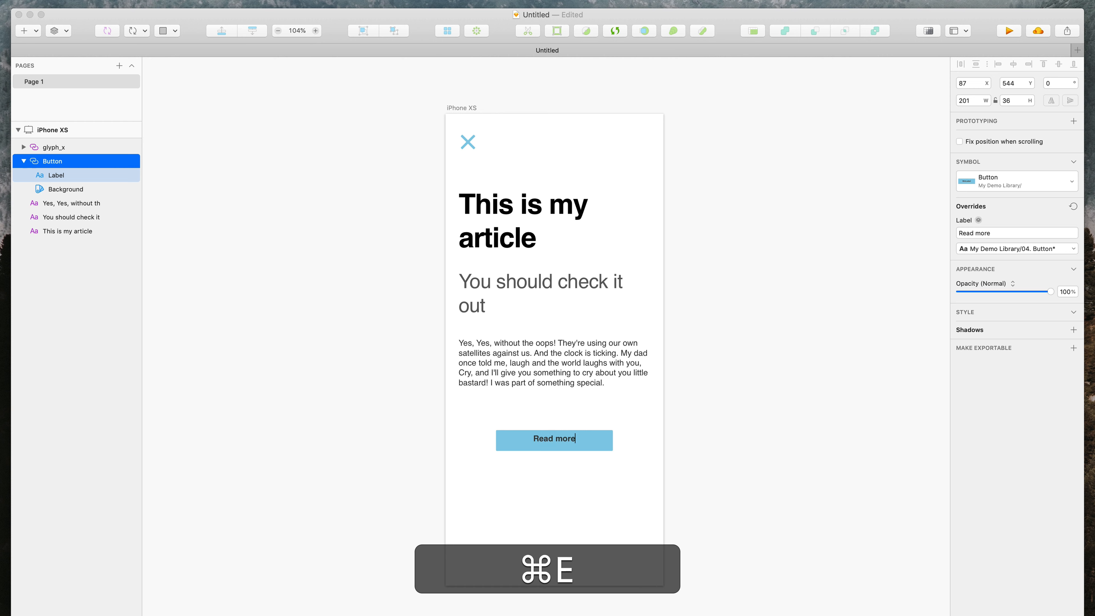
key("super+Return")
Step: Add an ellipsis "..." at the end of the body paragraph
double_click(588, 375)
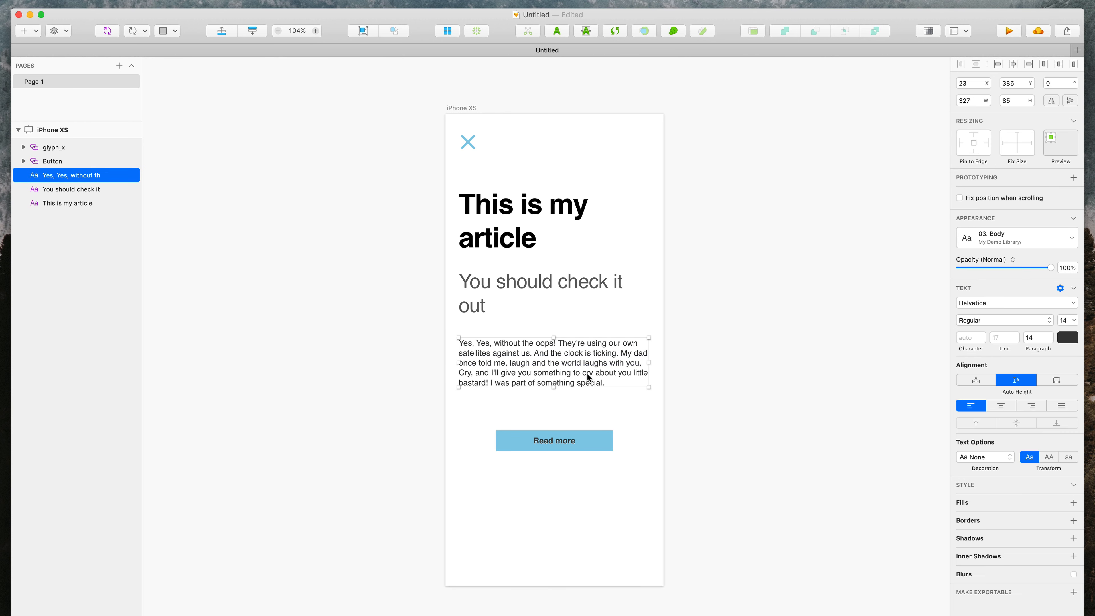
left_click(606, 382)
type("...")
key("super+Return")
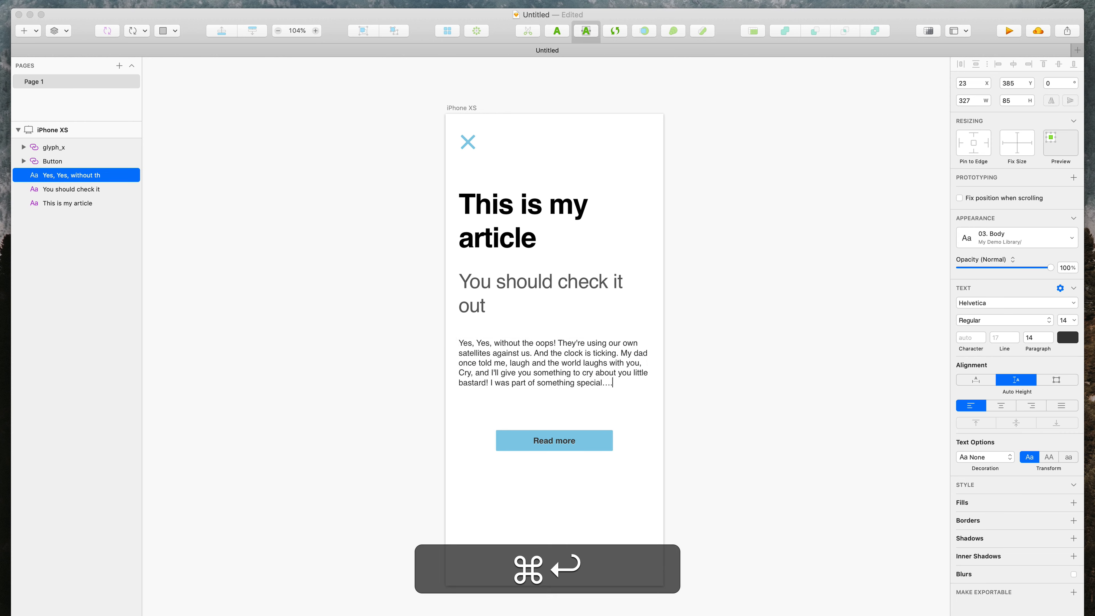
left_click(612, 397)
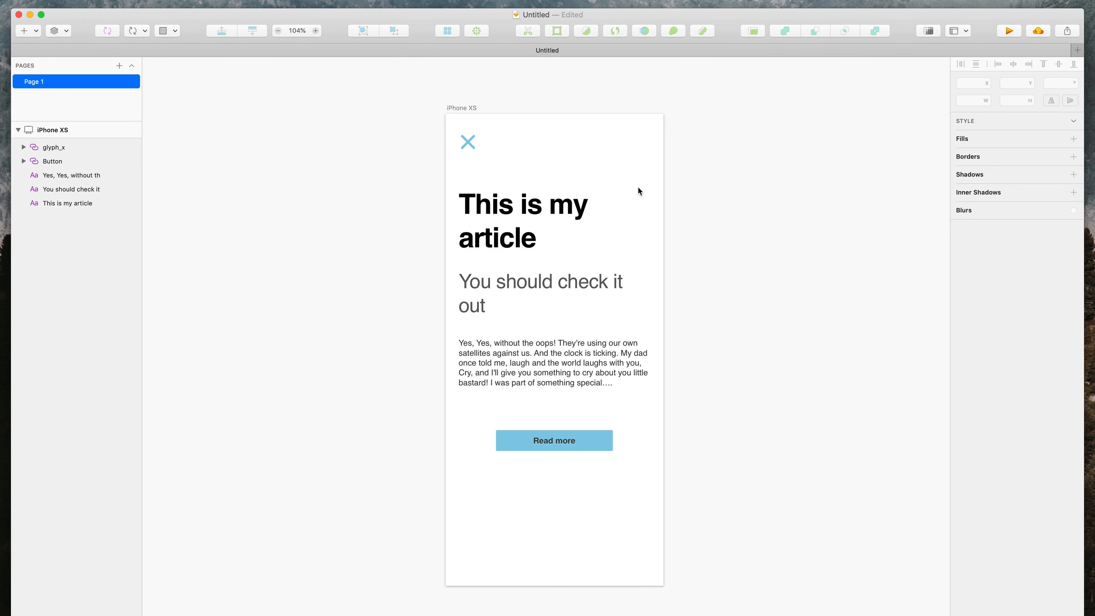
Step: Tidy the spacing of the three text layers and the button, and set their vertical gap to 24
left_click_drag(633, 228, 556, 425)
key("super+z")
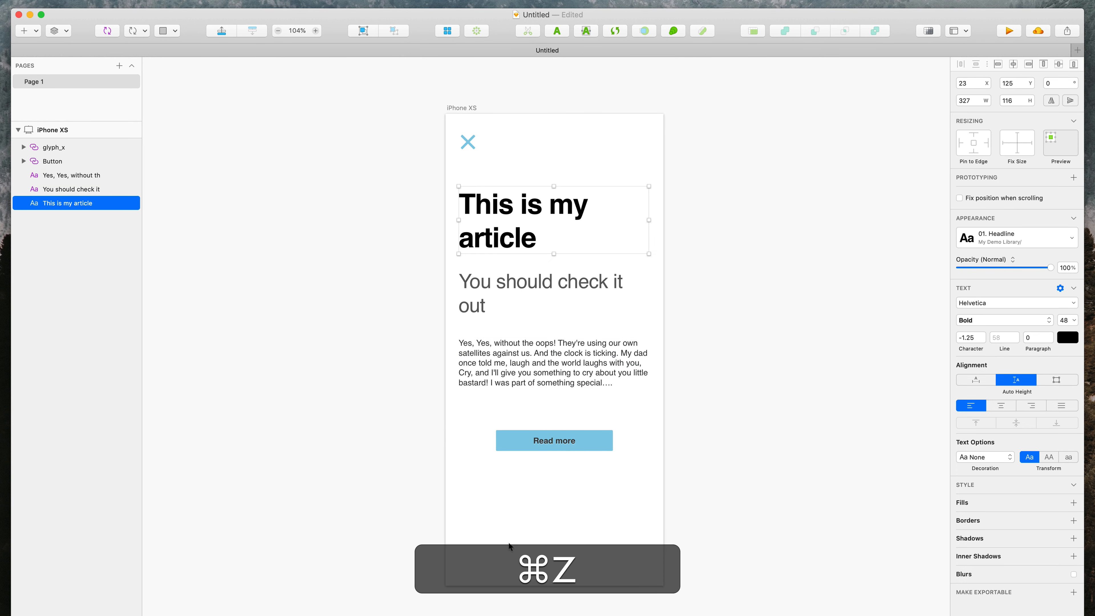
left_click_drag(507, 544, 627, 192)
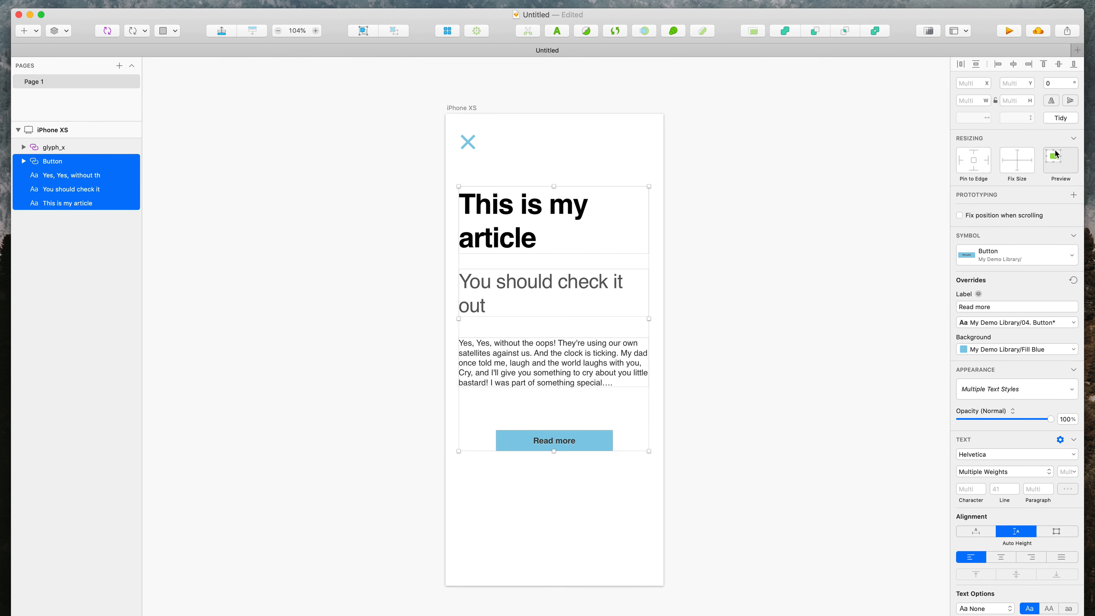
left_click(1062, 117)
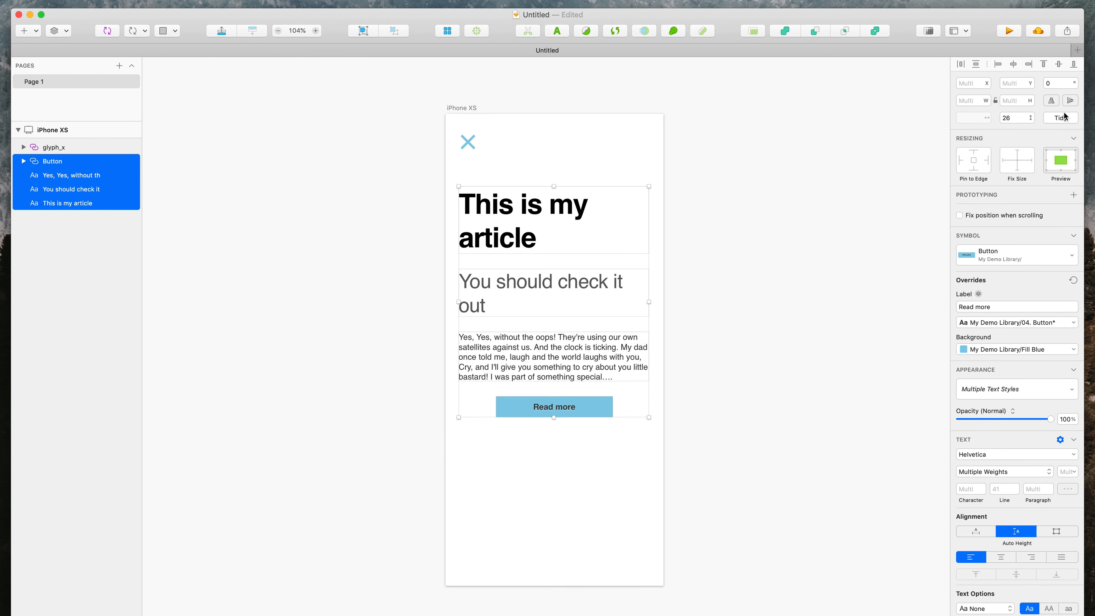
left_click(1016, 118)
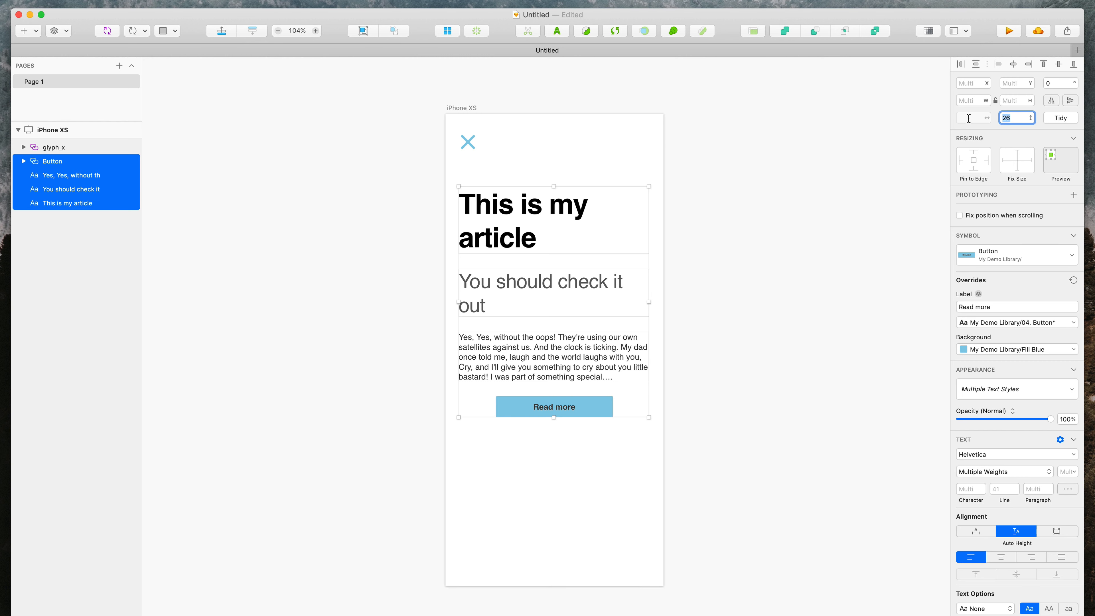
type("24")
key("Return")
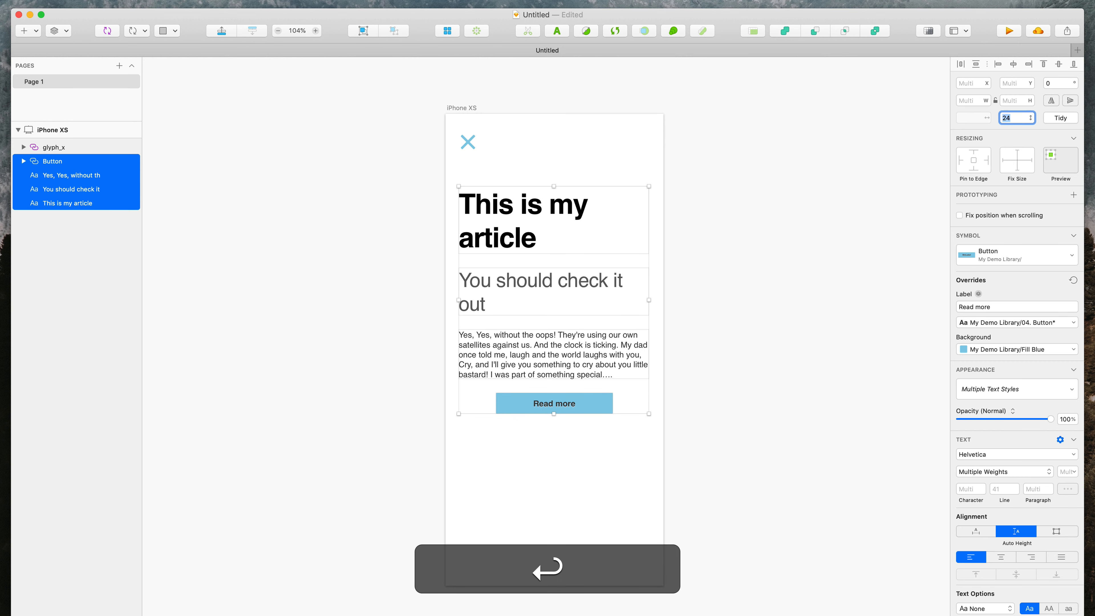
Step: Move the three text layers and the button together down the artboard, with the headline at Y 211
left_click(724, 292)
left_click_drag(494, 491, 636, 263)
left_click(729, 265)
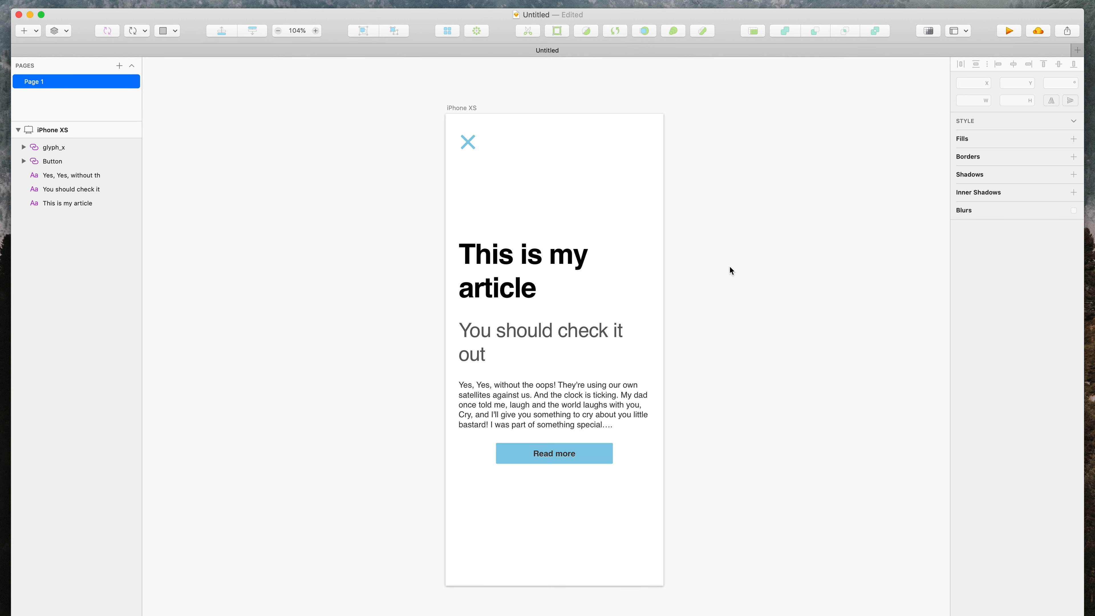
left_click(631, 264)
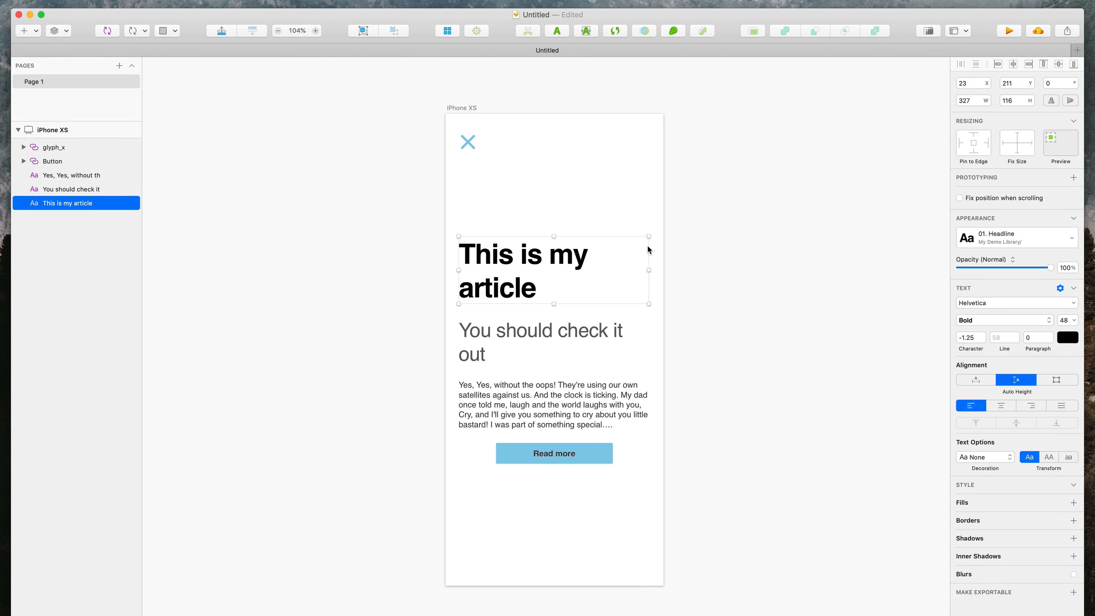
Step: Switch to the My Demo Library document and move its headline up to Y 102 and its subheadline up to Y 225
key("ctrl+Up")
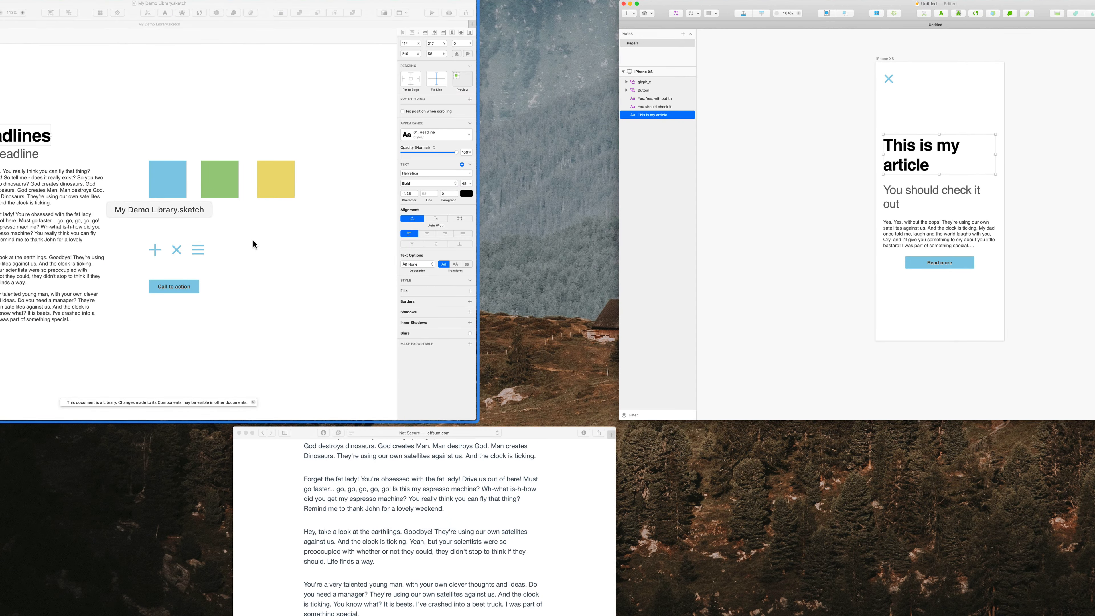
left_click(252, 240)
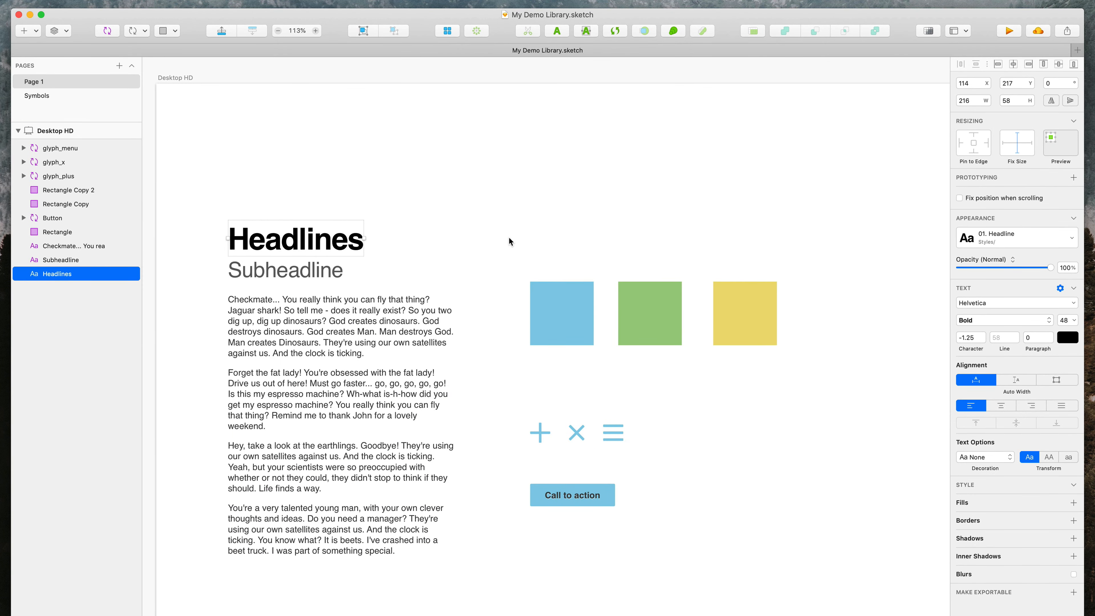
left_click(509, 237)
left_click(297, 245)
left_click(301, 274, "shift")
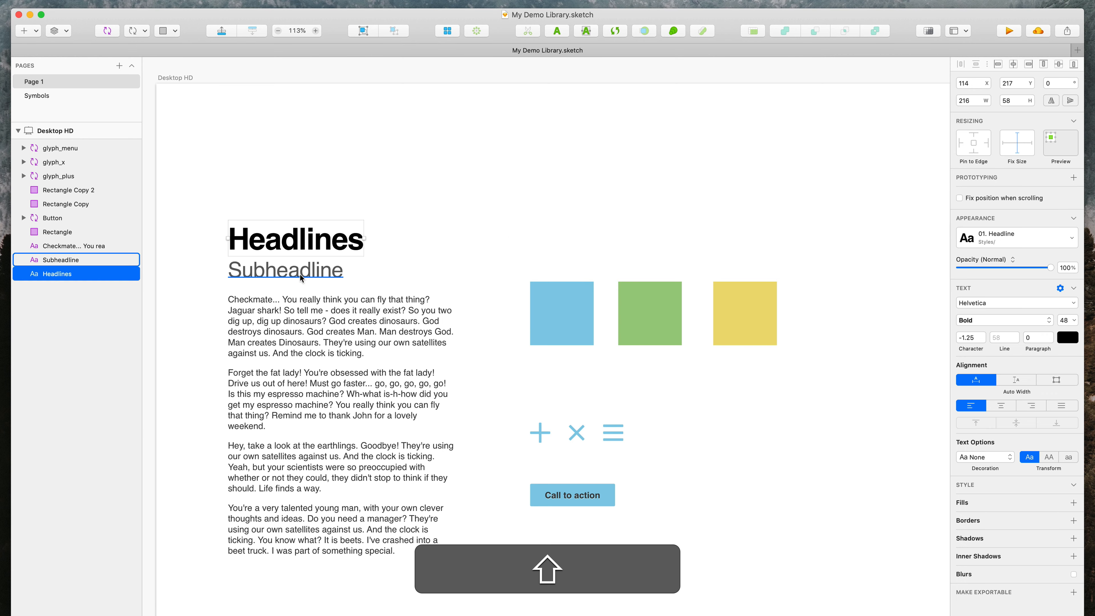
left_click_drag(302, 279, 321, 249)
left_click(343, 238)
left_click(321, 208)
Step: Append the filler text "aoskndoaknsd" after "Subheadline" in the library's subheadline layer
double_click(322, 250)
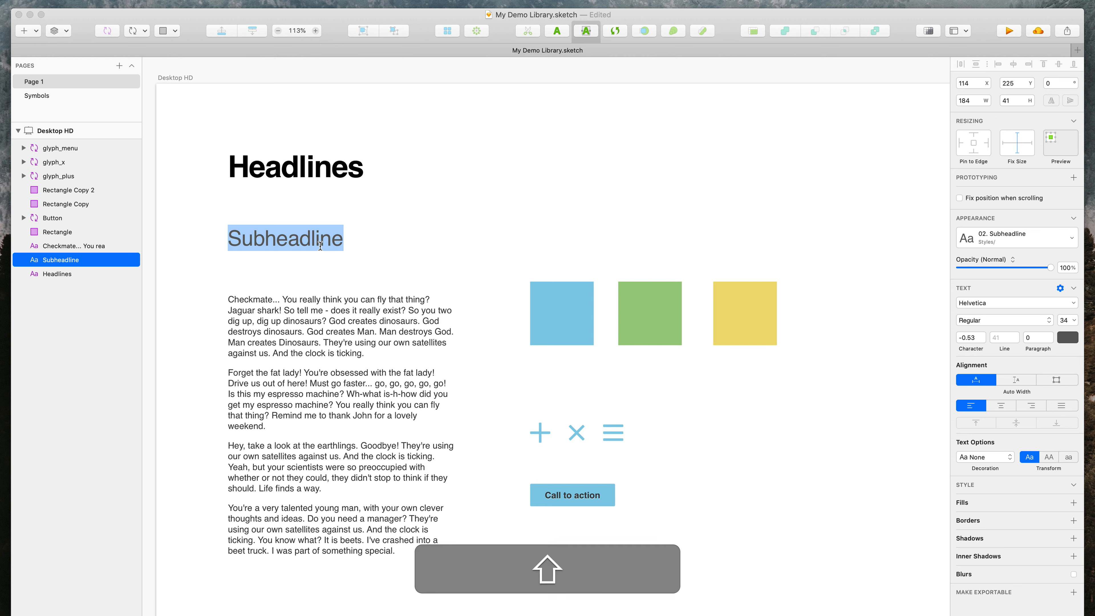
key("Down")
type("aoskndoaknsd")
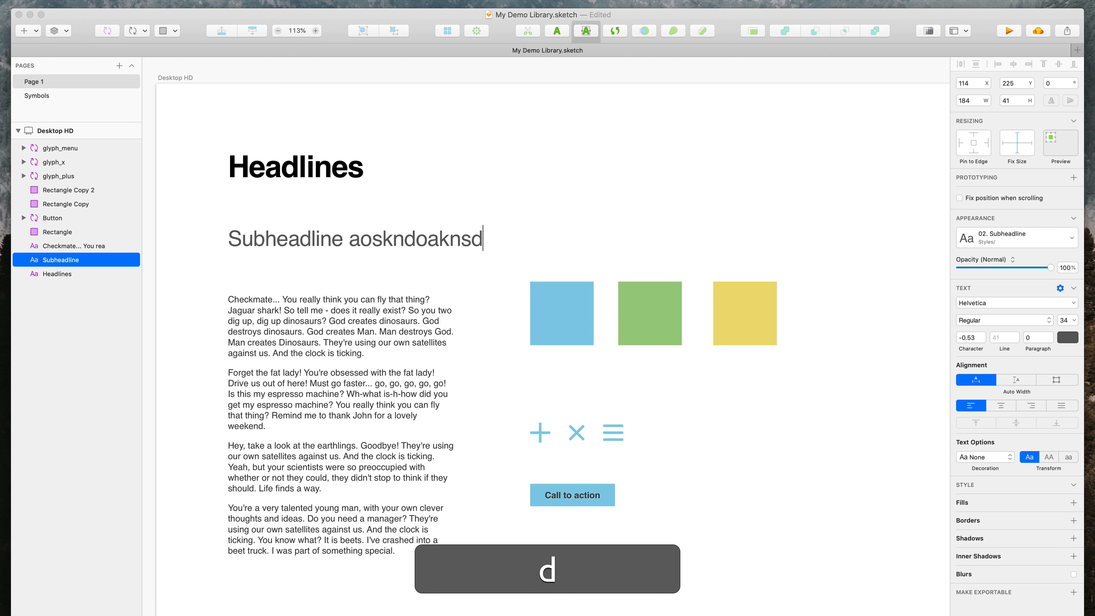
key("cmd+Return")
left_click(340, 181)
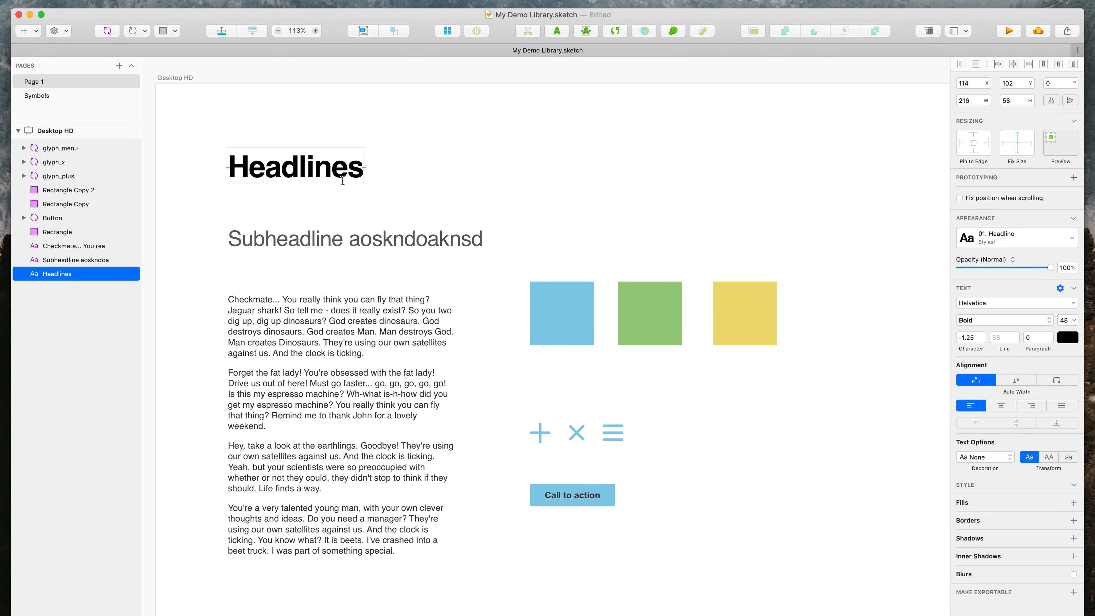
Step: Append the filler text " o kansdkon" after "Headlines" in the library's headline layer
double_click(339, 181)
key("Right")
type("o kansdkon")
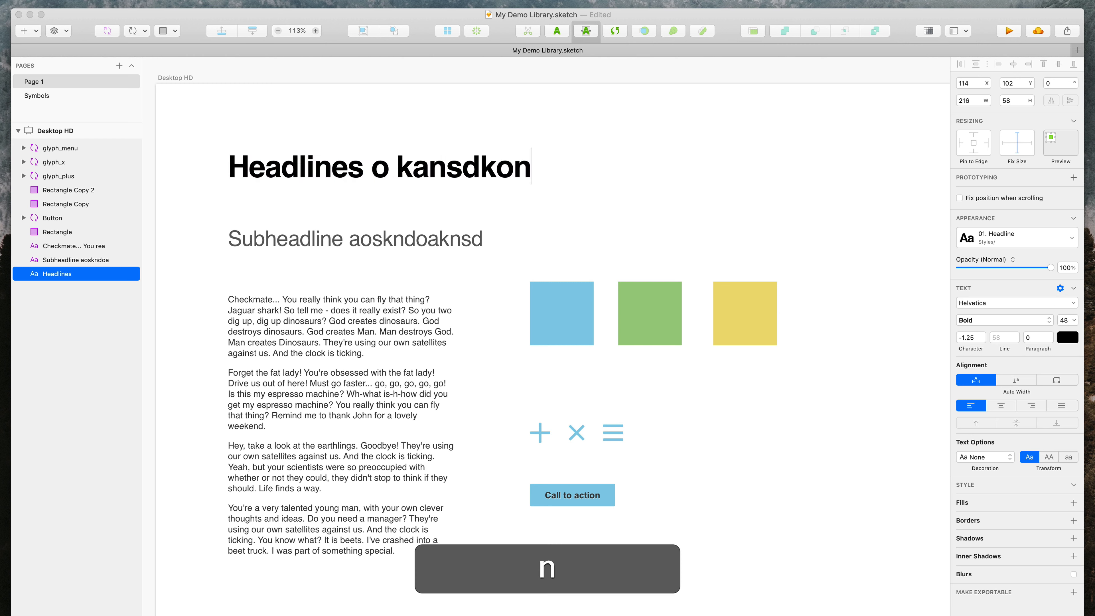
key("cmd+Return")
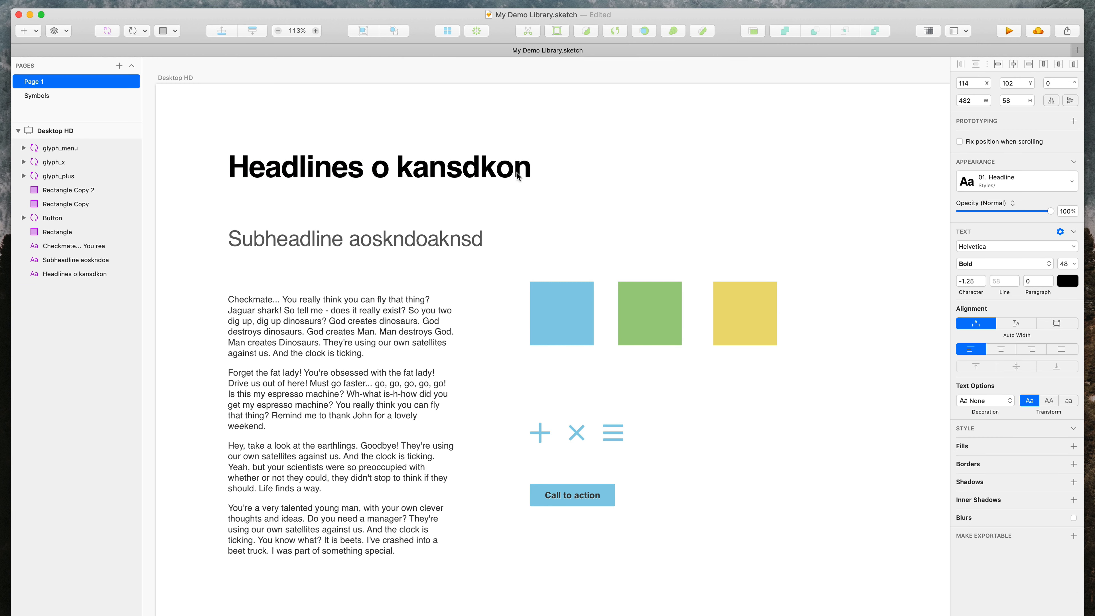
Step: Narrow the headline layer to 322 wide and the subheadline layer to 271 wide so each wraps onto two lines
left_click_drag(573, 134, 442, 237)
left_click_drag(530, 201, 432, 212)
left_click(449, 210)
left_click(355, 199)
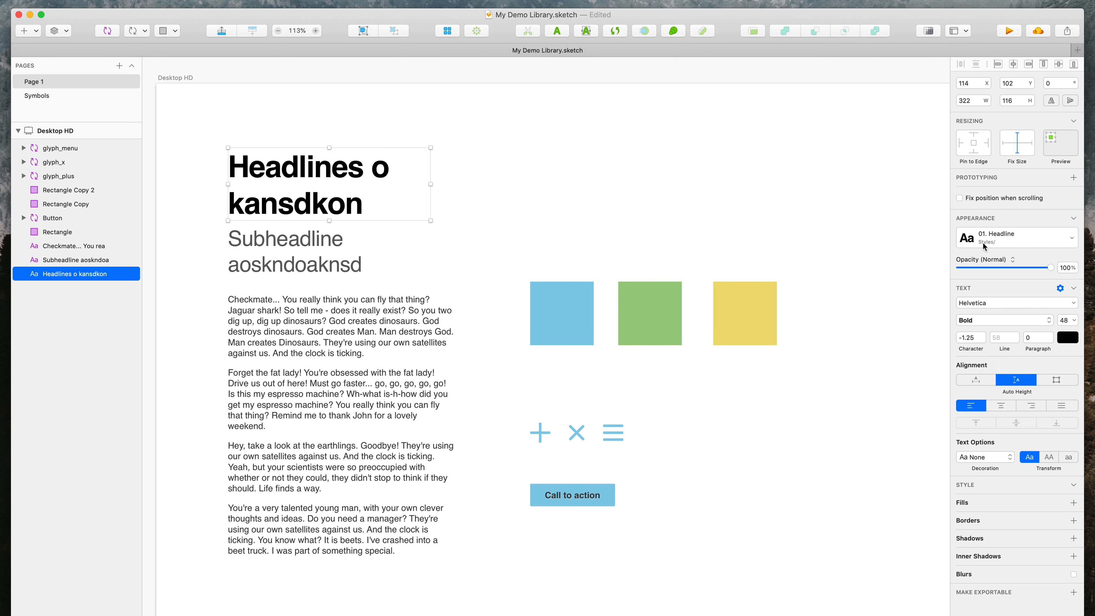
Step: Set the headline's line height to 41 and the subheadline's line height to 31
left_click(1006, 341)
key("shift+Down")
key("shift+Down")
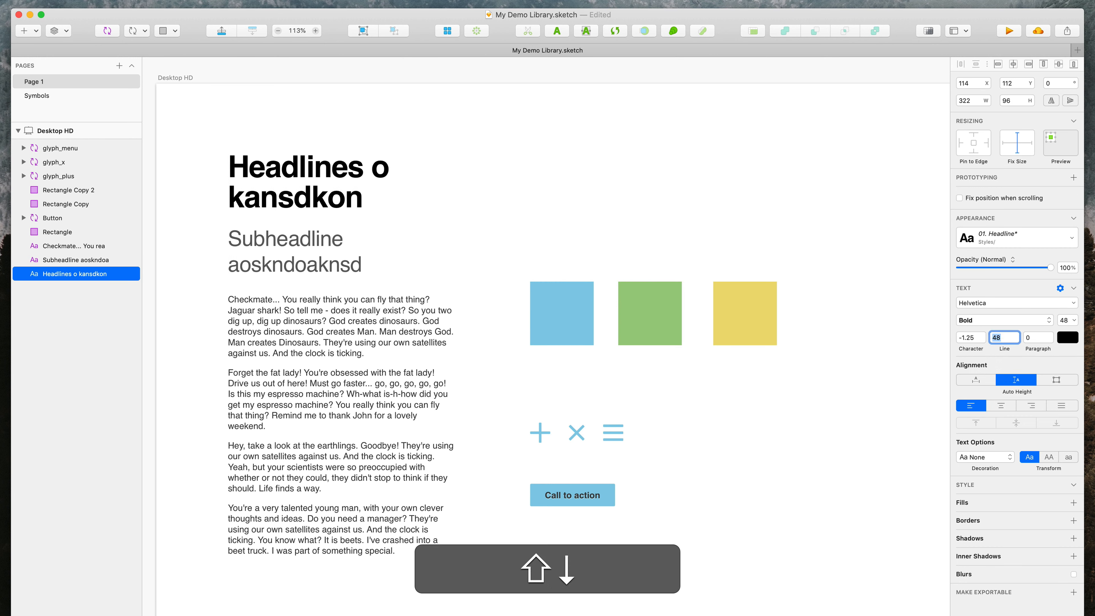
key("Up")
left_click(319, 271)
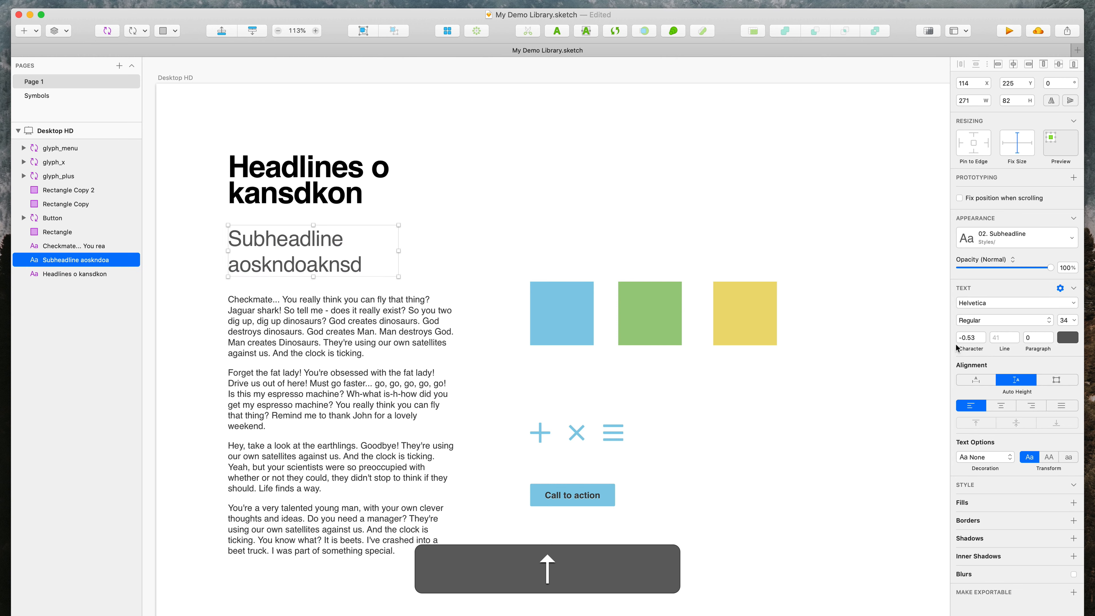
left_click(998, 338)
key("shift+Down")
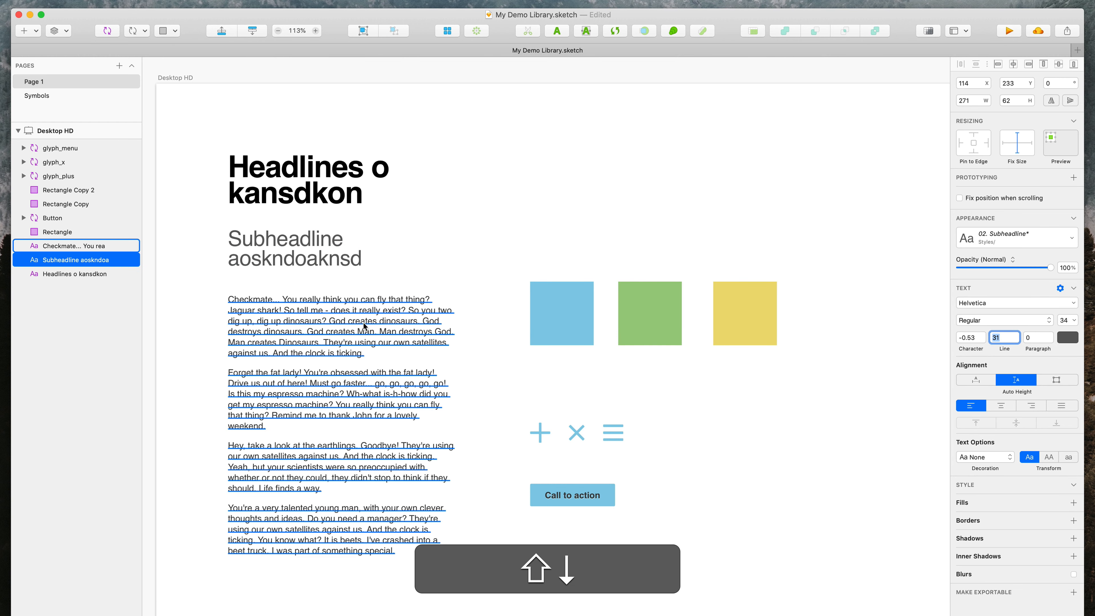
Step: Set the body text's line height to 22 and move the layer up to Y 330
left_click(385, 326)
left_click(1019, 342)
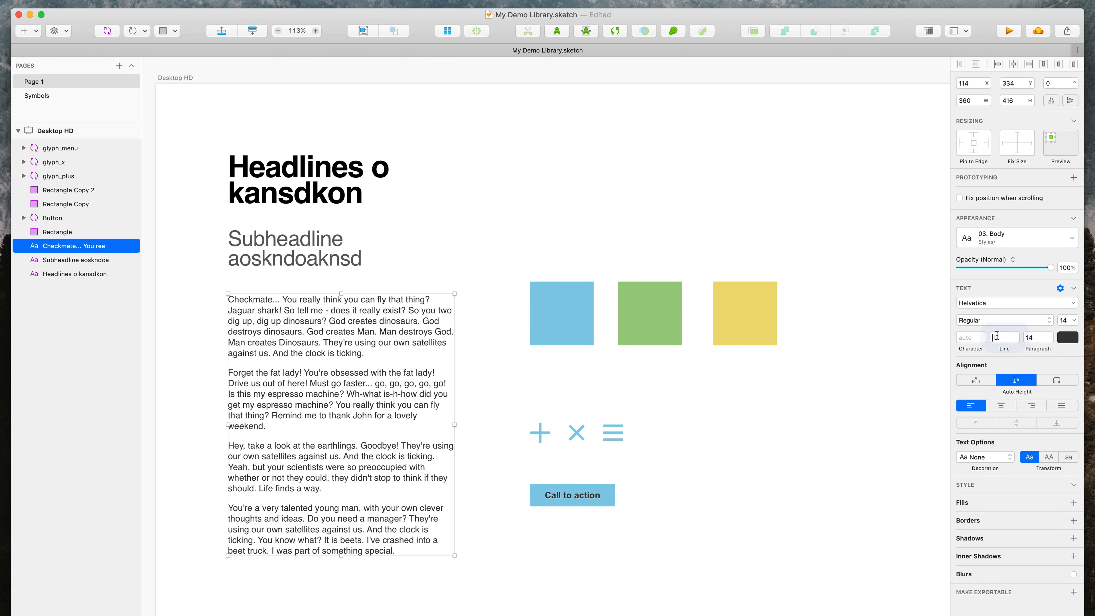
key("shift+Up")
key("Down")
key("Down")
key("Down")
key("Down")
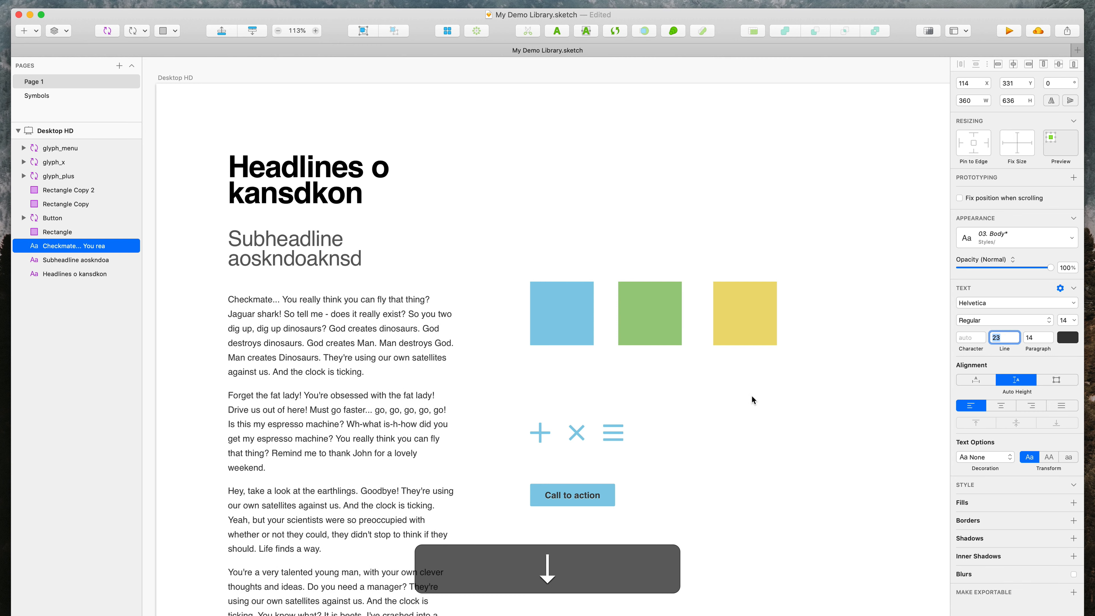
key("Up")
key("Down")
key("Down")
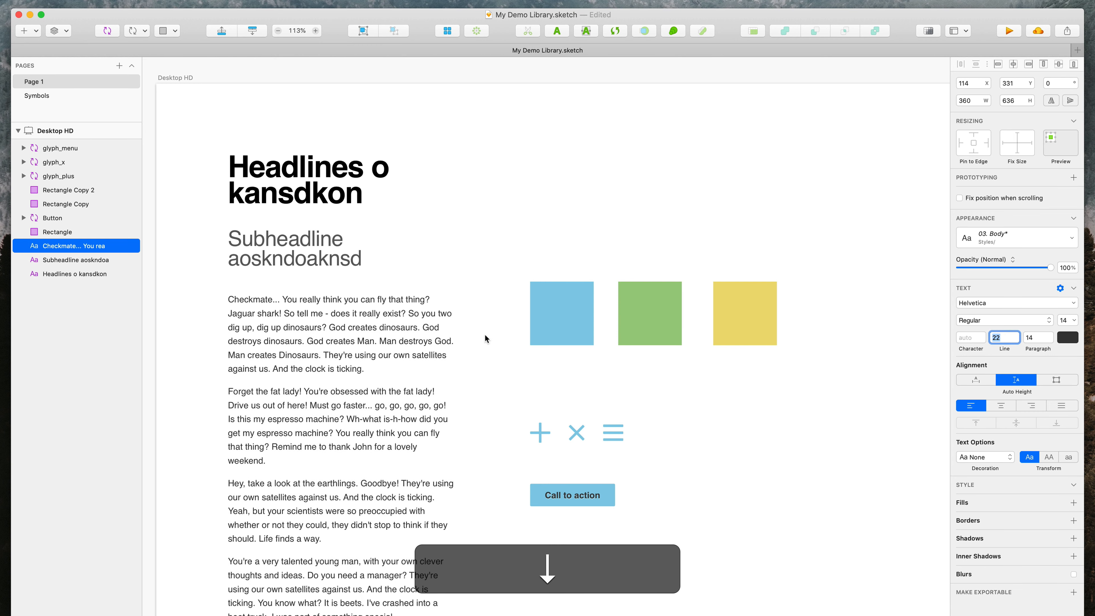
left_click(485, 329)
left_click_drag(309, 389, 316, 357)
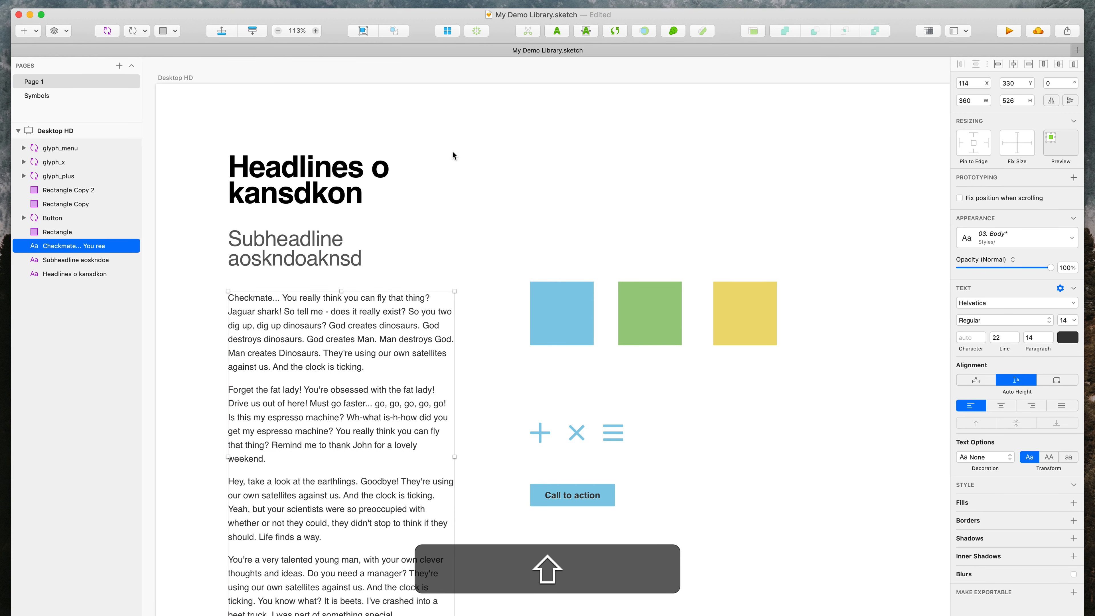
Step: Set the headline's font size to 41 and its line height to 36
left_click(366, 193)
left_click(1072, 322)
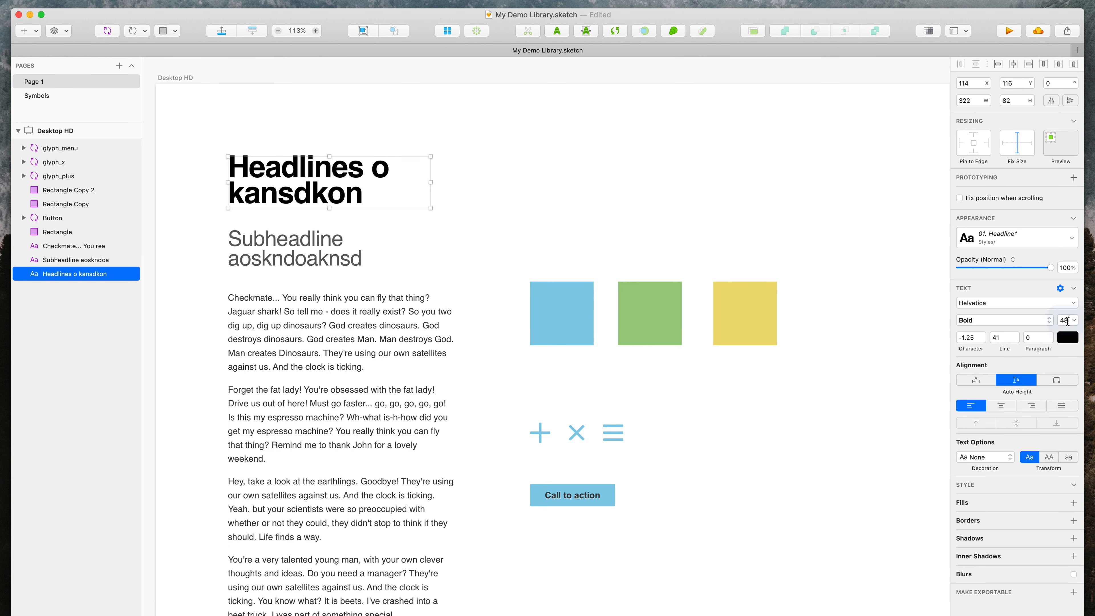
key("Down")
key("Down")
key("Down")
key("Down")
key("Down")
key("Down")
key("Down")
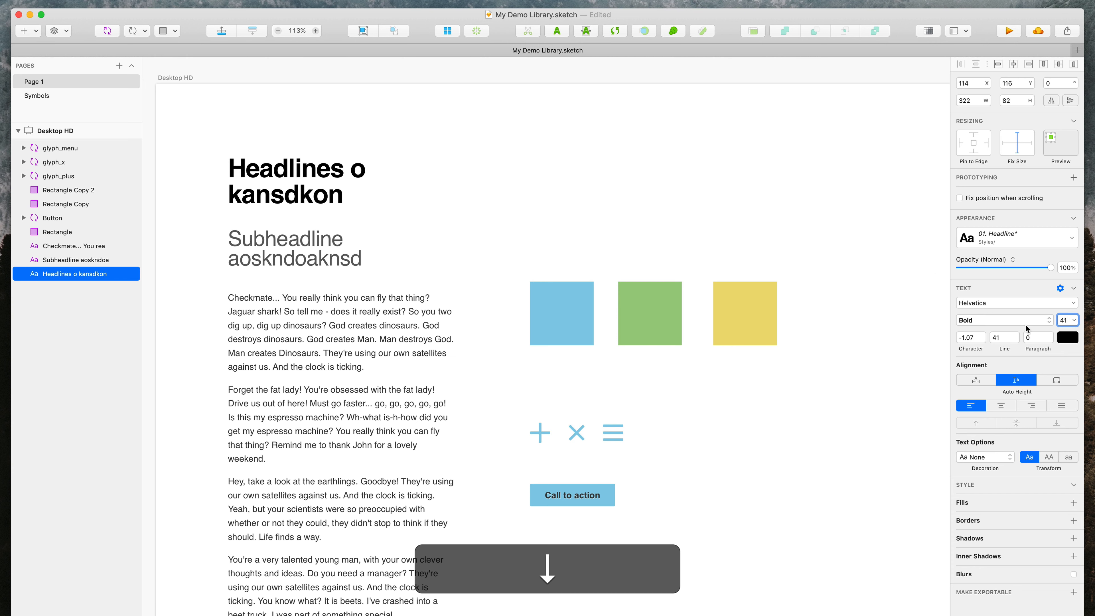
key("Down")
Step: Set the subheadline's font size to 26 and its line height to 24
left_click(324, 258)
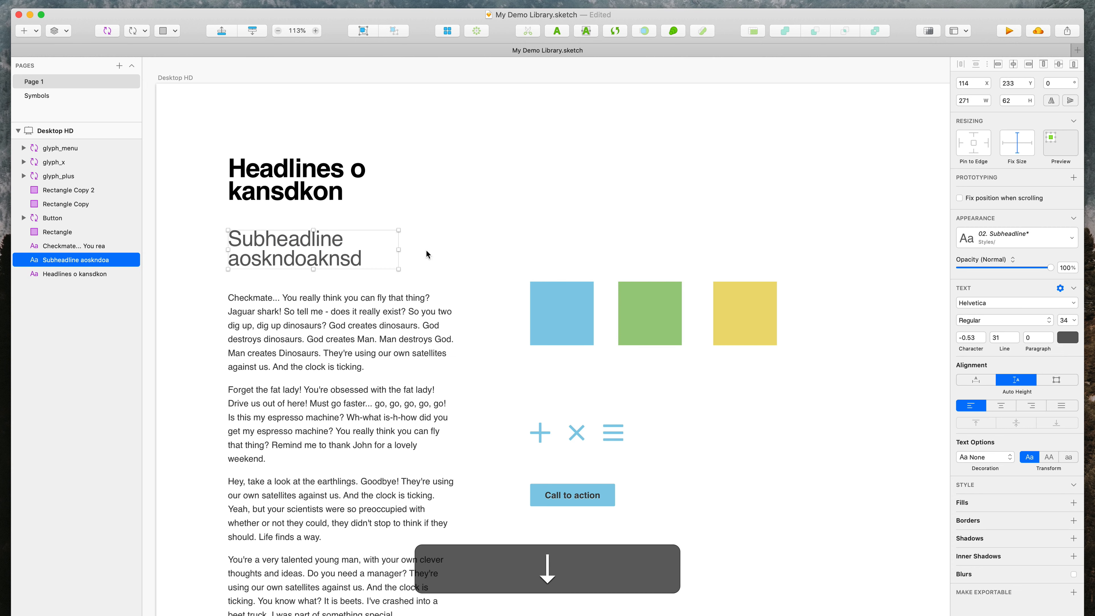
left_click(1062, 323)
key("shift+Down")
key("Up")
key("Up")
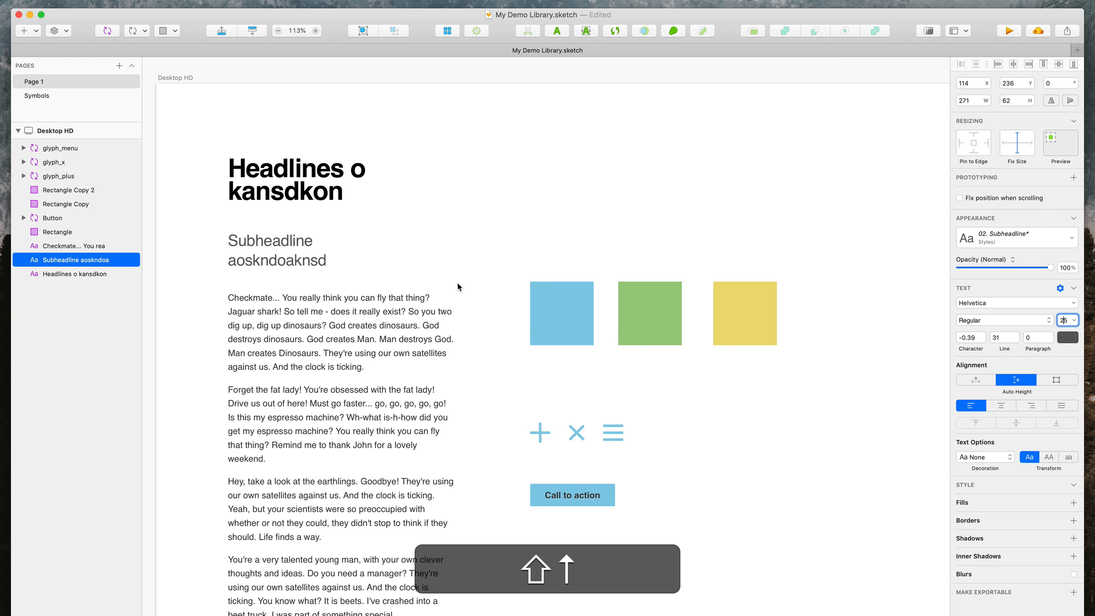
left_click(1001, 337)
key("shift+Down")
key("Up")
key("Up")
key("Up")
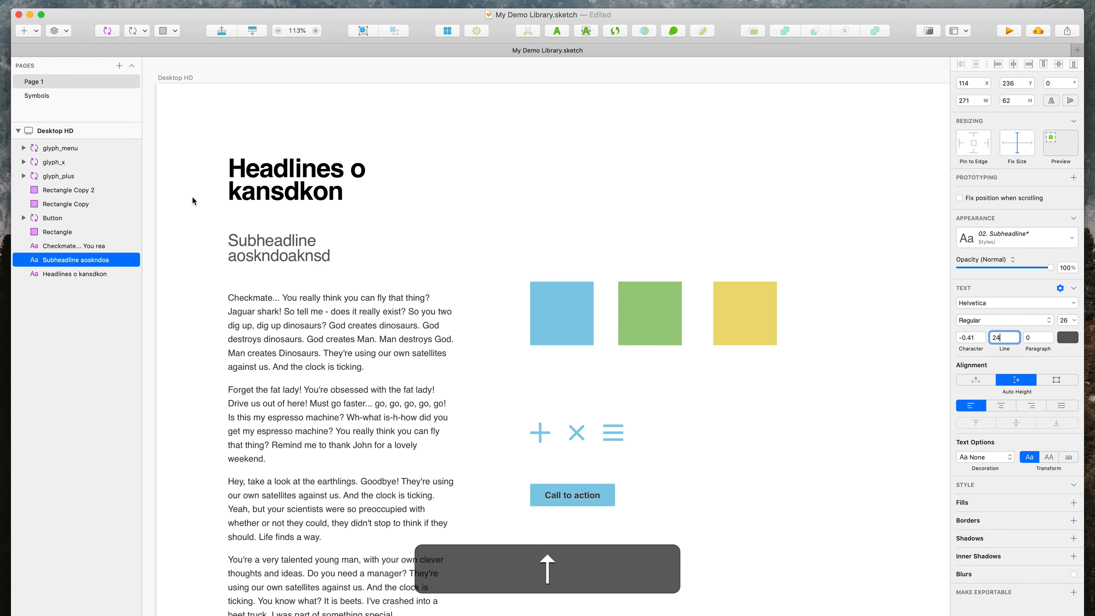
Step: Update the 01. Headline and 02. Subheadline text styles from the edited headline and subheadline layers
left_click(249, 185)
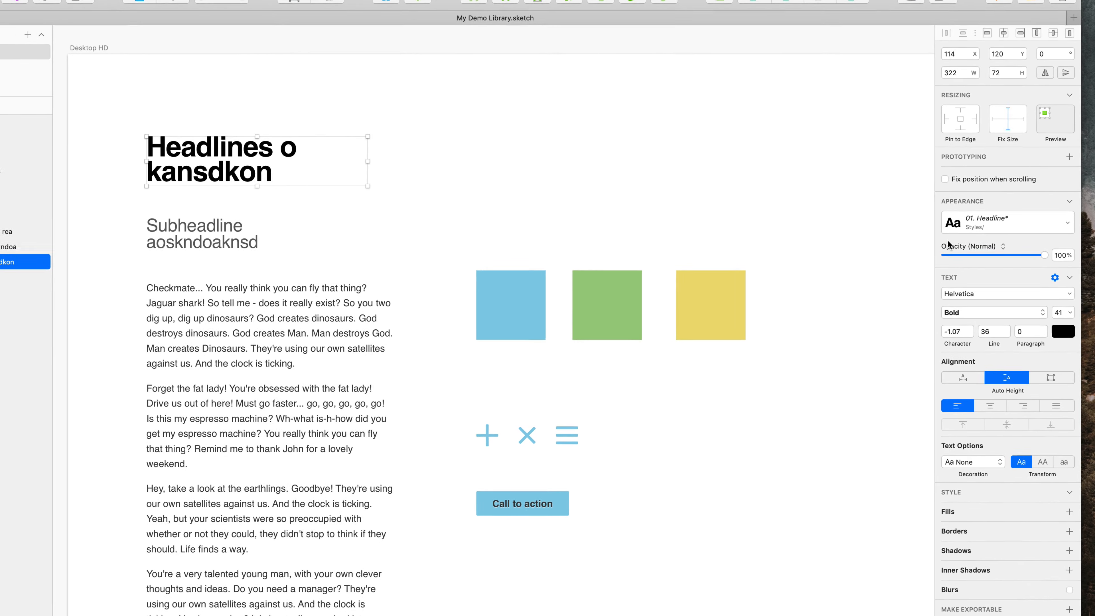
left_click(992, 223)
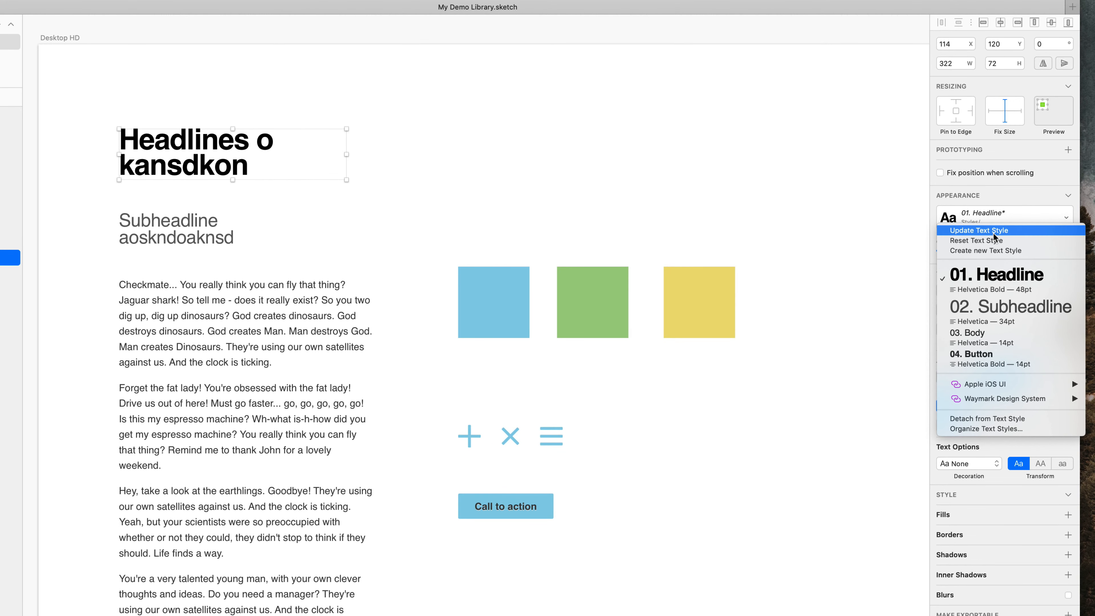
left_click(994, 232)
key("Tab")
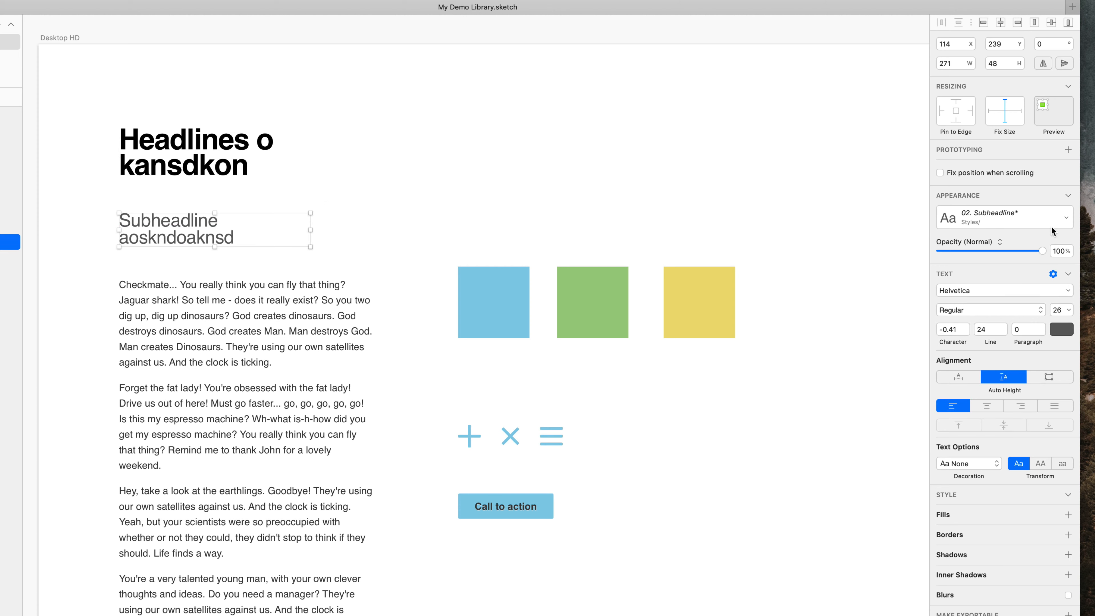
left_click(1021, 218)
left_click(978, 230)
Step: Update the 03. Body text style from the edited body text layer
key("Tab")
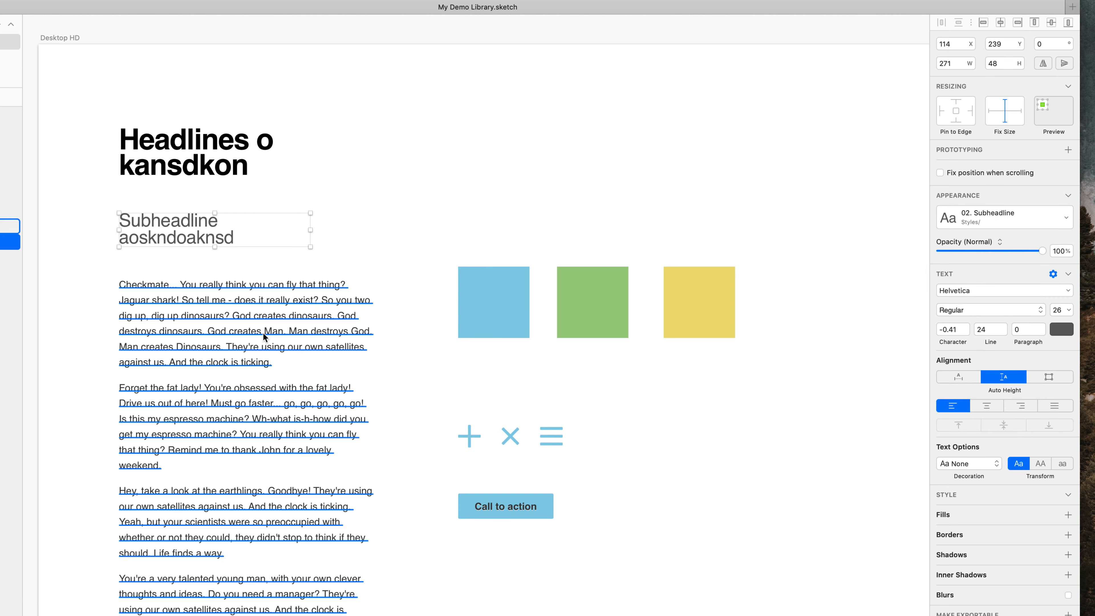
left_click(1020, 216)
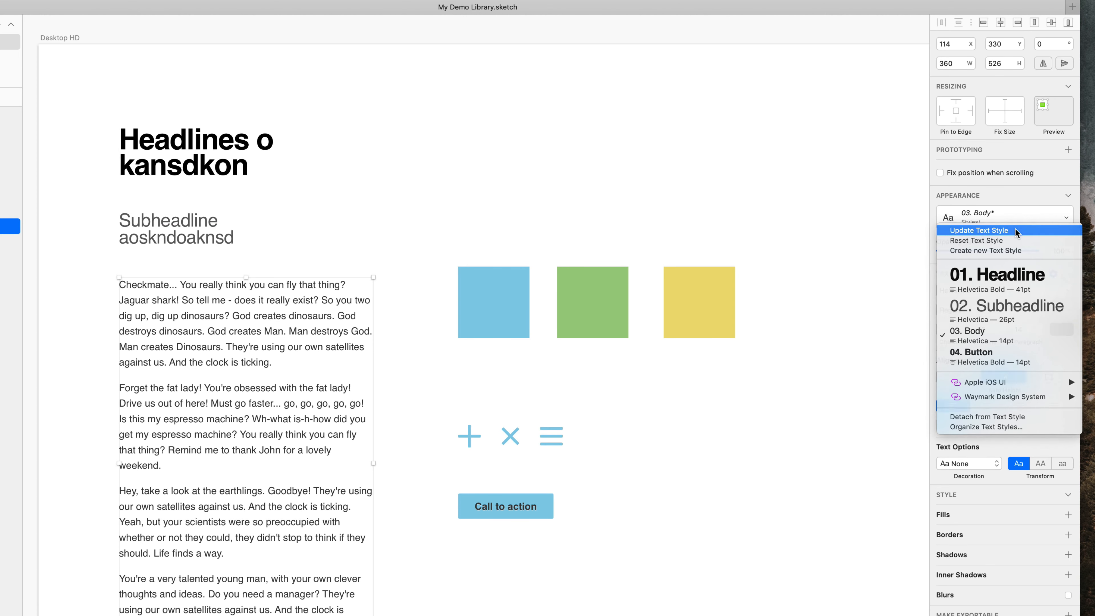
left_click(1015, 229)
key("Tab")
Step: Duplicate the Button symbol instance beside the original at X 794, Y 637
scroll(619, 488, "down", 2)
scroll(619, 487, "right", 2)
left_click(464, 486)
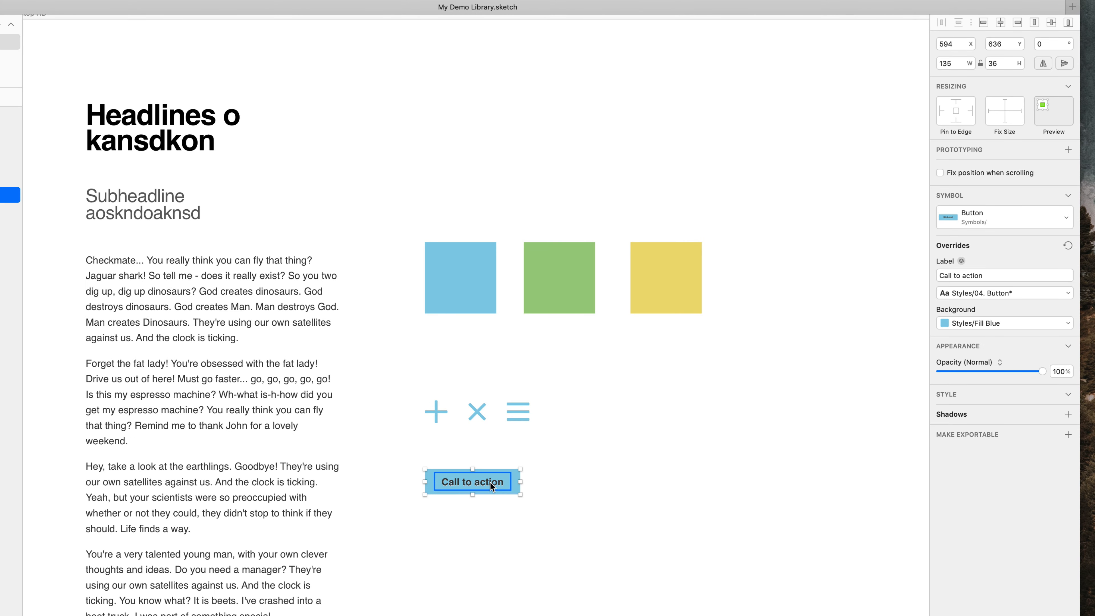
key("alt")
left_click_drag(488, 484, 629, 486)
scroll(629, 485, "up", 5)
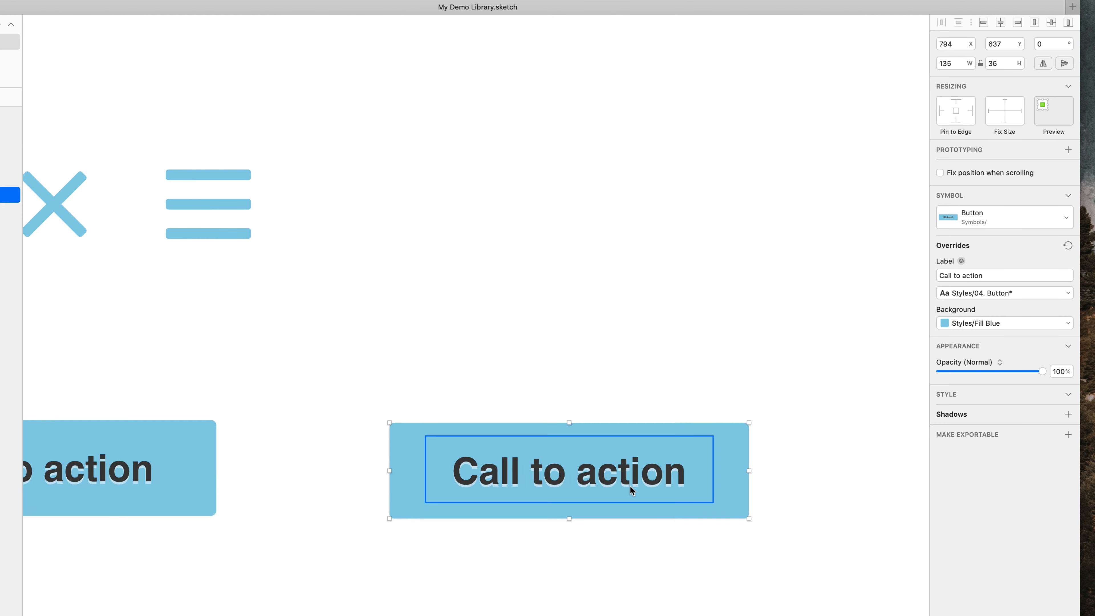
scroll(629, 487, "down", 5)
scroll(605, 462, "down", 4)
scroll(605, 461, "right", 2)
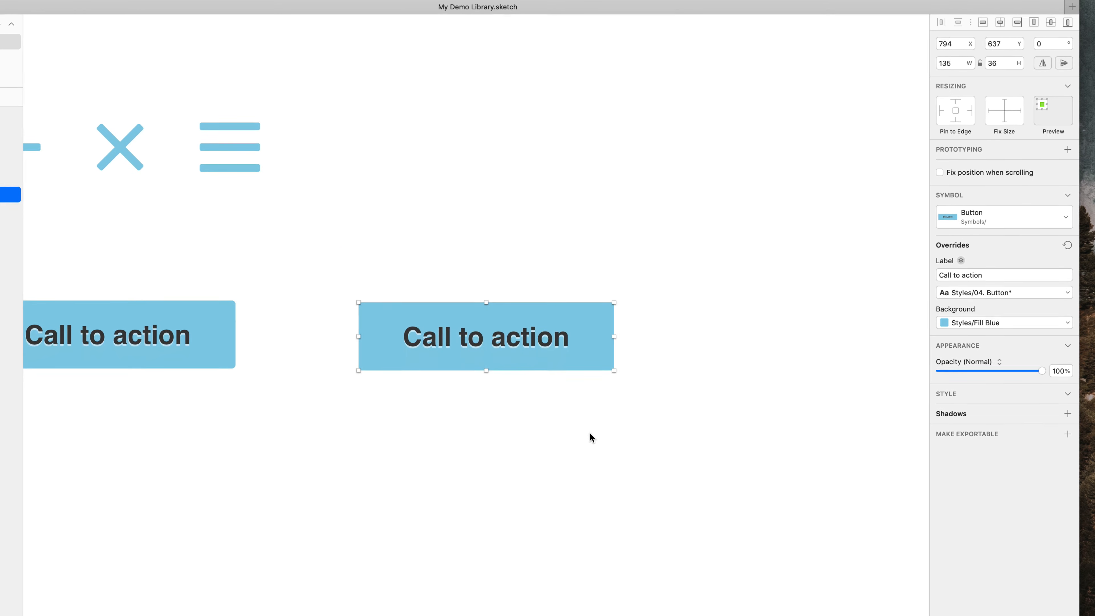
Step: Detach the button copy from its symbol and set its background's height to 44
right_click(554, 349)
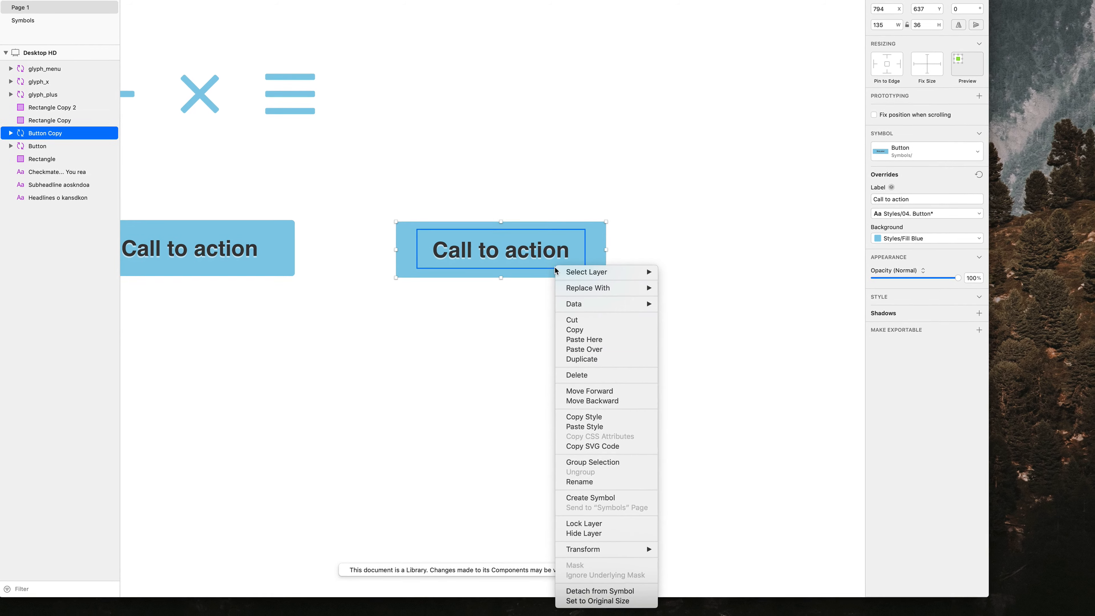
left_click(603, 587)
left_click(604, 252, "super")
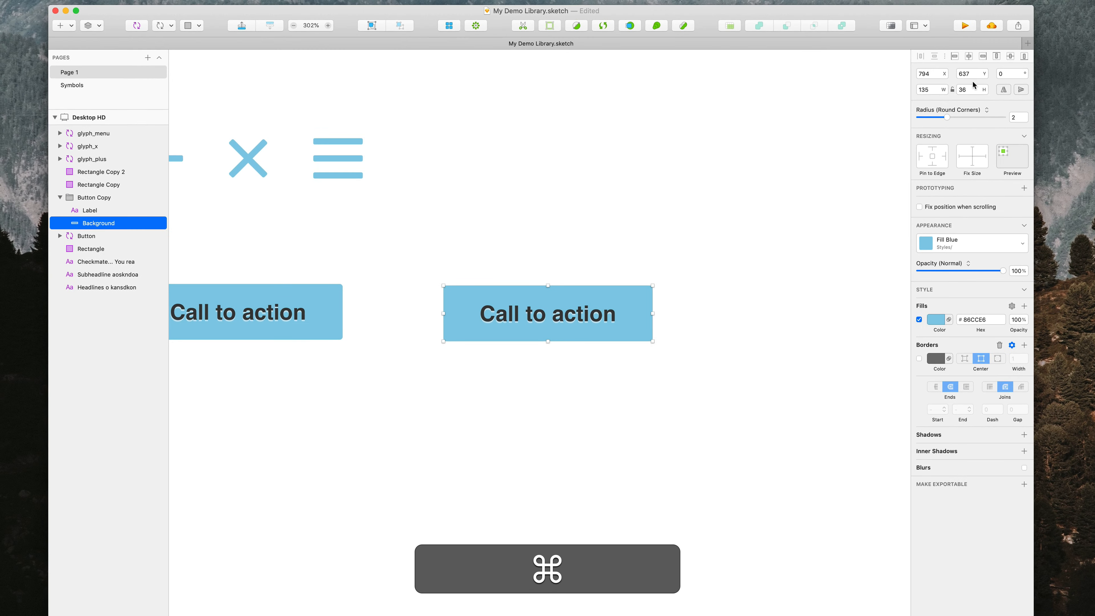
left_click(973, 89)
type("44")
key("Return")
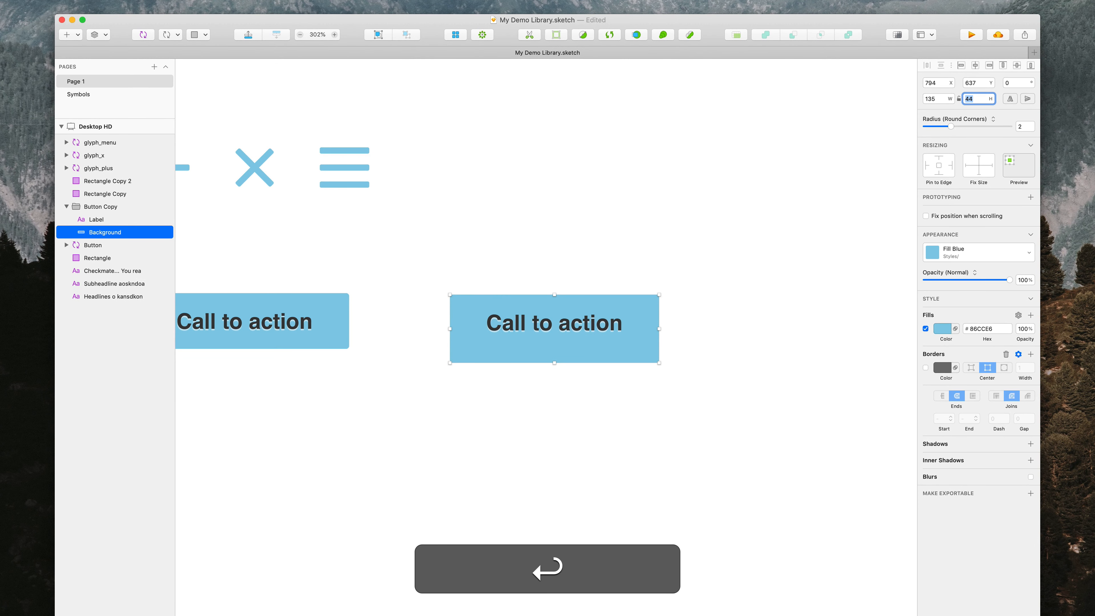
Step: Move the button copy's label down and enlarge its font size to 18
left_click(532, 327)
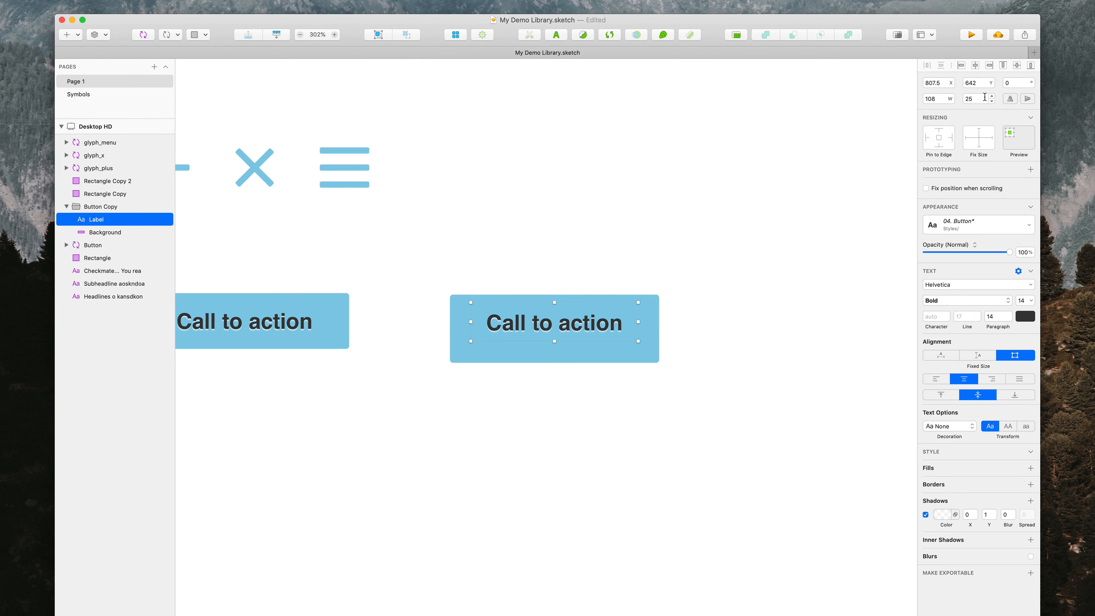
key("Up")
key("Up")
key("Up")
key("Up")
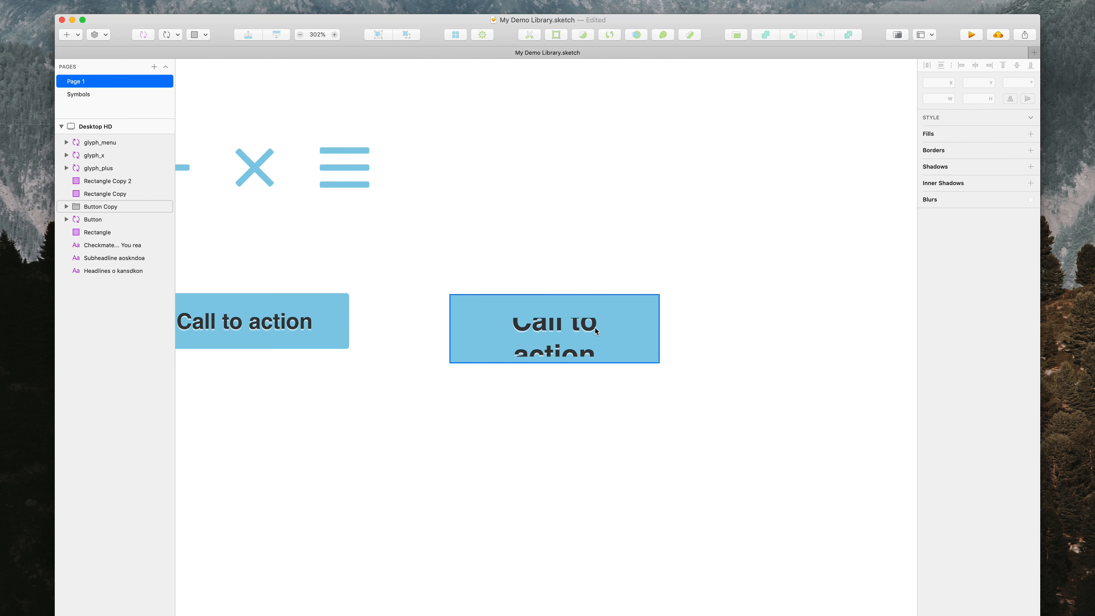
Step: Widen the button copy so its label fits on one line, and centre the label vertically on the background
left_click_drag(695, 250, 562, 370)
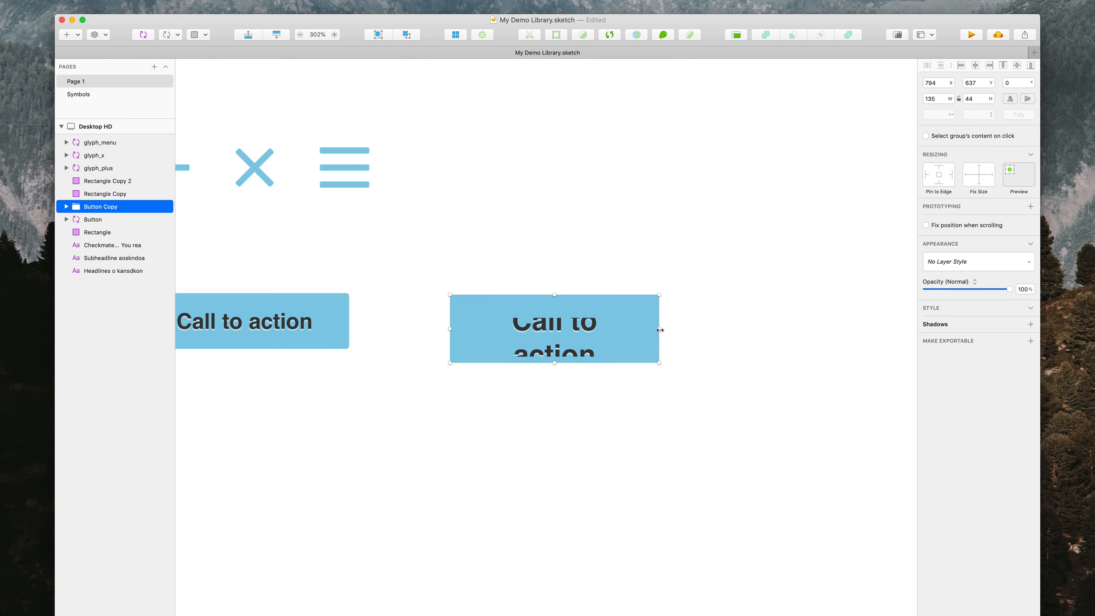
left_click_drag(660, 330, 772, 302)
left_click_drag(698, 252, 627, 390)
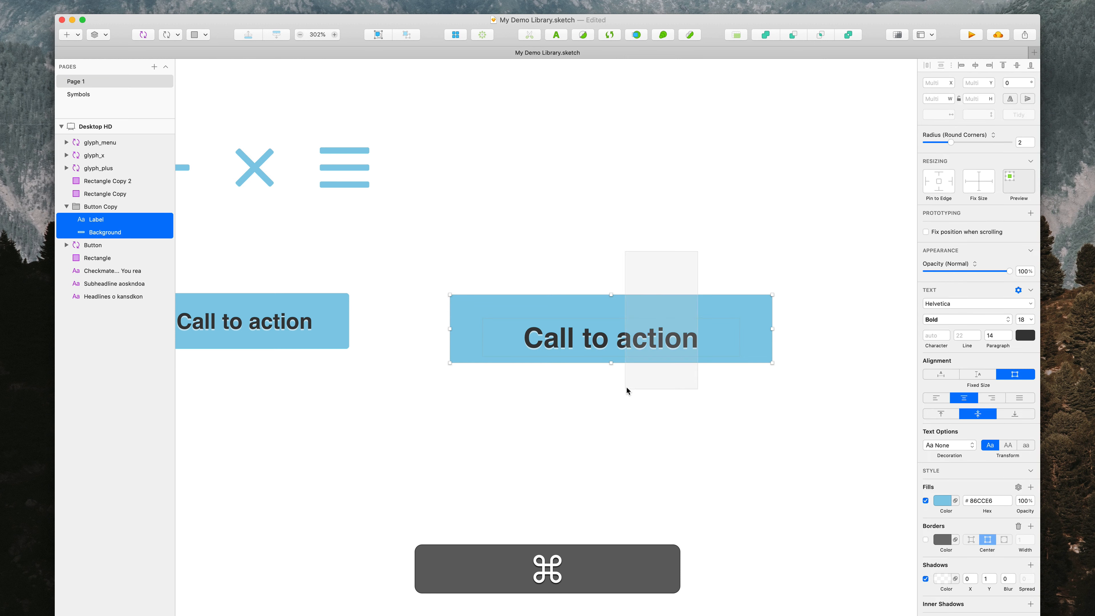
left_click(737, 210)
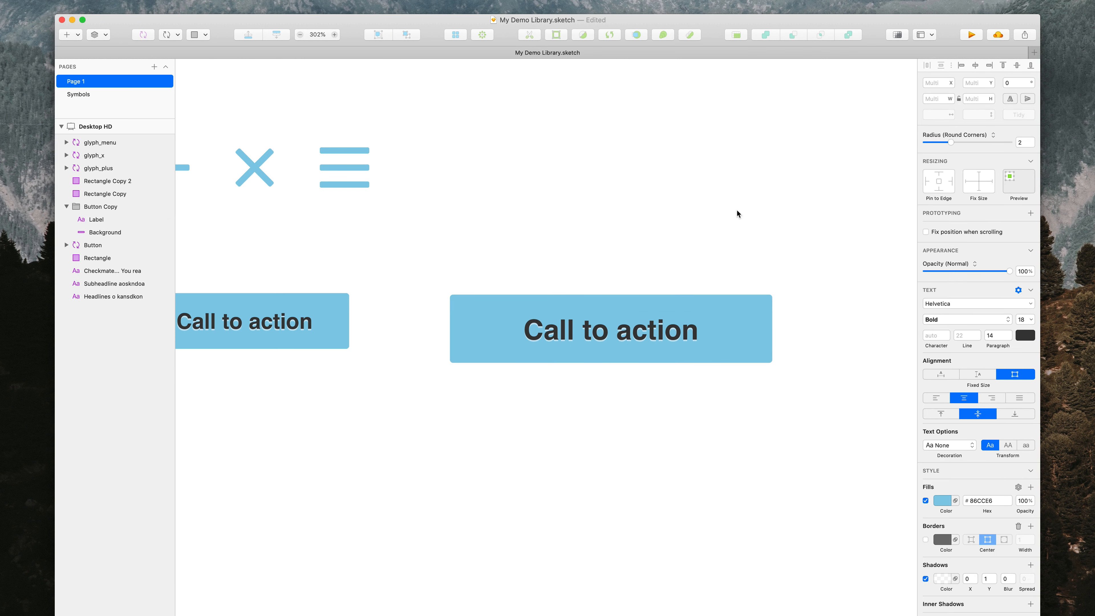
Step: Create a new text style from the label of the larger button copy
scroll(737, 209, "down", 5)
left_click(732, 283, "super")
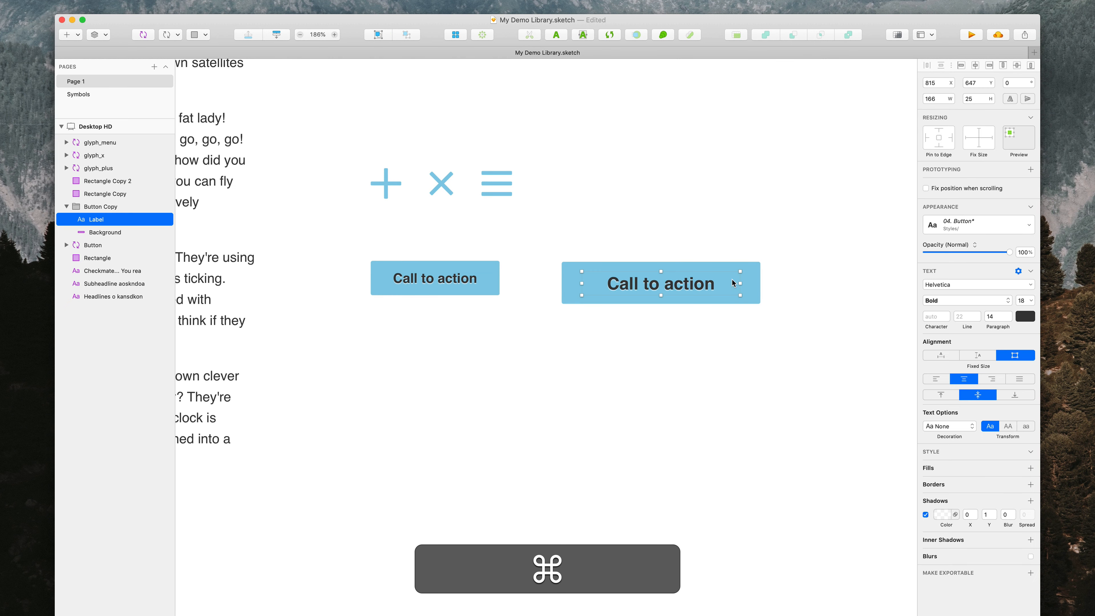
left_click(962, 225)
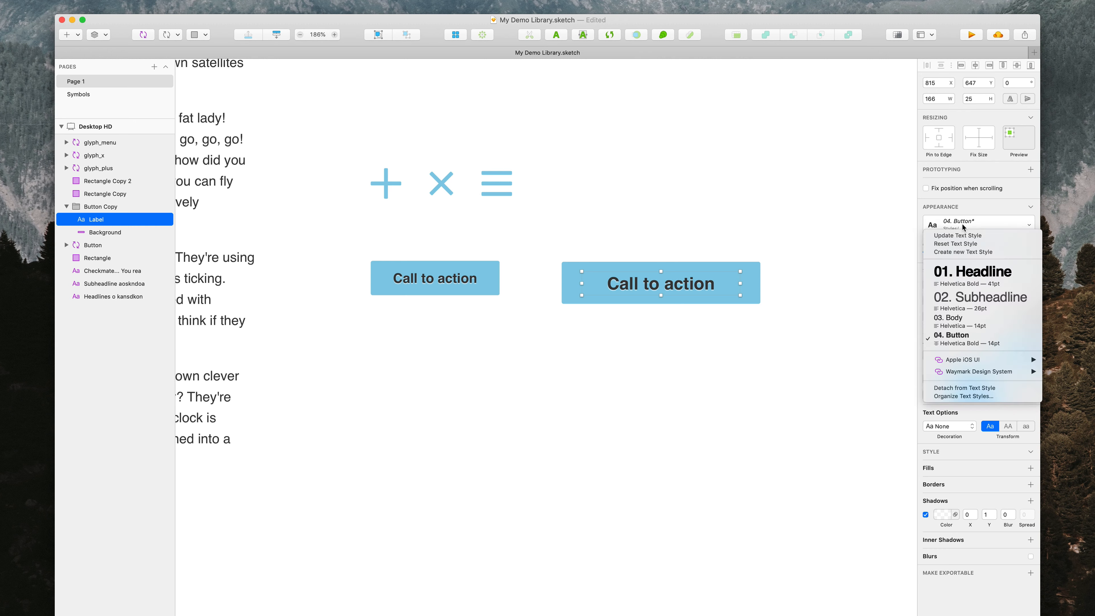
left_click(964, 253)
Step: Name the new text style "05. Button Mobile"
key("Right")
key("alt+Left")
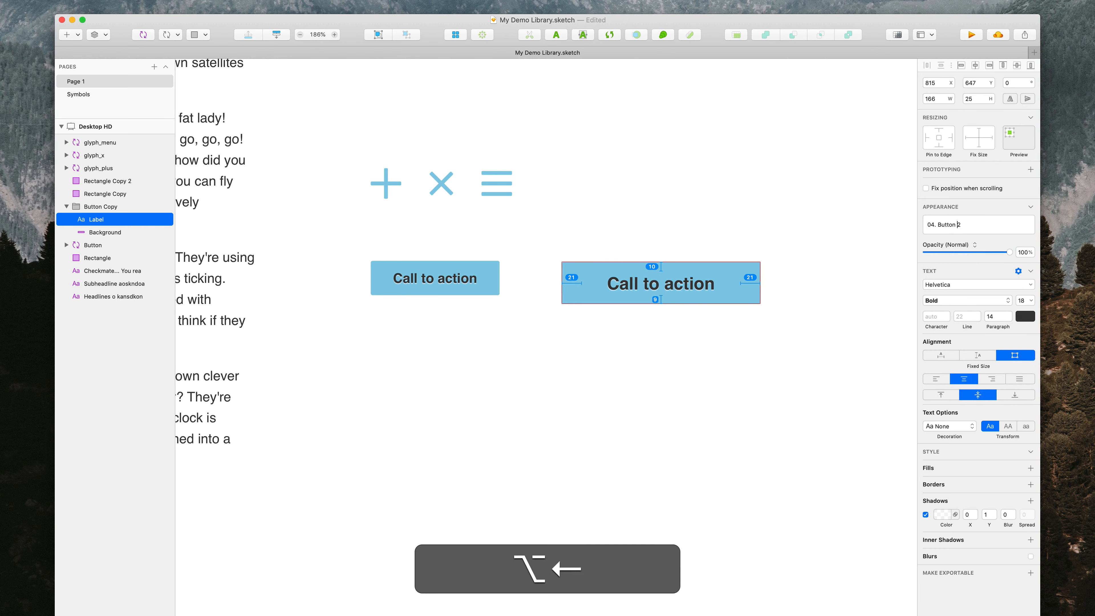
key("alt+super+Right")
key("alt+Left")
key("alt+Left")
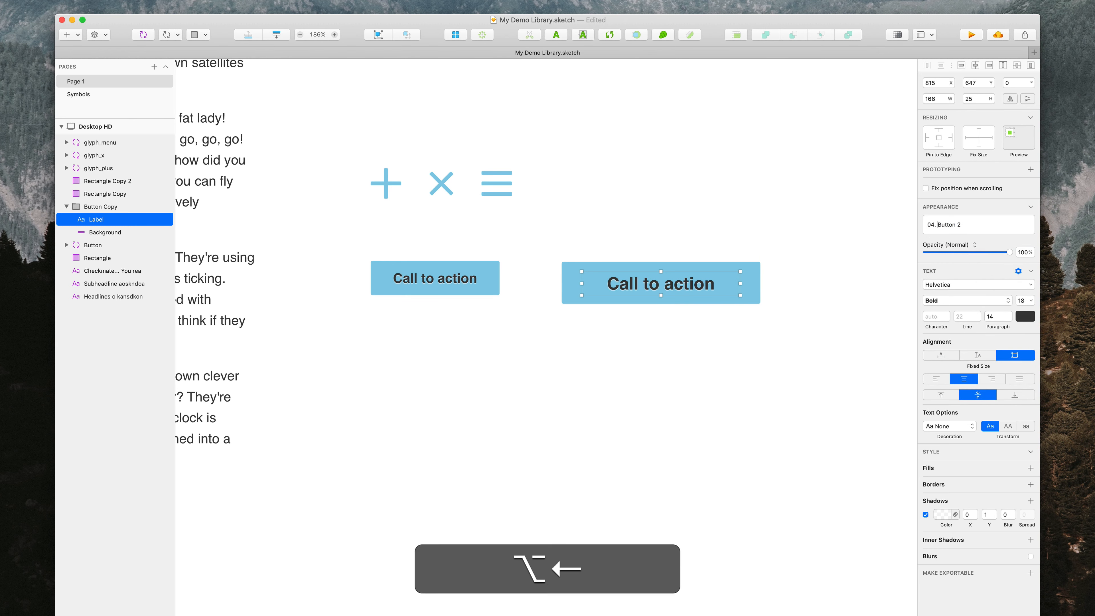
key("Left")
key("Left")
key("shift+Left")
type("5")
key("super+Right")
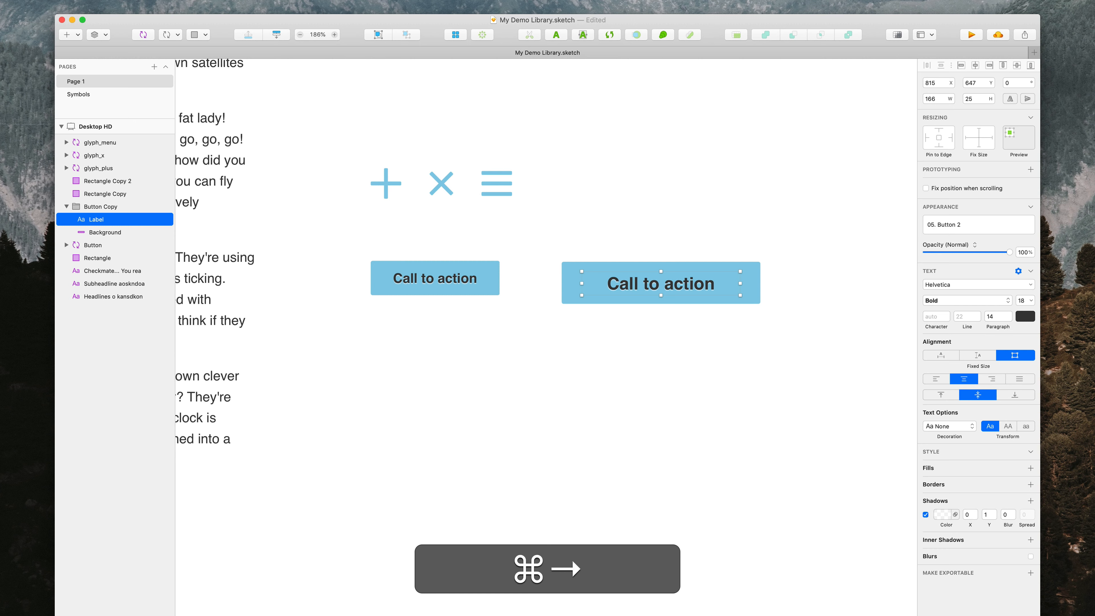
key("alt+shift+Left")
type("Mobile")
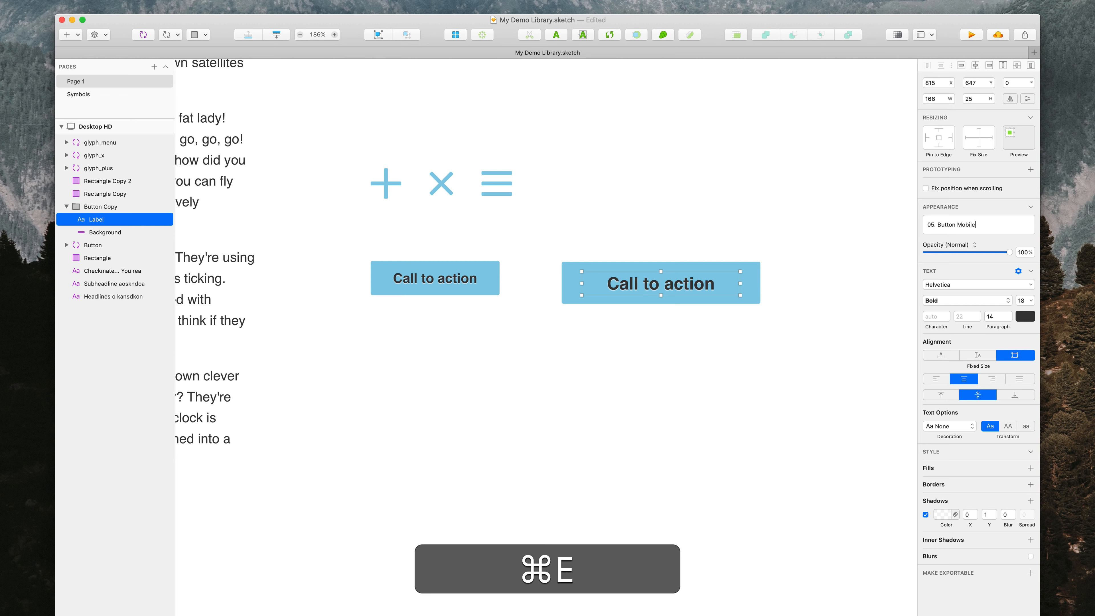
key("super+Return")
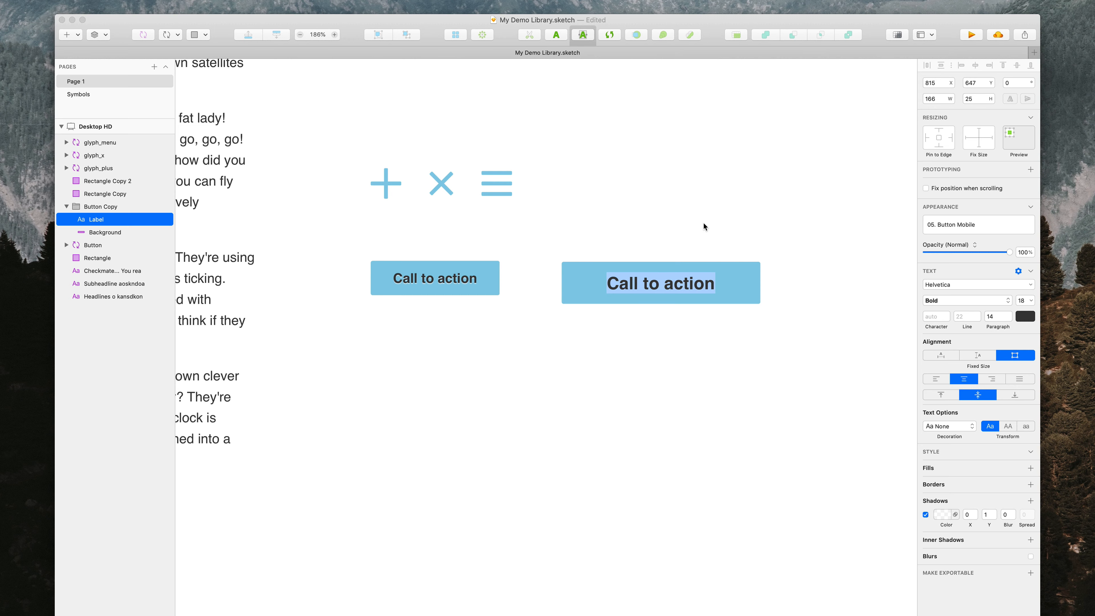
Step: Delete the larger button copy beside the original button
left_click(609, 234)
scroll(609, 235, "left", 5)
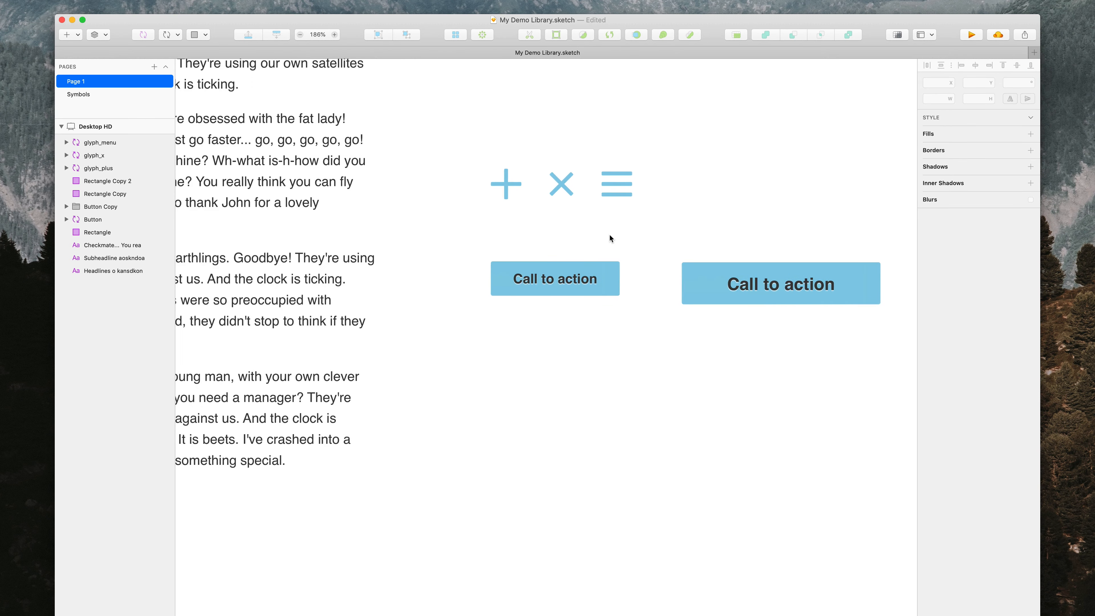
scroll(737, 255, "right", 3)
left_click_drag(638, 231, 776, 358)
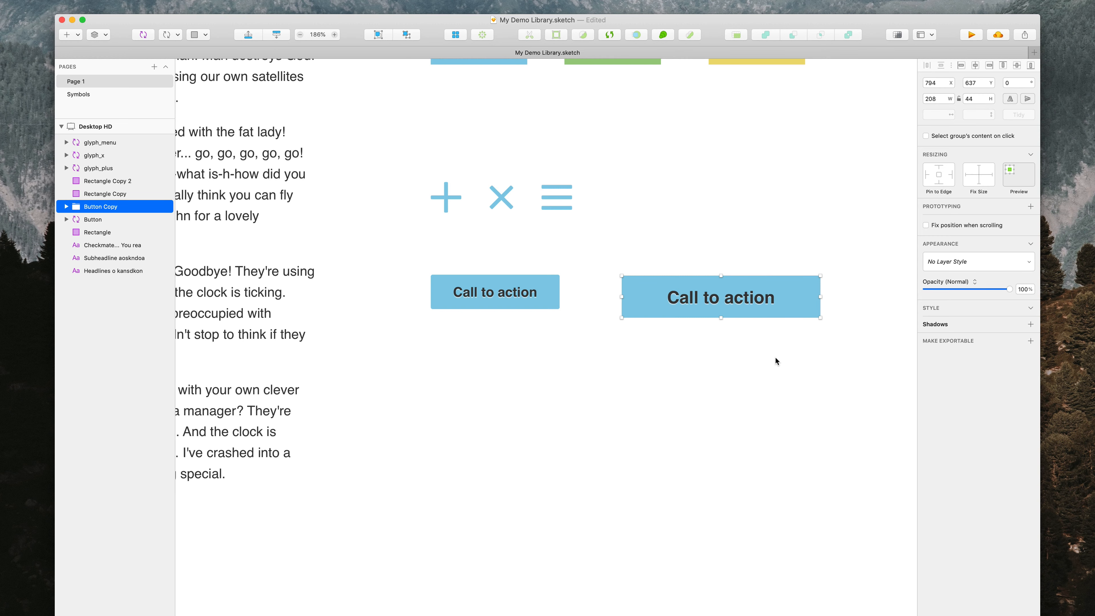
key("BackSpace")
Step: Save the library document with its updated text styles
scroll(776, 358, "left", 5)
scroll(775, 357, "up", 3)
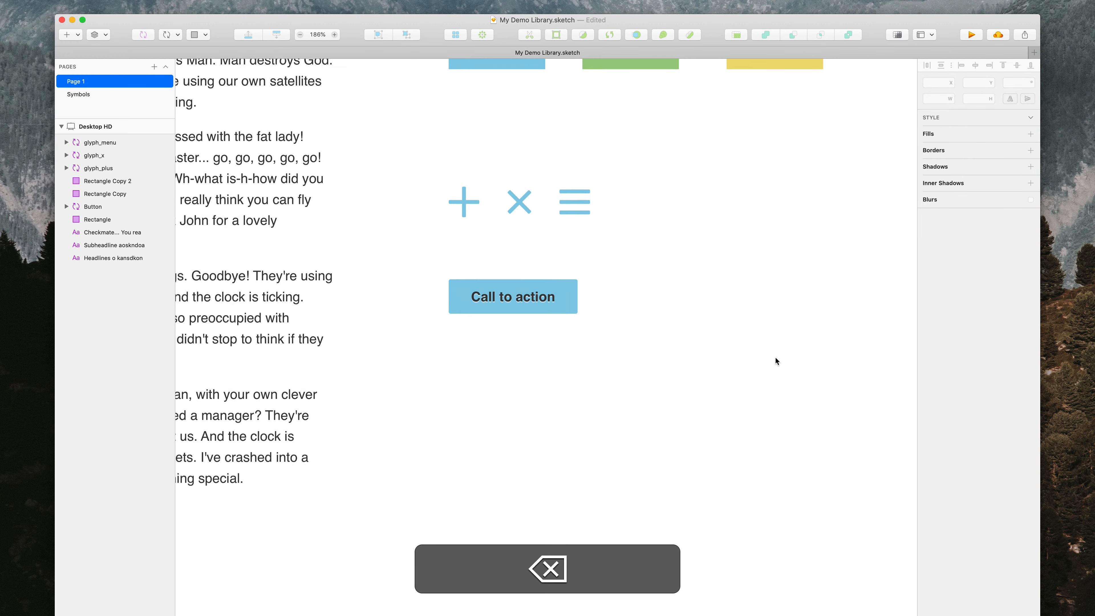
scroll(775, 357, "down", 5)
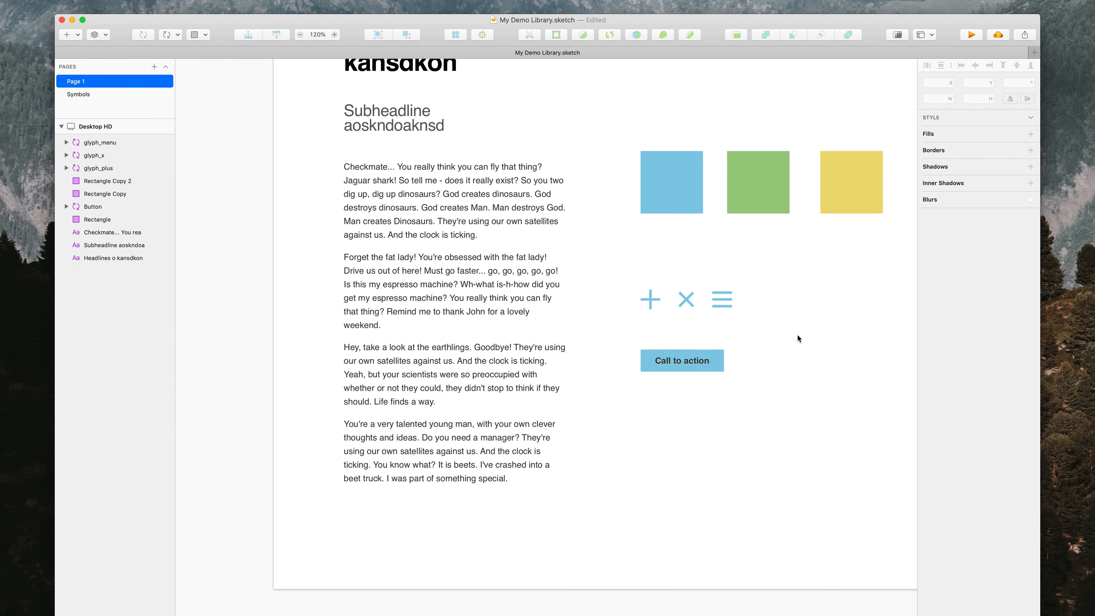
scroll(769, 339, "up", 5)
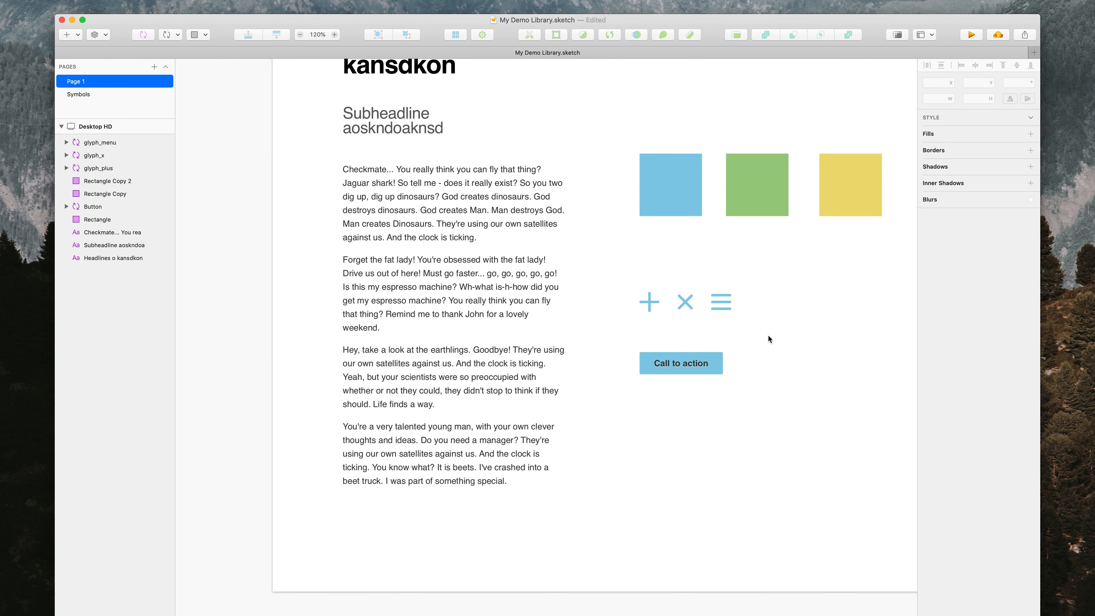
scroll(537, 267, "right", 2)
scroll(537, 267, "down", 3)
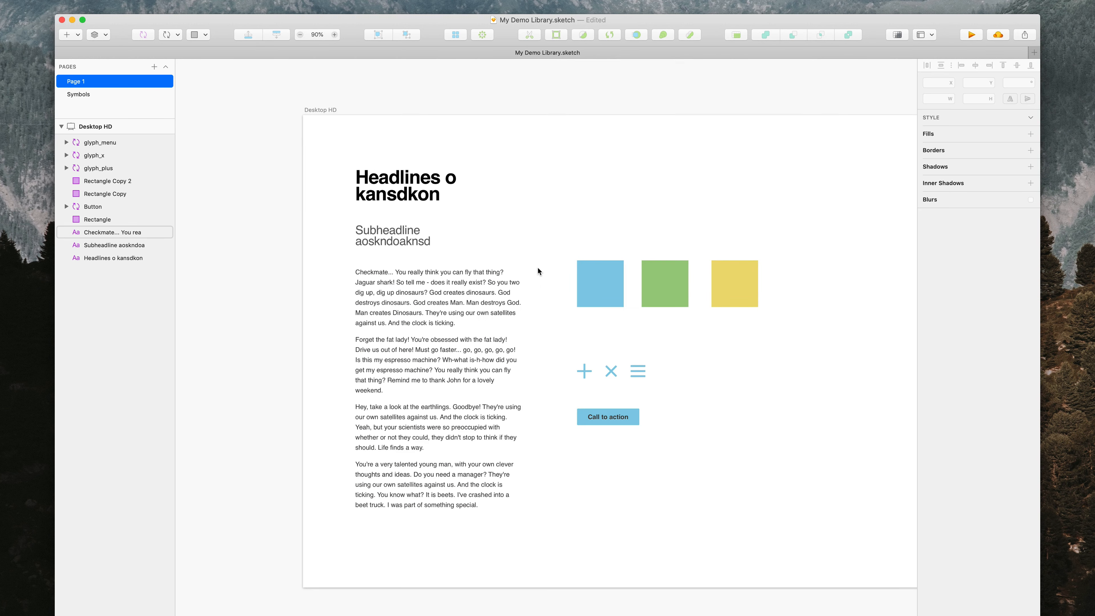
scroll(537, 266, "up", 3)
scroll(540, 266, "left", 2)
scroll(539, 265, "up", 1)
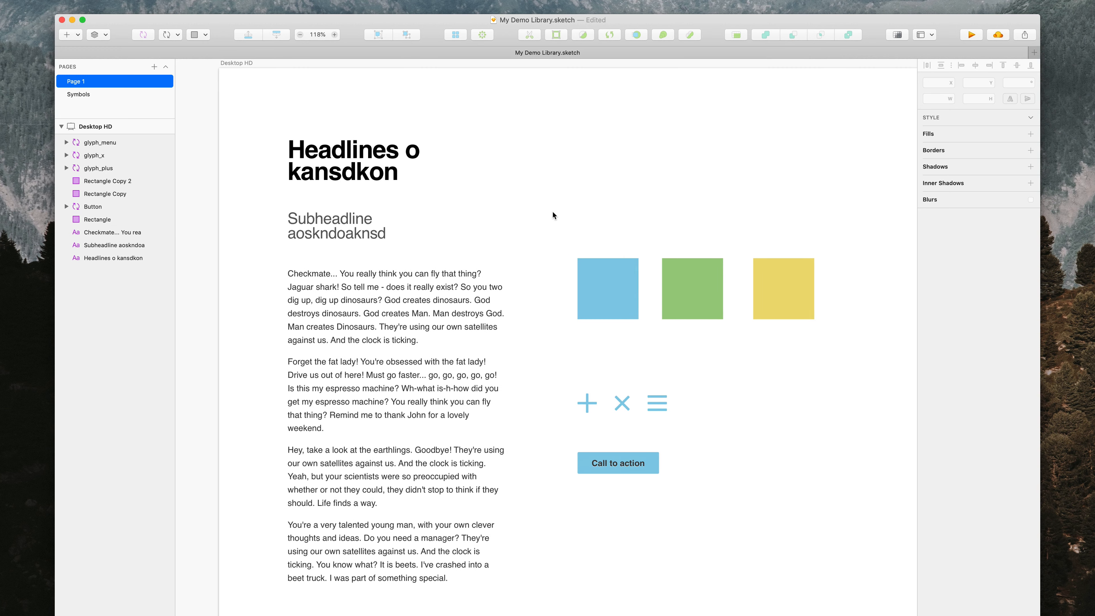
key("super+s")
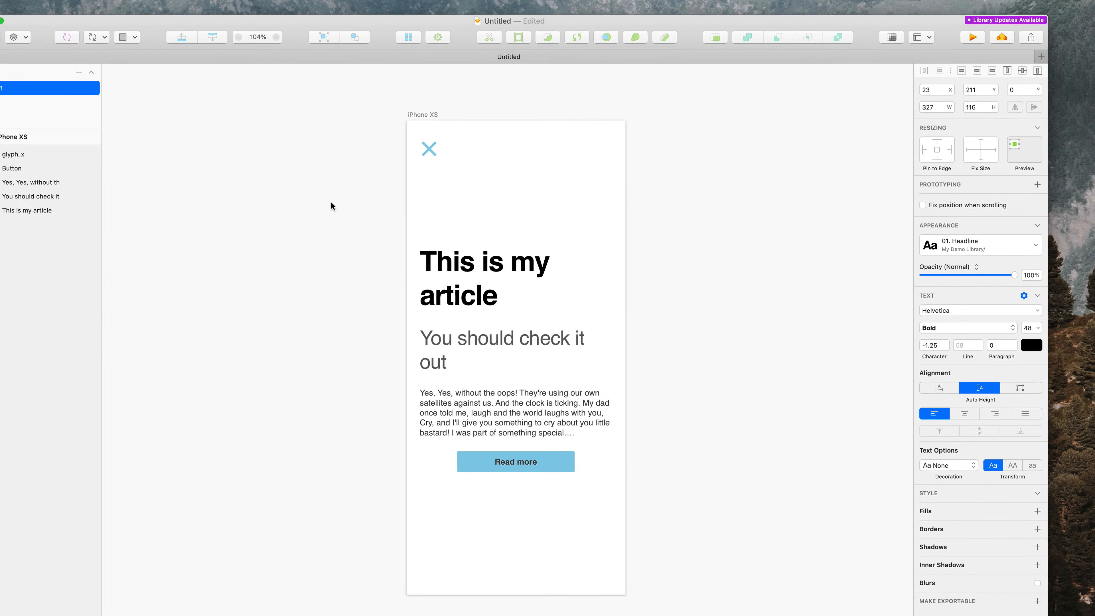
Step: In the untitled iPhone XS document, review the outdated Headline, Subheadline and Body styles and update all three from the library
left_click(331, 201)
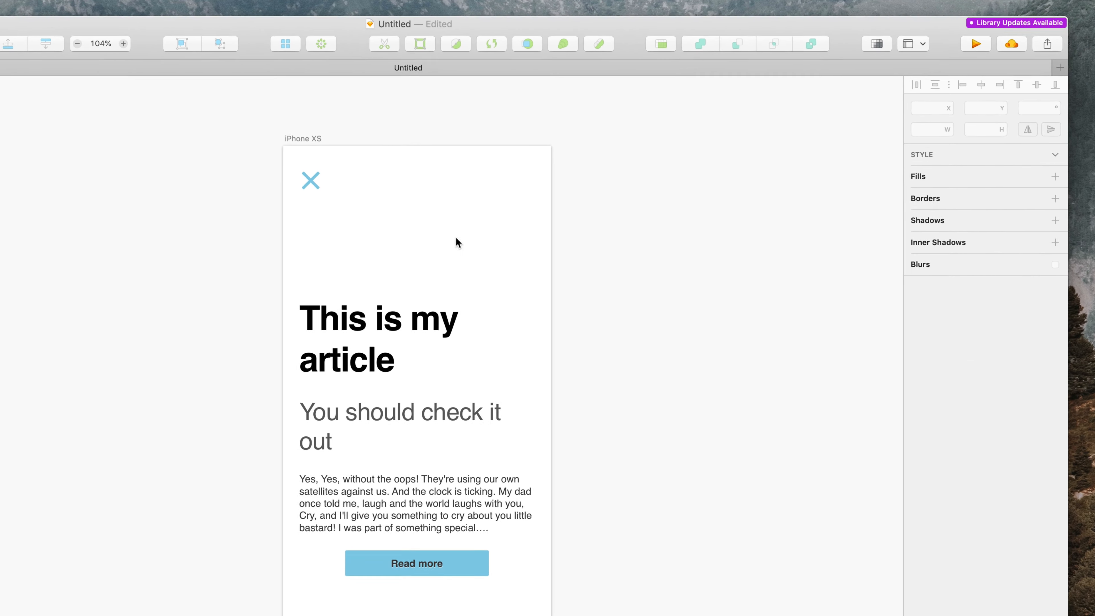
left_click(1006, 23)
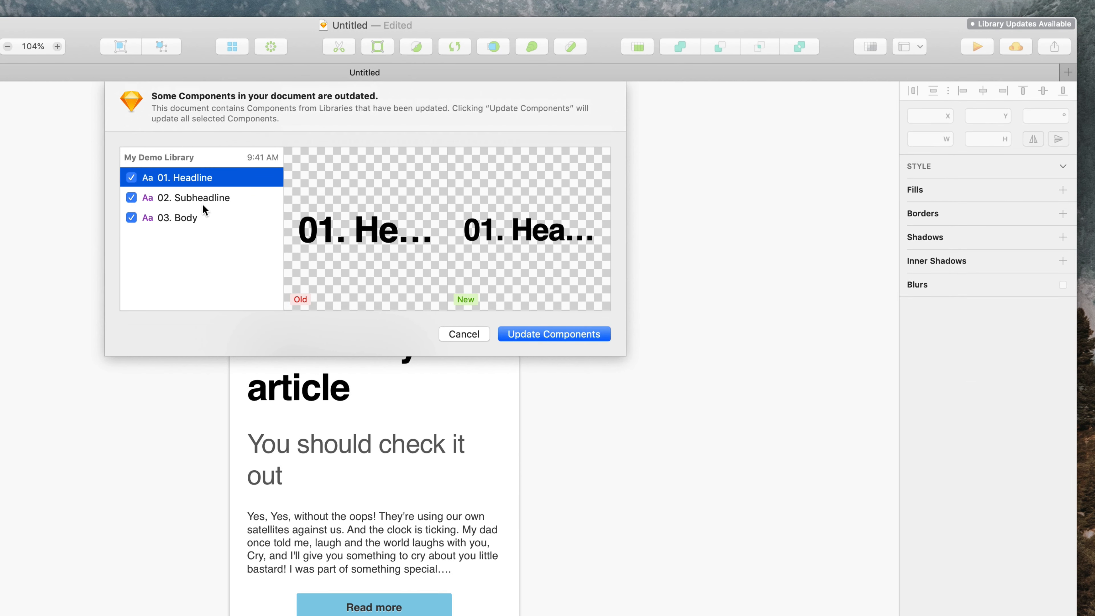
left_click(204, 205)
left_click(208, 181)
left_click(205, 199)
left_click(191, 221)
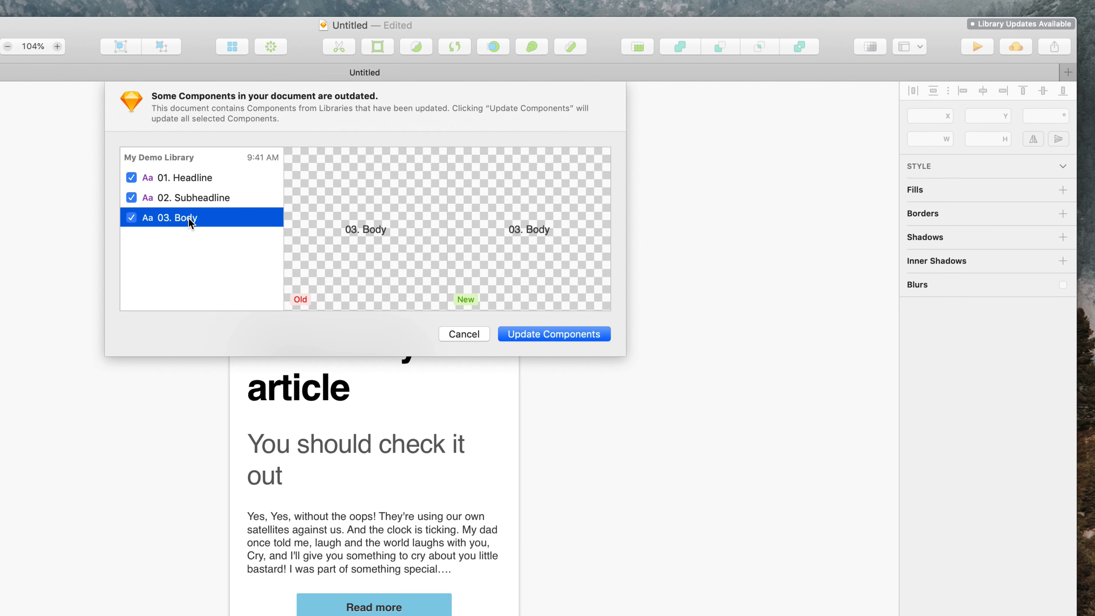
left_click(545, 338)
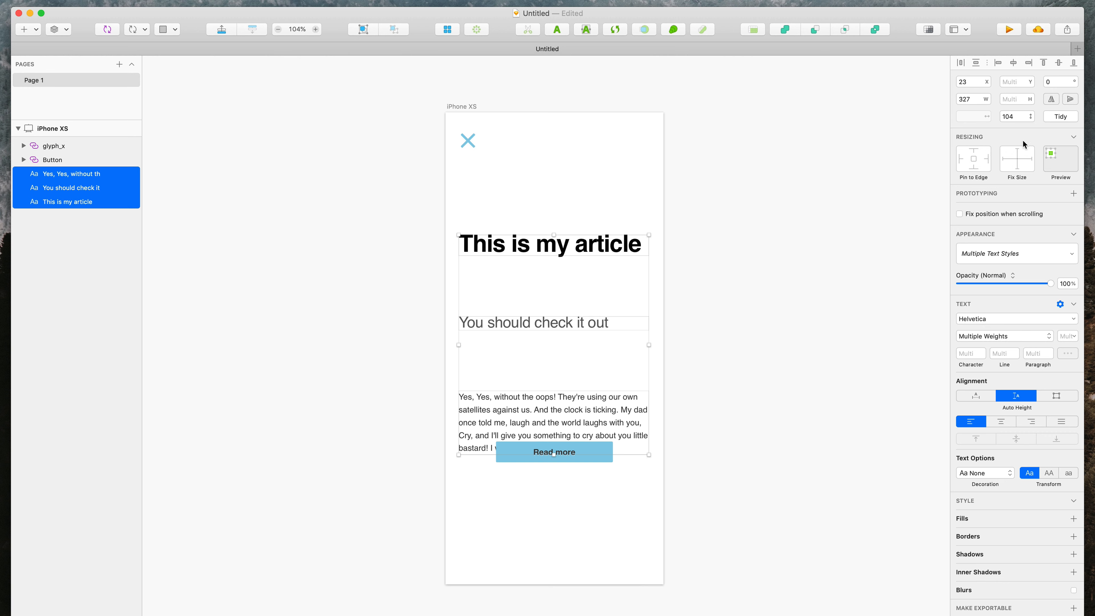
Step: Set the vertical spacing between the headline, subheadline and body text to 32
double_click(1021, 117)
type("32")
key("Return")
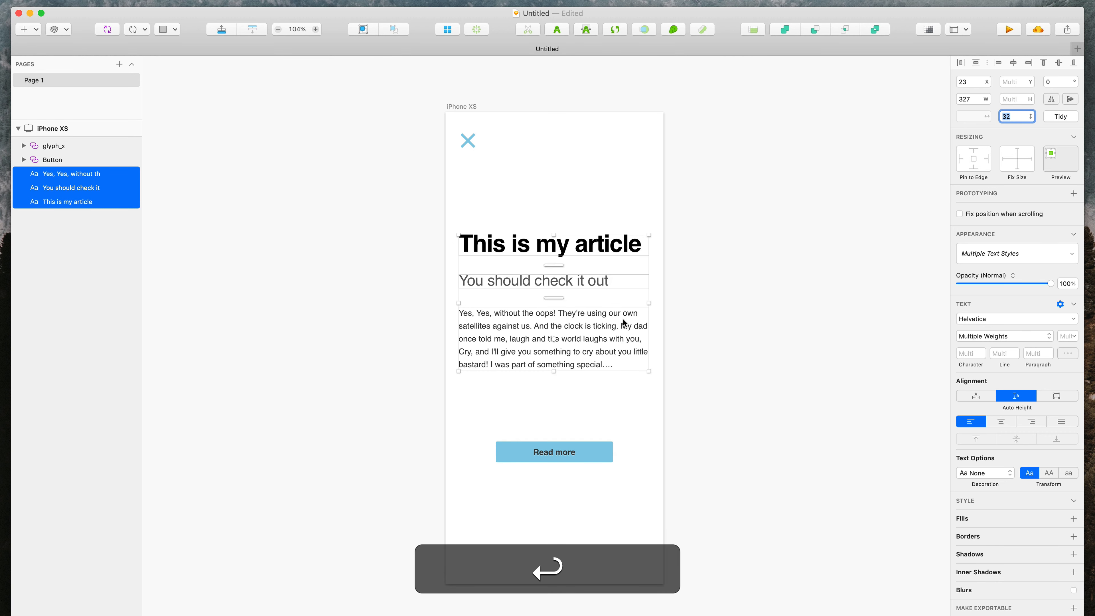
left_click(724, 328)
Step: Extend the headline text to "This is my article, it's very good"
left_click(617, 245)
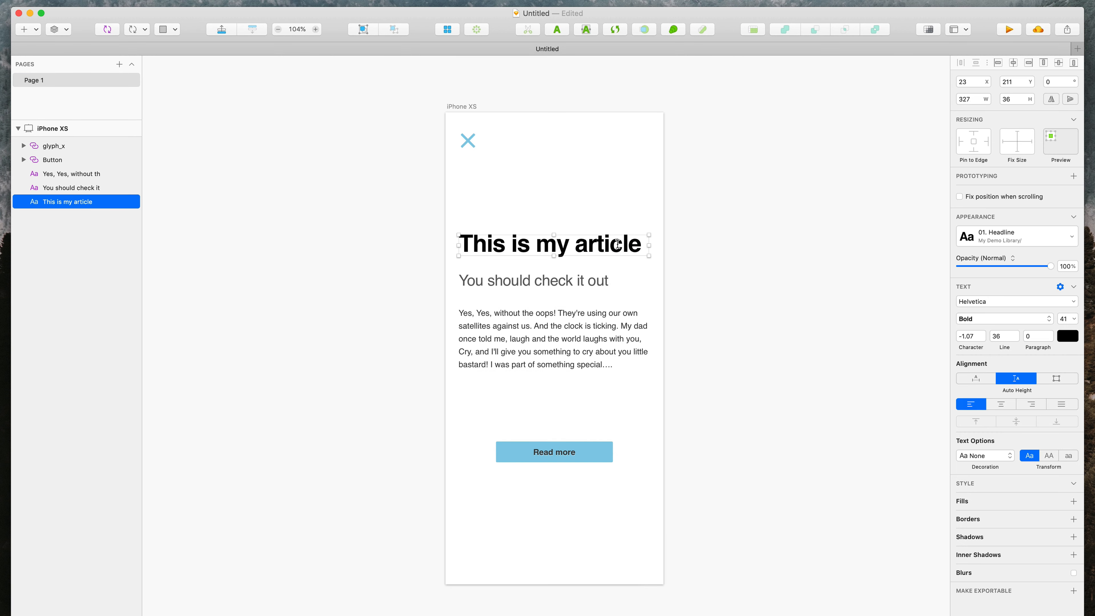
double_click(618, 244)
key("Right")
type(", i")
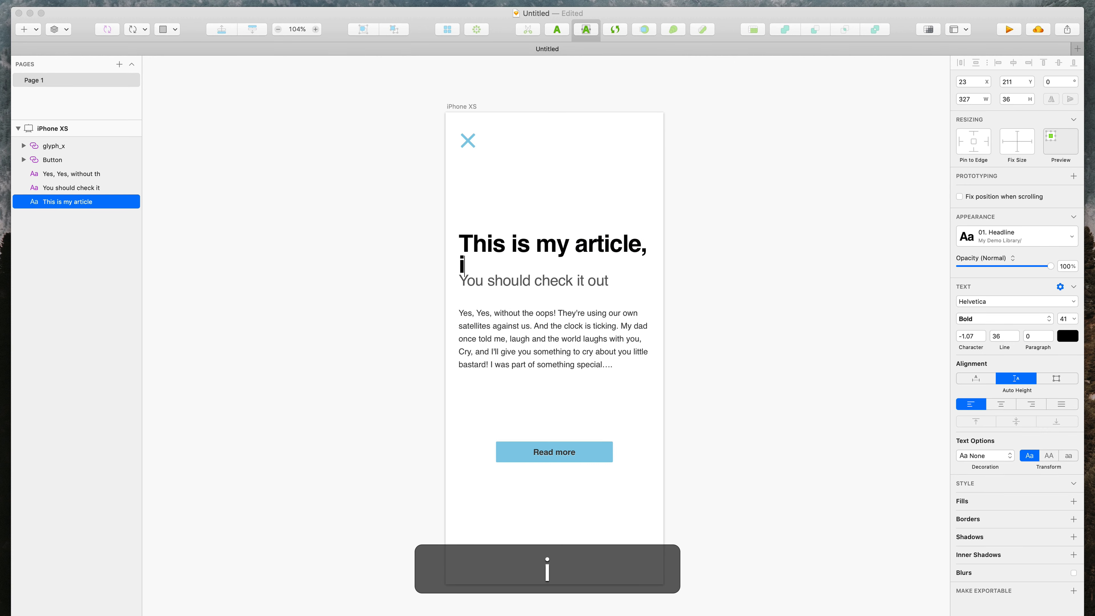
type("t's very good")
key("super+Return")
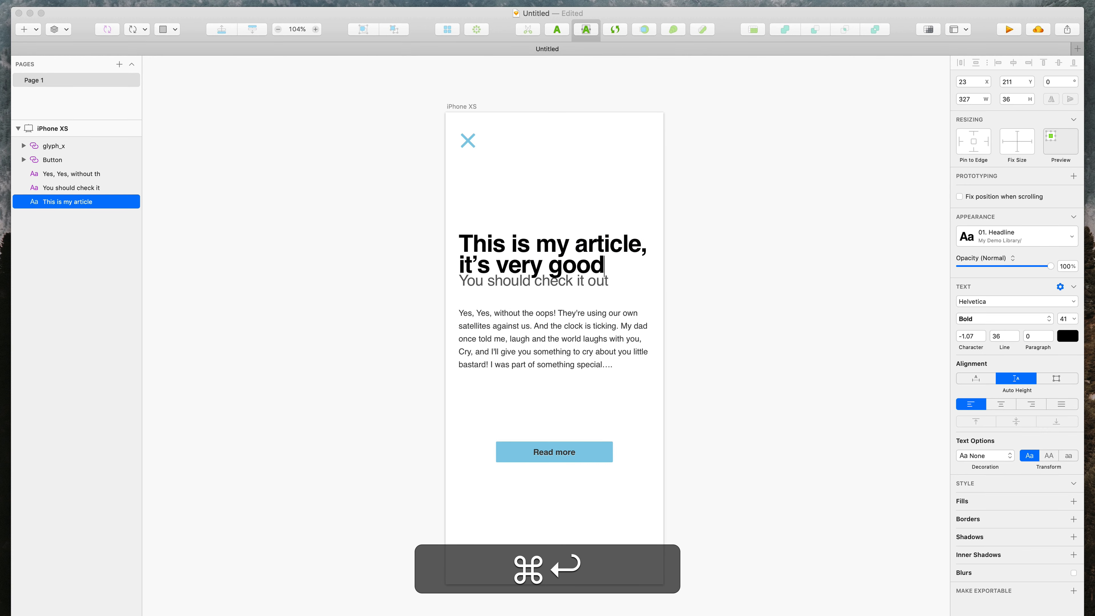
Step: Nudge the subheadline down to Y 283 and extend its text to "You should check it out — and read the whole thing"
left_click(603, 294)
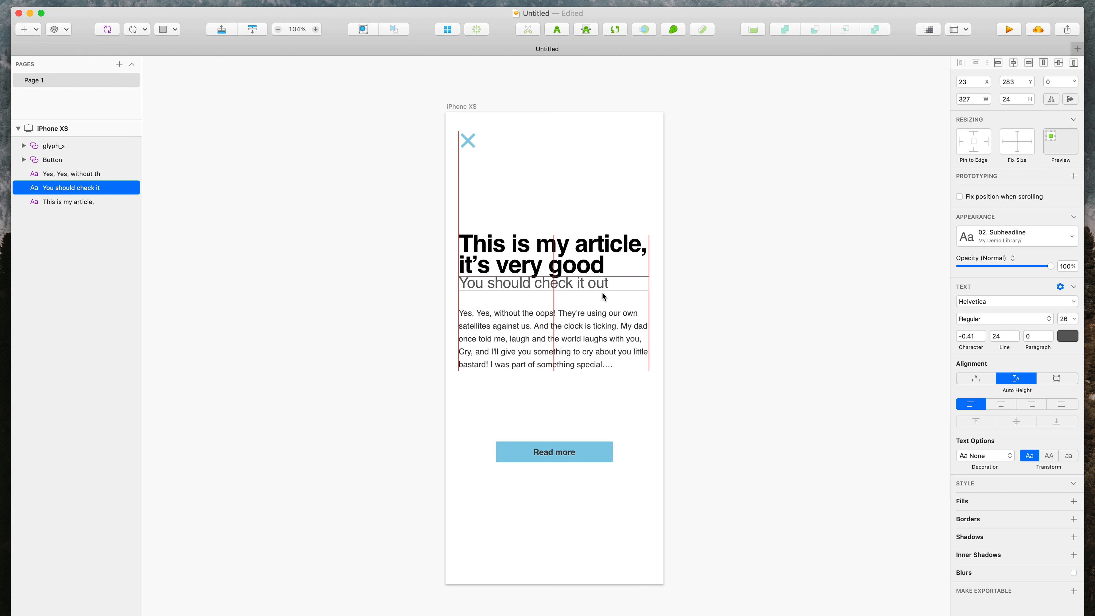
double_click(599, 285)
key("Right")
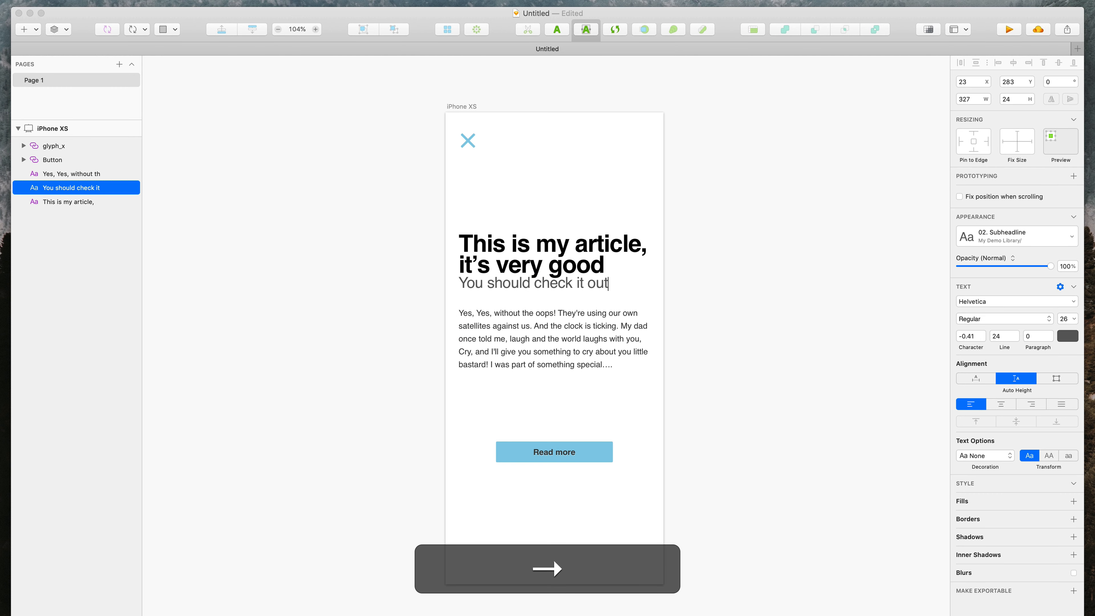
type("— and rea")
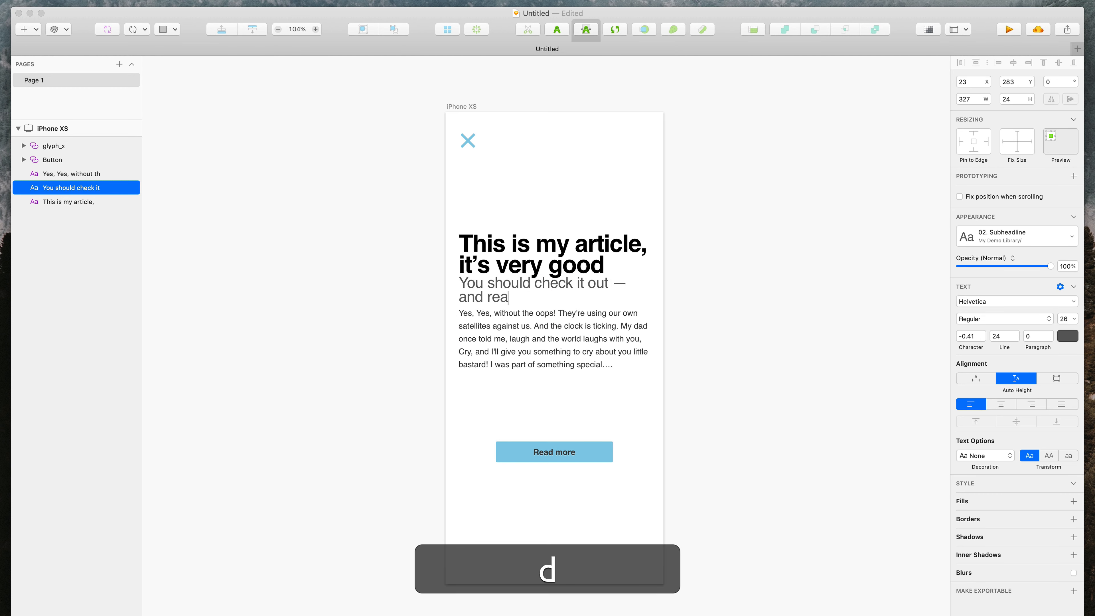
type("d the whole thing")
key("super+Return")
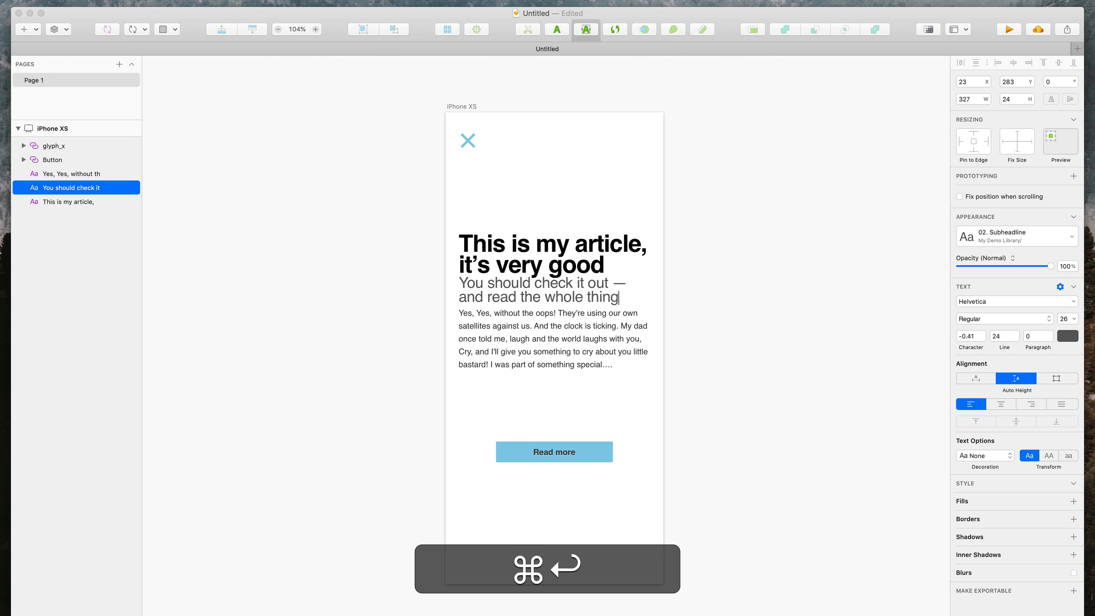
Step: Copy the whole body paragraph and paste it as a second paragraph in the same text layer
double_click(616, 340)
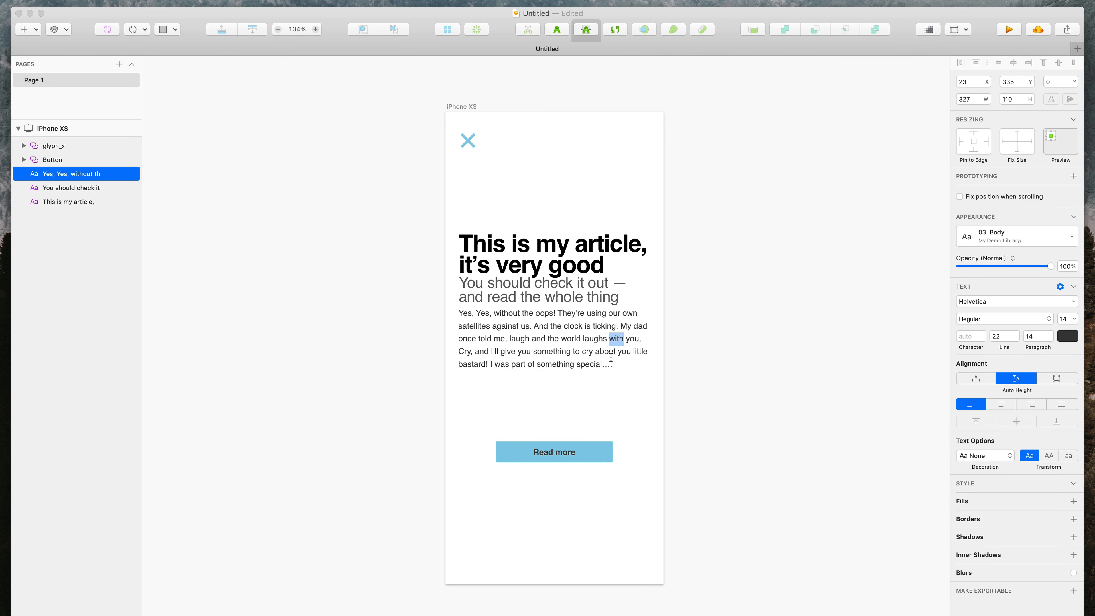
left_click_drag(615, 367, 406, 306)
key("super+c")
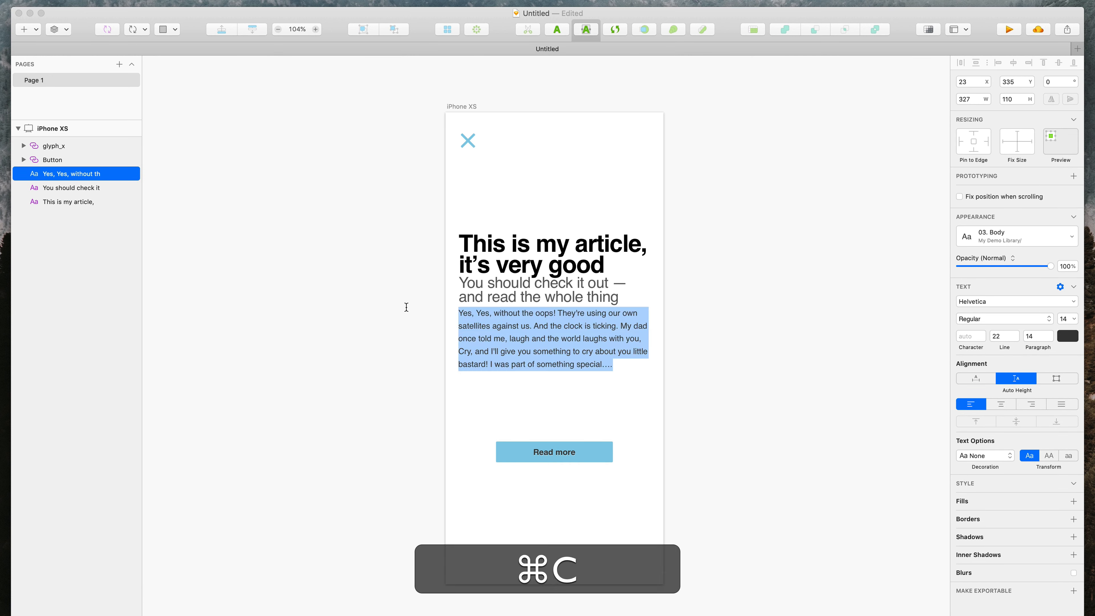
key("Right")
key("Return")
key("super+v")
key("super+Return")
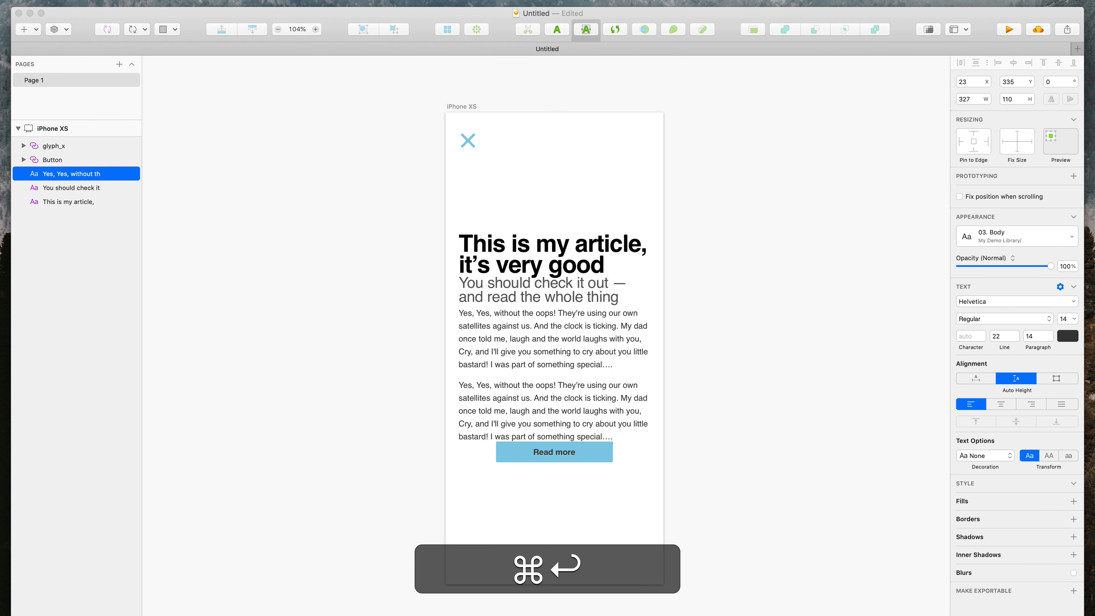
Step: Move the Read more button below the body text to Y 635 and set its height to 48
left_click_drag(618, 194, 513, 499)
left_click(516, 469)
left_click(515, 454)
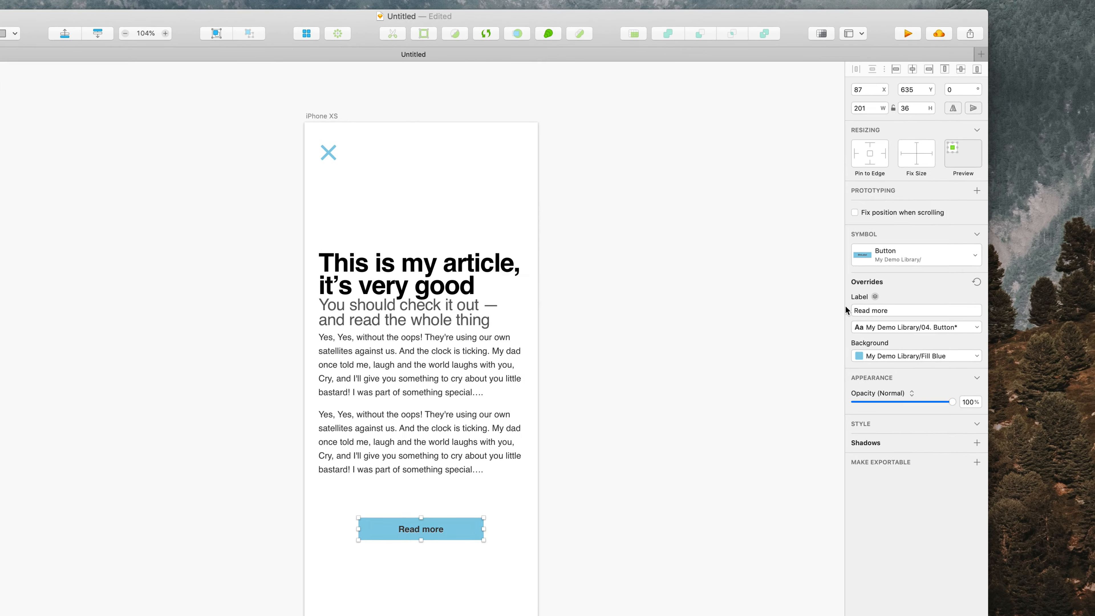
left_click(914, 107)
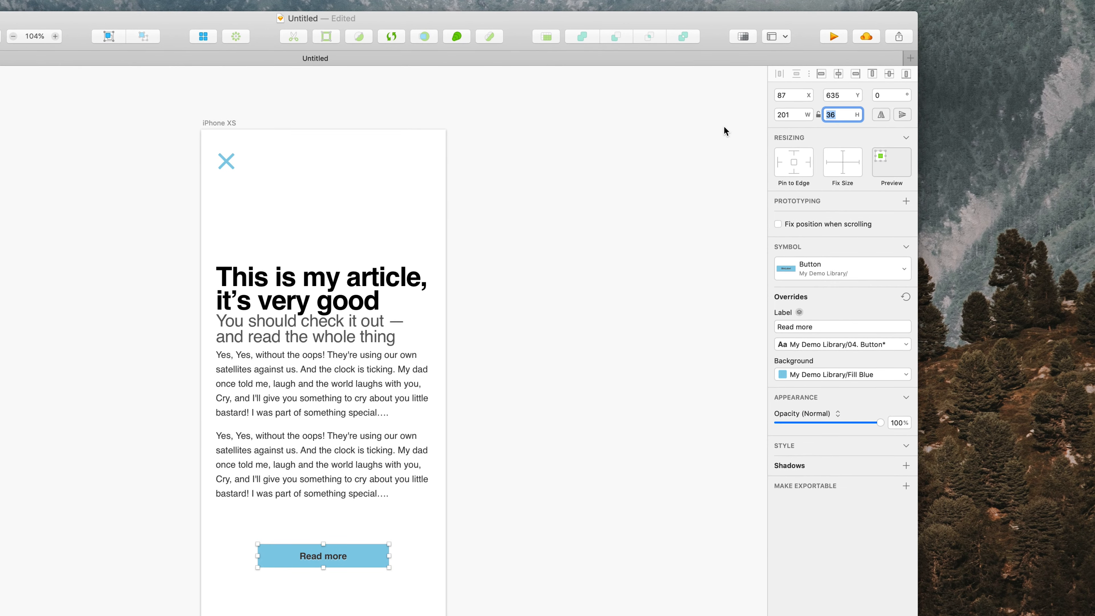
type("48")
key("Return")
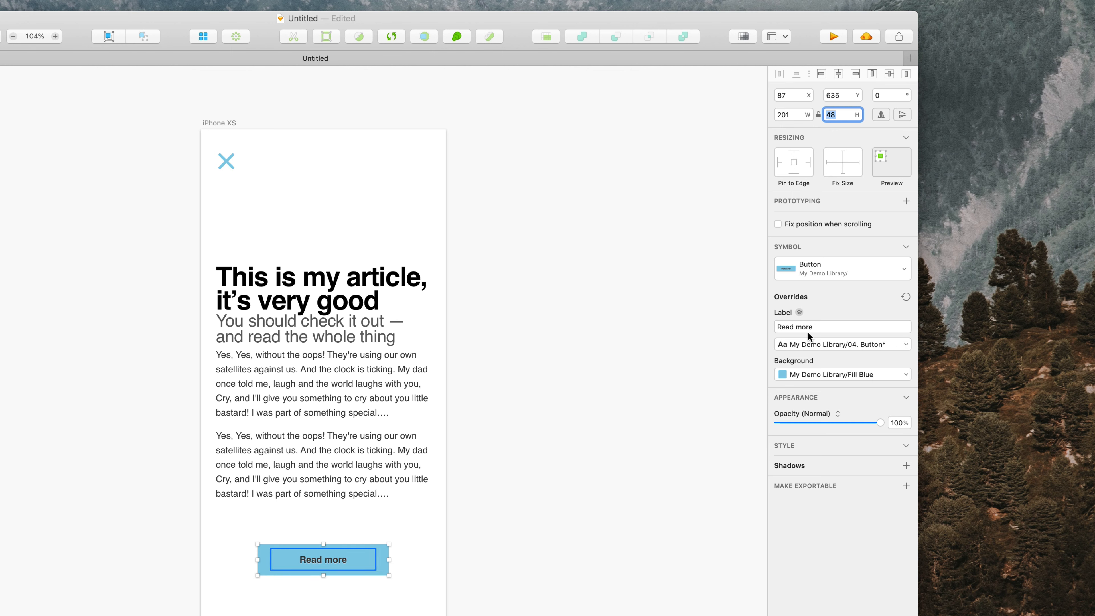
Step: Override the Read more button's label text style with 05. Button Mobile from My Demo Library
left_click(835, 344)
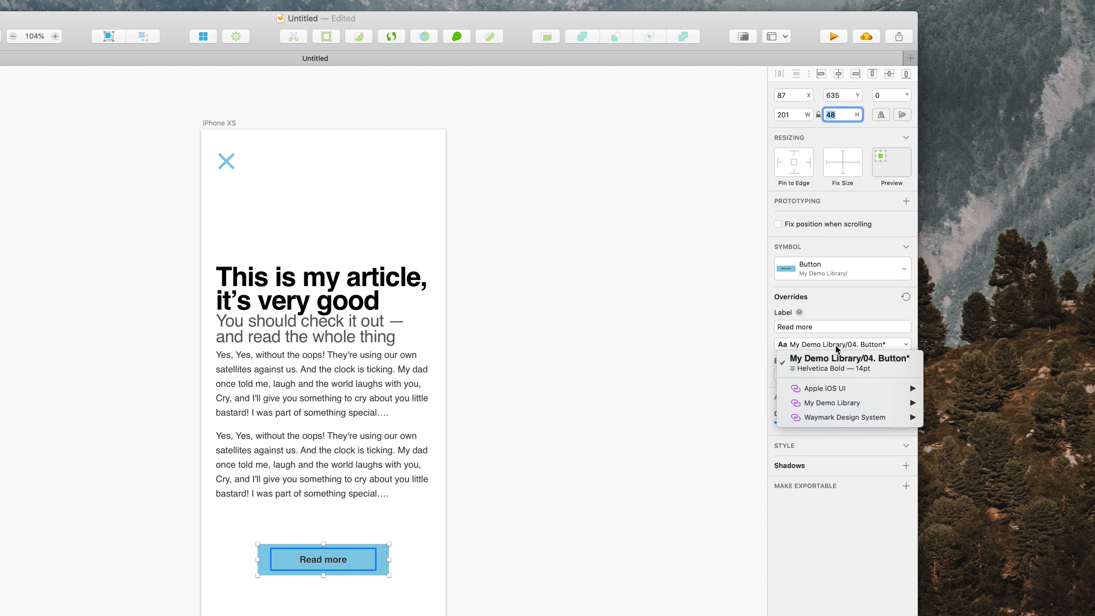
mouse_move(844, 418)
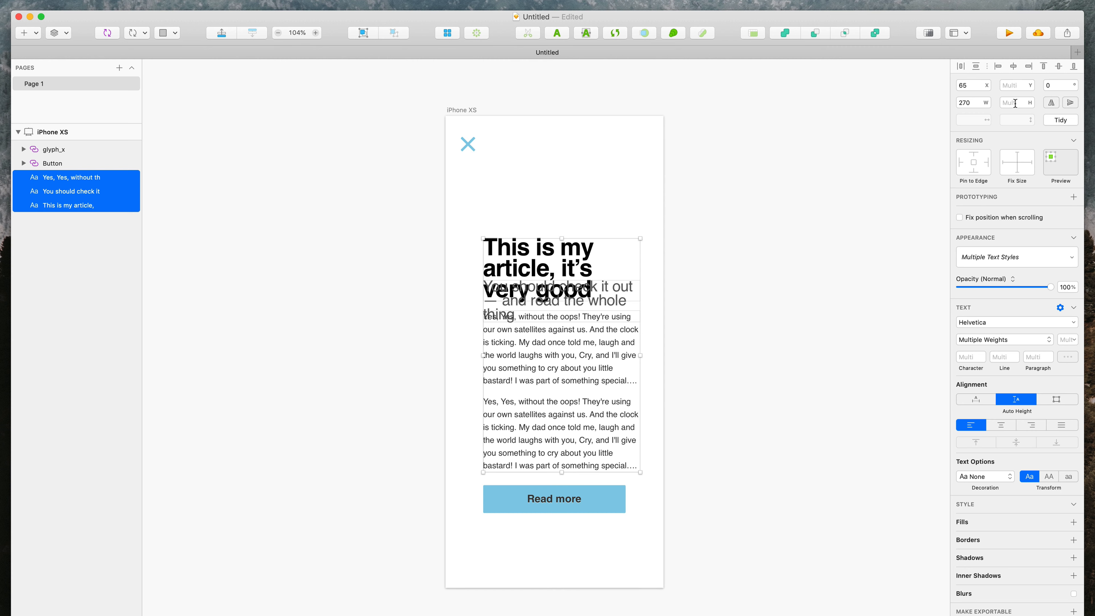
Step: Set the width of the headline, subheadline and body text layers and the Read more button to 280
double_click(968, 103)
type("280")
key("Return")
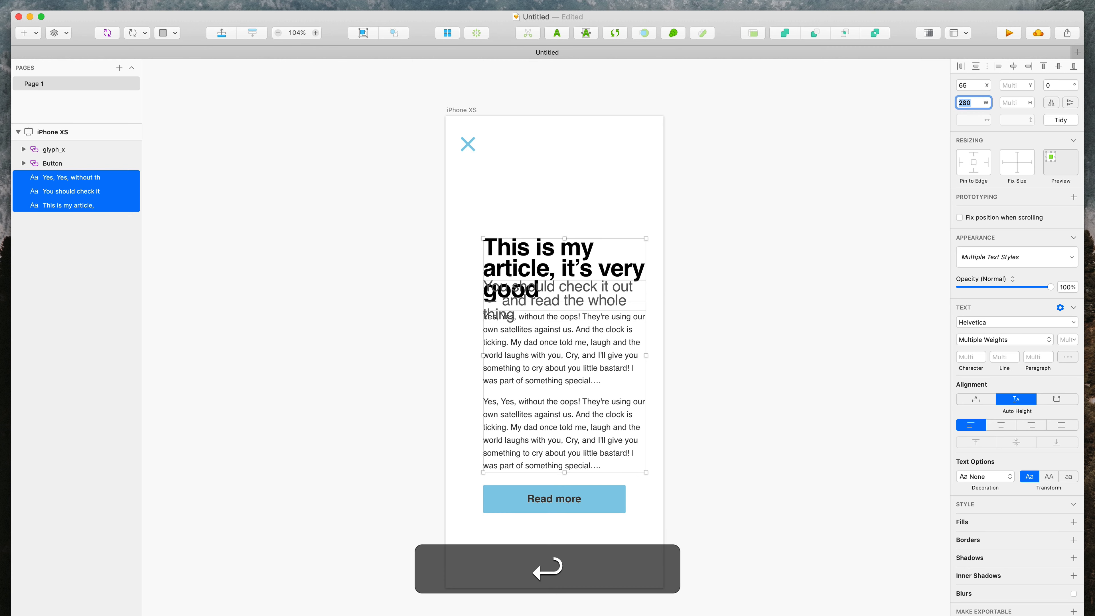
left_click(562, 509, "shift")
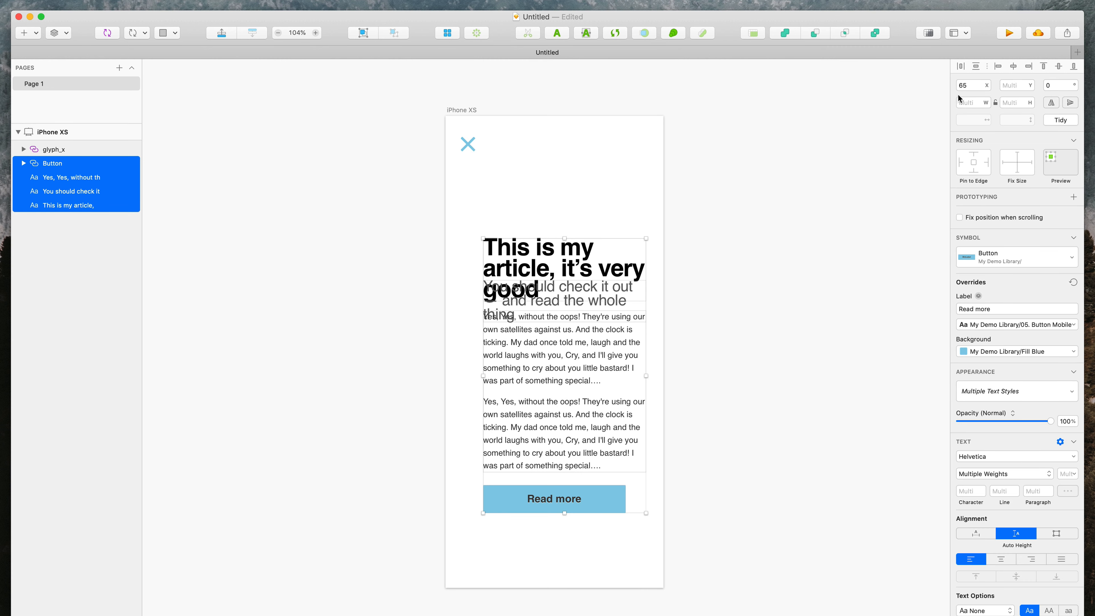
double_click(975, 100)
type("280")
key("Return")
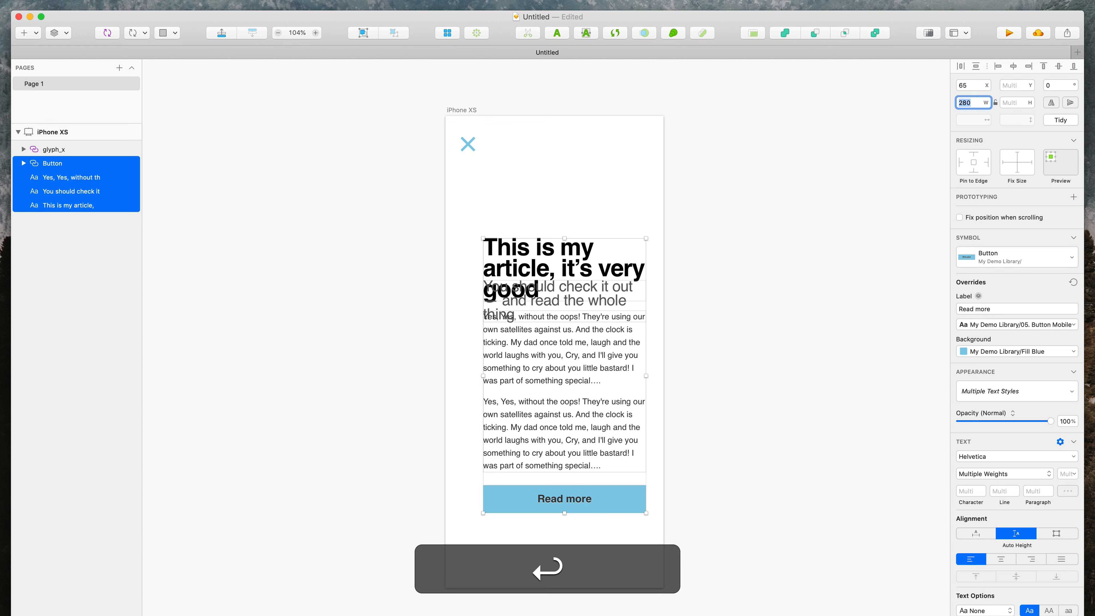
Step: Tidy the three texts and the button into a vertical stack with 16 spacing, and move the block up to X 48
left_click(1062, 120)
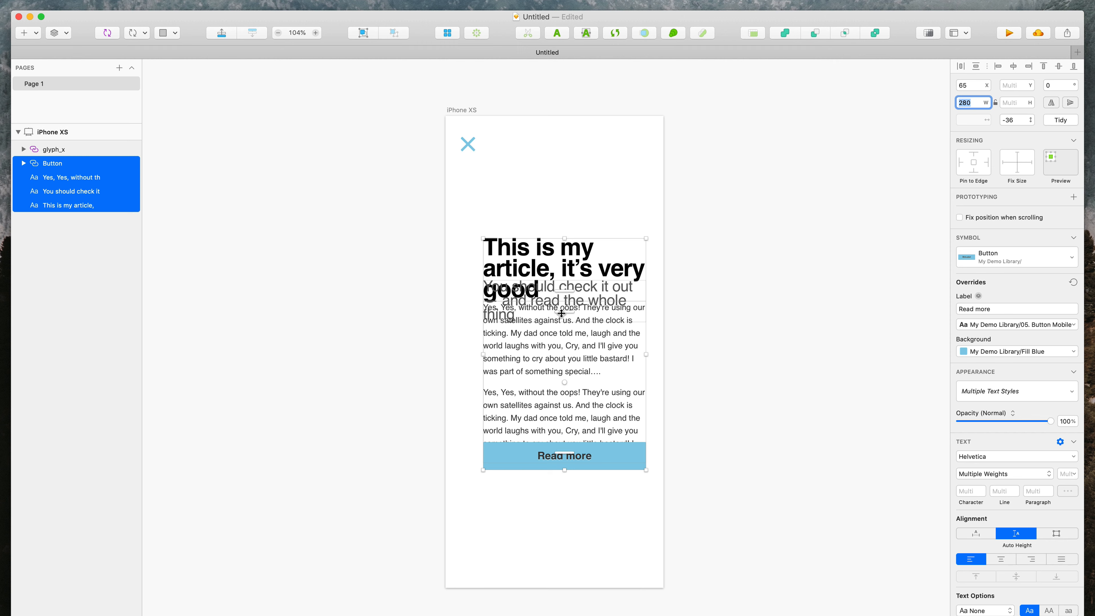
left_click_drag(561, 314, 564, 355)
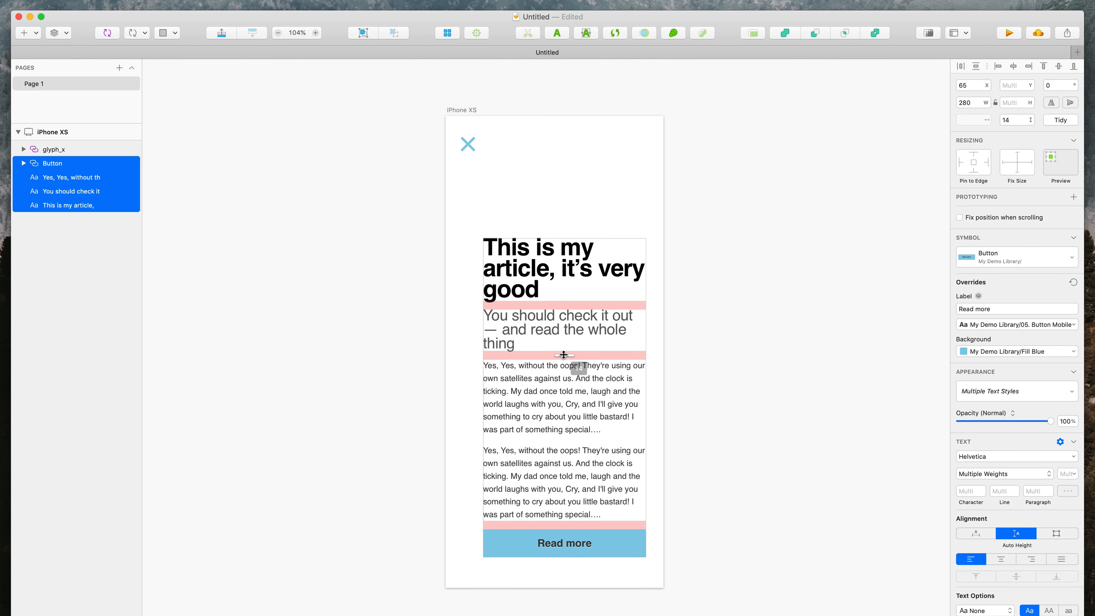
left_click_drag(541, 281, 531, 251)
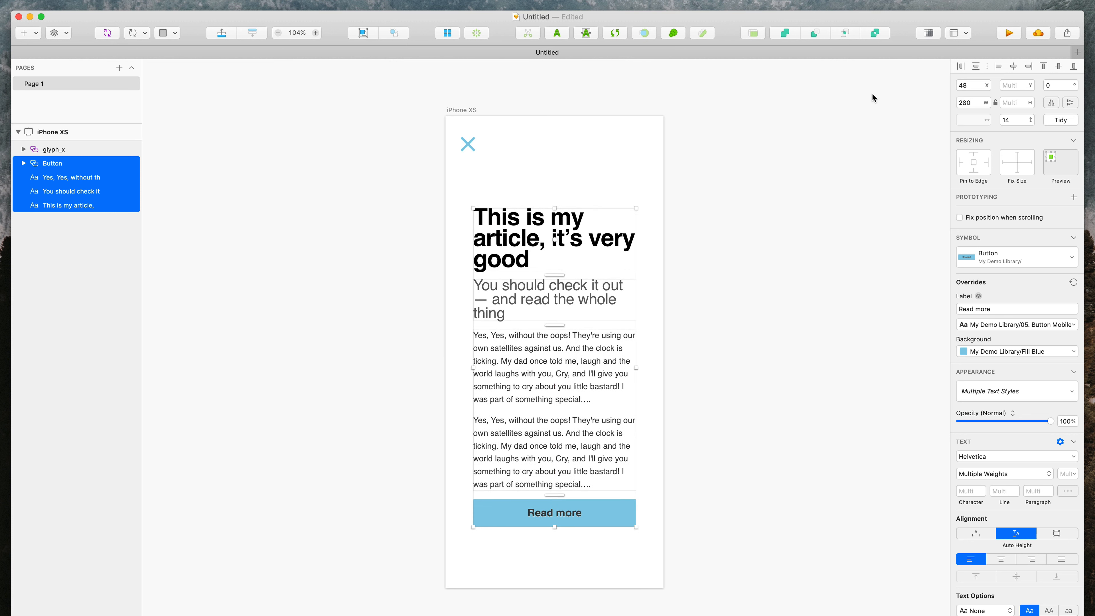
left_click(1003, 119)
type("16")
key("Return")
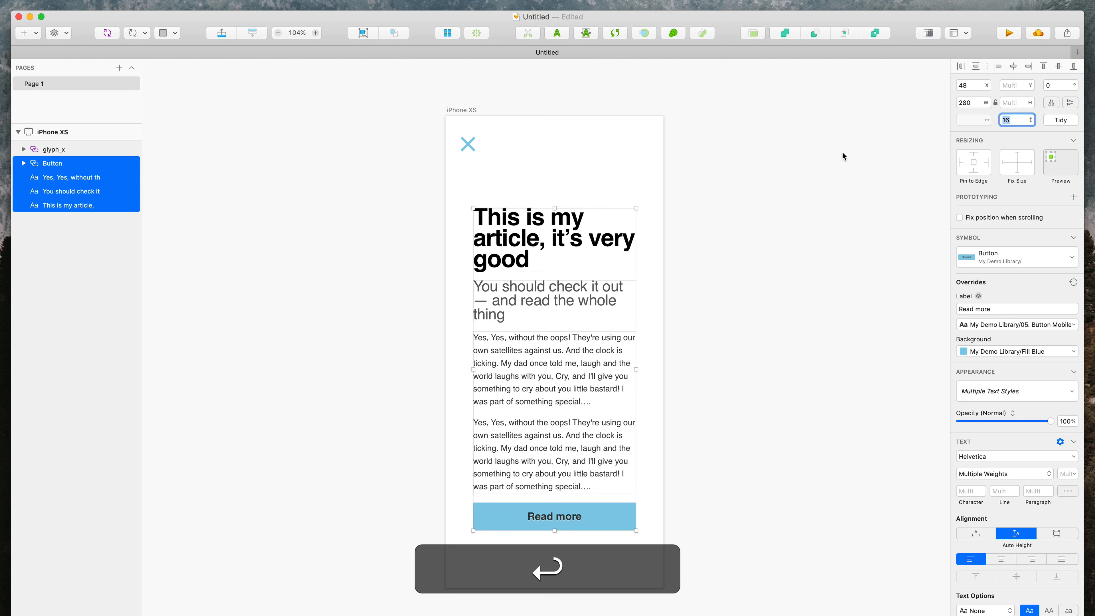
mouse_move(536, 305)
left_mouse_down()
mouse_move(538, 314)
mouse_move(536, 300)
left_mouse_up()
left_click(683, 338)
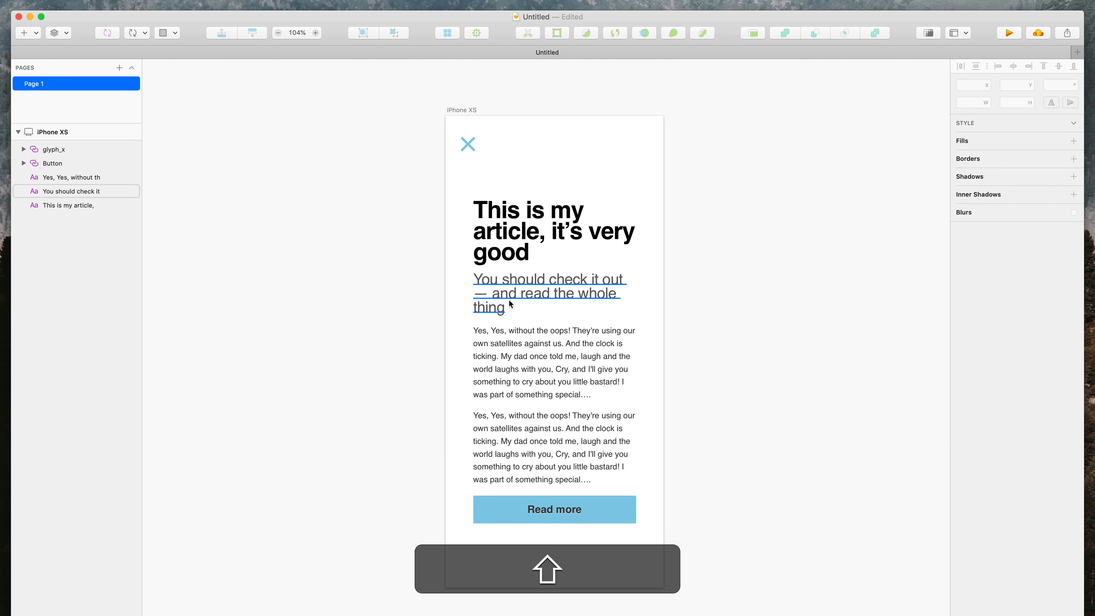
Step: Replace the dash in the subheadline with a comma so it reads "You should check it out, and read the whole thing"
double_click(483, 292)
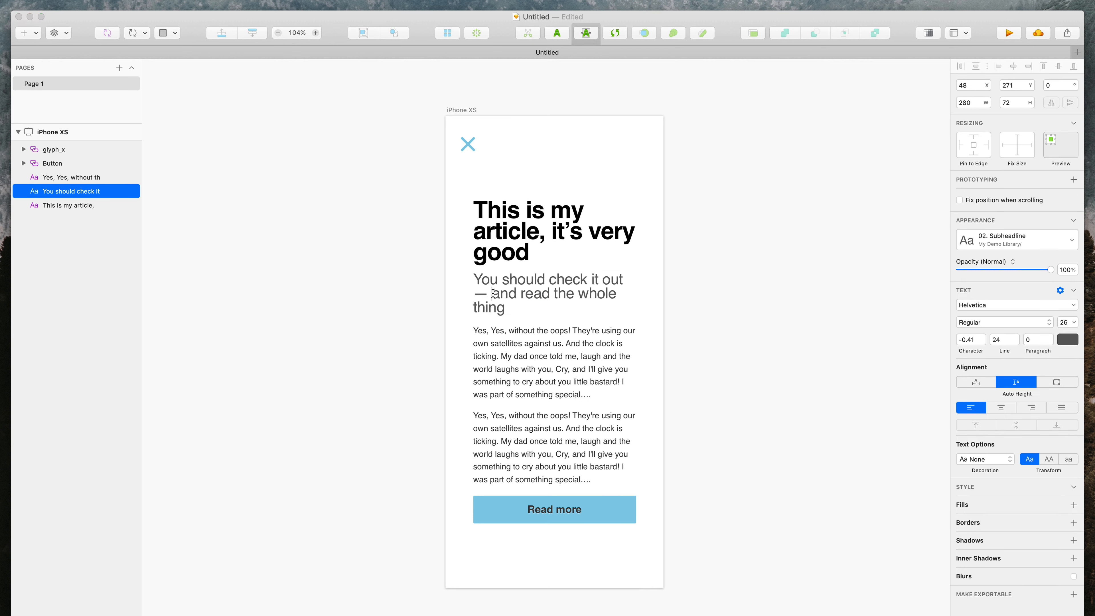
key("BackSpace")
key("super+BackSpace")
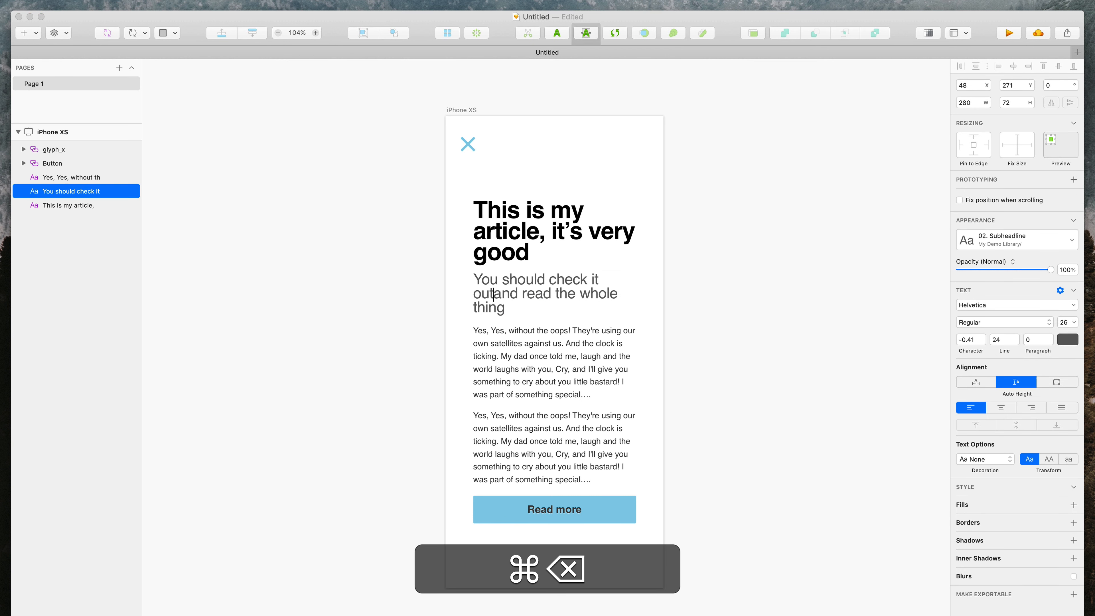
type(",")
key("super+Return")
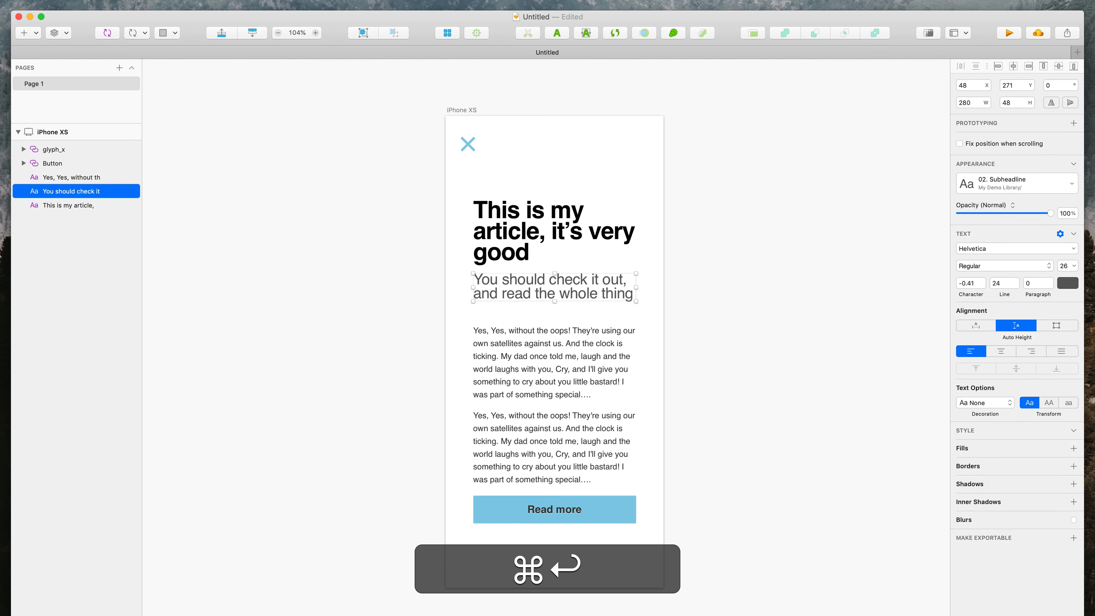
Step: Tidy the headline, subheadline, body text and button again to an even vertical spacing of 16
left_click_drag(637, 182, 506, 536)
left_click(1052, 121)
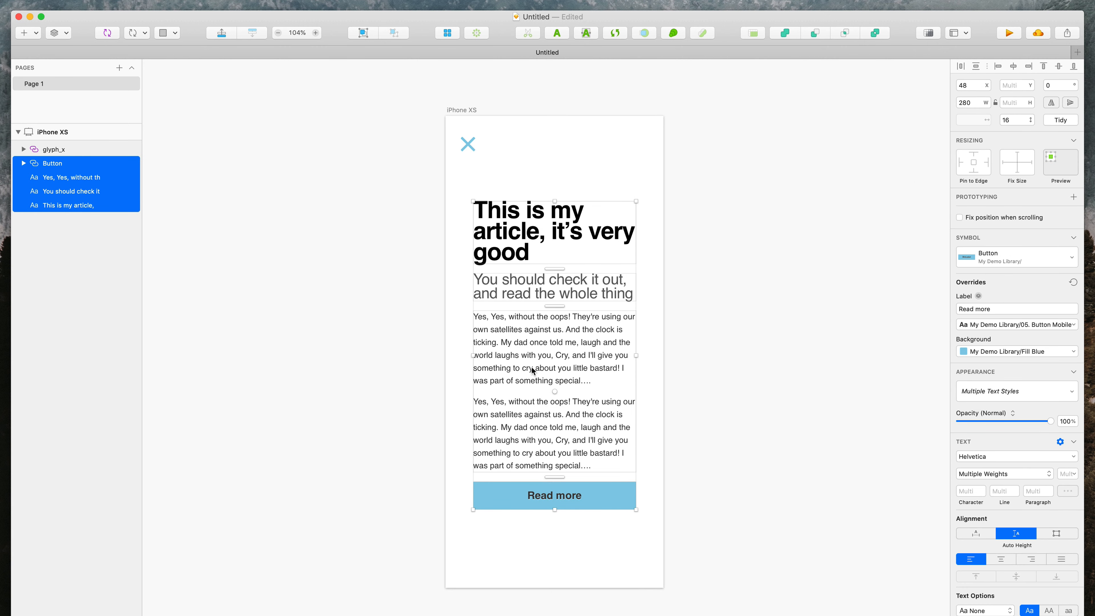
left_click(596, 390)
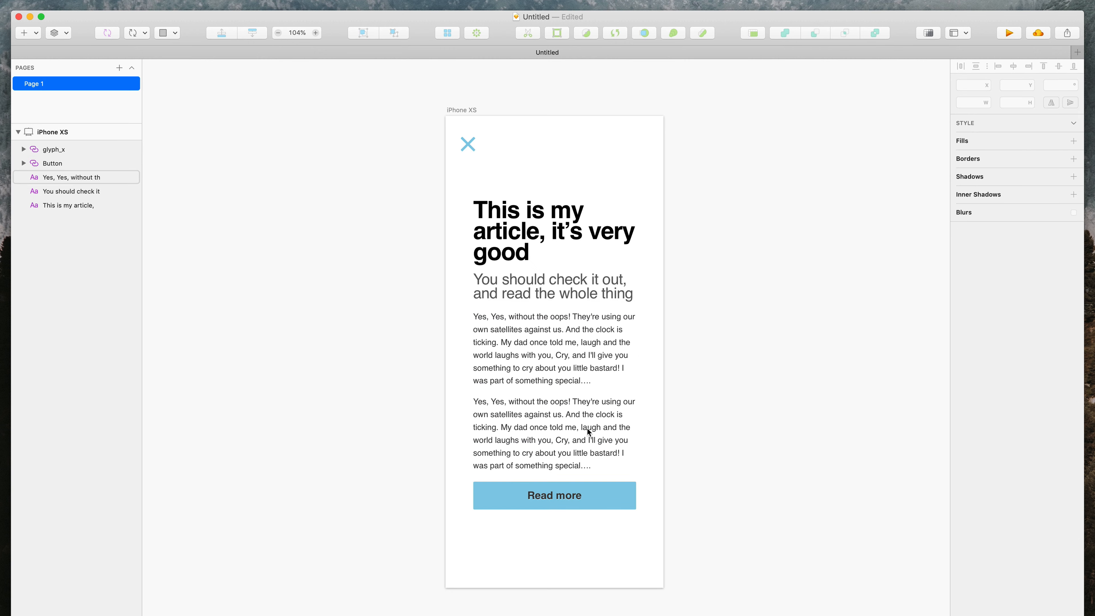
Step: Move the Read more button down to a 55 gap below the body text, and shift both down to 29 below the subheadline
left_click_drag(560, 500, 559, 524)
left_click(695, 441)
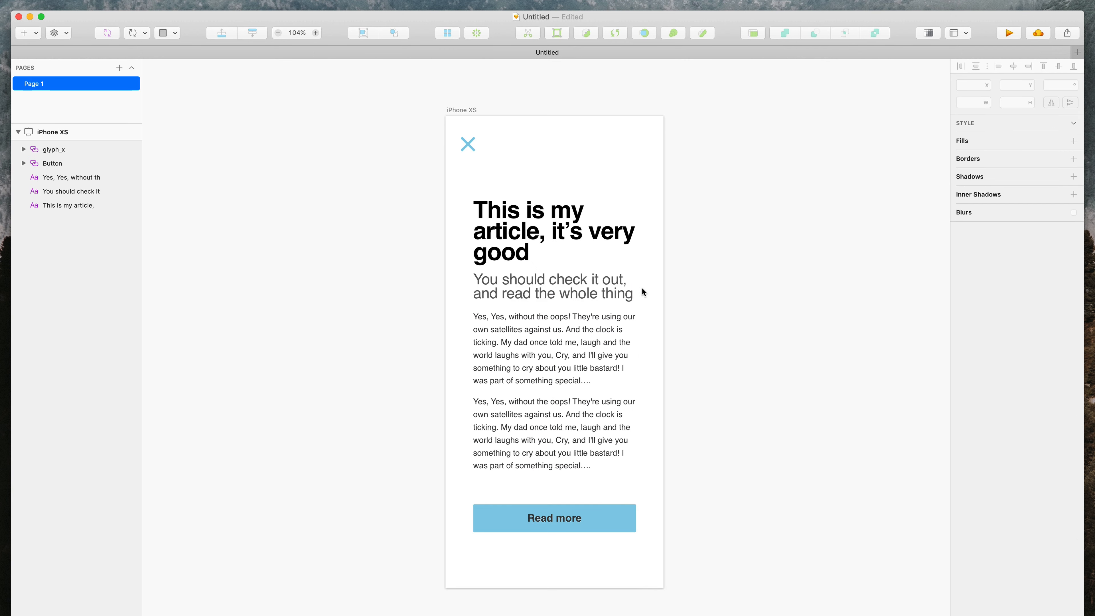
left_click(579, 372)
left_click(565, 514, "shift")
key("shift+Down")
key("shift+Down")
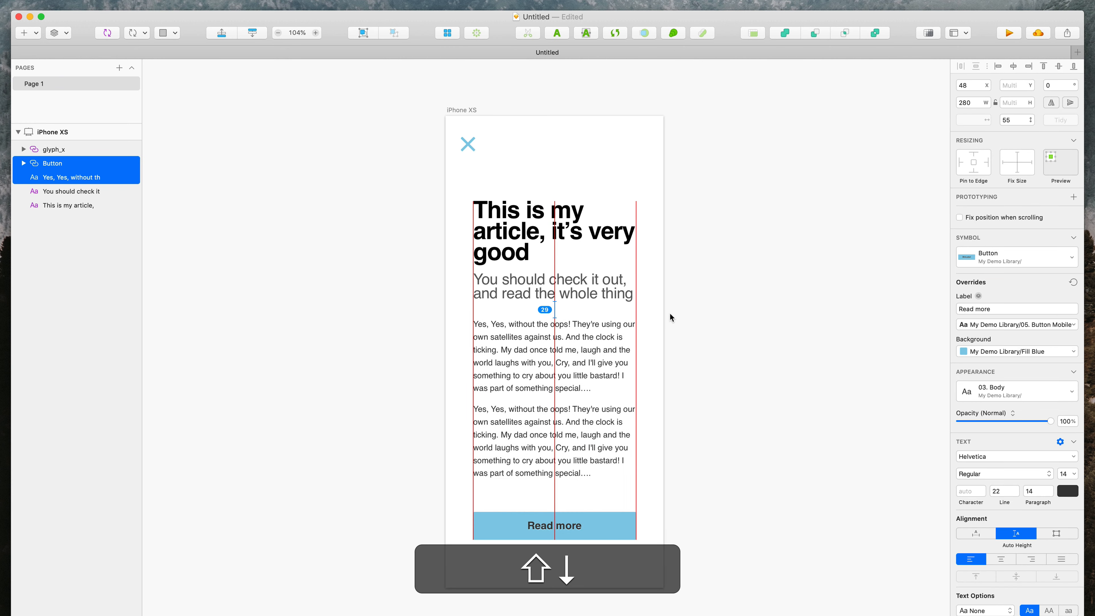
Step: Nudge the headline, subheadline, body text and button up together, placing the button at Y 671
left_click(684, 306)
left_click_drag(636, 180, 535, 524)
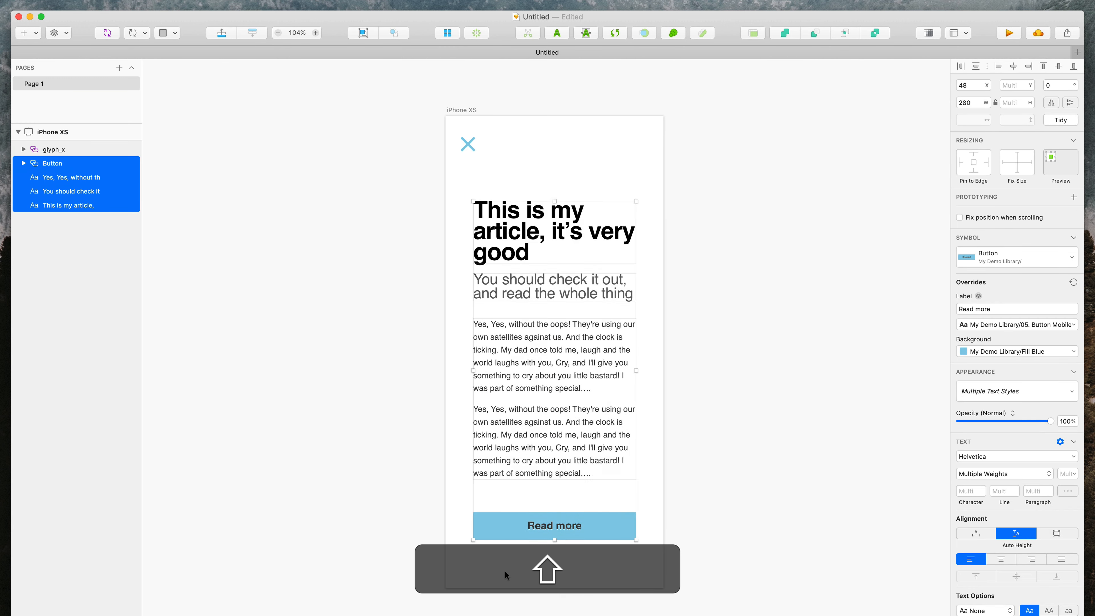
key("shift+Up")
Step: Duplicate the iPhone XS artboard to its right at X 1068
scroll(683, 254, "right", 5)
left_click(683, 253)
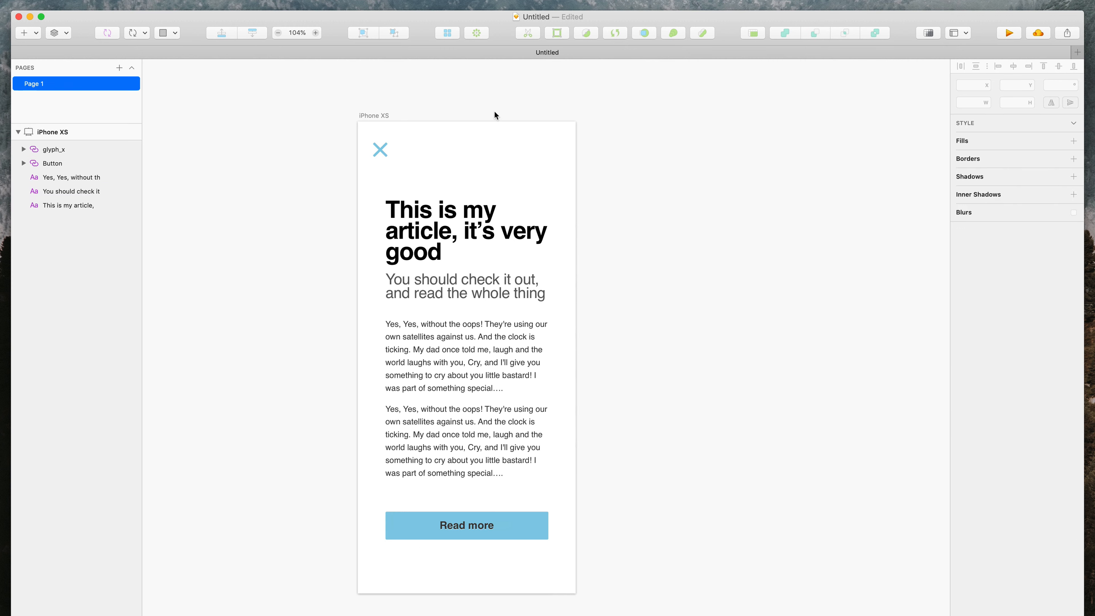
left_click_drag(391, 115, 693, 114)
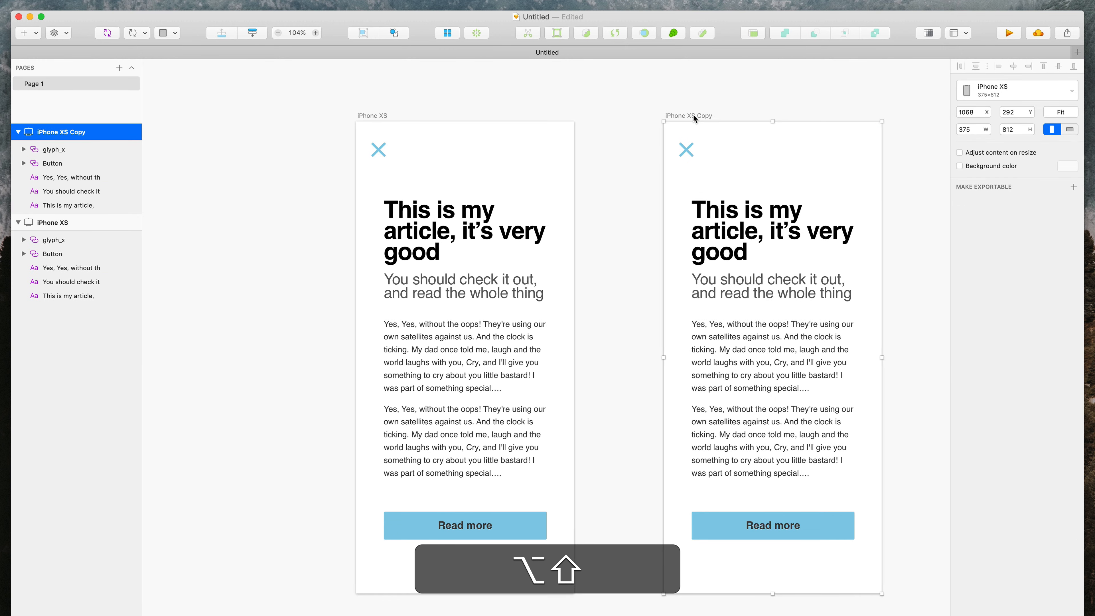
Step: Swap the copied artboard's X icon for the glyph_menu symbol and override its color with Fill Green
scroll(698, 86, "right", 5)
left_click(556, 152)
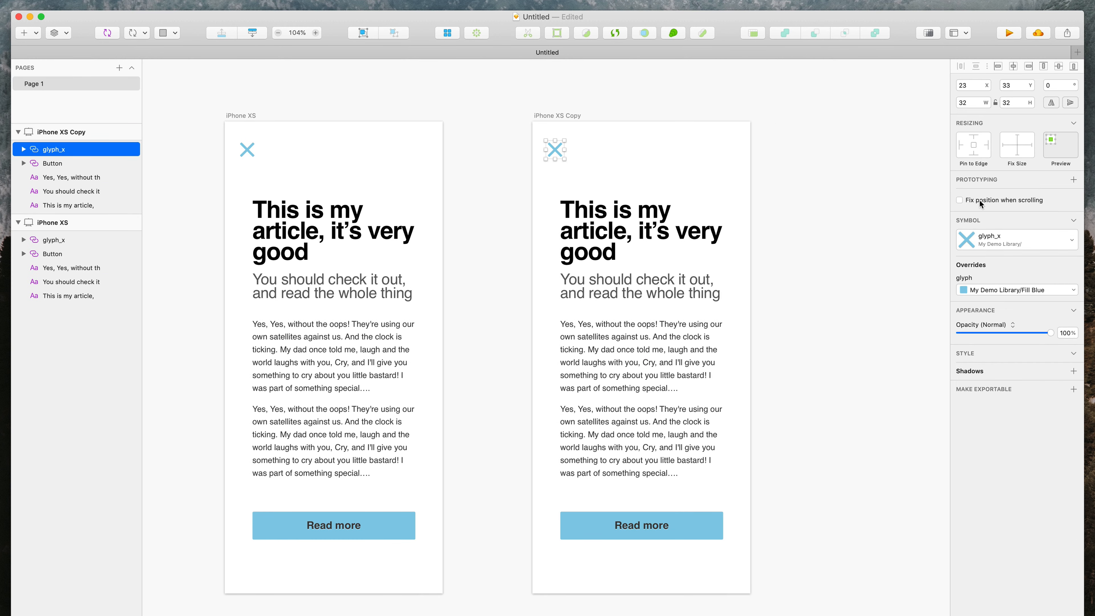
left_click(1014, 247)
left_click(1005, 298)
left_click(1017, 290)
mouse_move(1020, 317)
left_click(1003, 341)
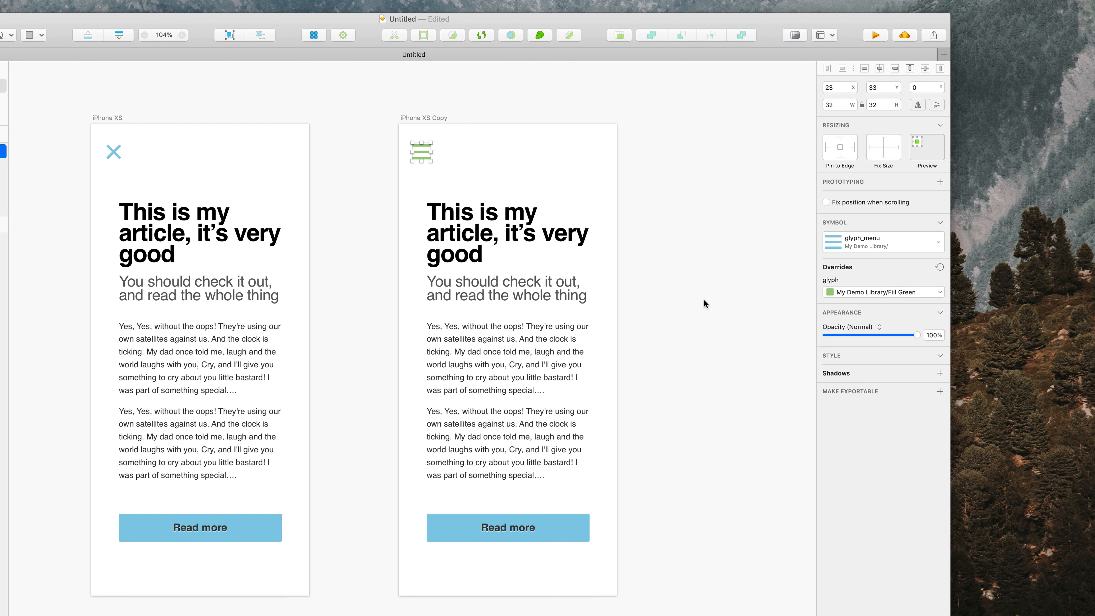
left_click(692, 367)
Step: Override the background of the copied artboard's Read more button with Fill Yellow from My Demo Library
left_click(522, 535)
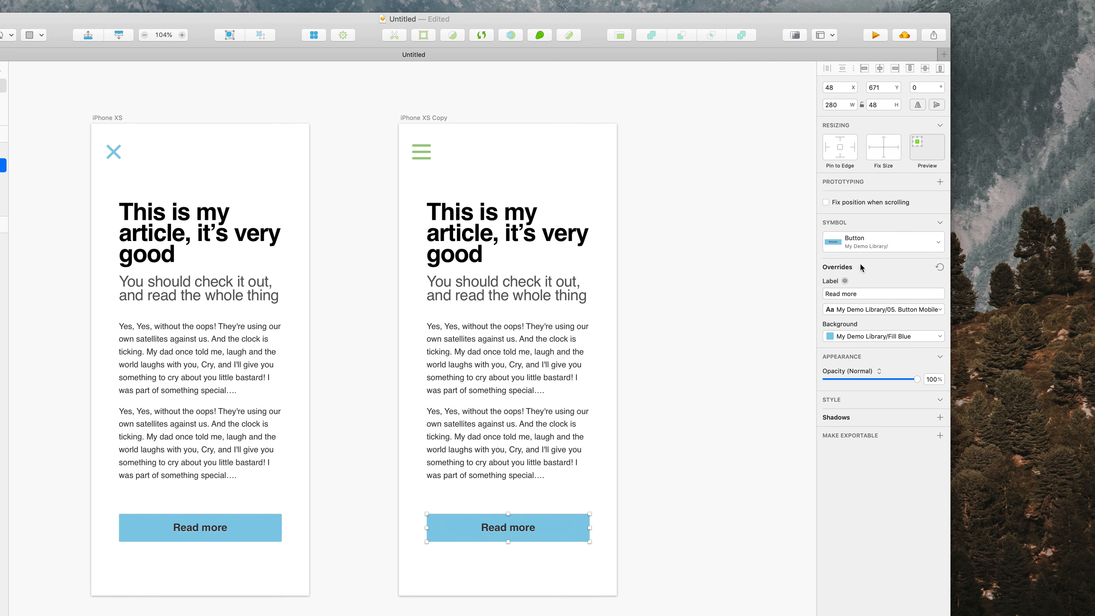
left_click(864, 339)
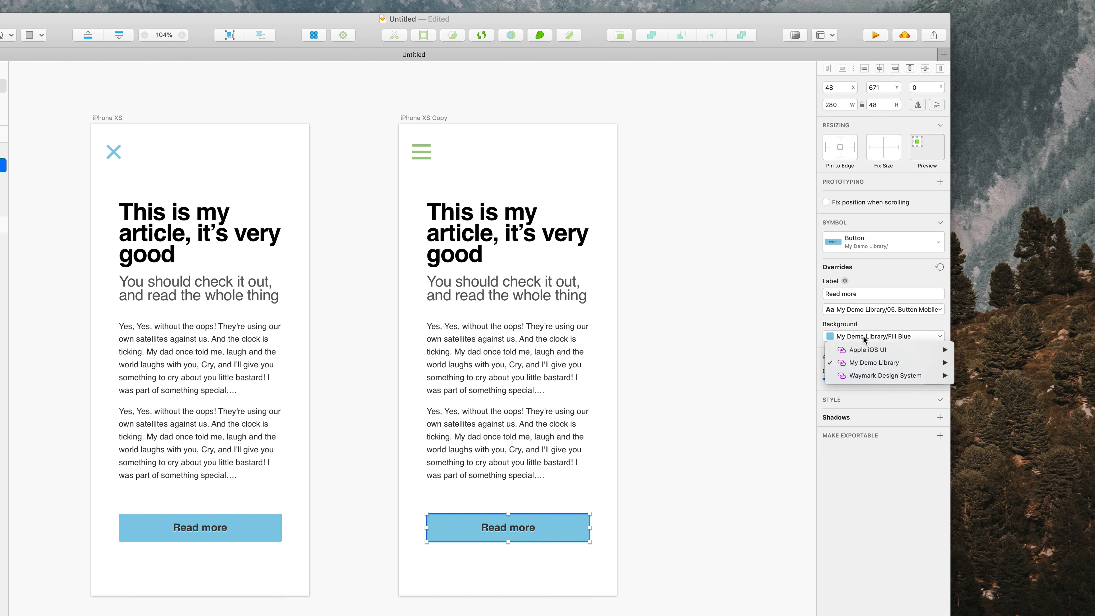
mouse_move(906, 364)
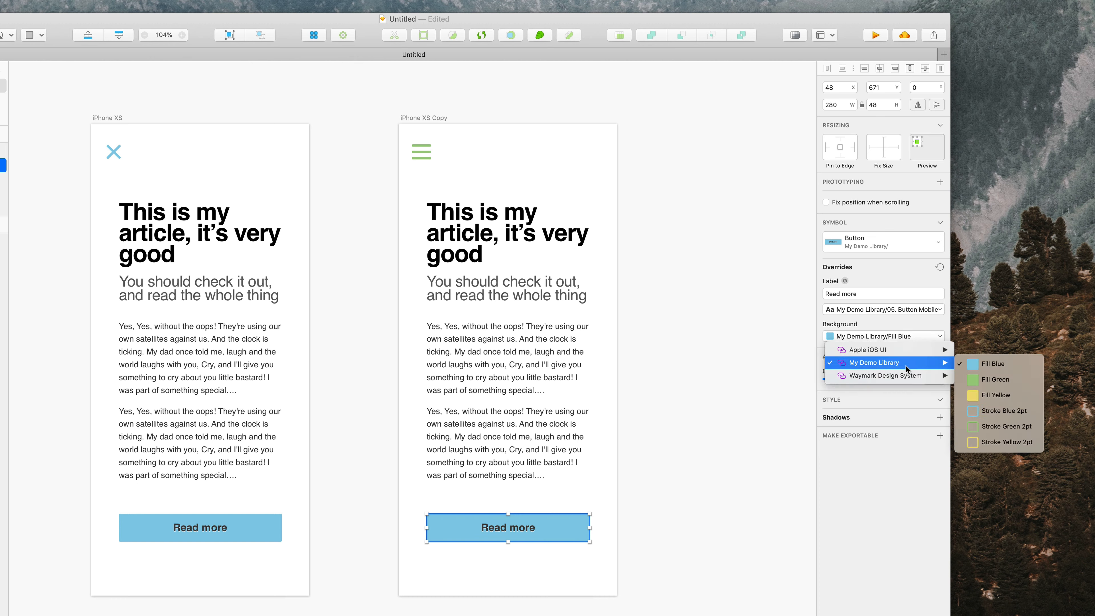
left_click(1013, 396)
left_click(647, 499)
Step: Change the yellow button's label to "Are you sure?"
left_click(503, 534)
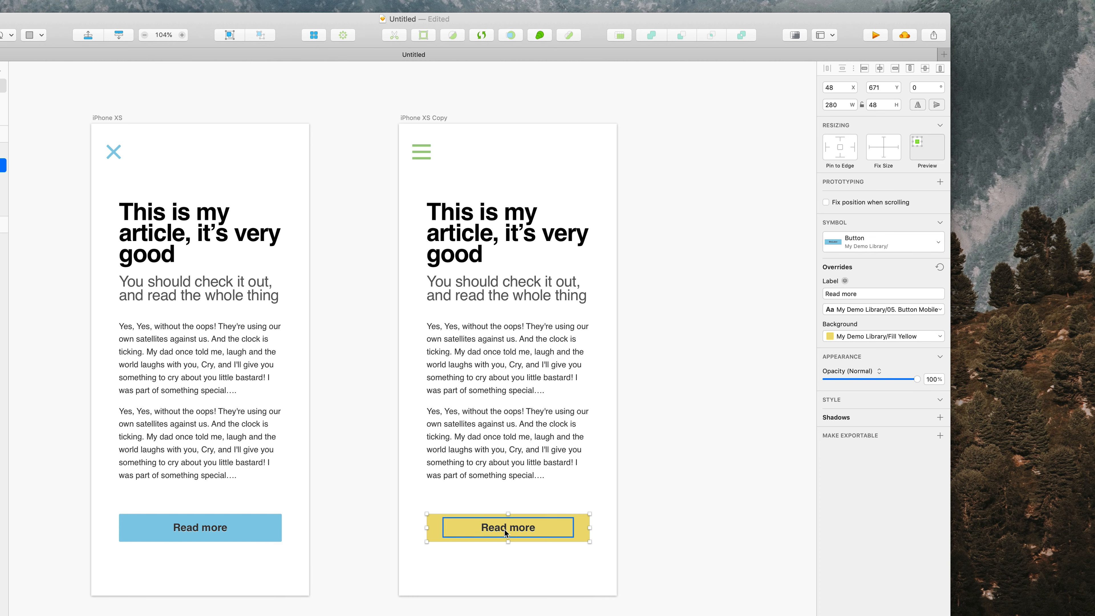
double_click(504, 530)
key("cmd+a")
key("shift+cmd+a")
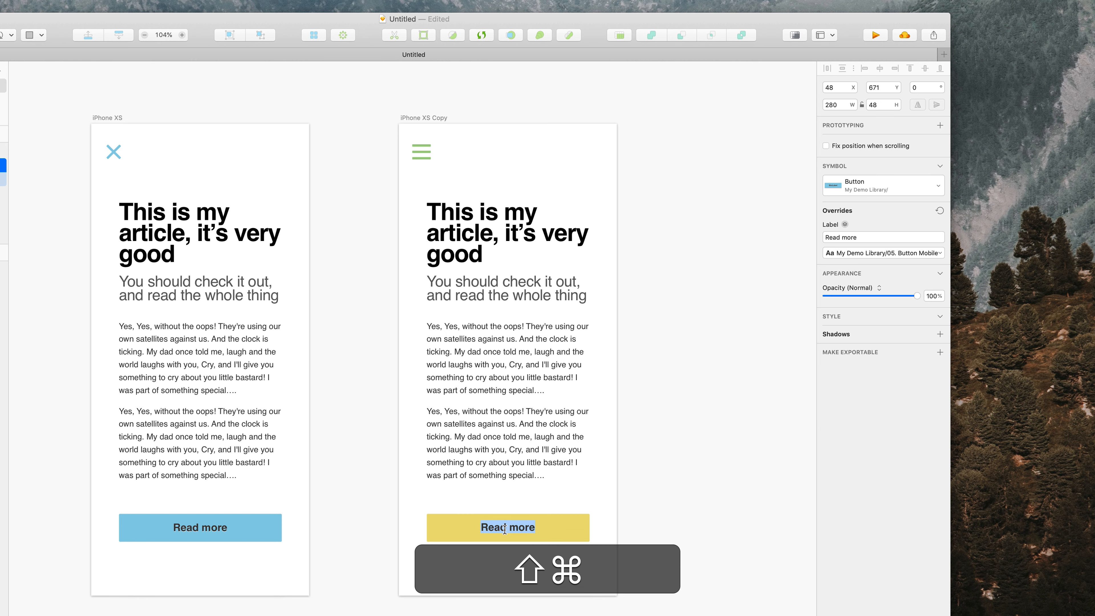
type("Are you sure?")
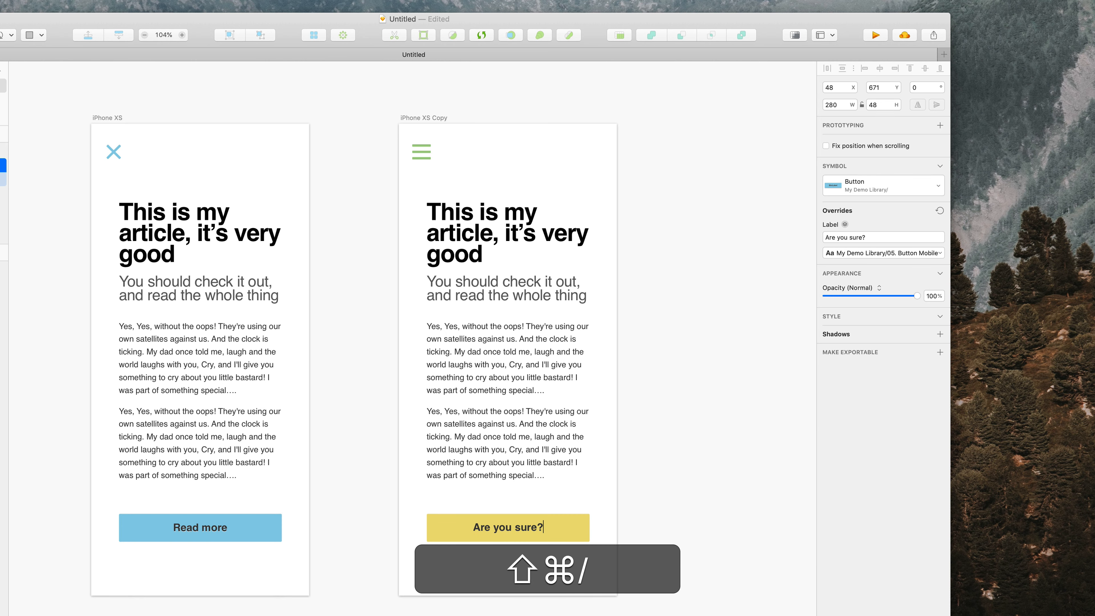
key("cmd+Return")
left_click(610, 417)
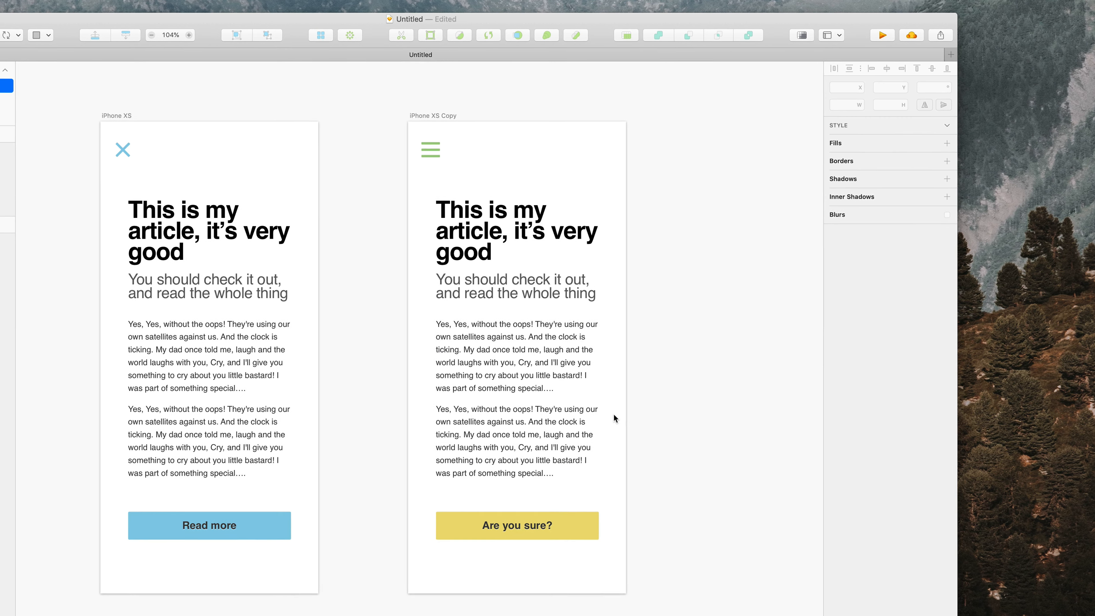